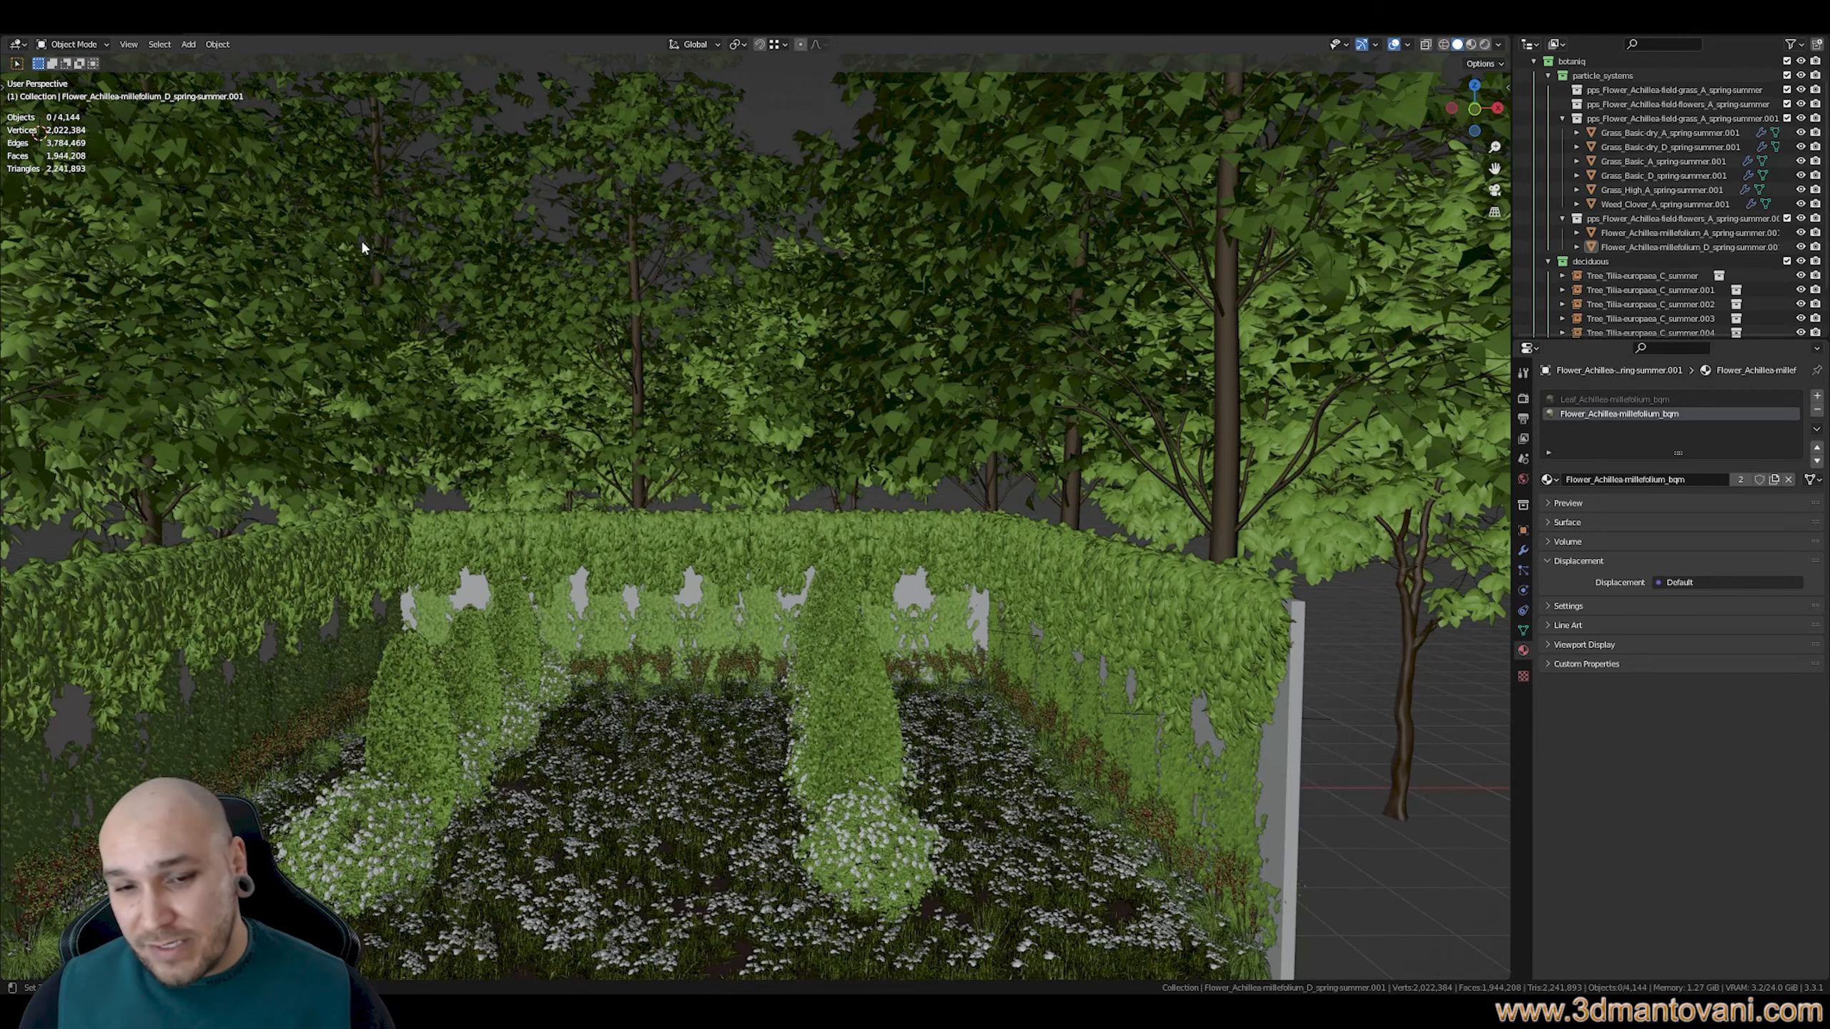
Inspect the garden scene in rendered shading from several angles and return to solid shading
middle_drag(372, 242, 746, 467)
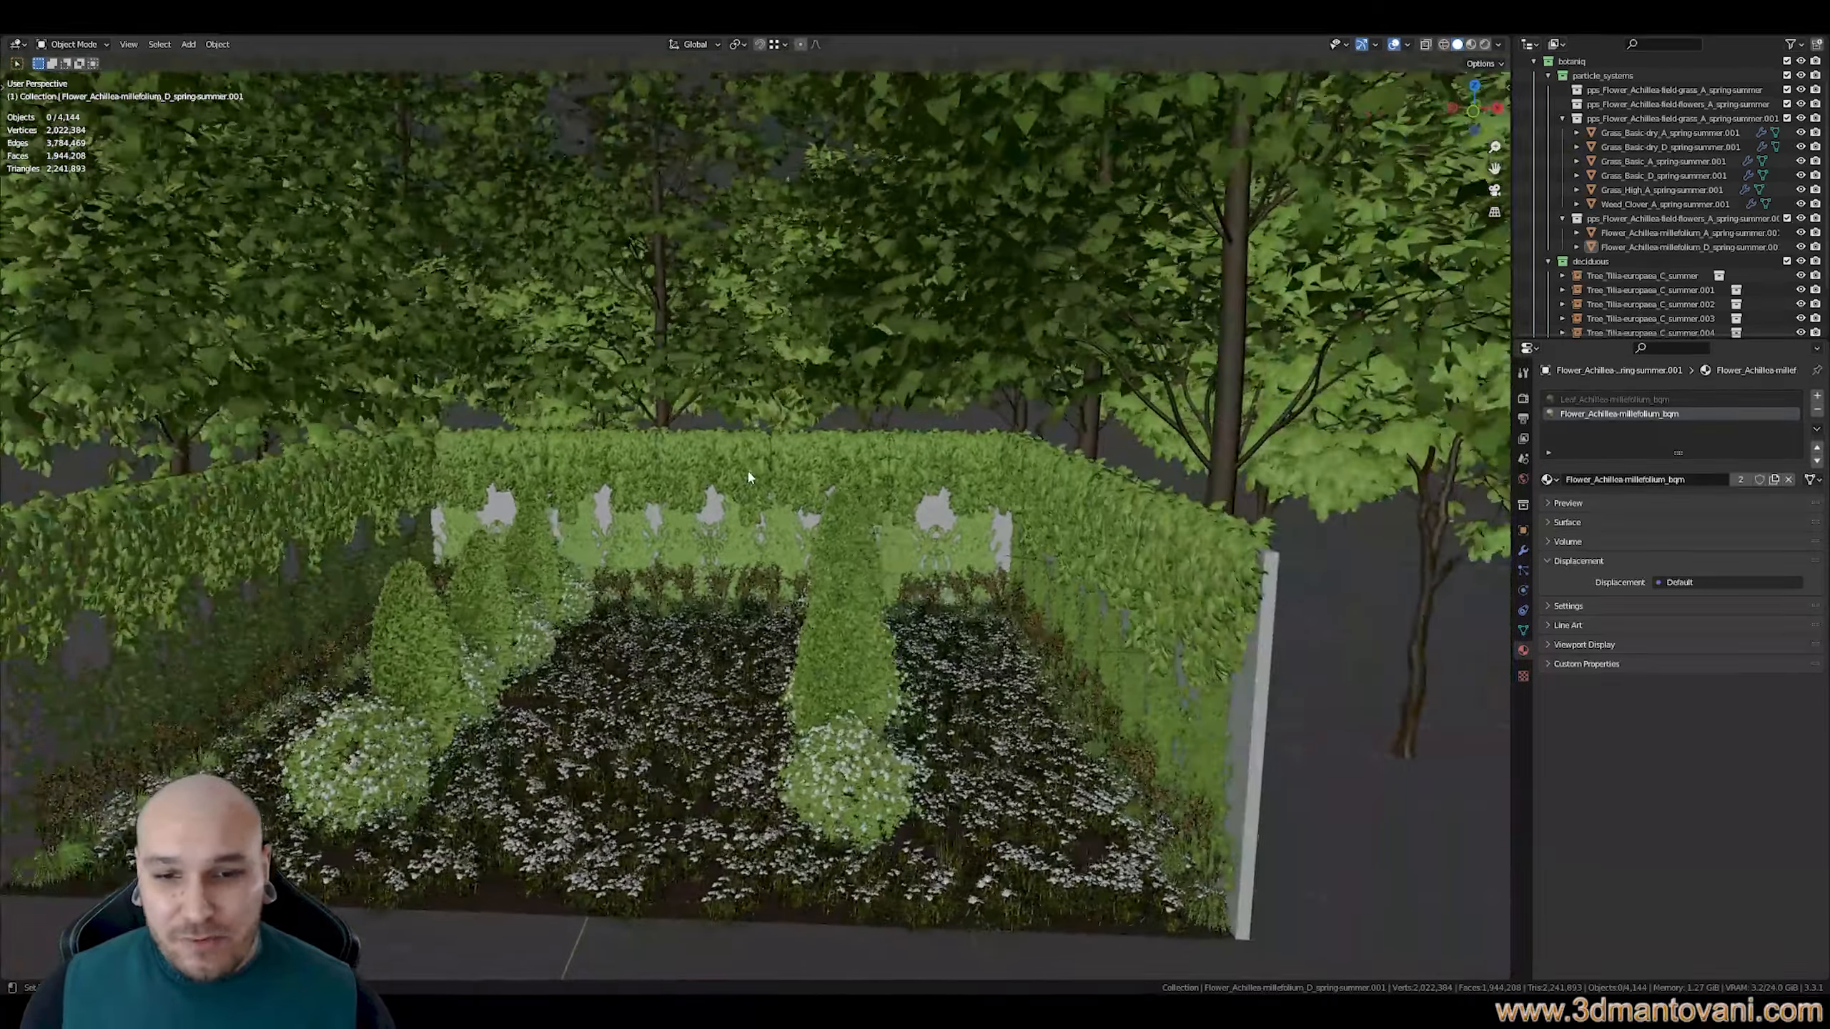
scroll(748, 477, up, 6)
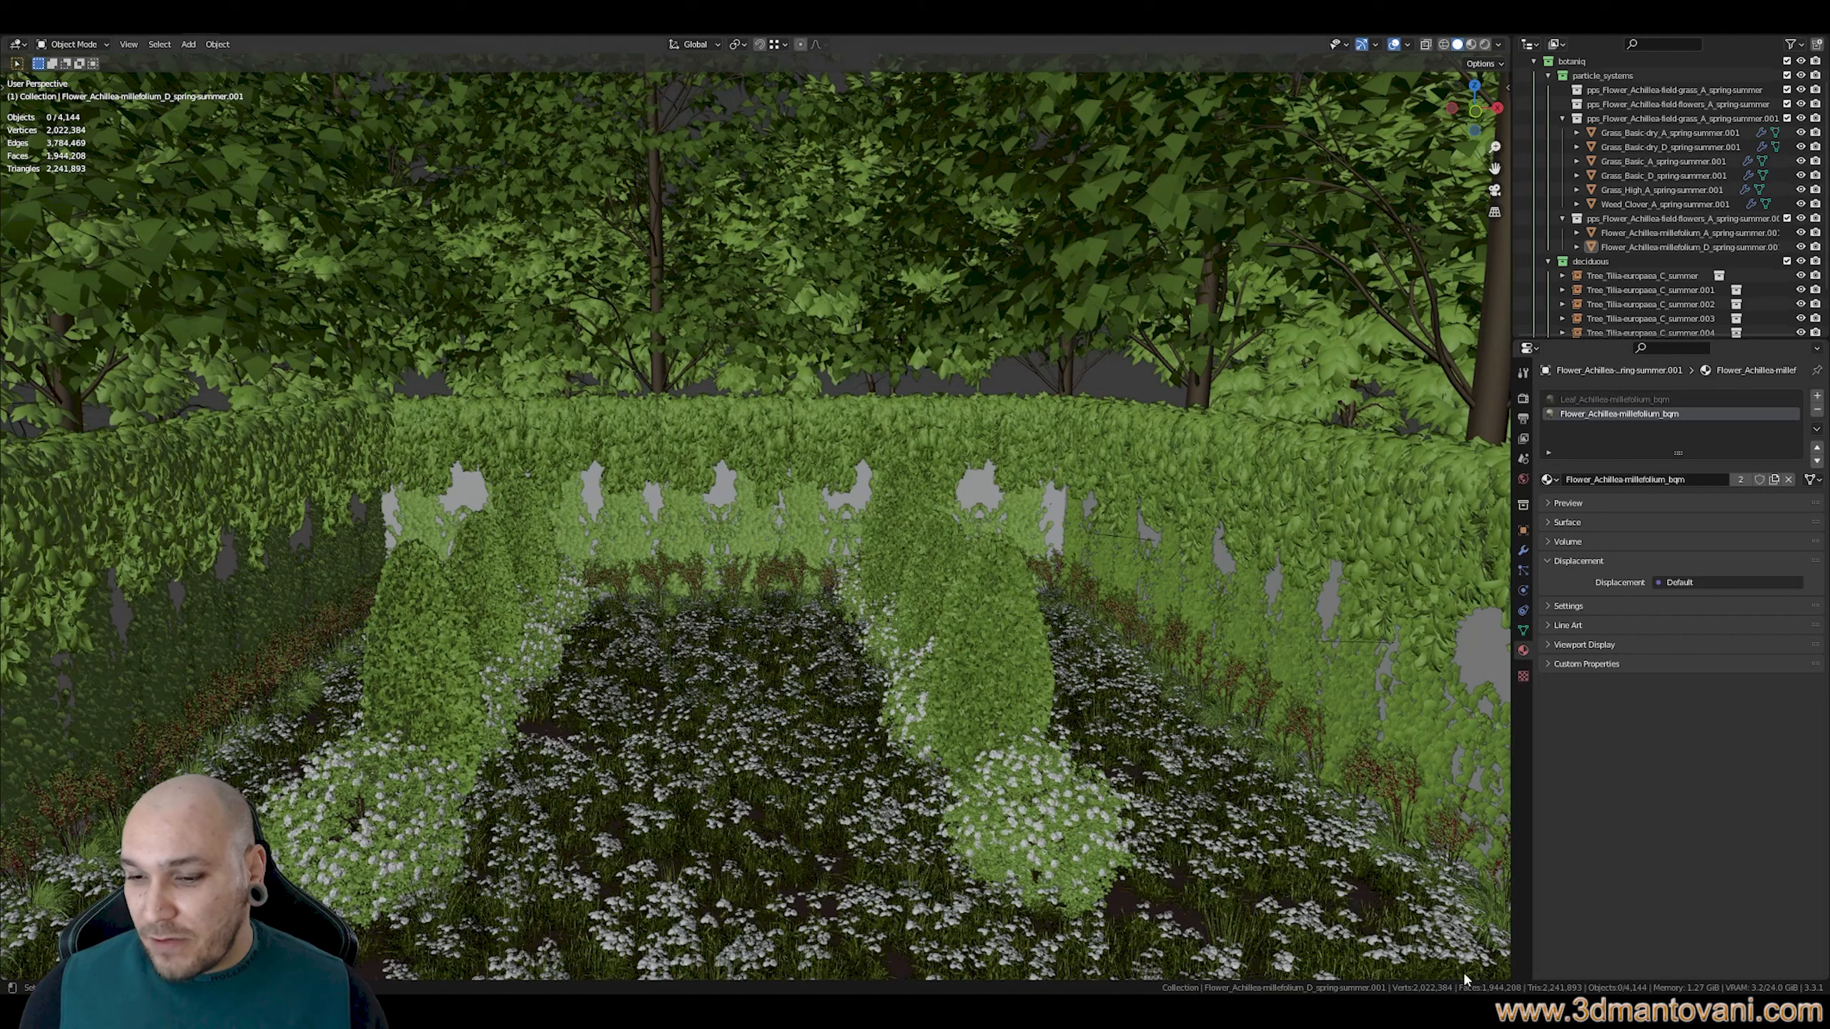
right_click(1153, 990)
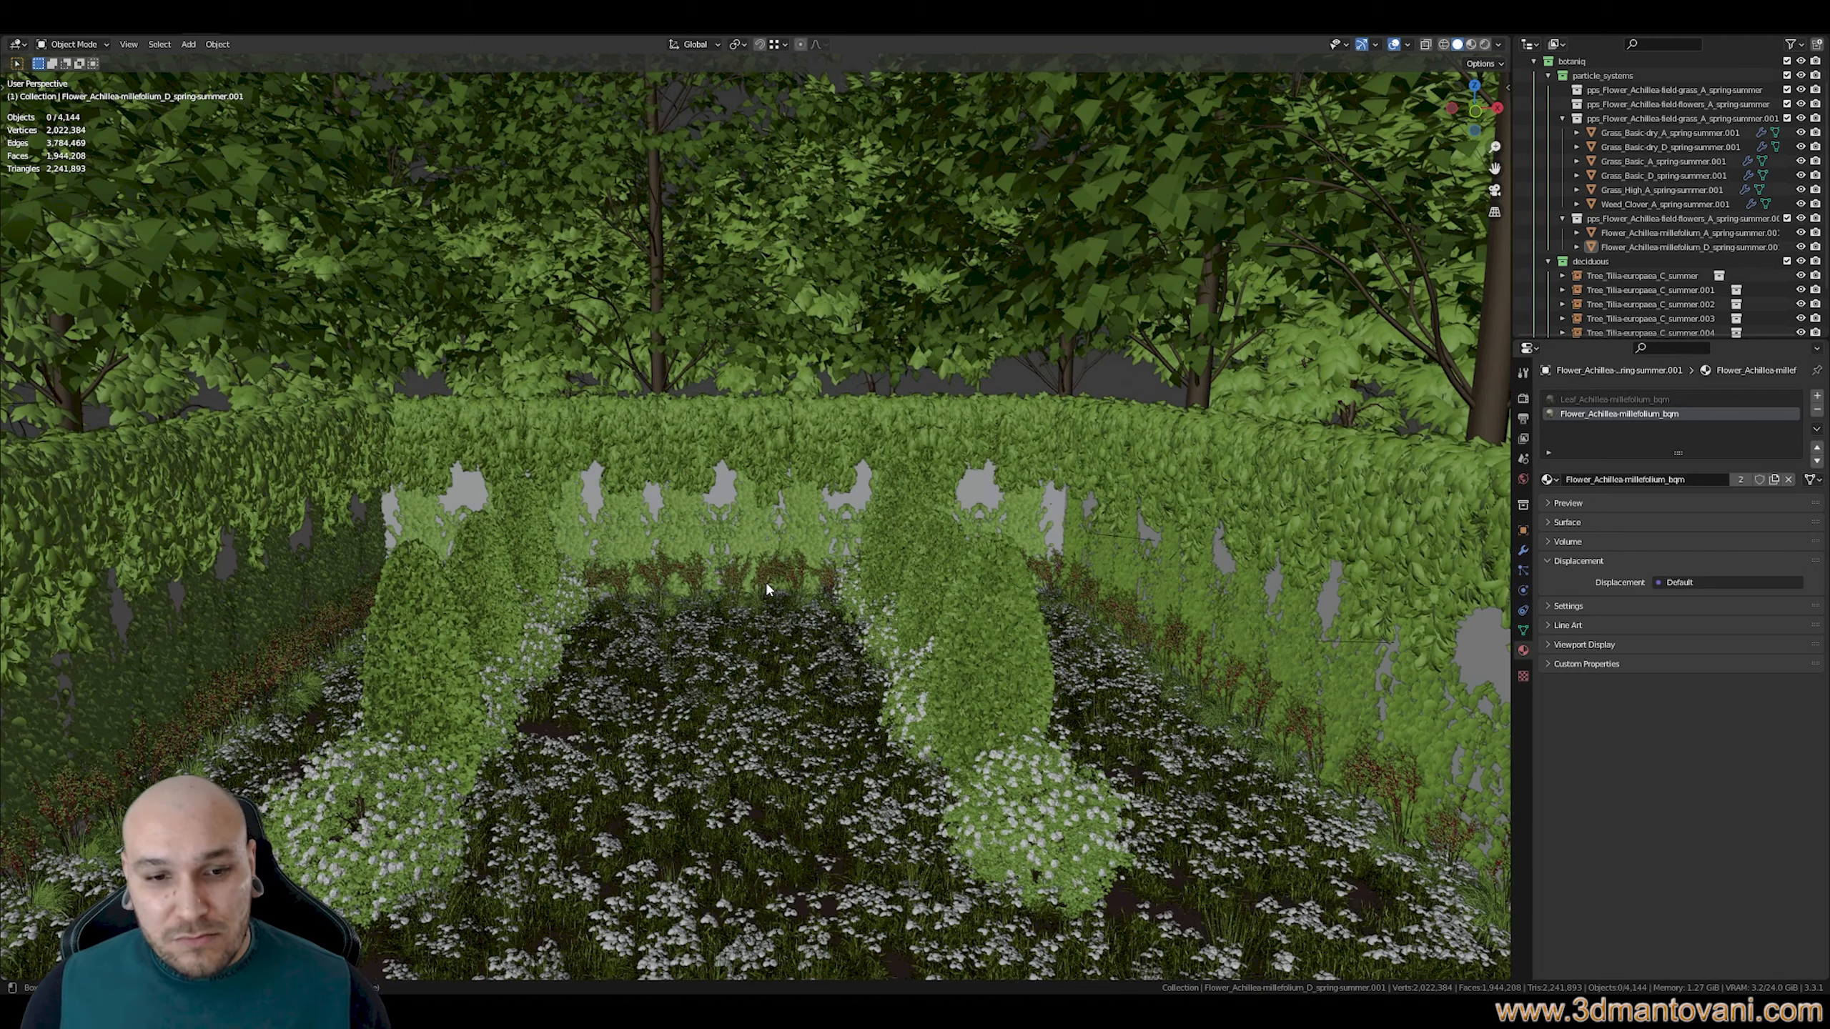
key(shift+z)
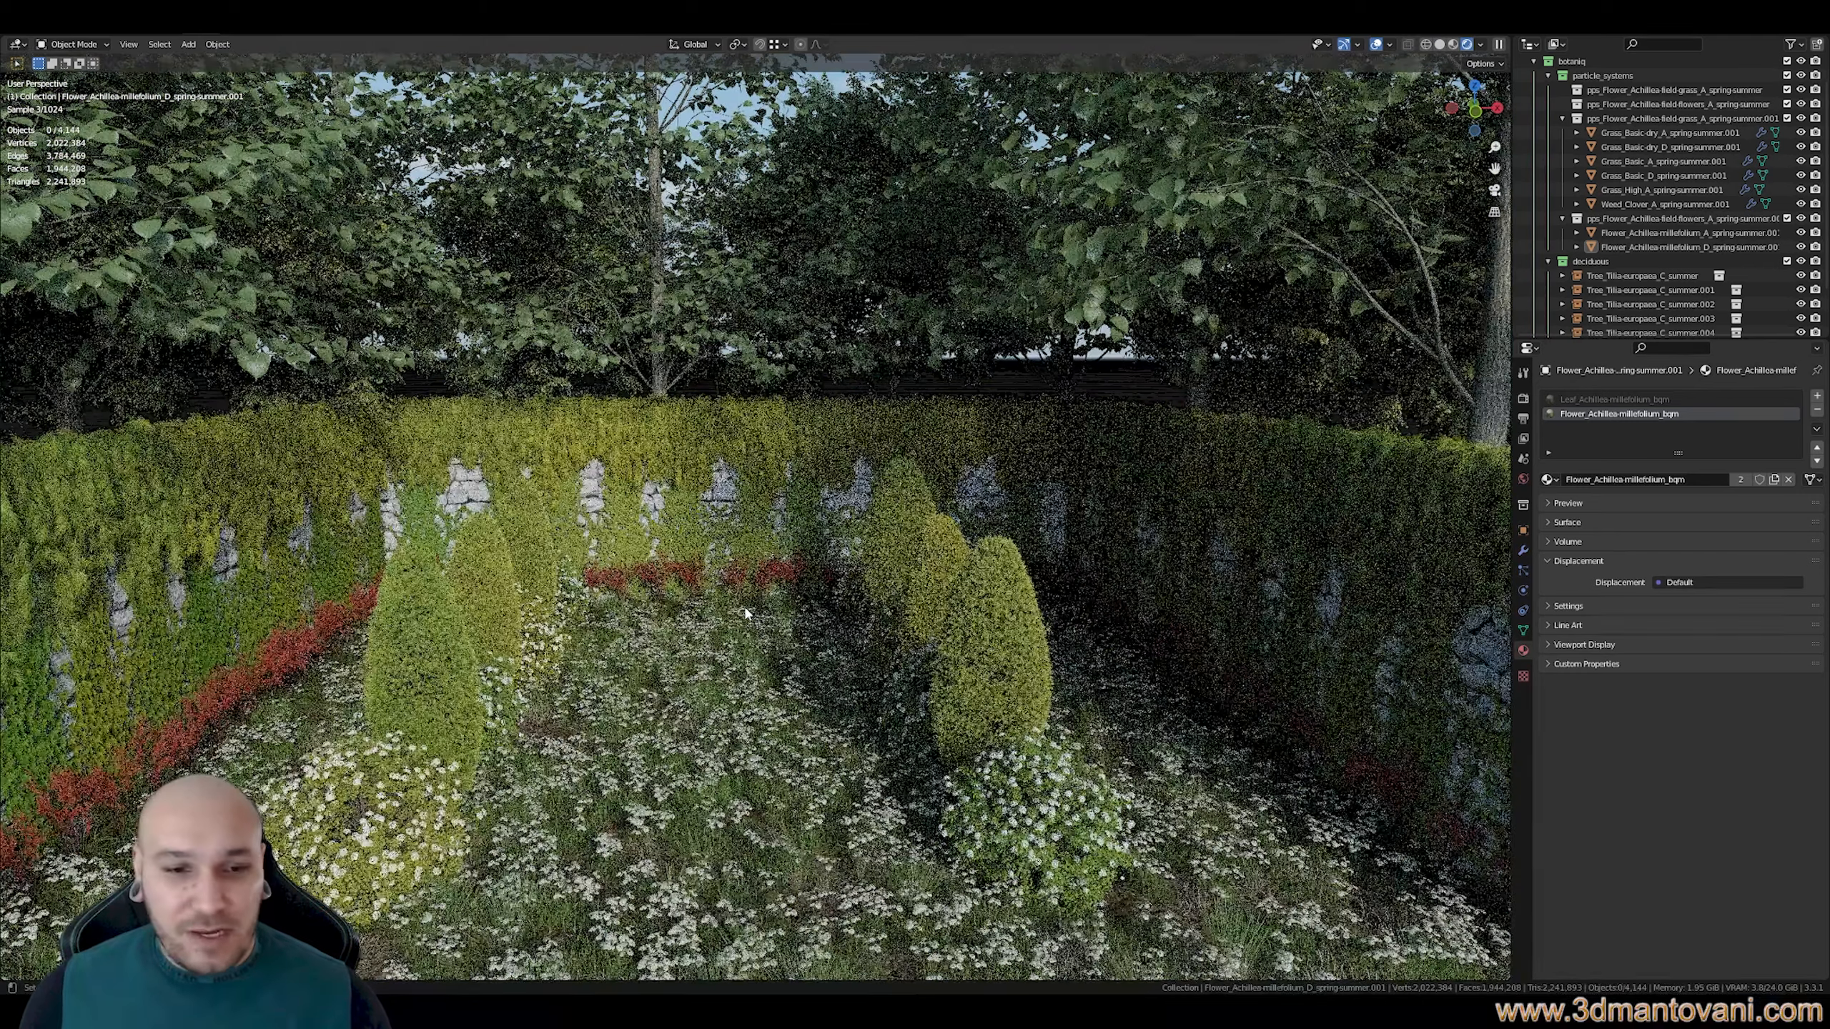
shift+middle_drag(746, 608, 748, 476)
middle_drag(745, 607, 745, 703)
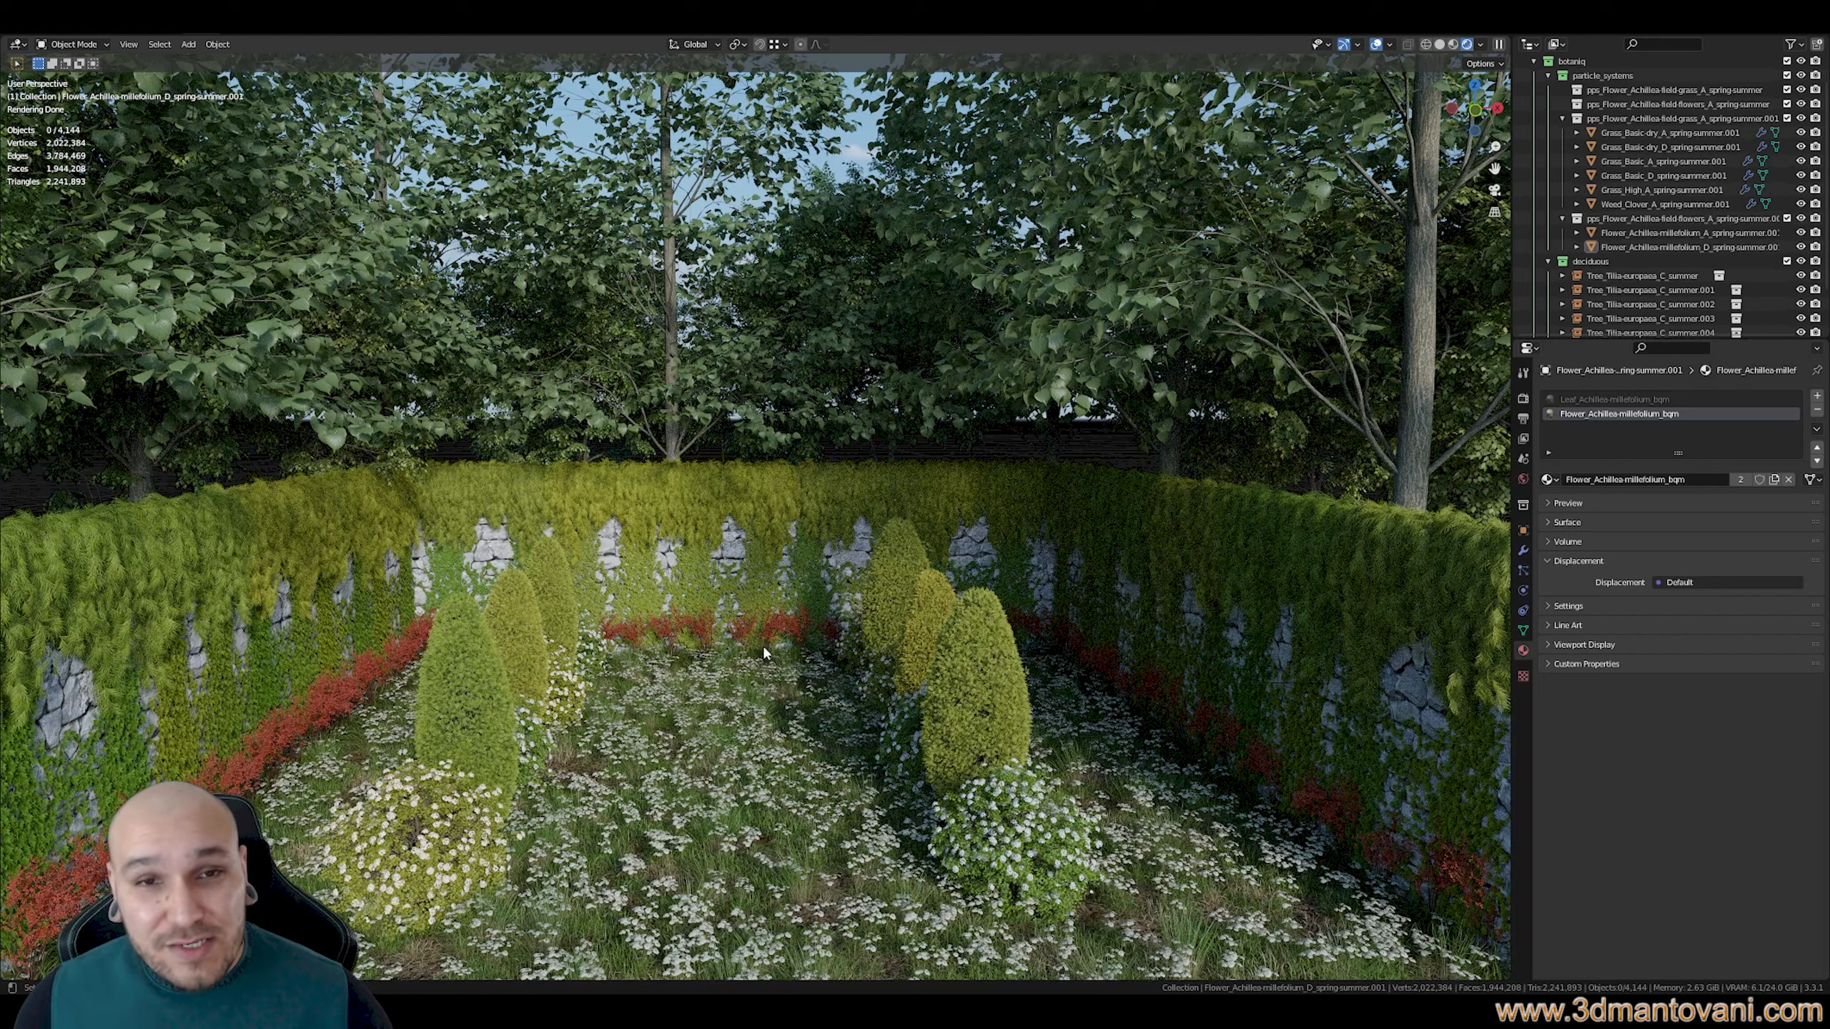
key(shift+z)
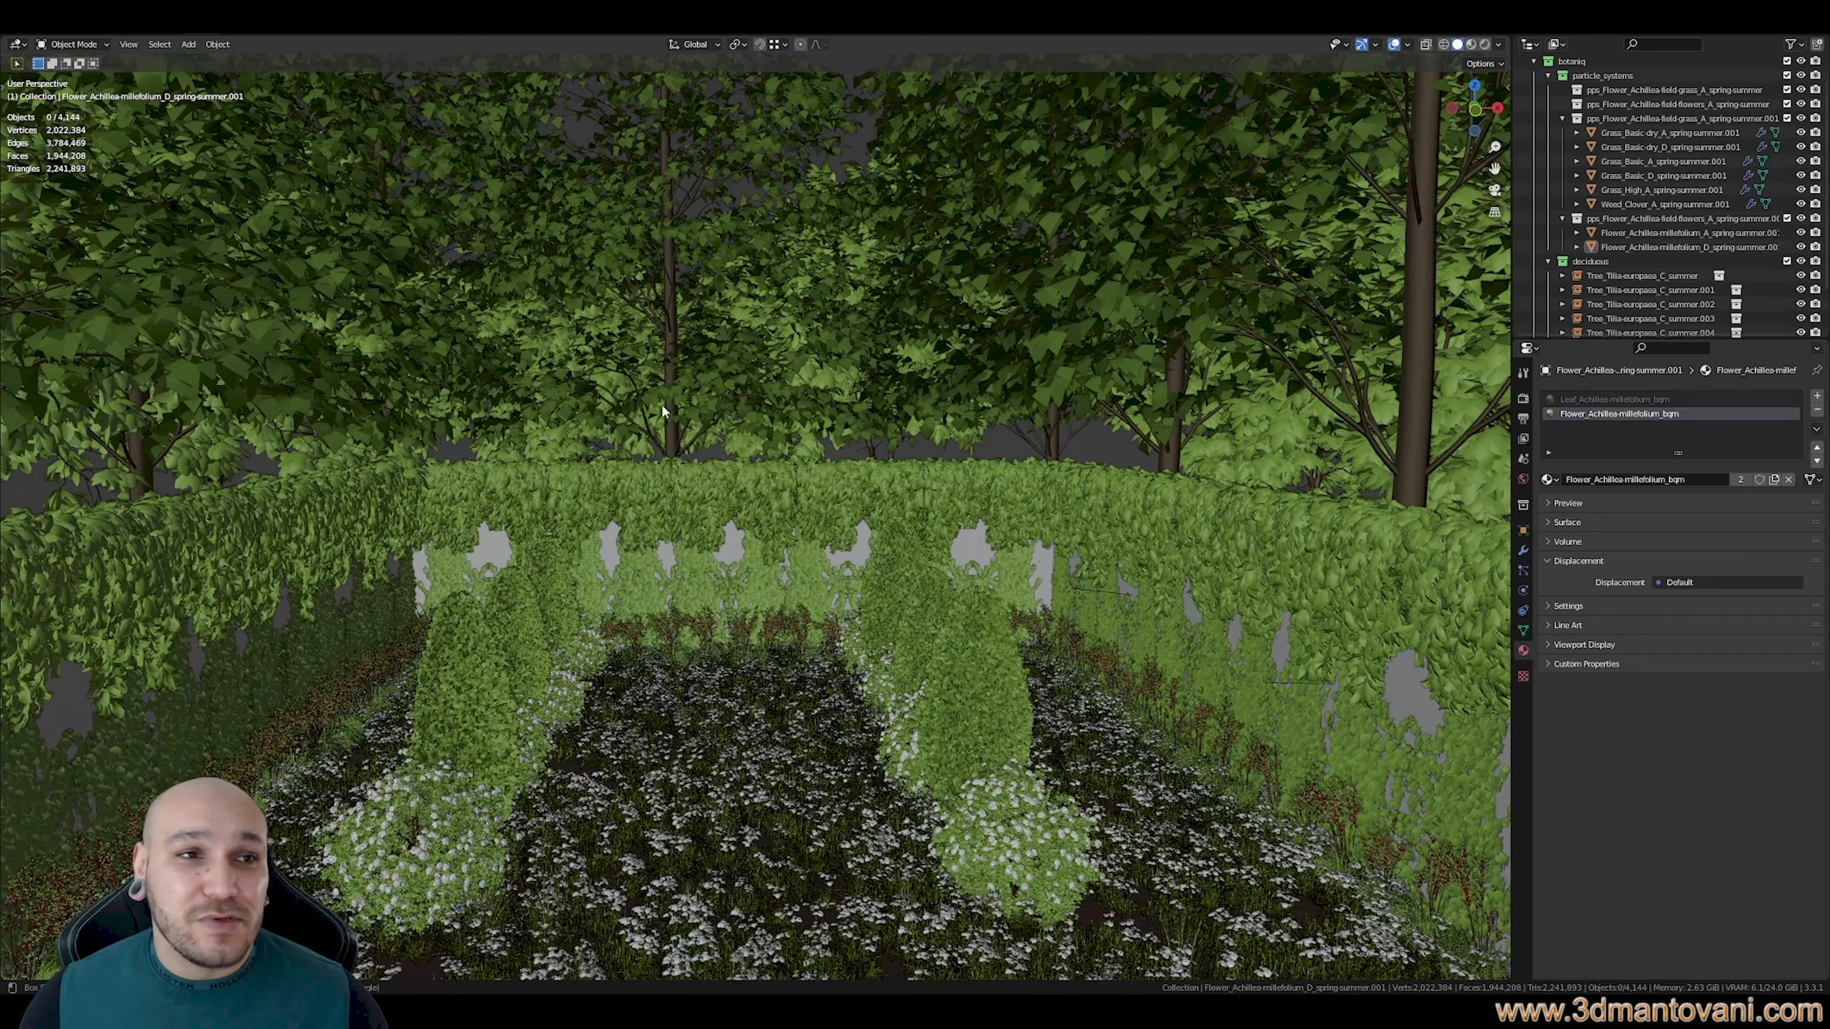
Start a new file and add a Monkey mesh, displayed in solid shading
click(33, 31)
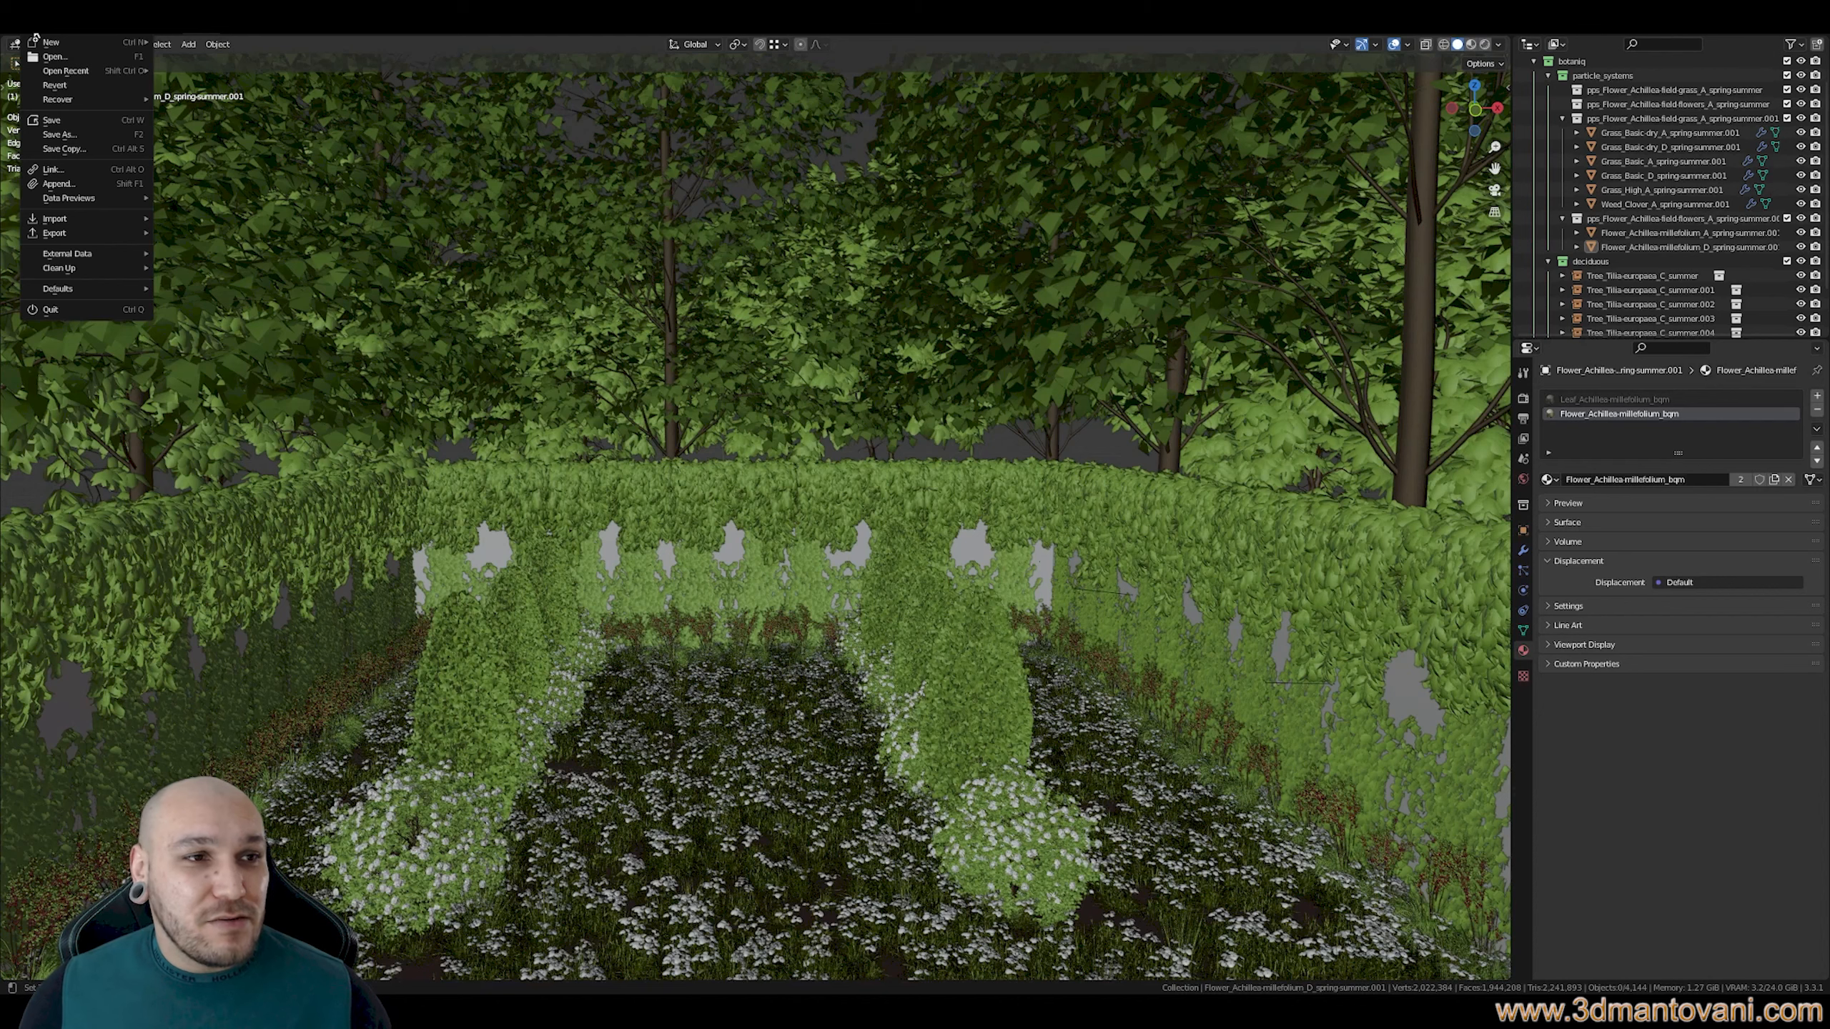
click(189, 45)
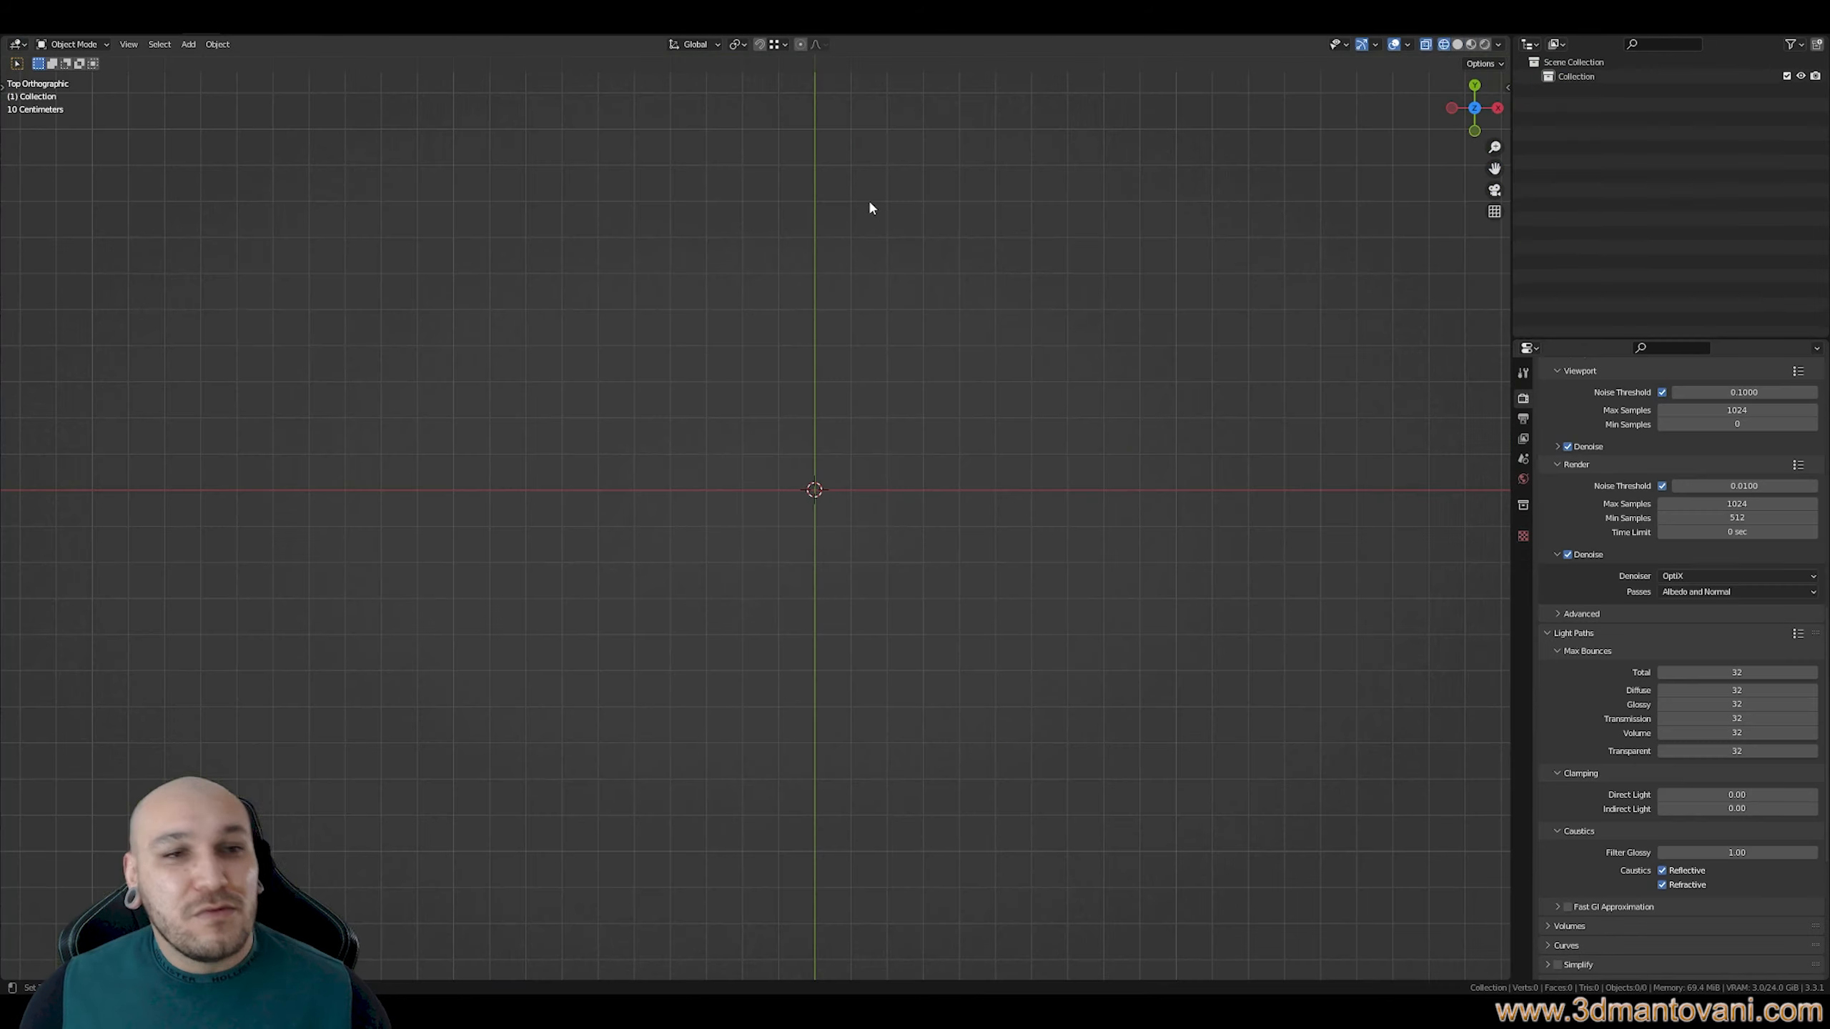
key(shift+a)
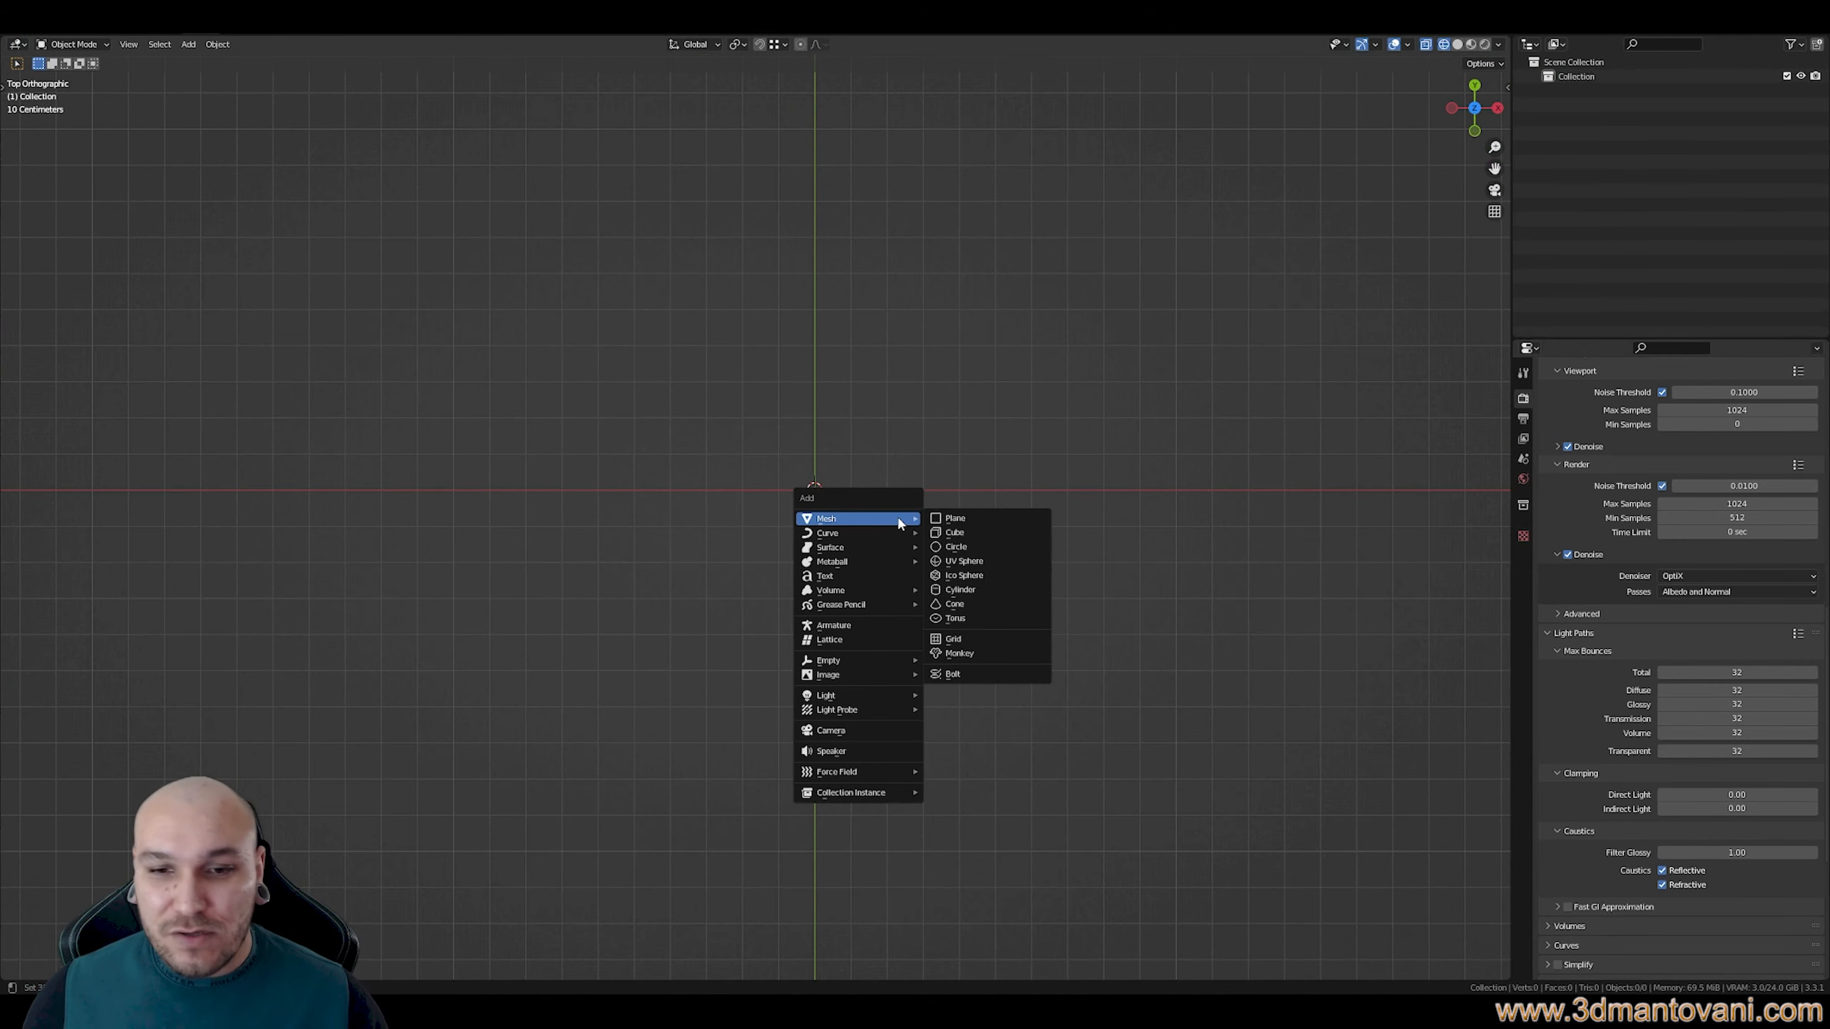
mouse_move(858, 518)
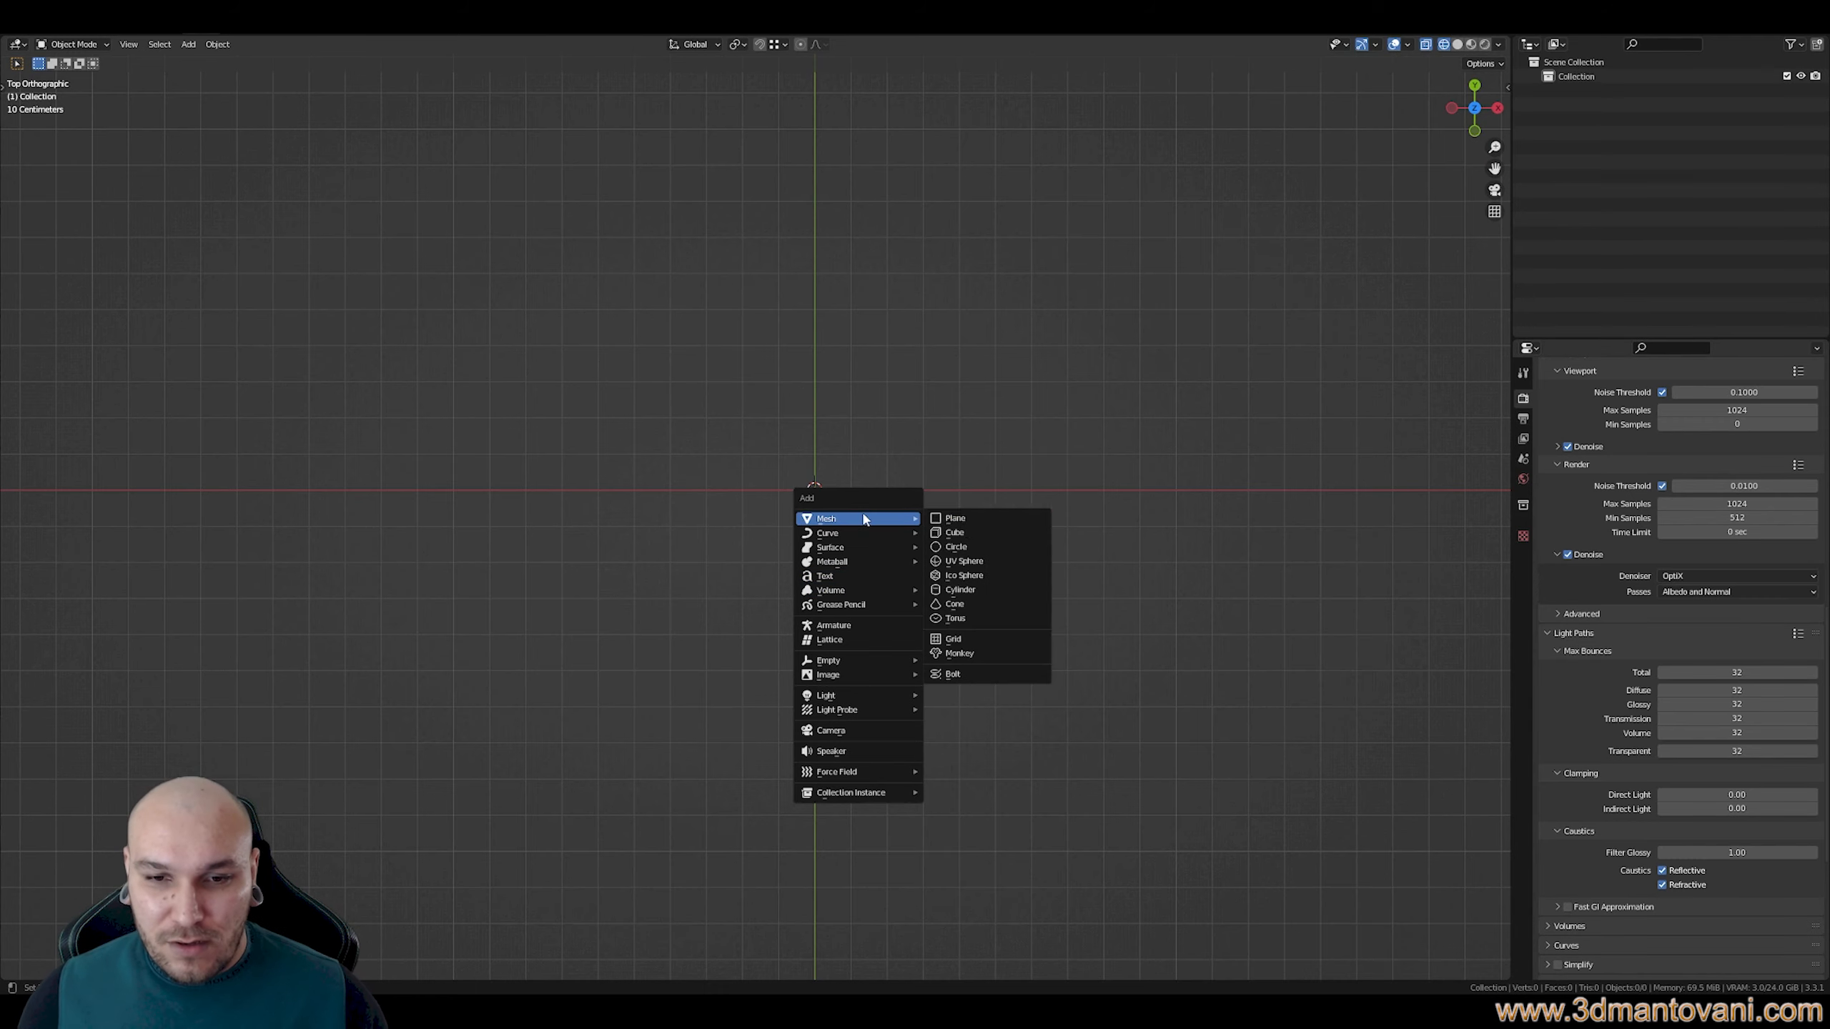
click(971, 653)
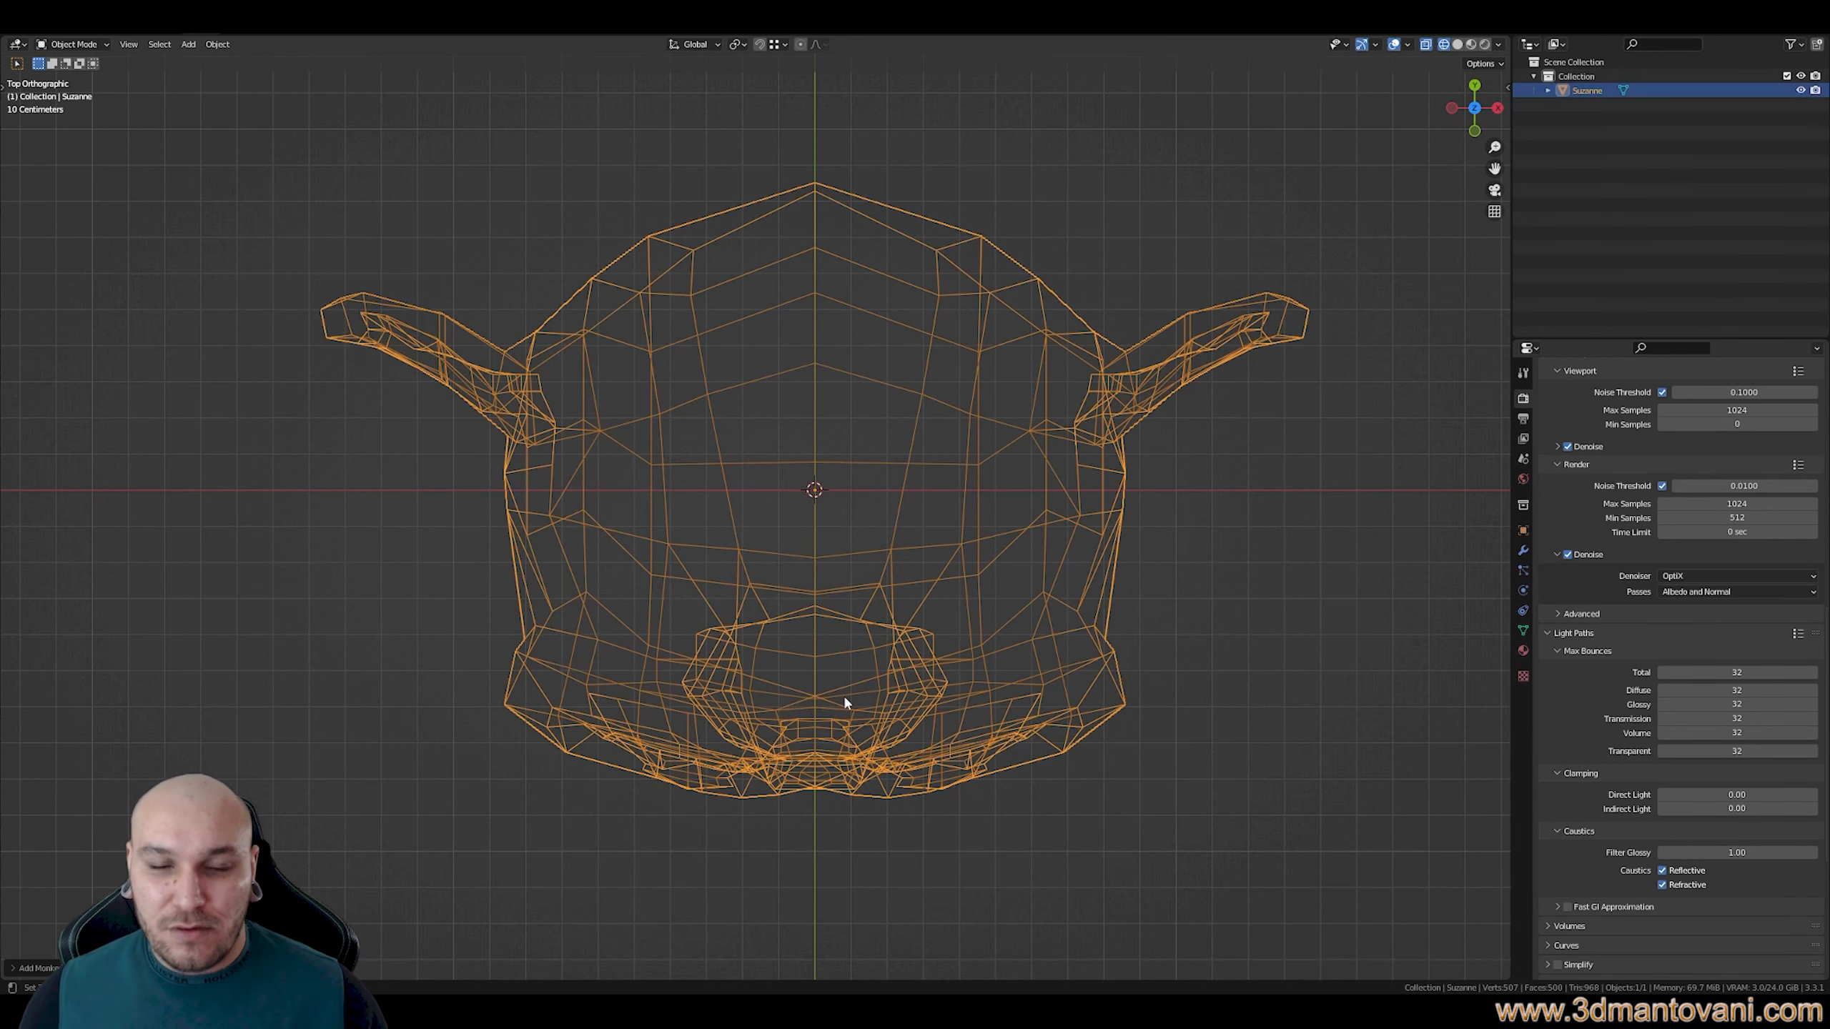
mouse_move(845, 697)
middle_down()
mouse_move(863, 543)
mouse_move(860, 610)
middle_up()
key(shift+z)
scroll(873, 590, down, 5)
click(874, 593)
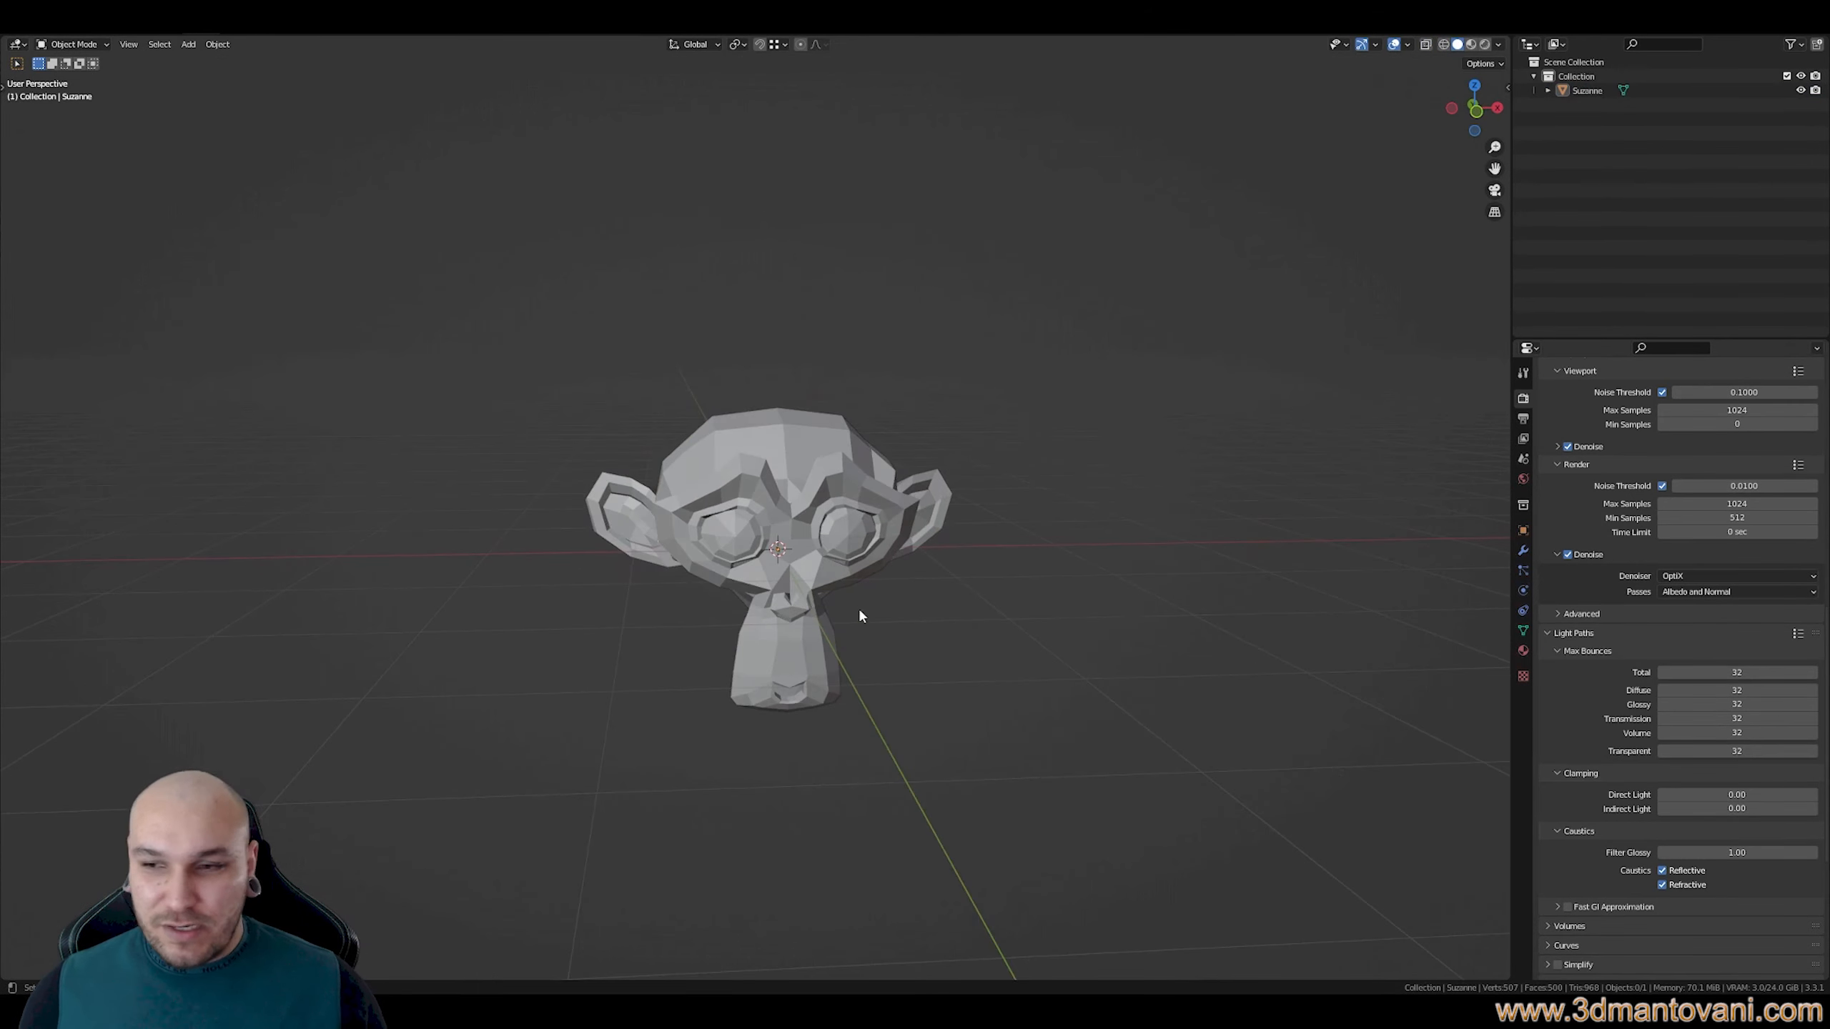
Add a Subdivision Surface modifier with 4 viewport levels to the monkey and apply it
click(1523, 550)
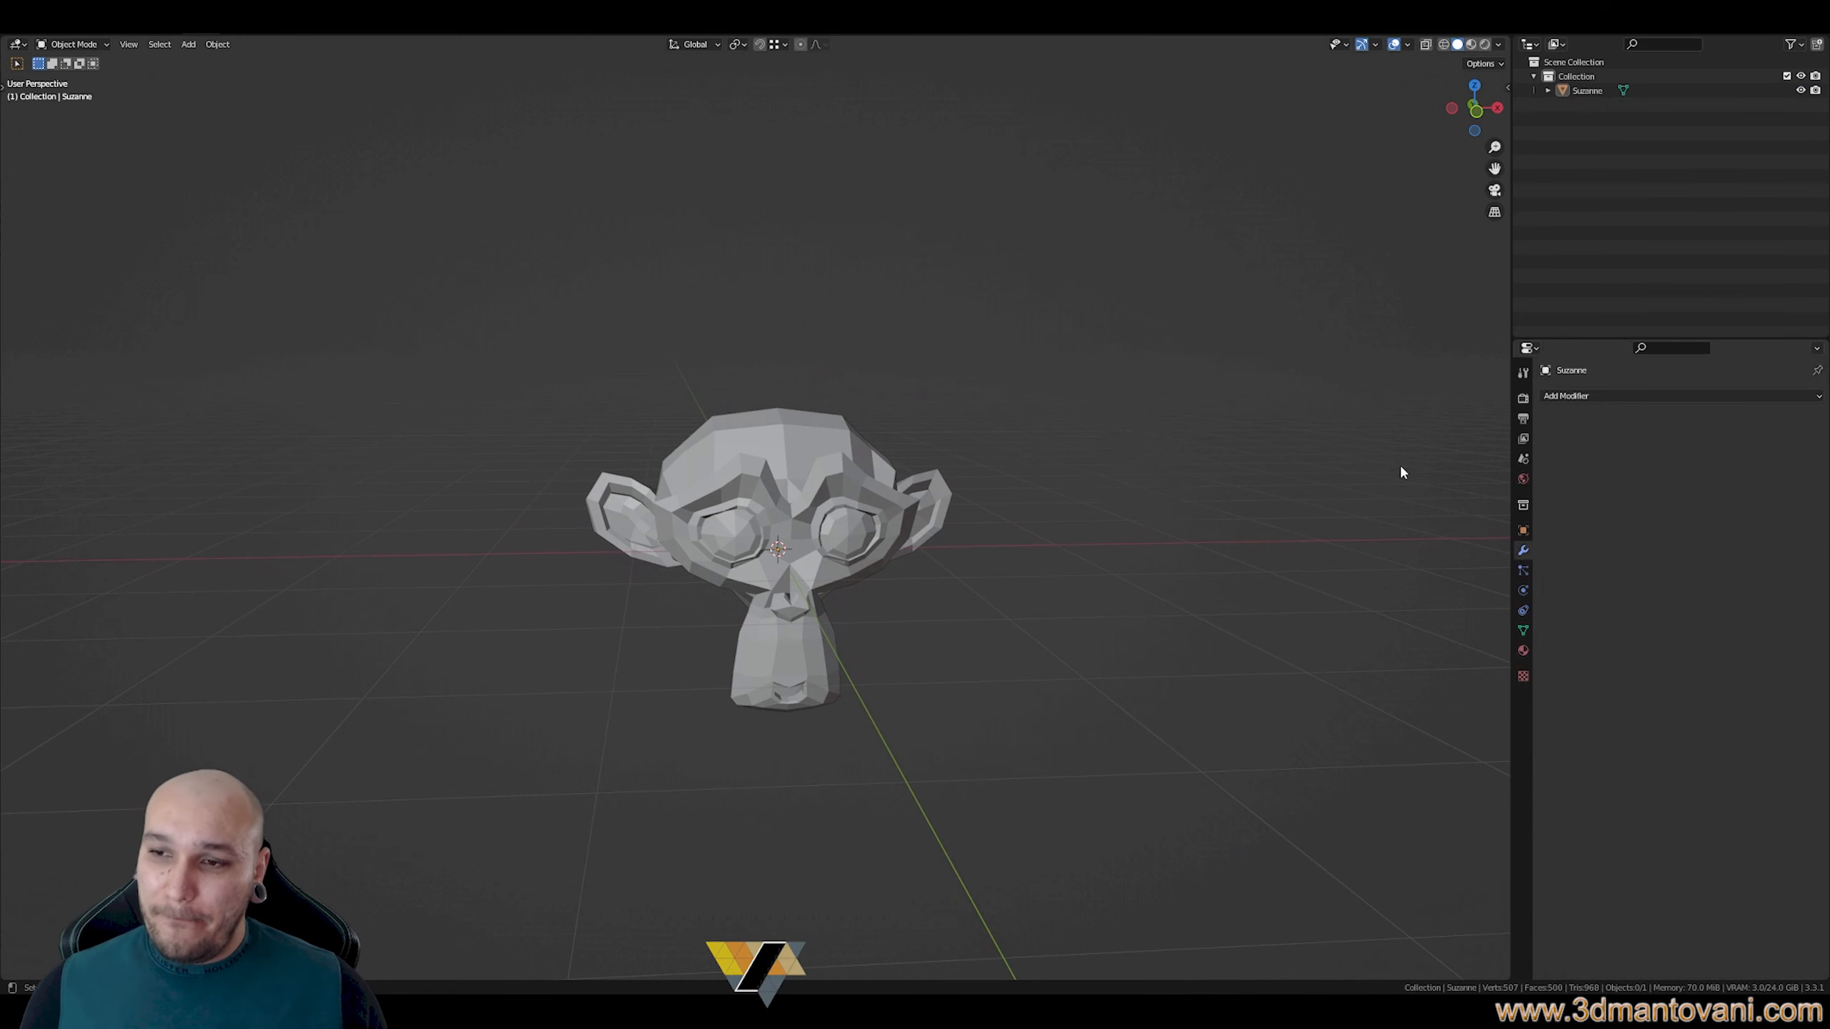
click(1667, 396)
click(1587, 642)
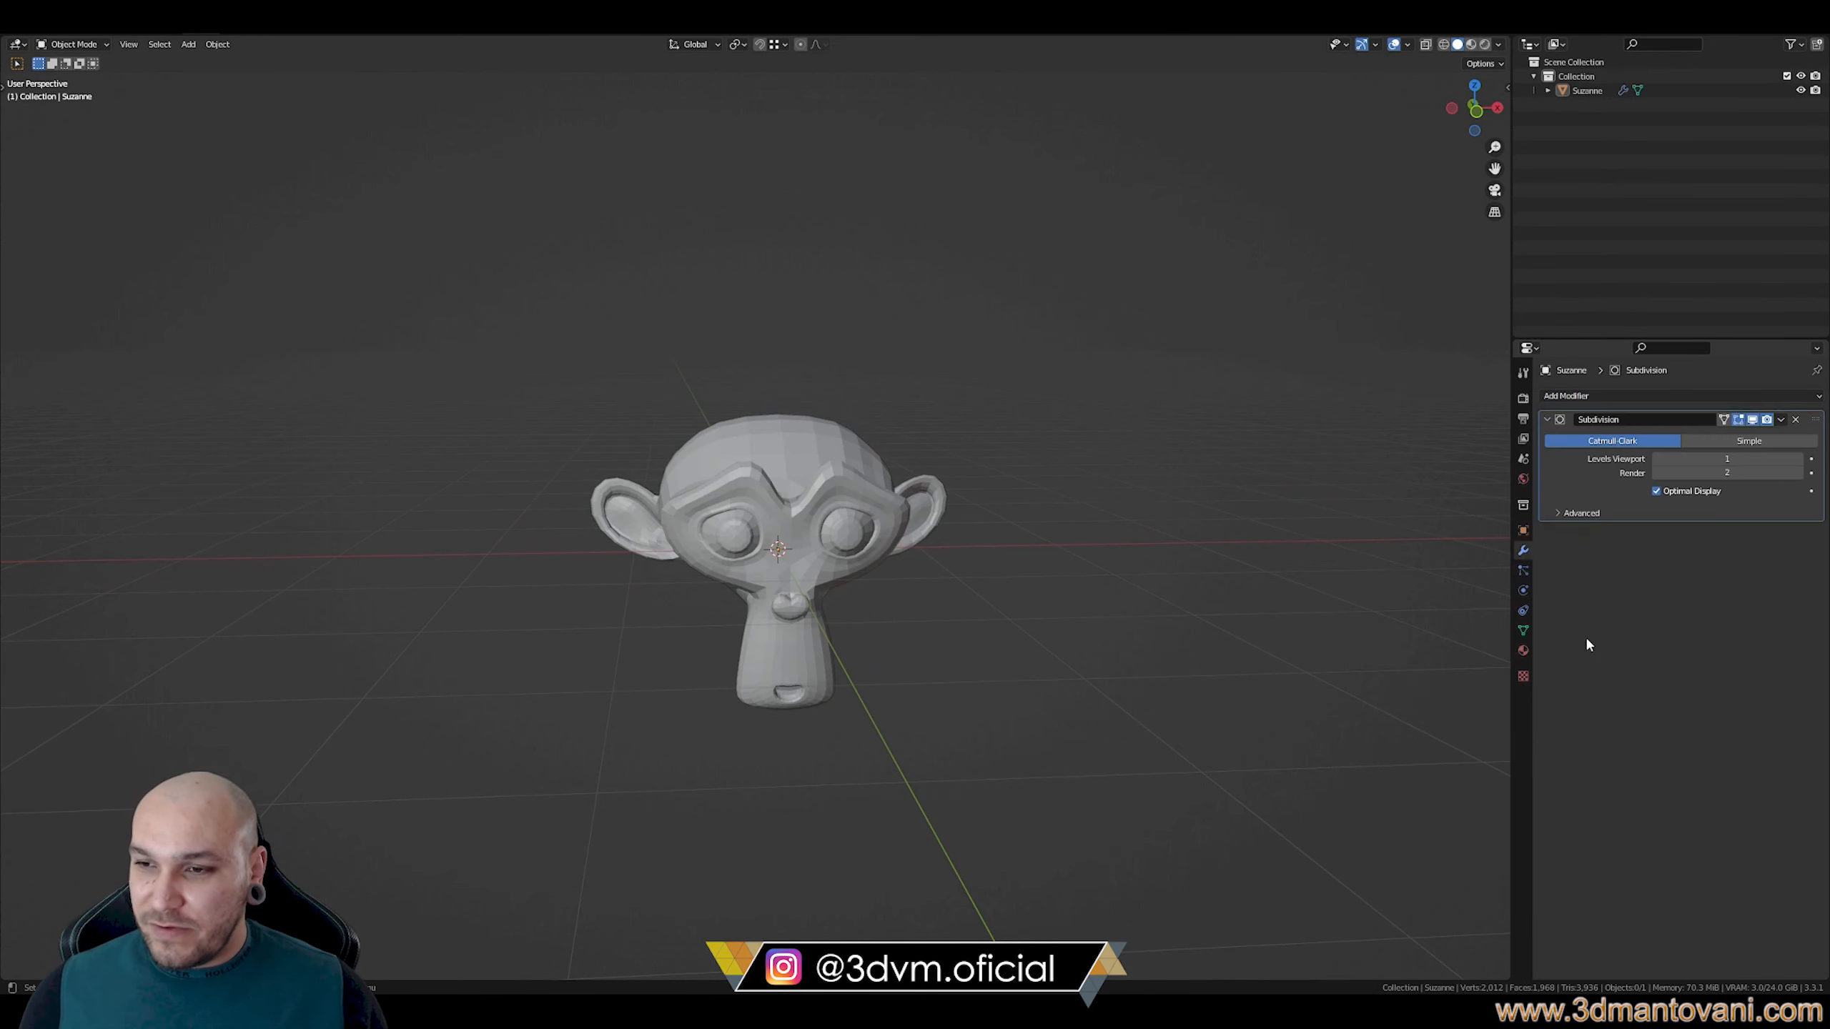
click(1799, 459)
click(1799, 459)
click(1800, 459)
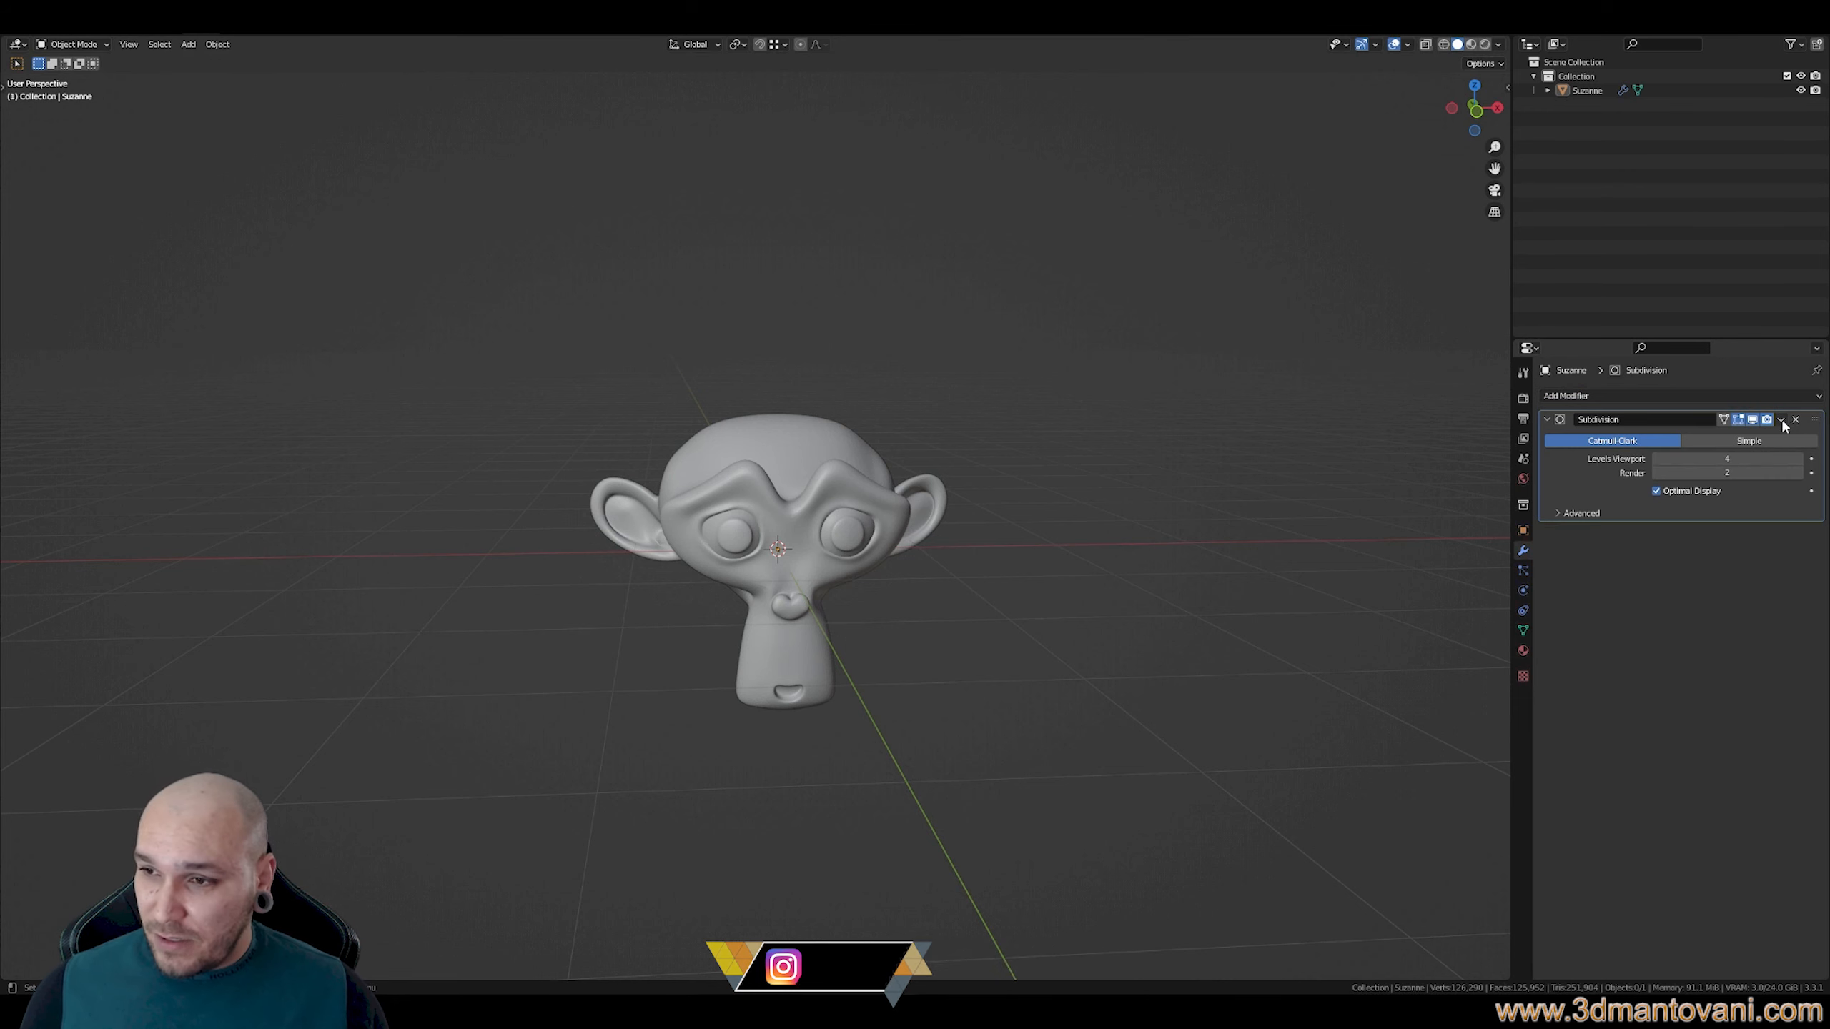
click(1781, 420)
click(1772, 436)
Examine the monkey's subdivided mesh density in Edit Mode and its smoothness in Object Mode
key(a)
key(Tab)
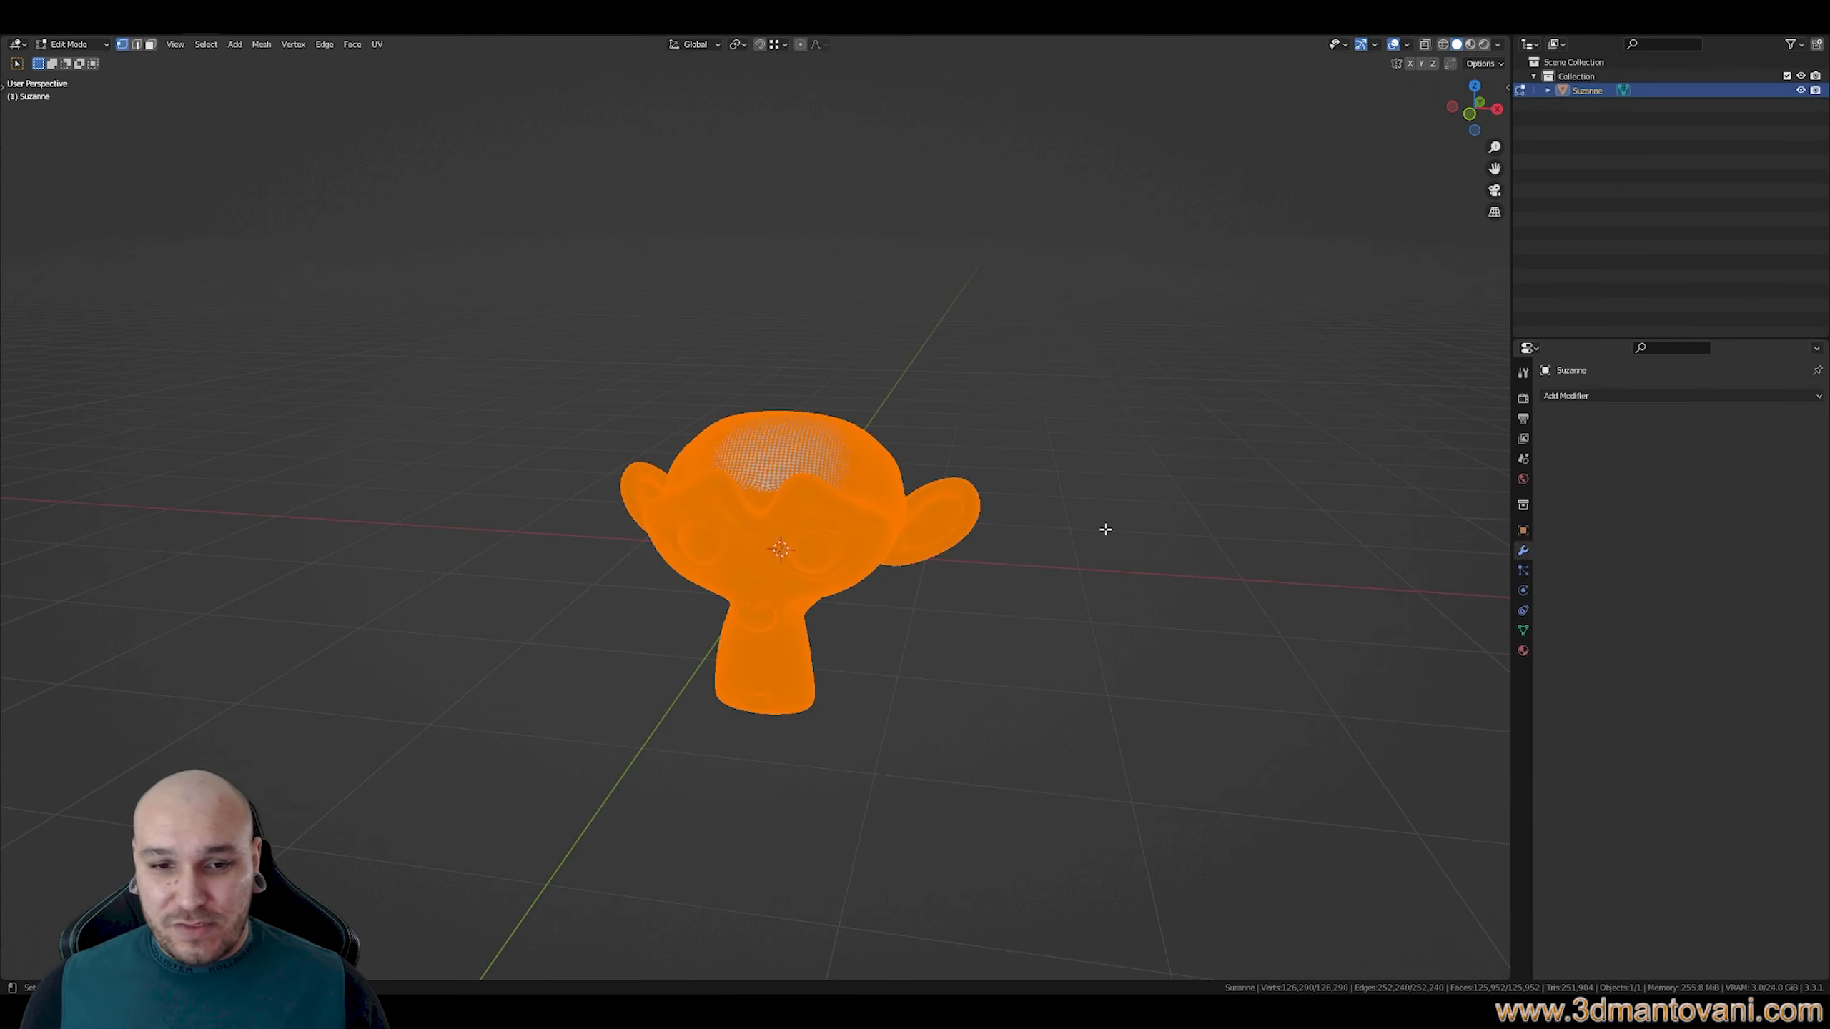
key(alt+a)
mouse_move(883, 594)
middle_down()
mouse_move(918, 593)
mouse_move(844, 450)
middle_up()
scroll(883, 594, up, 4)
scroll(883, 593, up, 1)
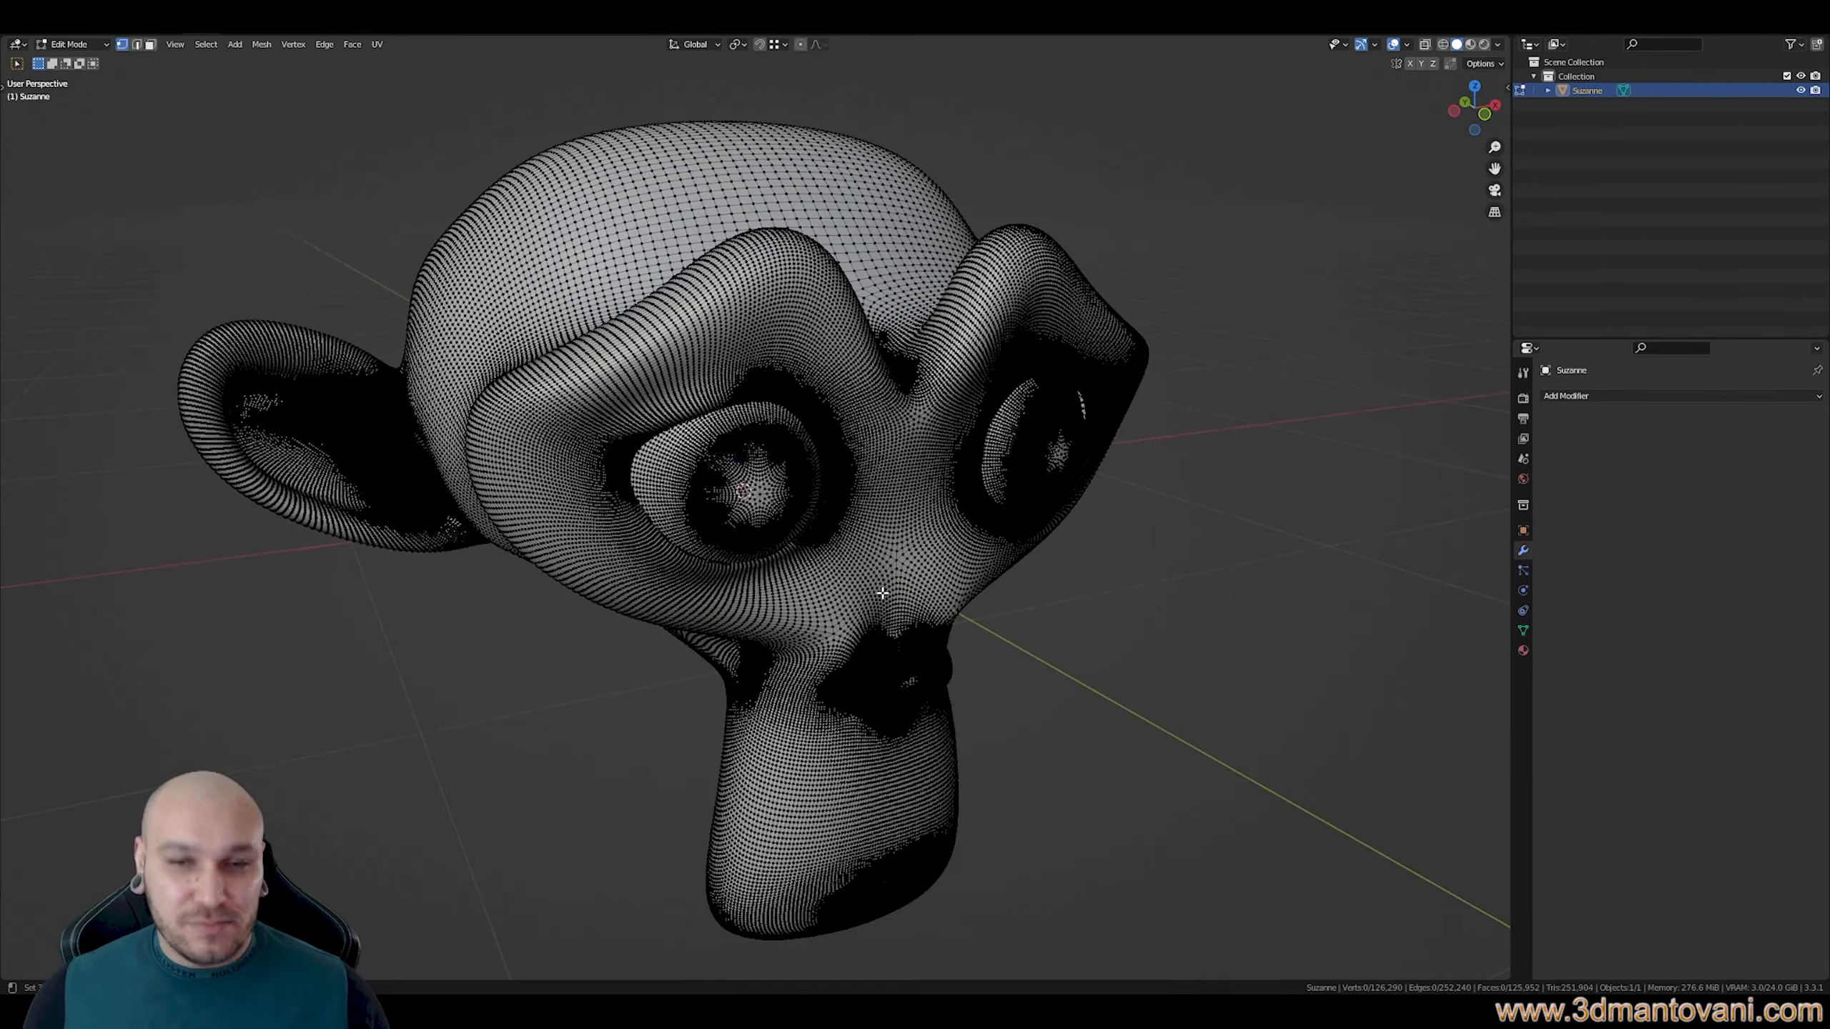
key(Tab)
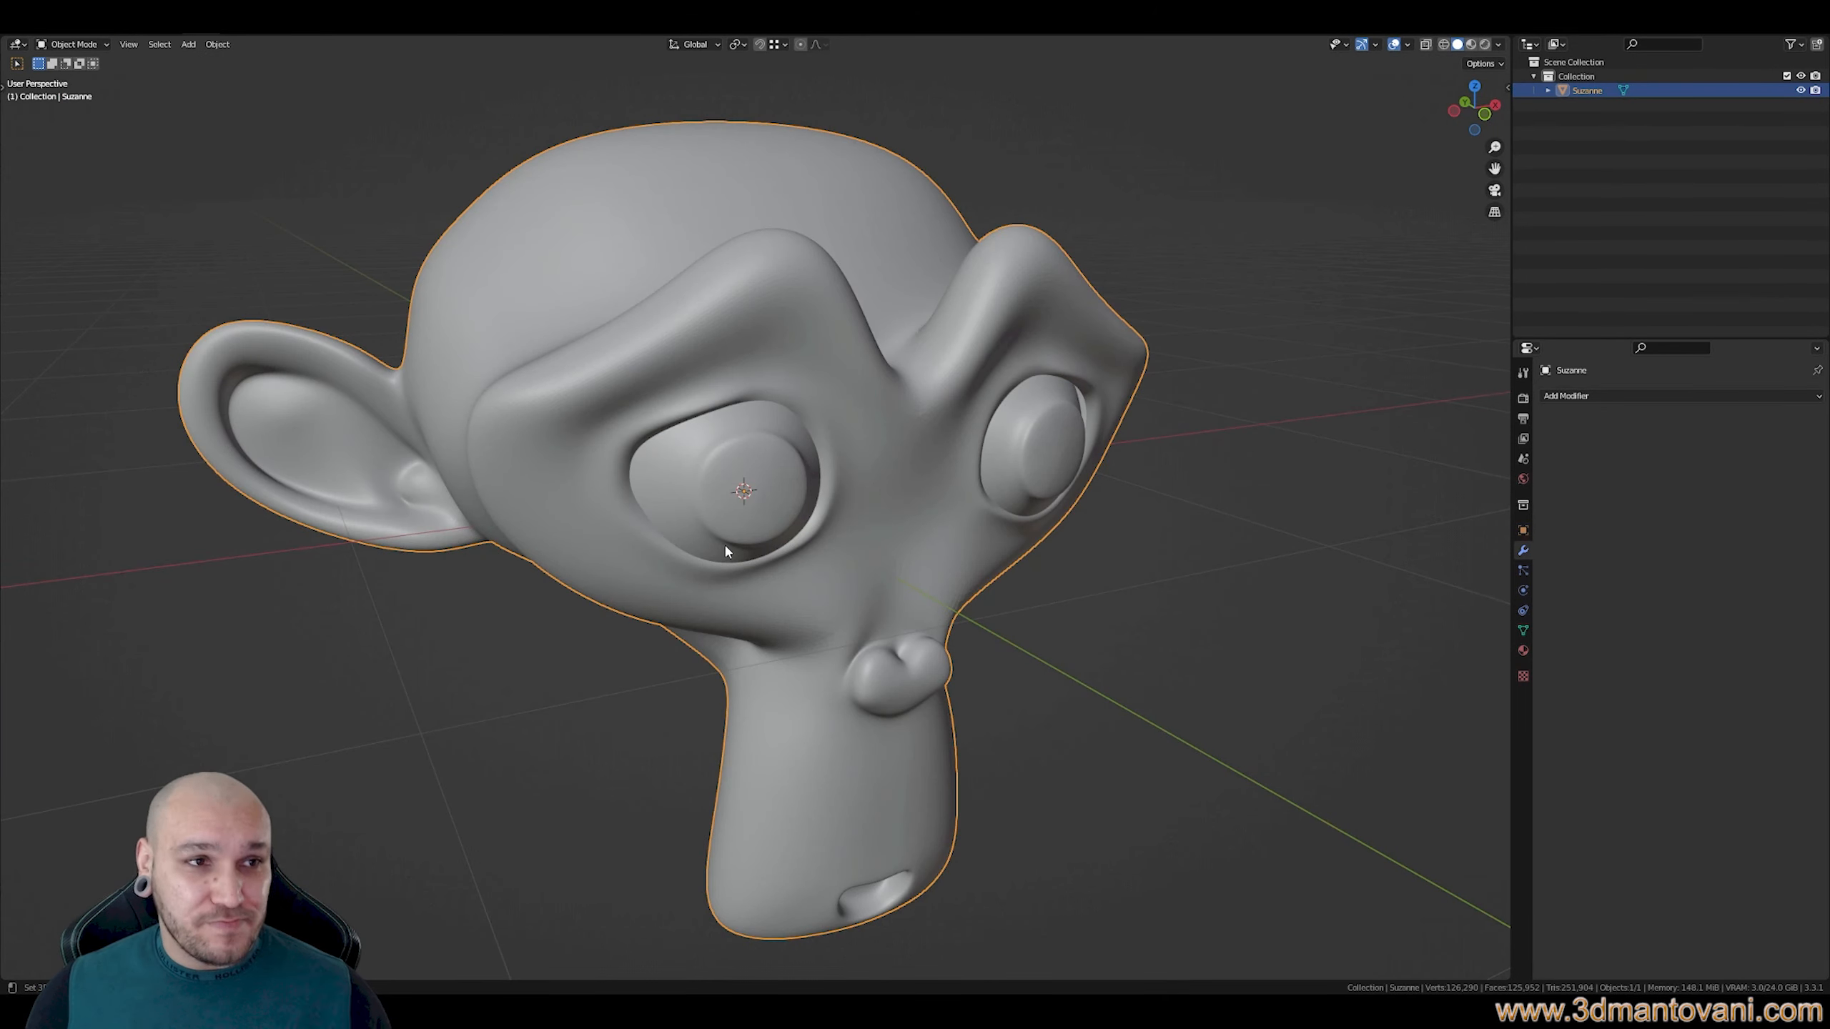
middle_drag(725, 546, 699, 542)
shift+middle_drag(725, 546, 641, 545)
scroll(775, 527, down, 4)
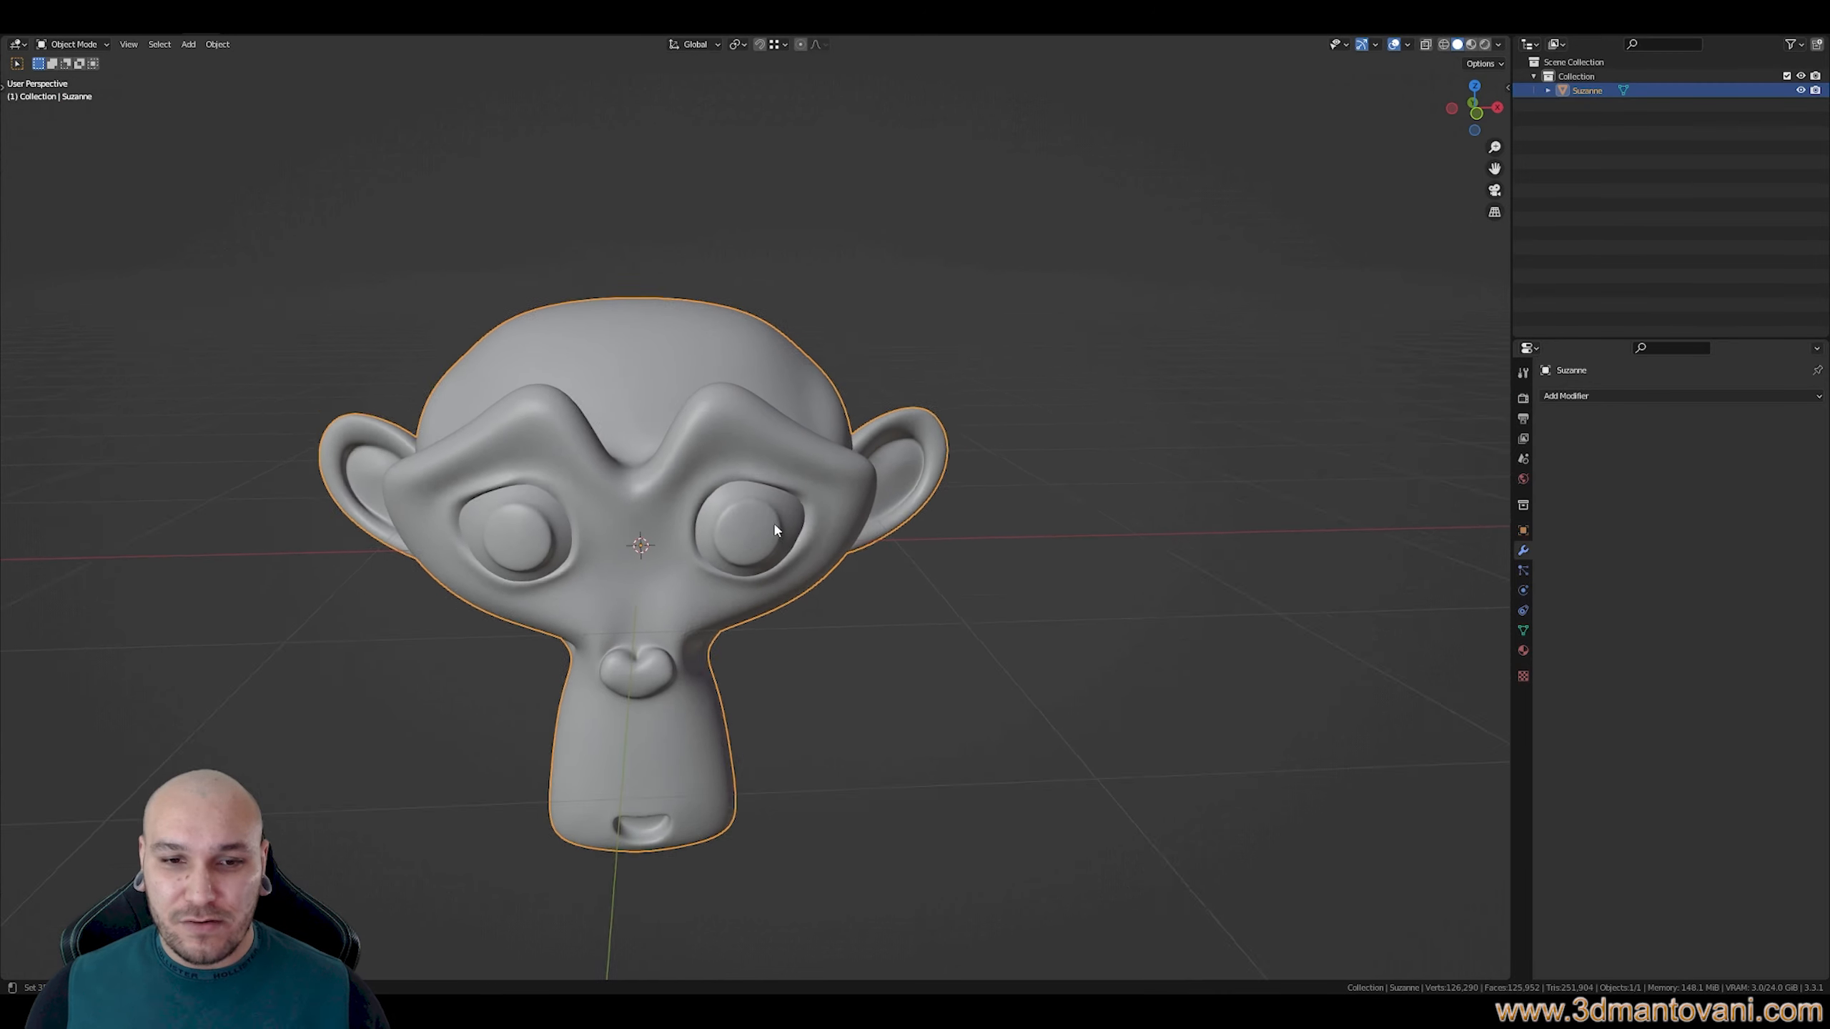
Enable the Statistics overlay for the scene in the viewport
click(1410, 45)
click(1318, 160)
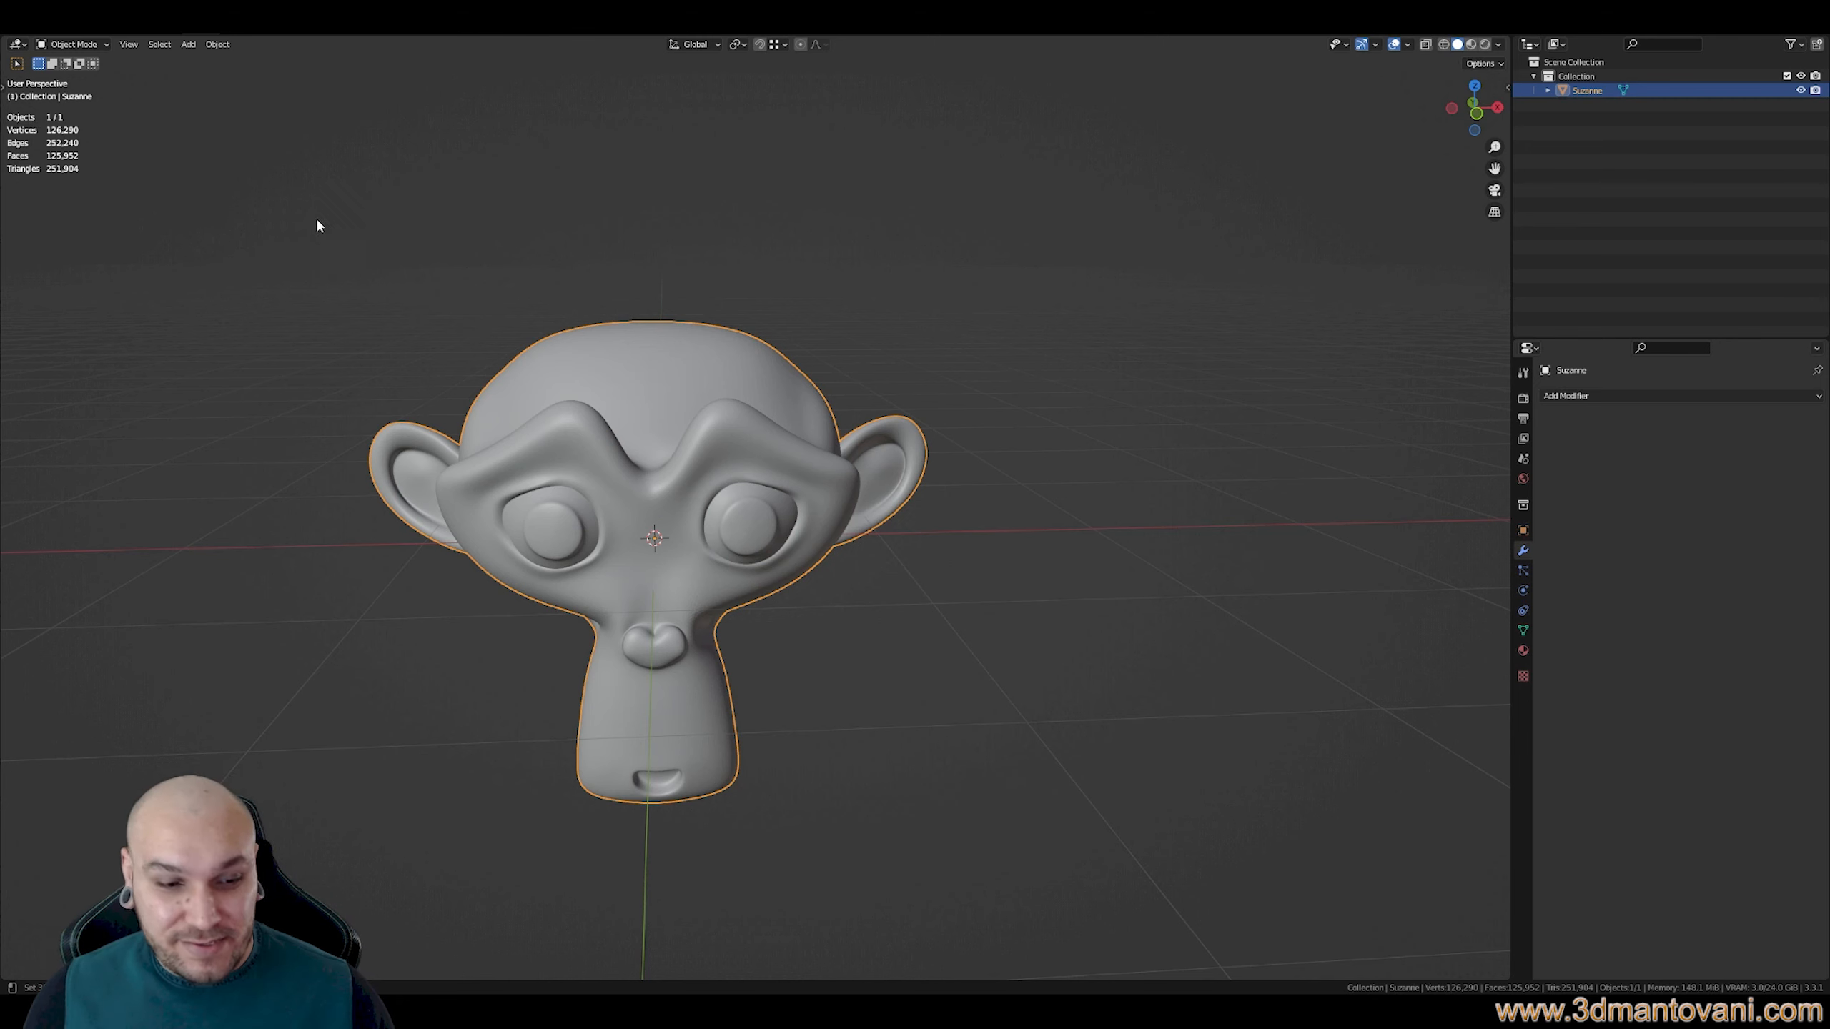
scroll(674, 360, down, 2)
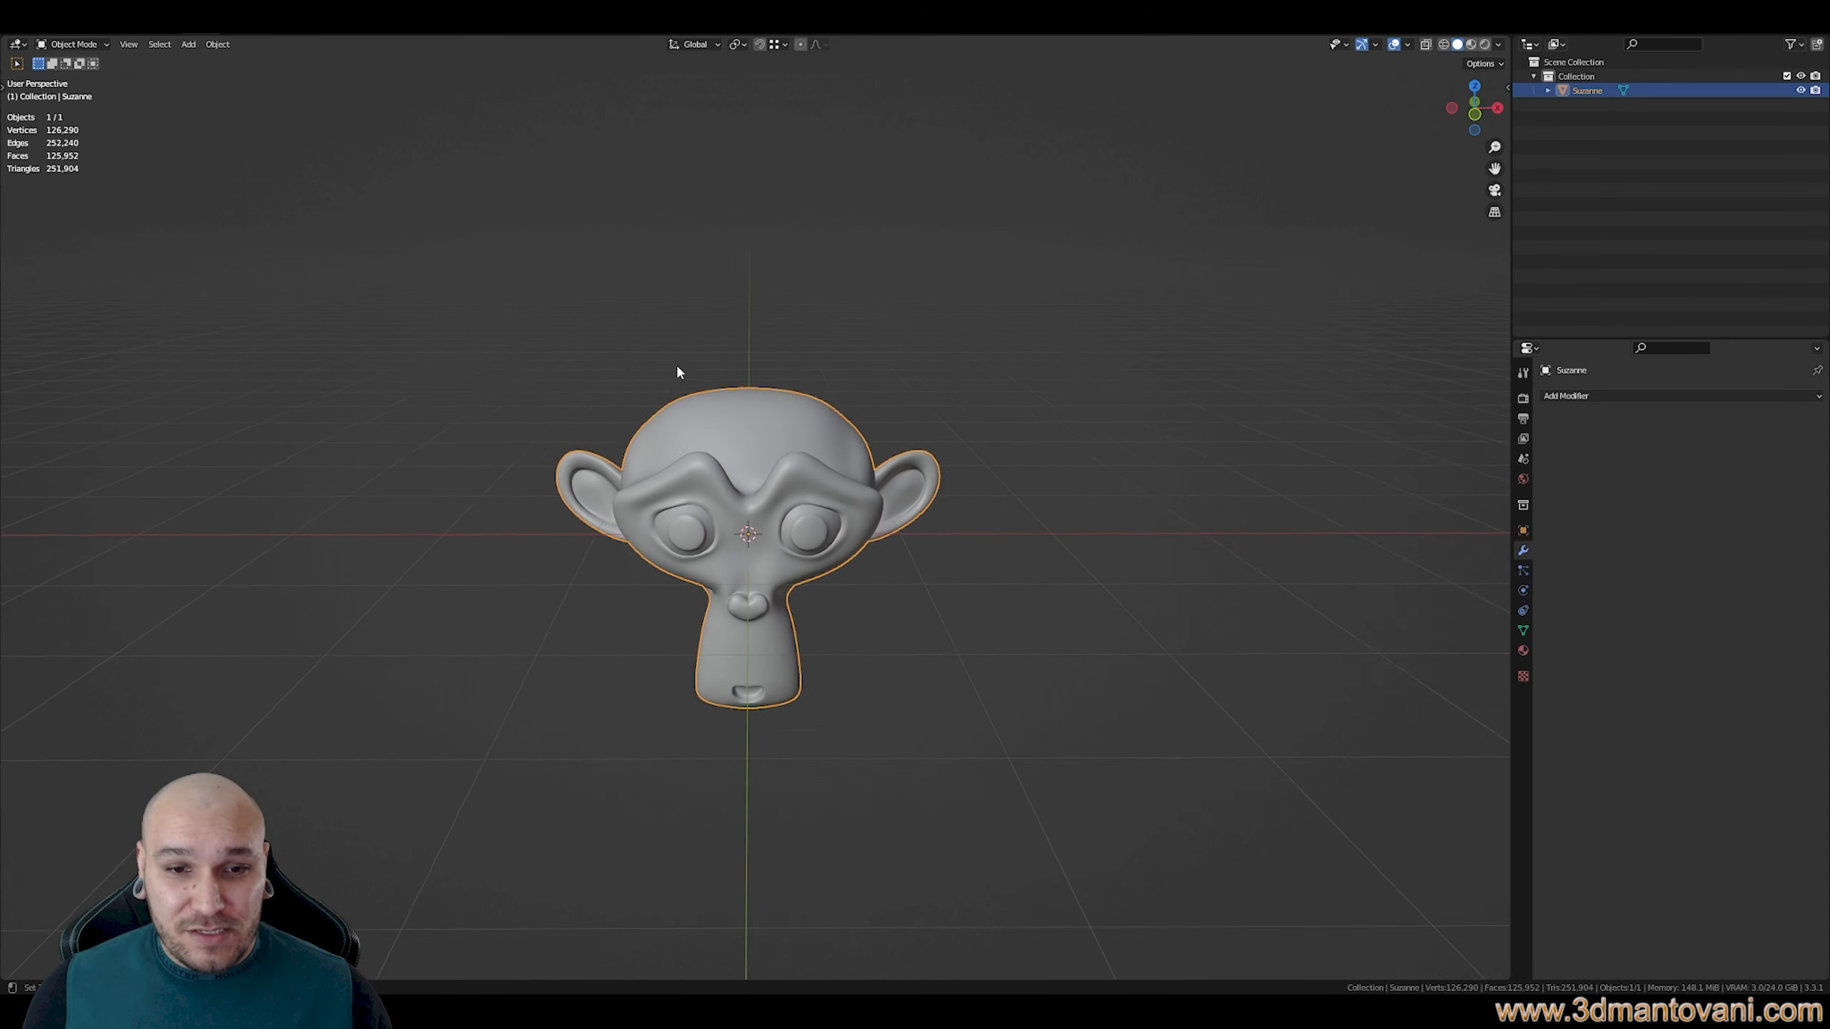
scroll(676, 366, down, 1)
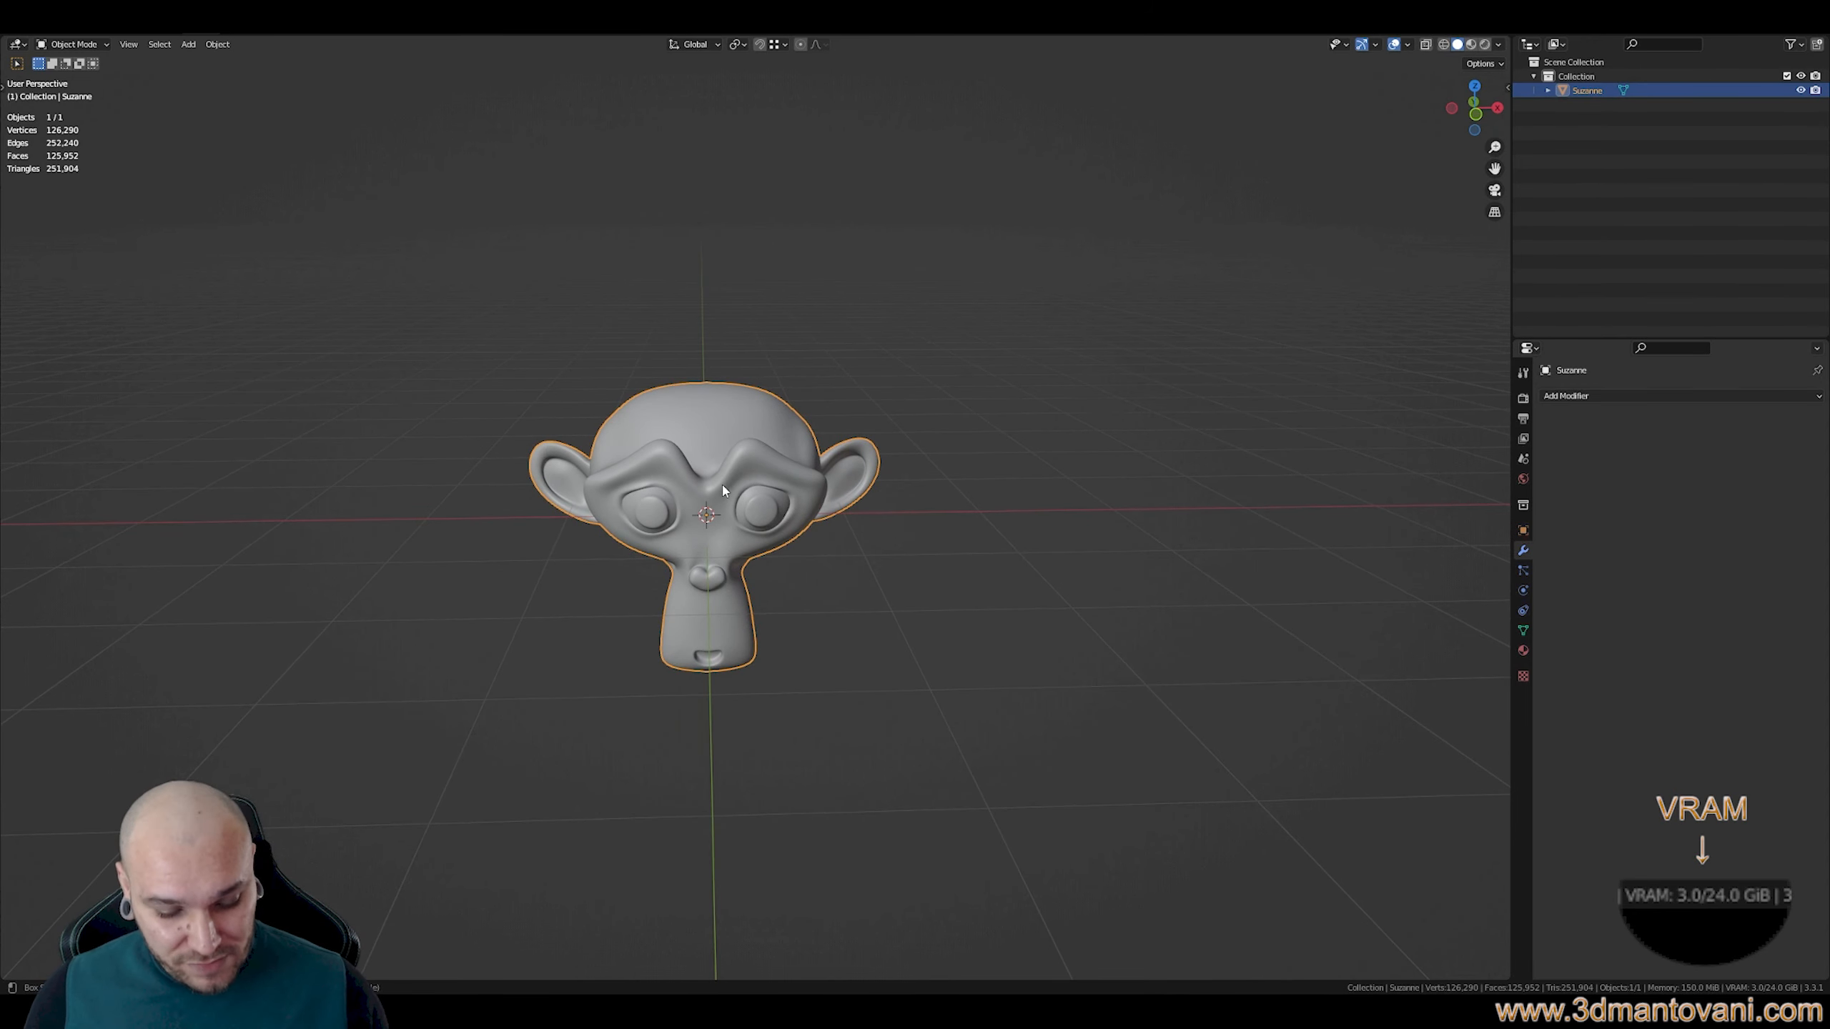
Duplicate the monkey along the X axis, about 2.8 m from the original
key(shift+d)
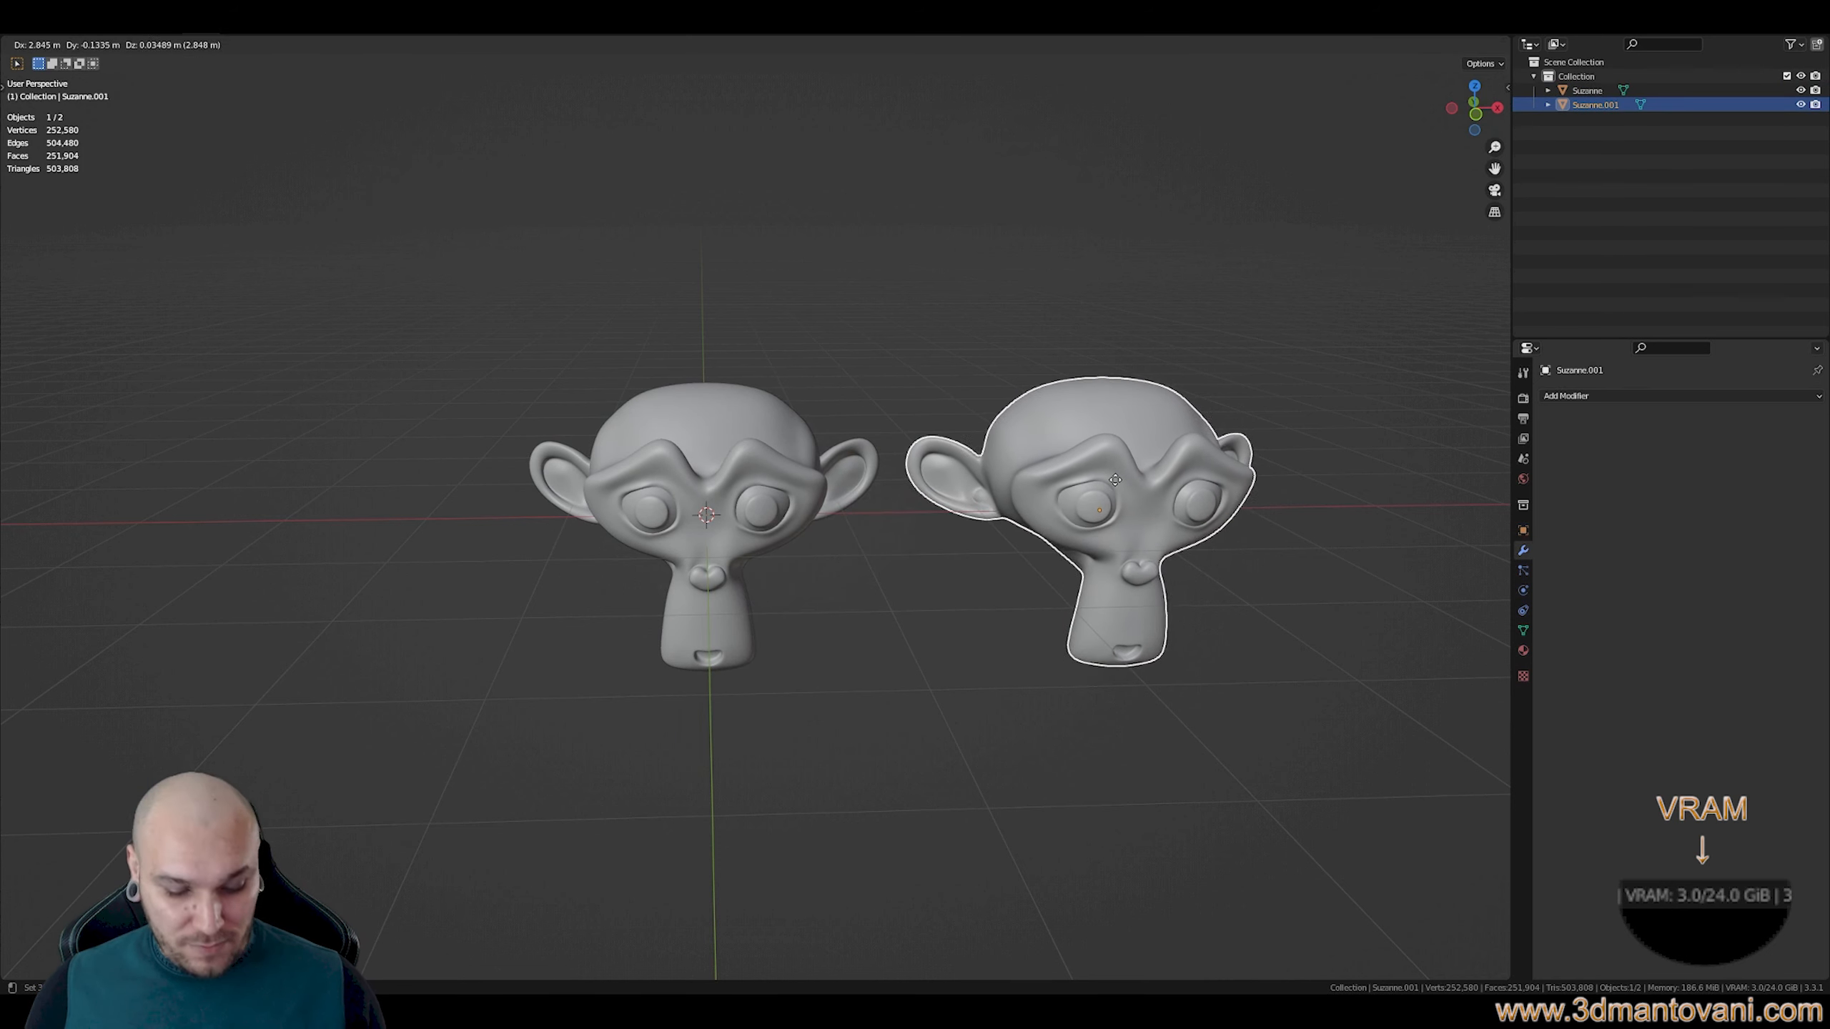
key(x)
click(1107, 479)
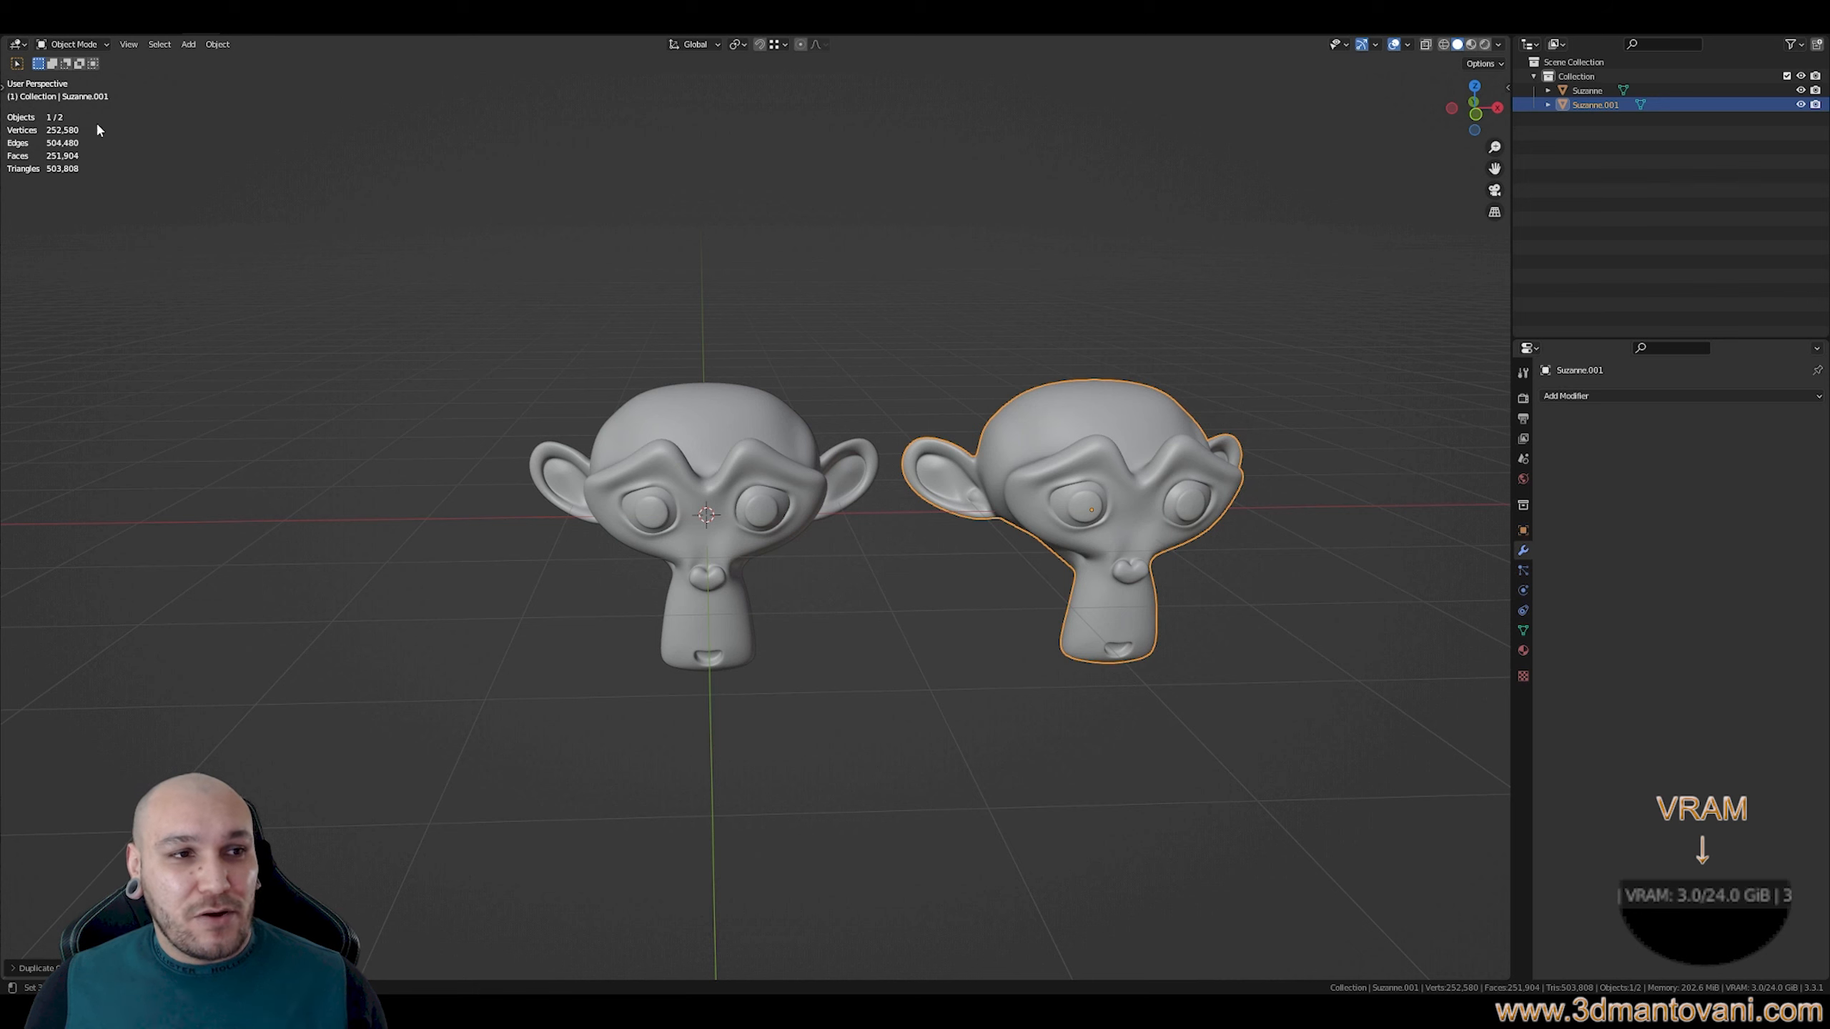
Duplicate both monkeys upward along the Z axis and copy the resulting four along the X axis
scroll(627, 418, down, 2)
shift+middle_drag(883, 483, 704, 494)
drag(857, 667, 343, 229)
key(a)
key(shift+d)
key(z)
click(947, 326)
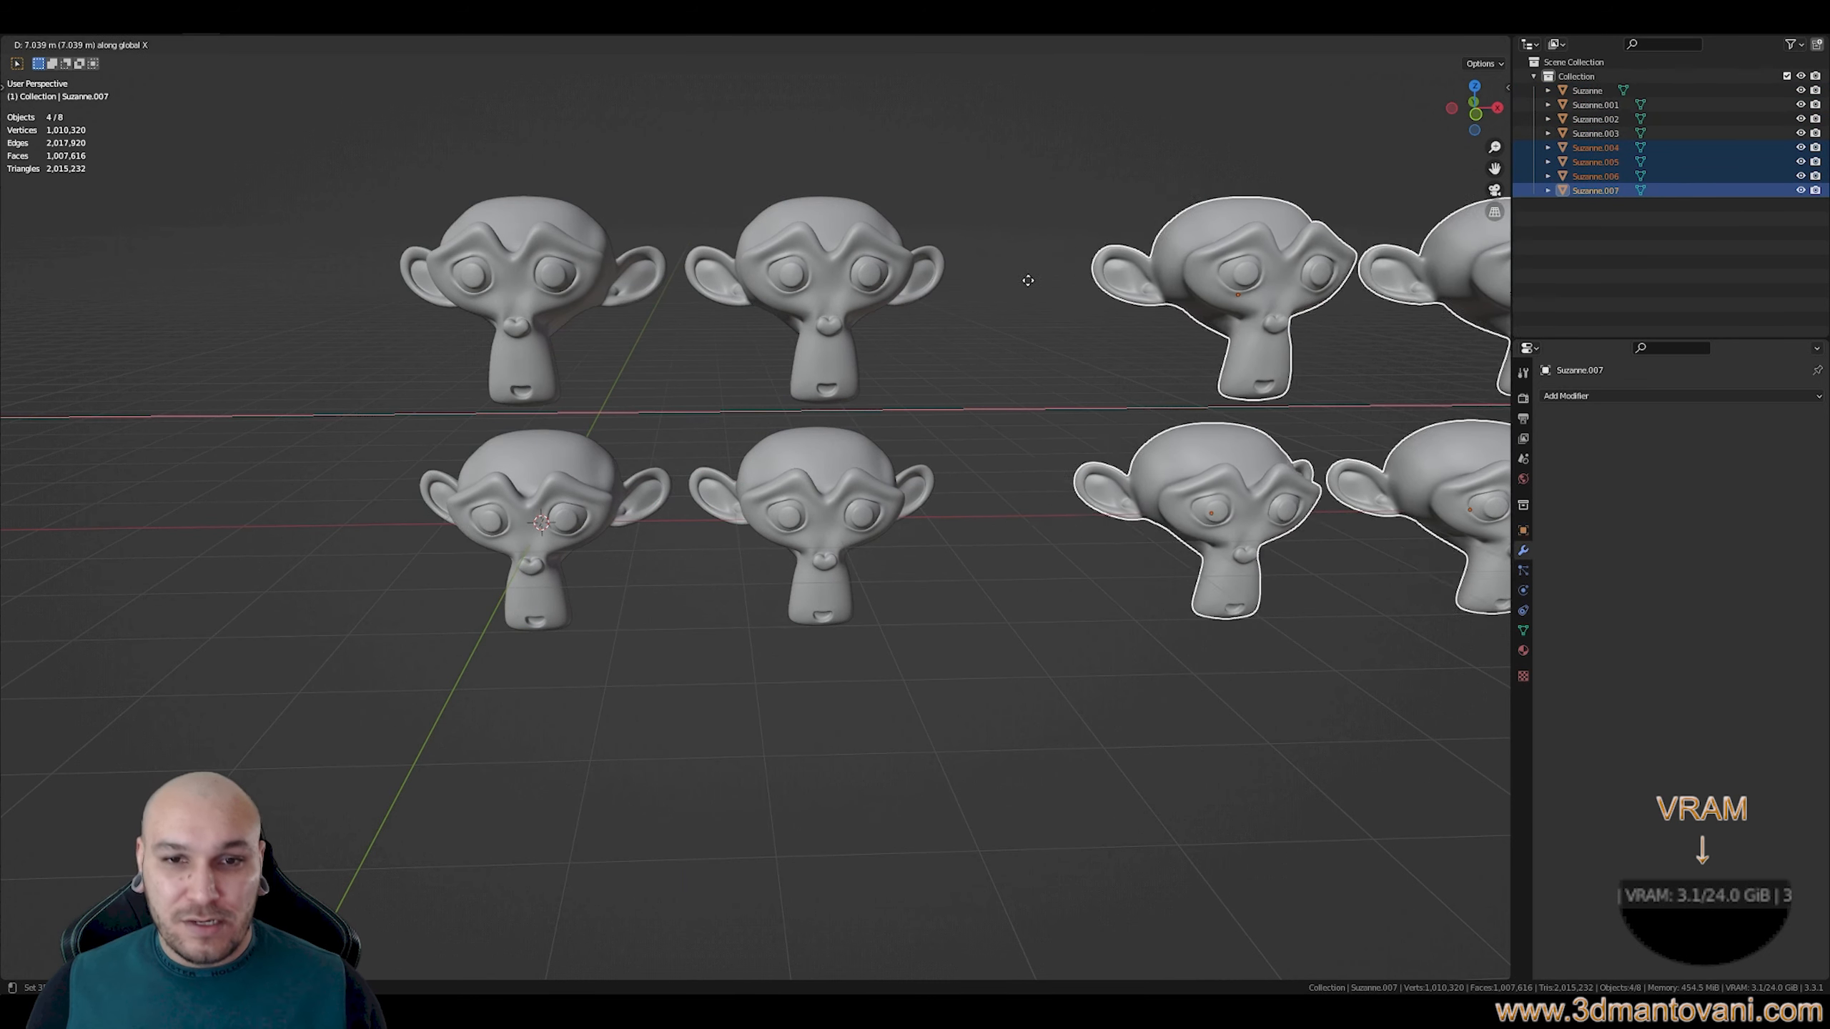
click(934, 282)
Duplicate all eight monkeys along the Y axis to form a second row behind them
scroll(934, 282, down, 3)
key(a)
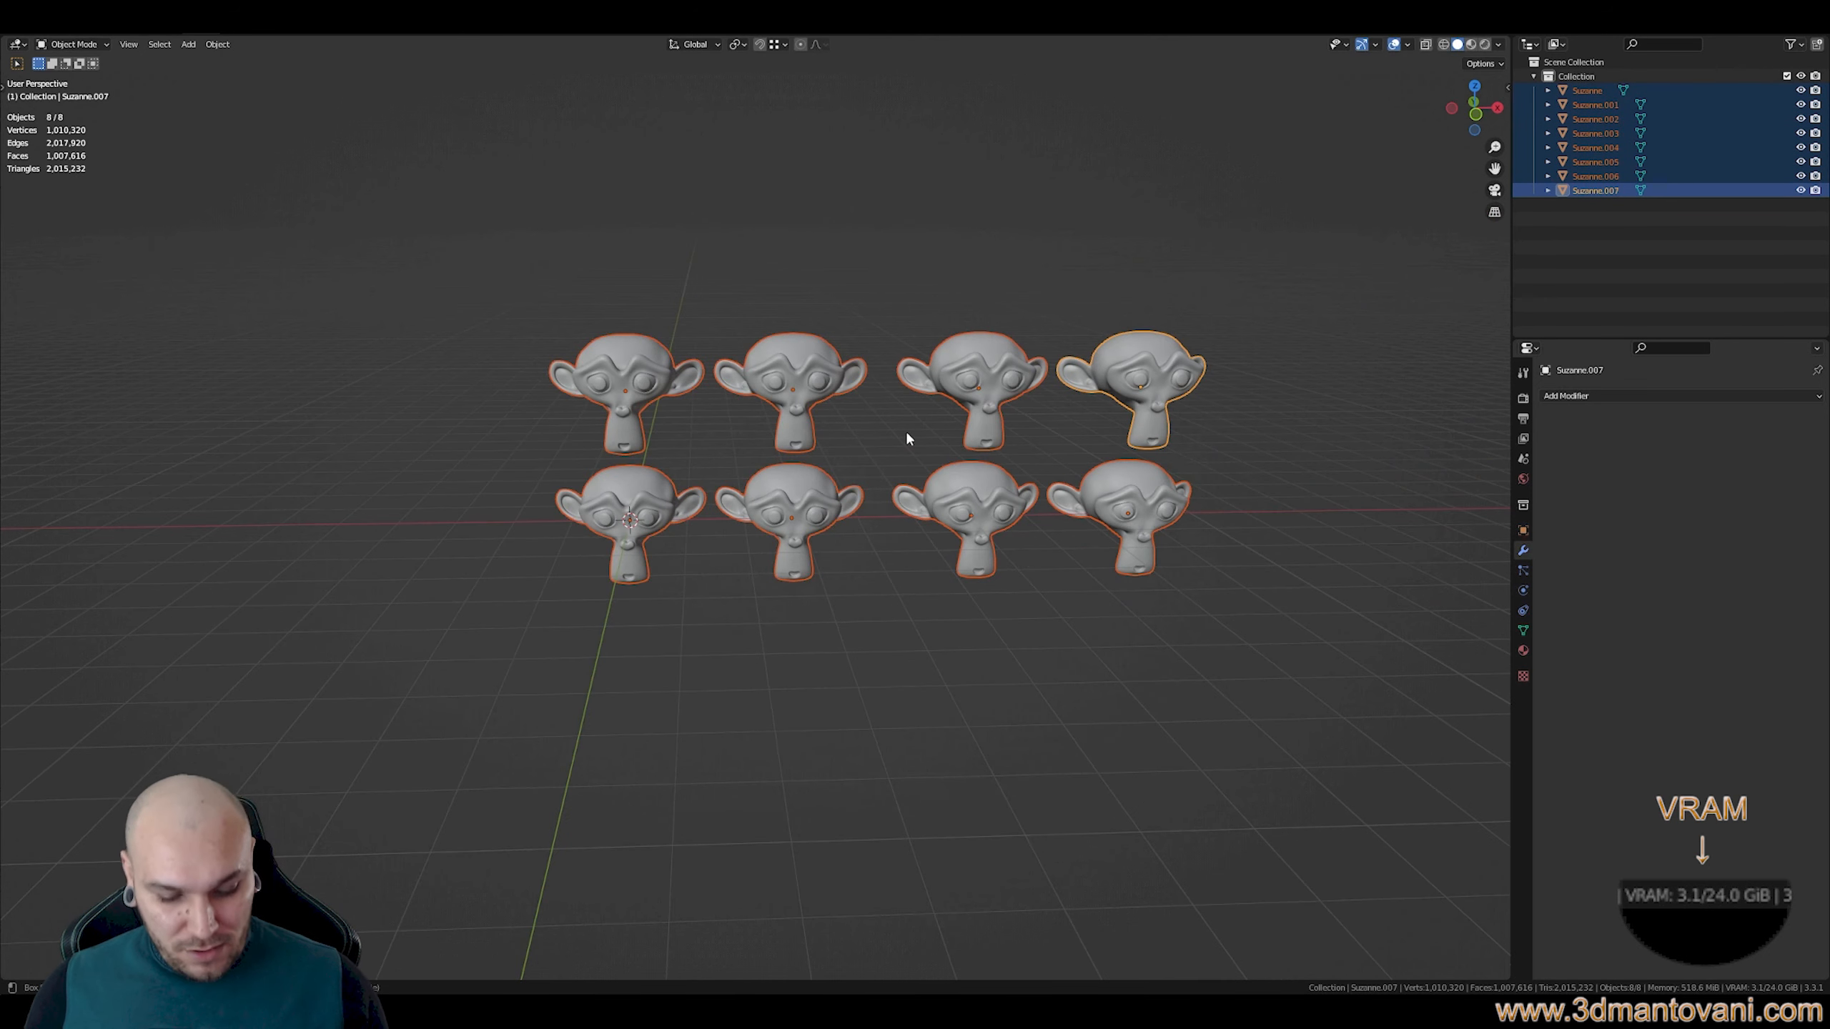
key(shift+d)
key(y)
click(895, 400)
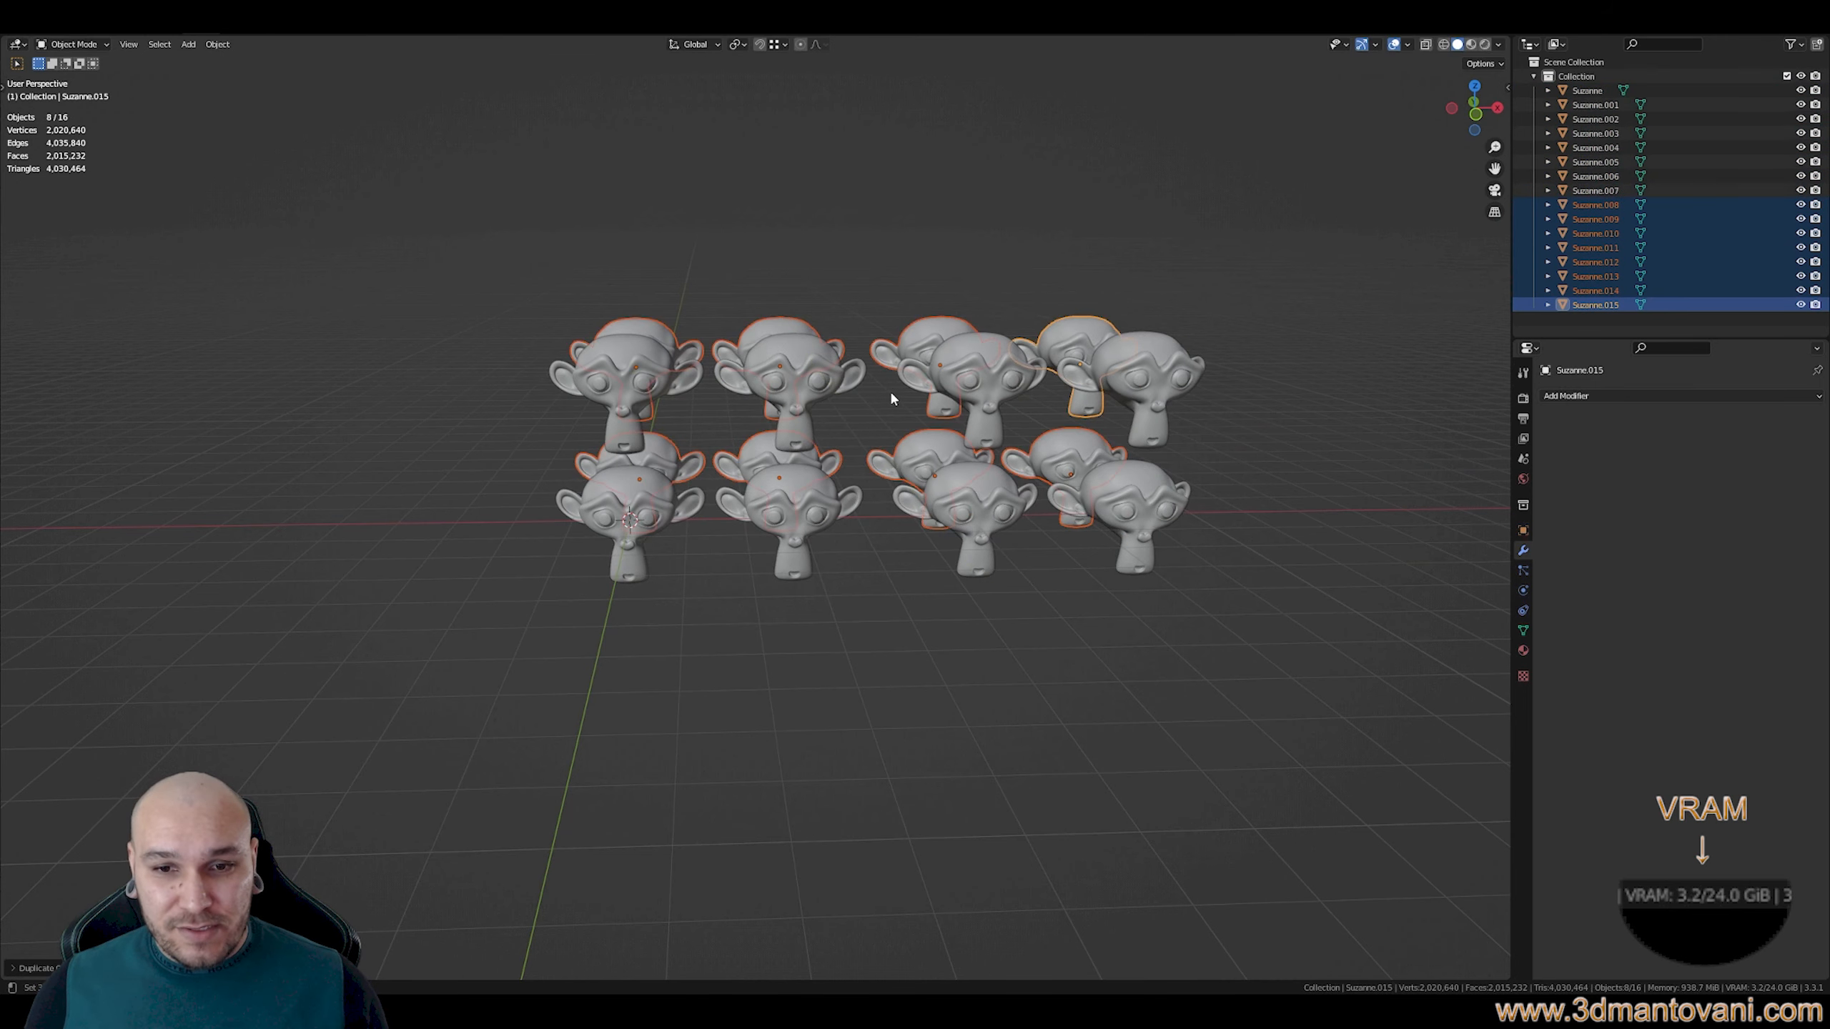
scroll(895, 399, down, 3)
middle_drag(895, 401, 793, 497)
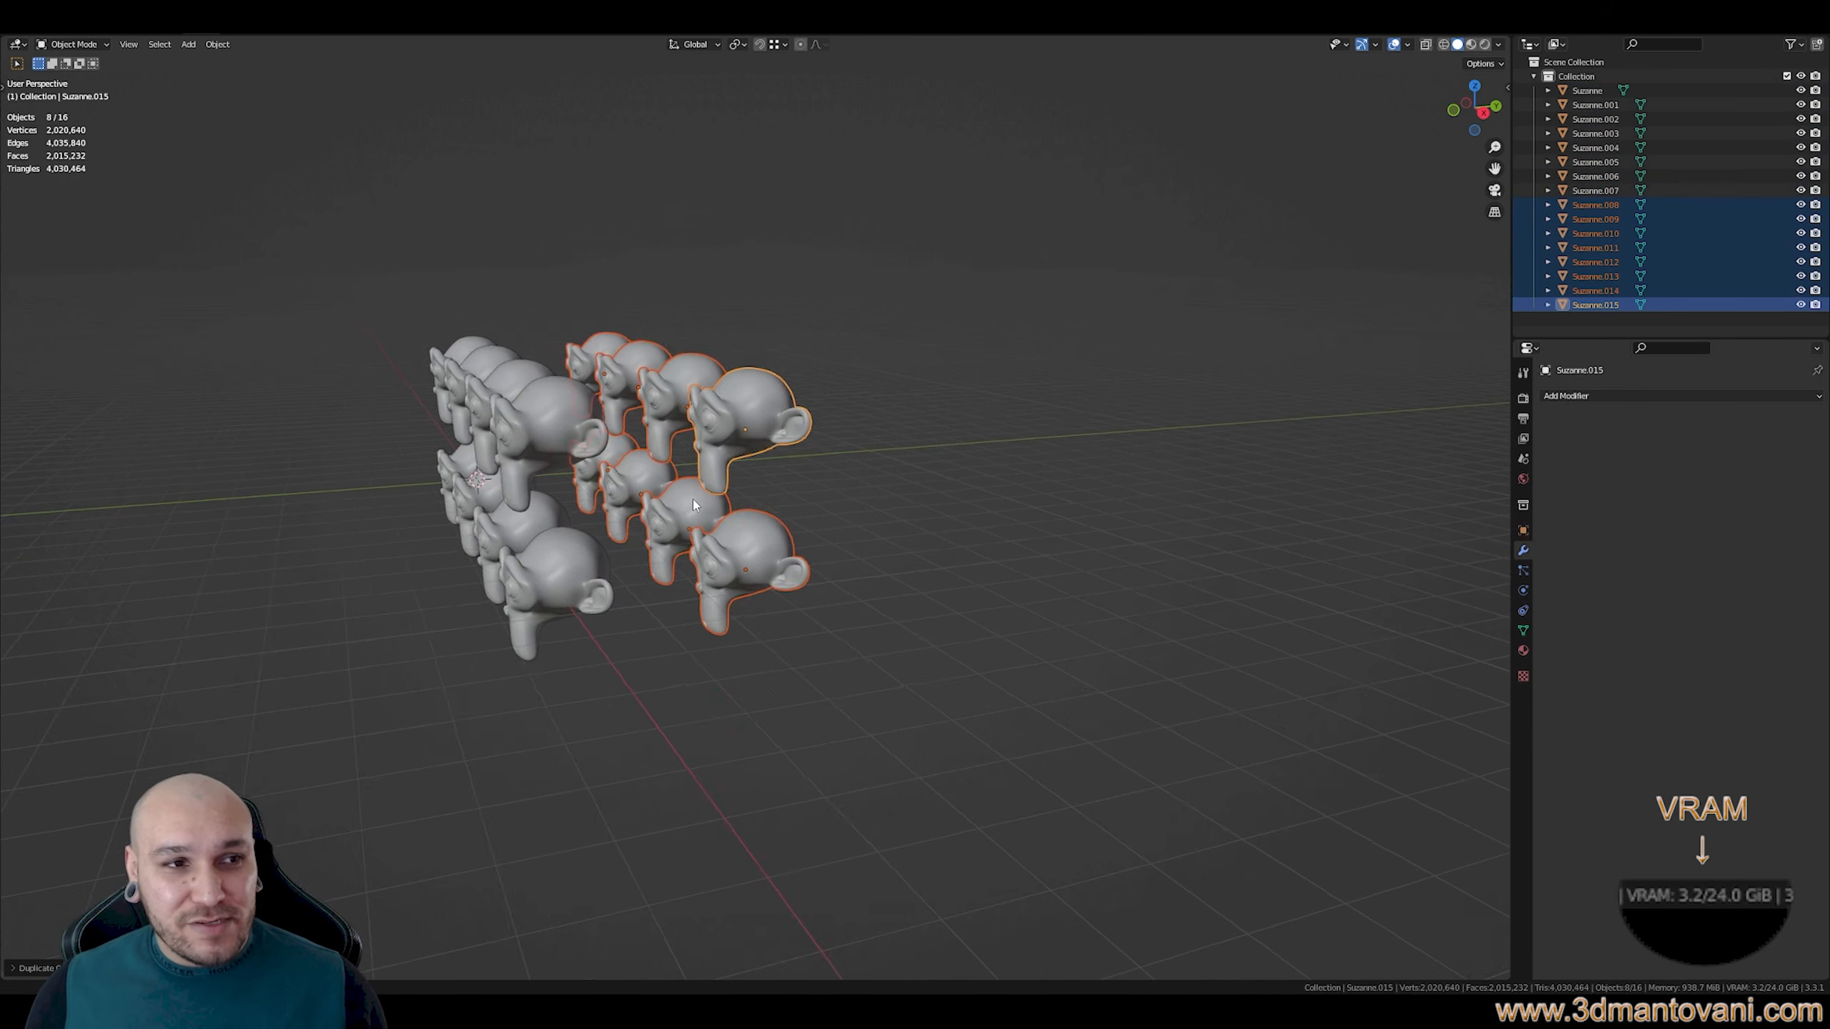
scroll(793, 497, up, 3)
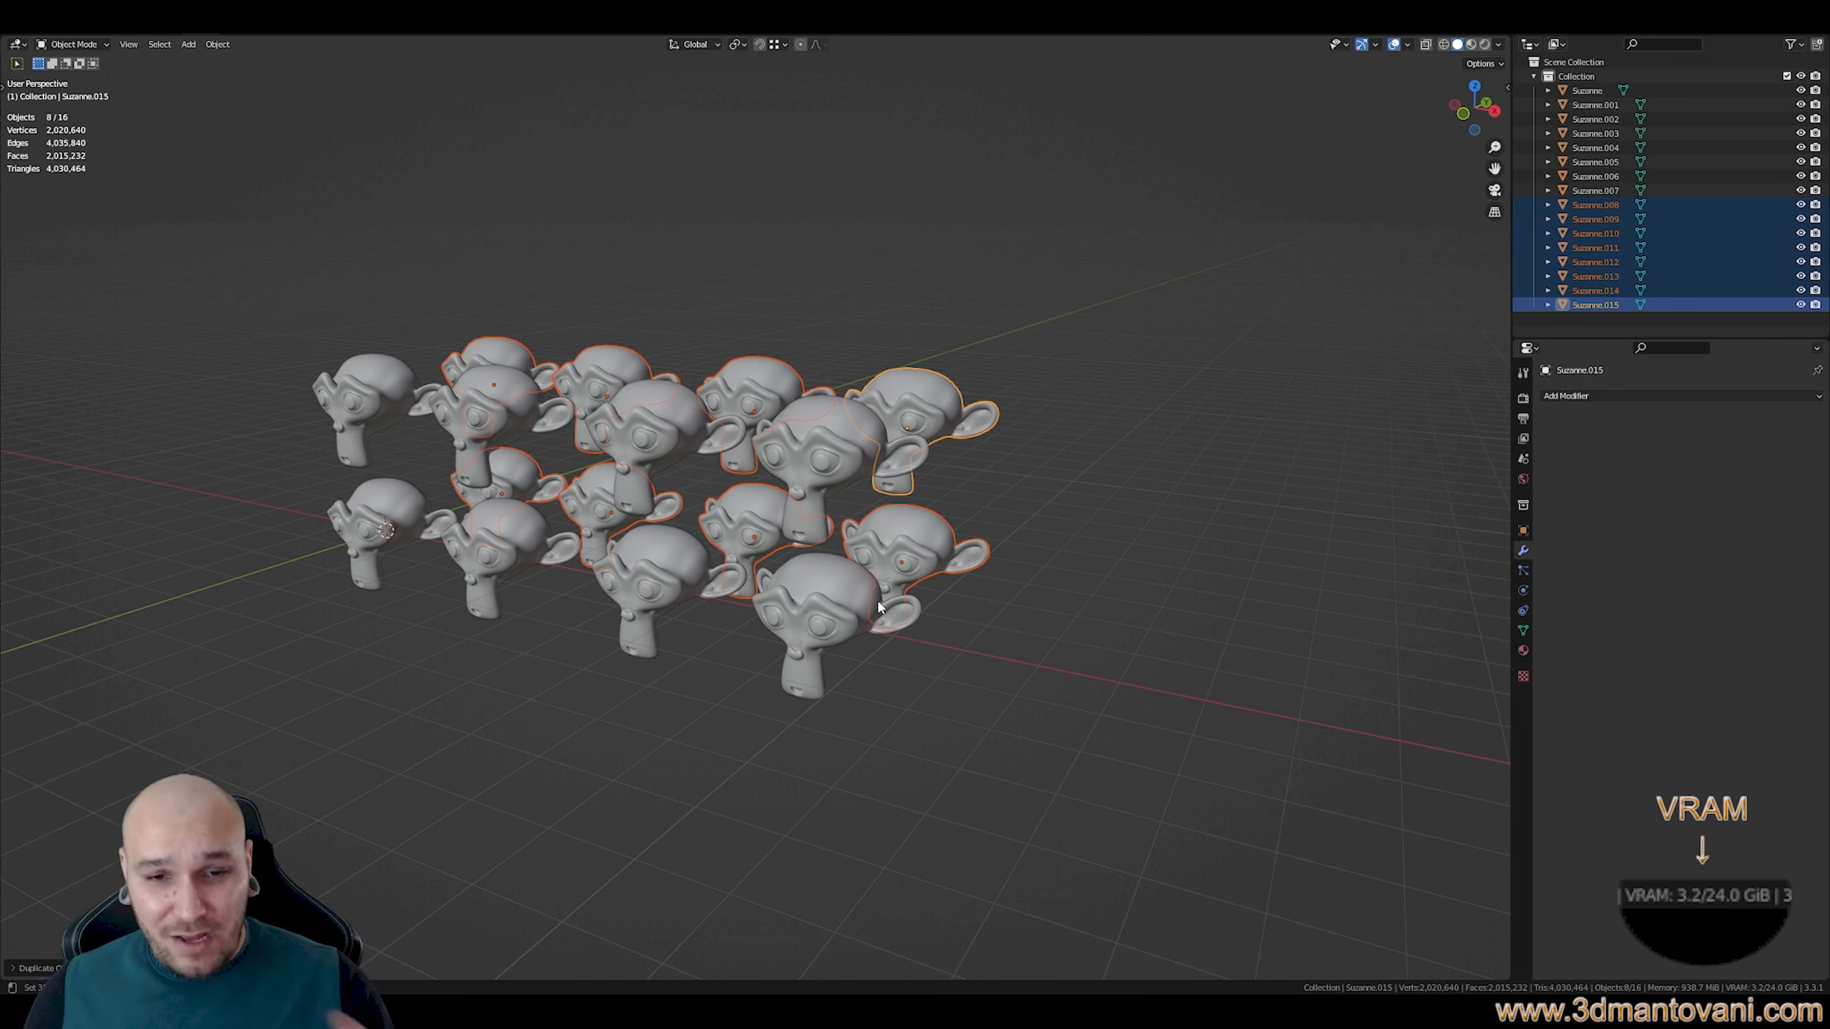
Select all 16 monkeys and duplicate them upward along the Z axis, above the existing rows
drag(164, 246, 1045, 744)
scroll(872, 574, down, 1)
key(shift+d)
key(z)
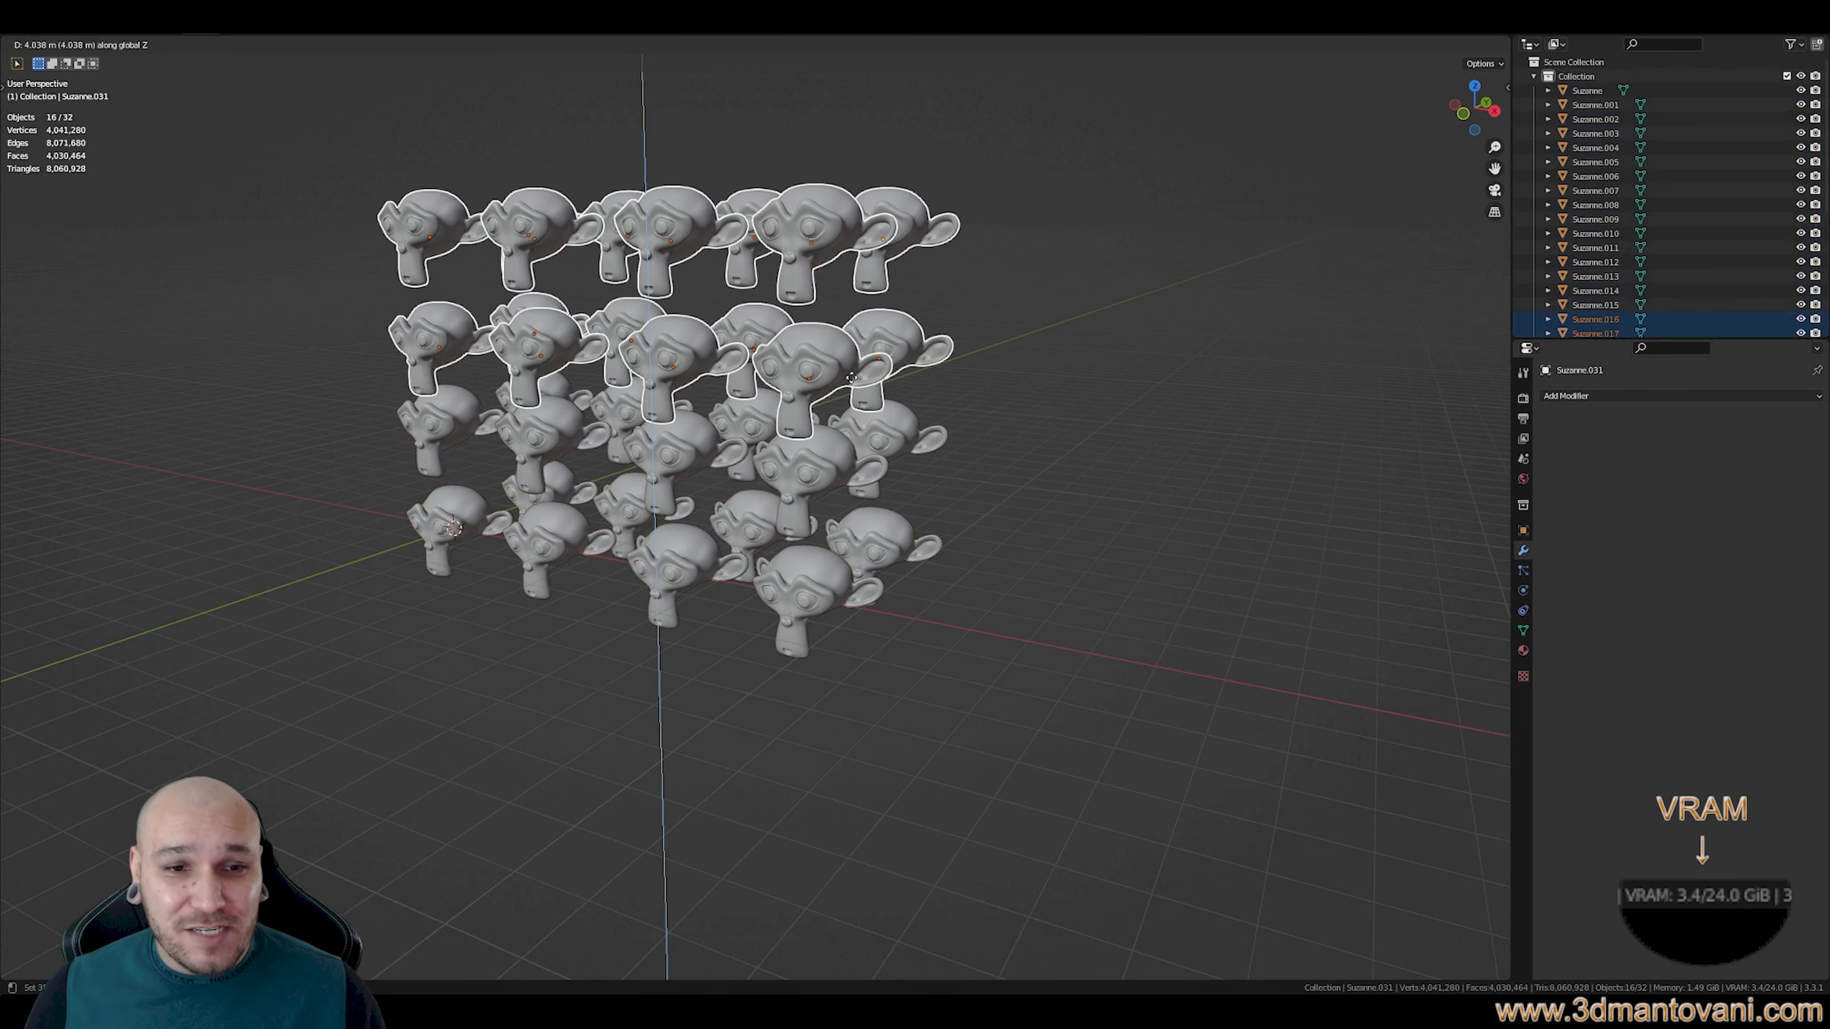
click(848, 355)
Duplicate all 32 monkeys backward along the Y axis and clear the selection
key(a)
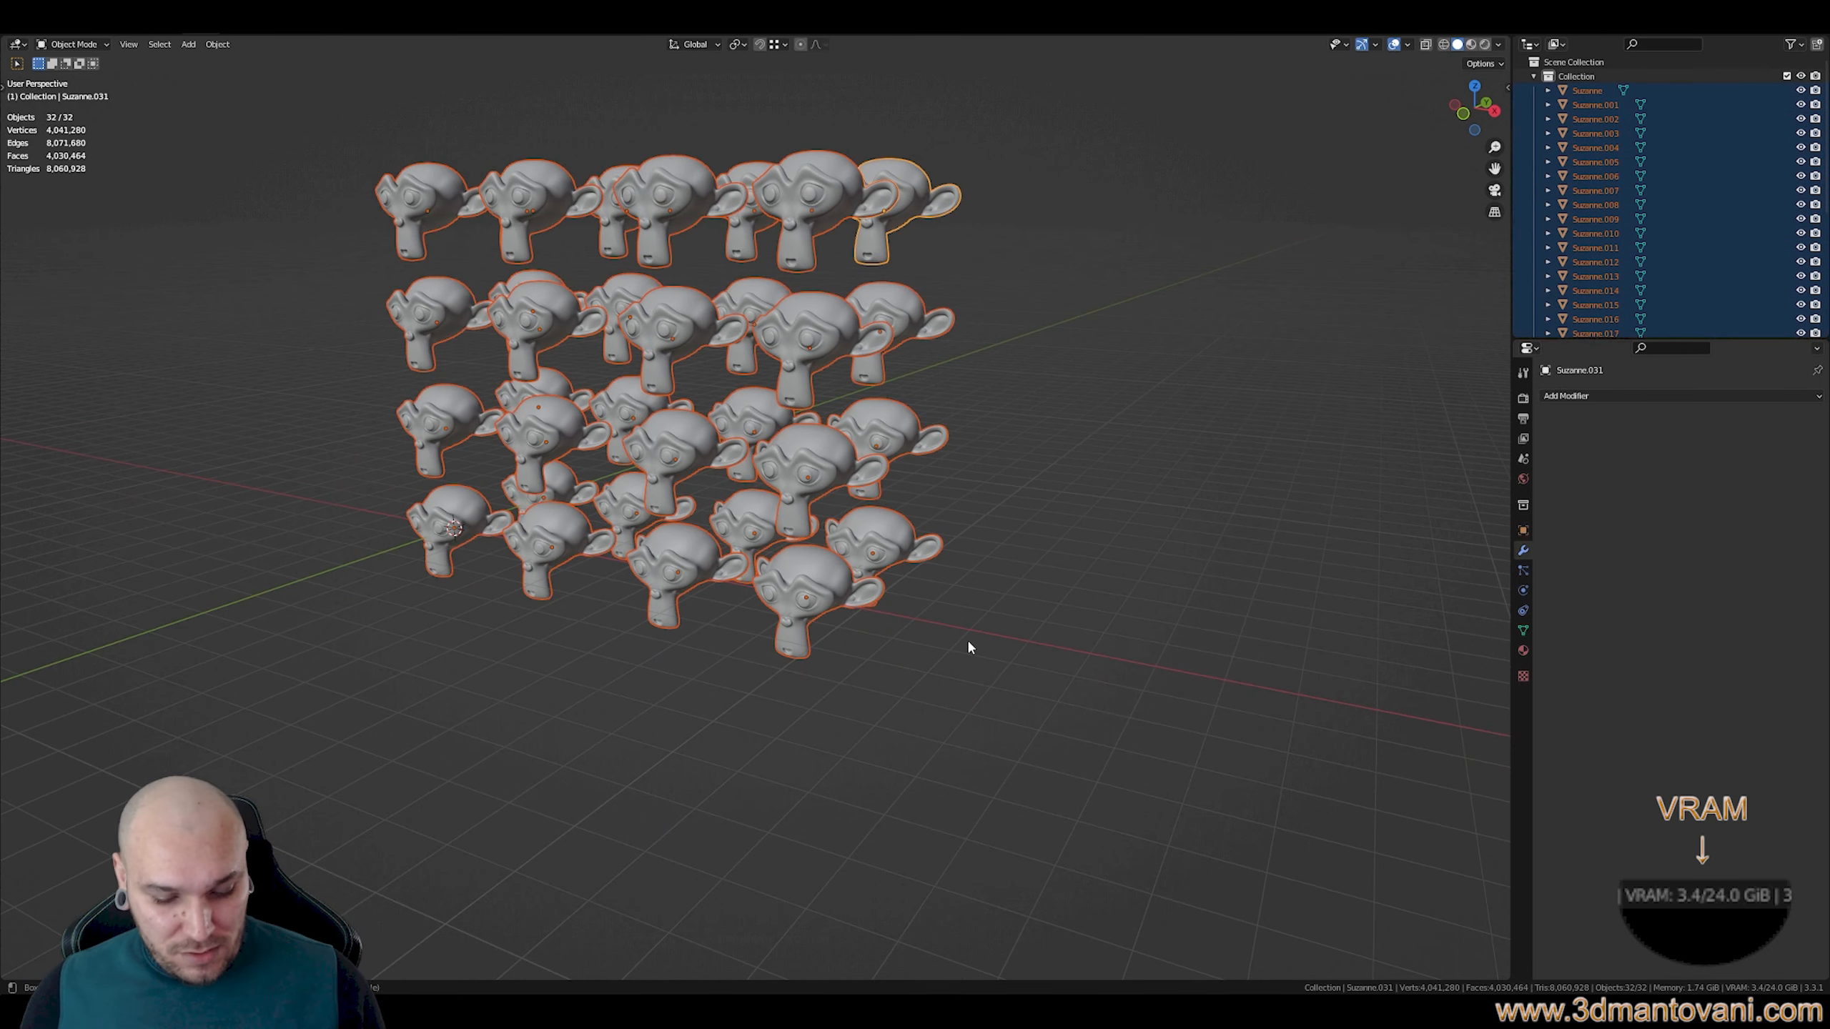
key(shift+d)
key(y)
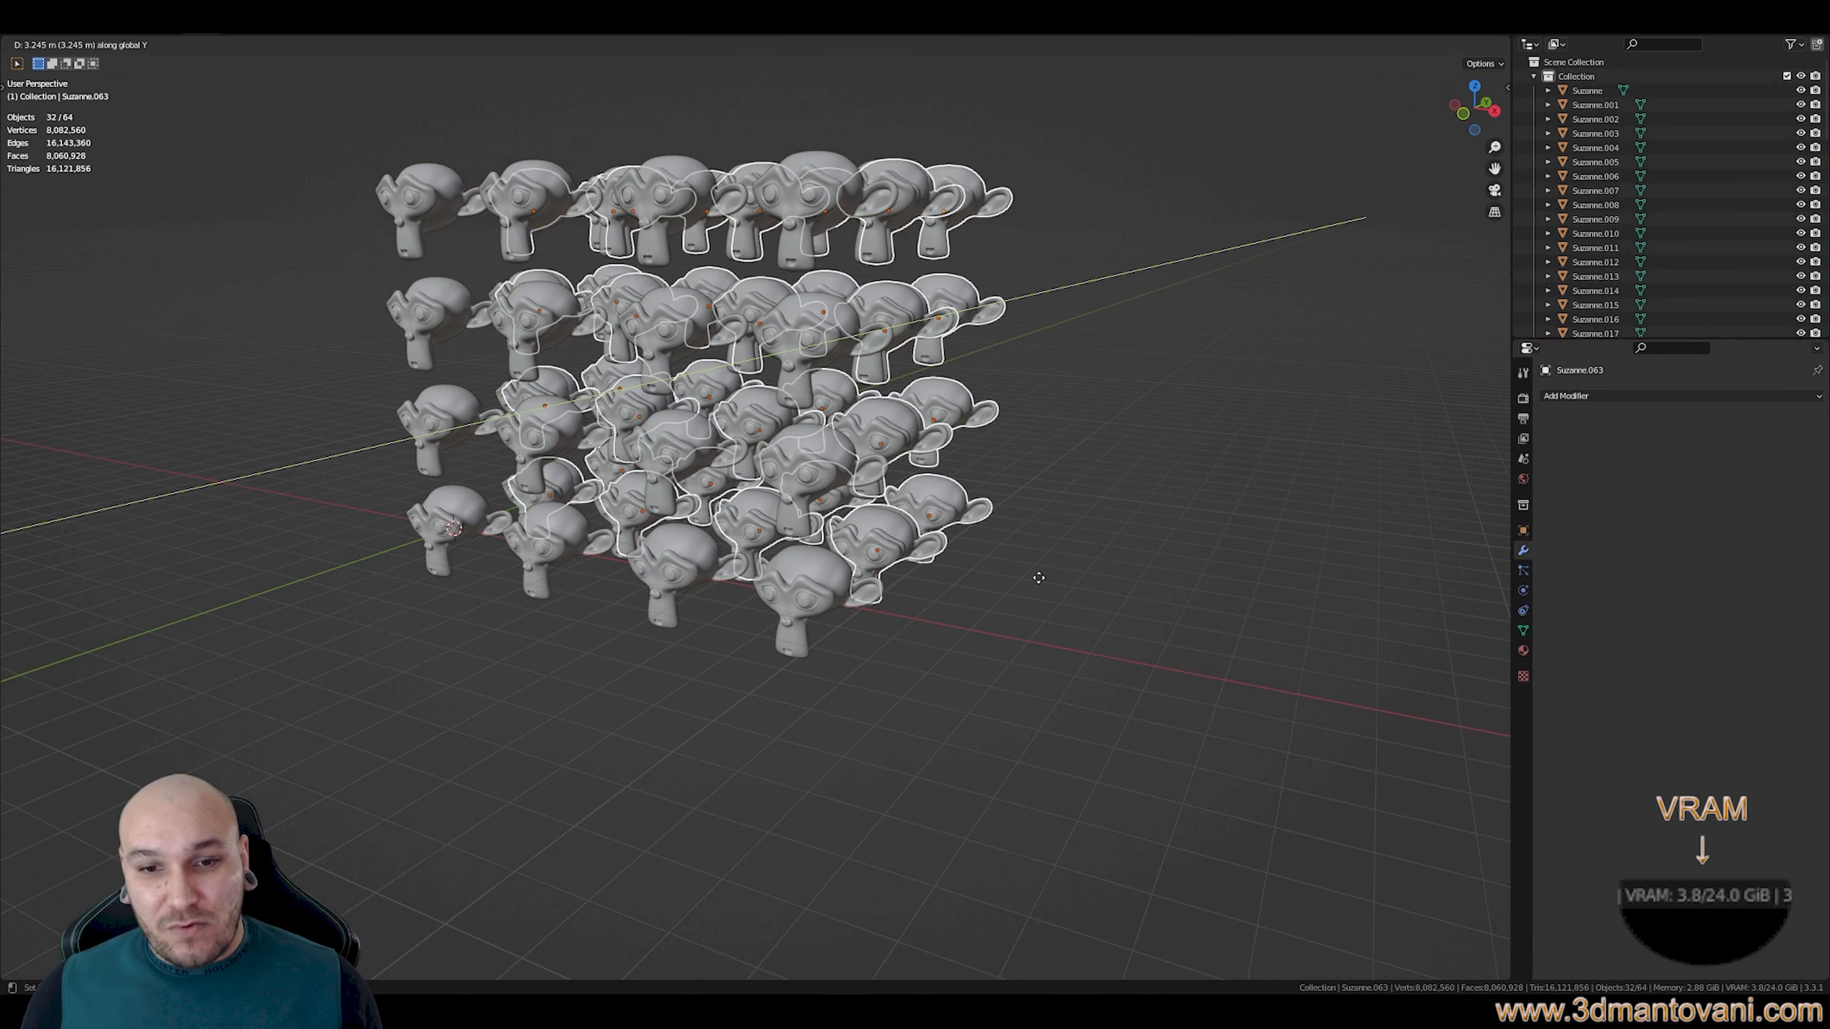
click(1083, 553)
key(alt+a)
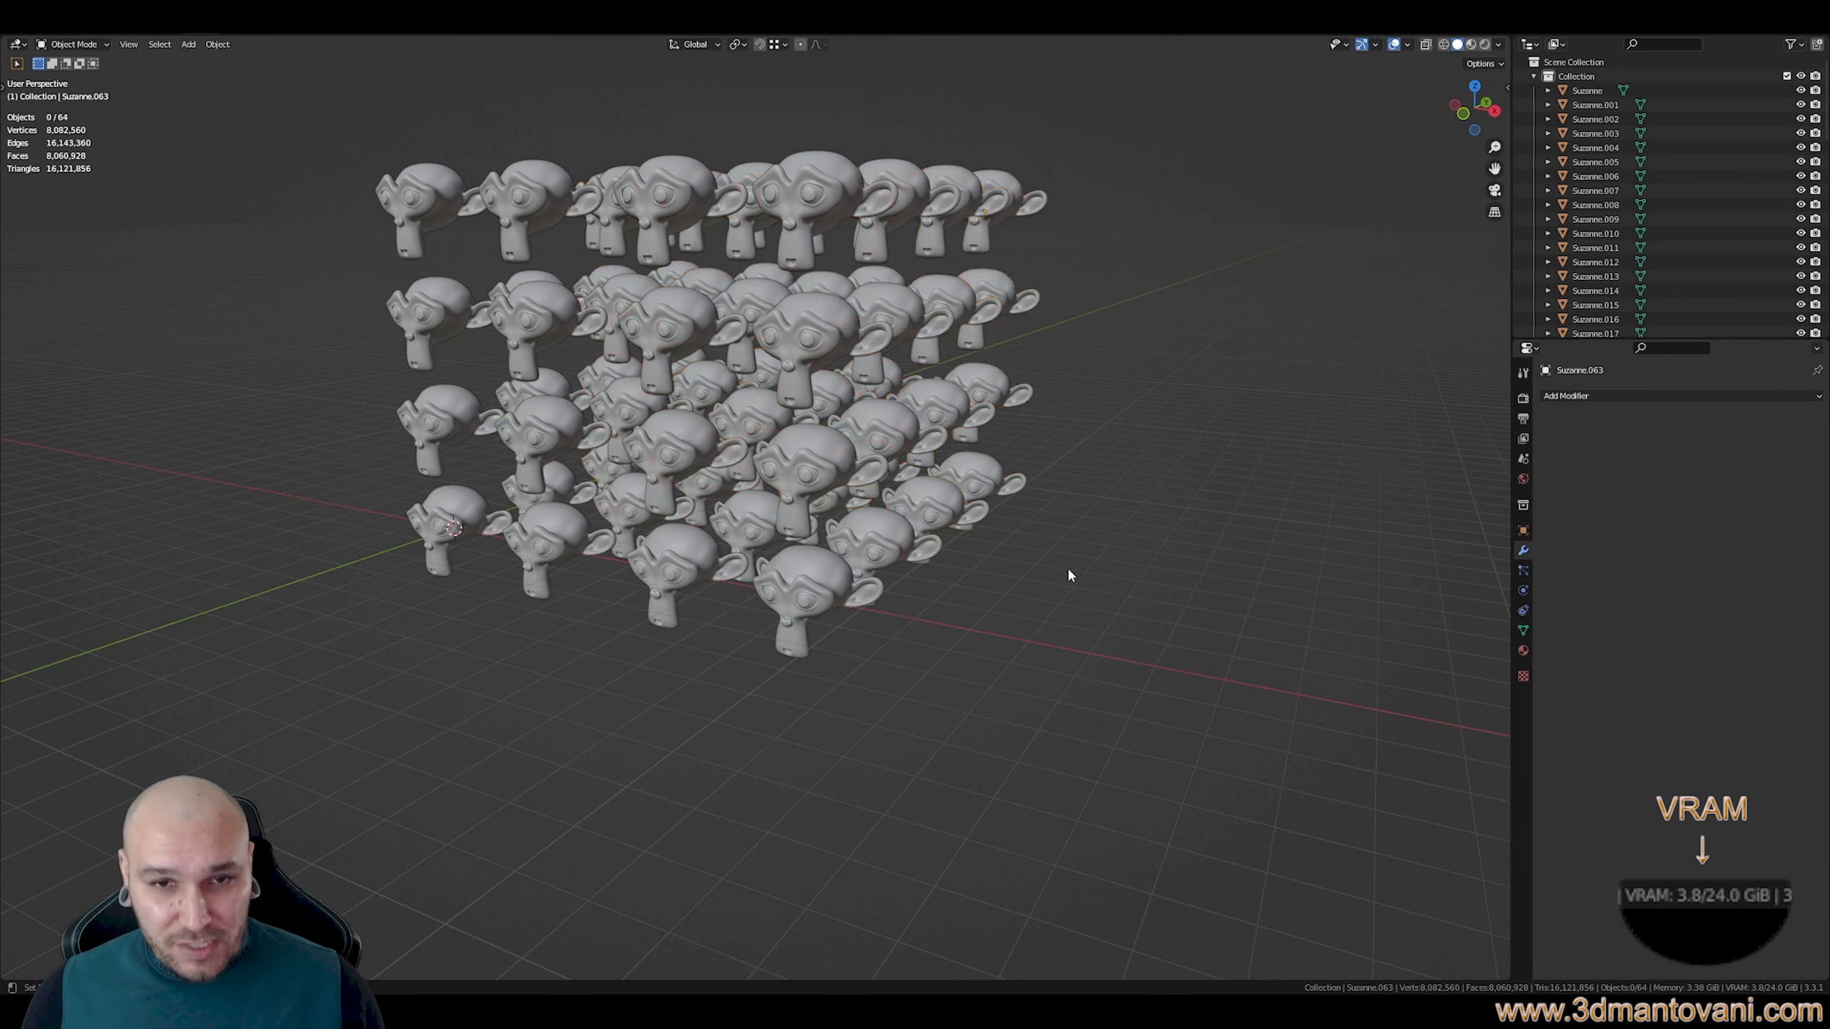
Select all 64 monkeys and duplicate them along the X axis beside the existing block
key(a)
middle_drag(1069, 575, 928, 577)
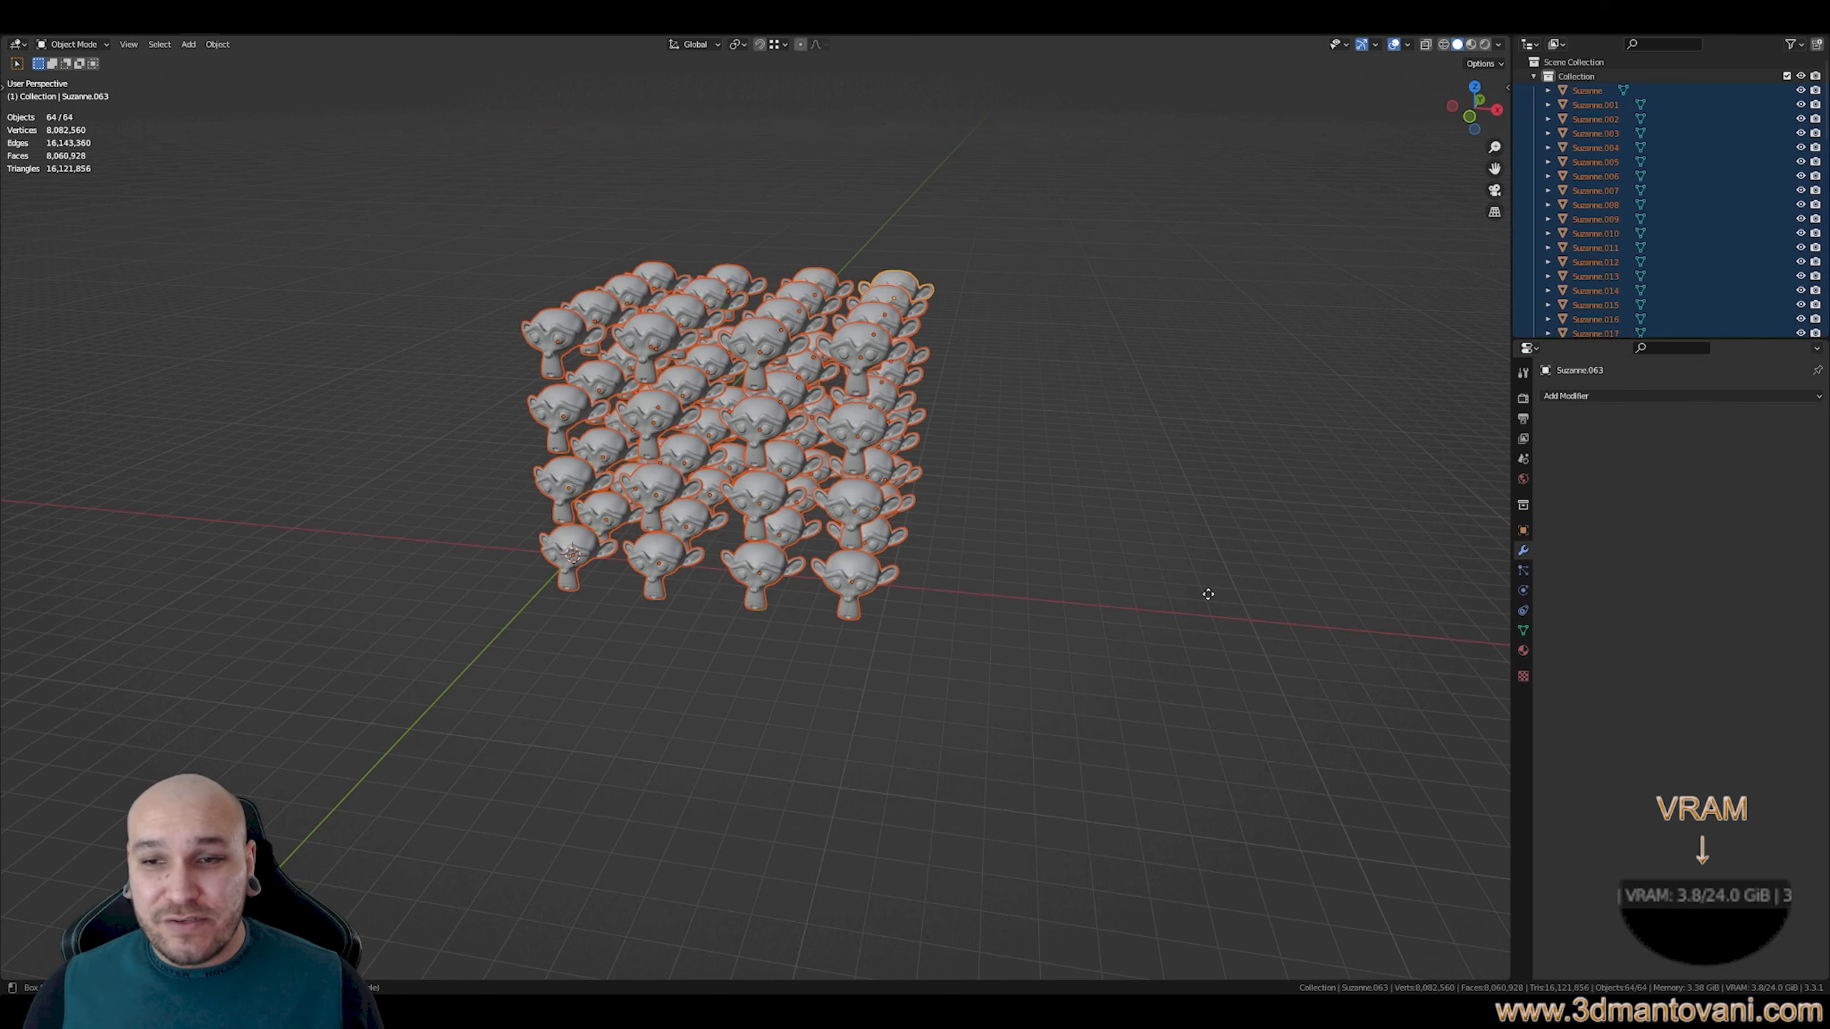
key(shift+d)
key(x)
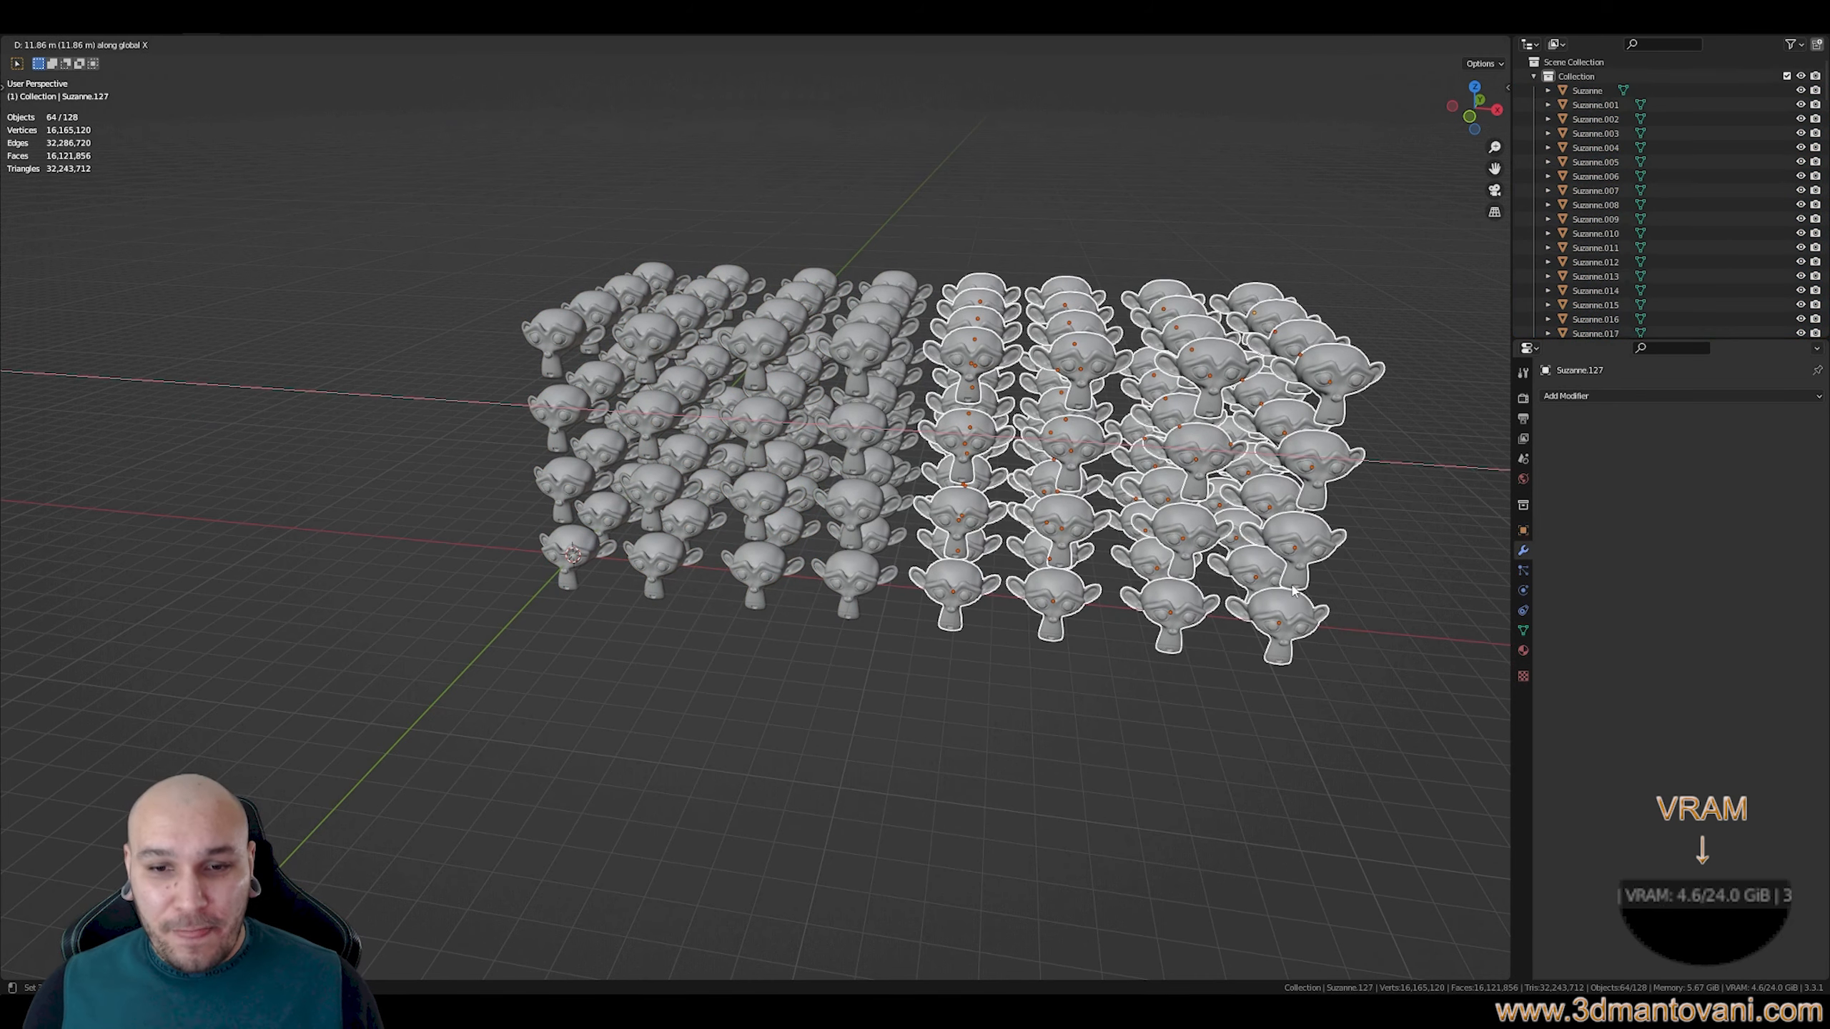
click(1110, 618)
middle_drag(1110, 617, 978, 602)
Preview the monkeys in rendered viewport shading with the selection cleared to check memory use, and return to solid shading
key(a)
key(shift+z)
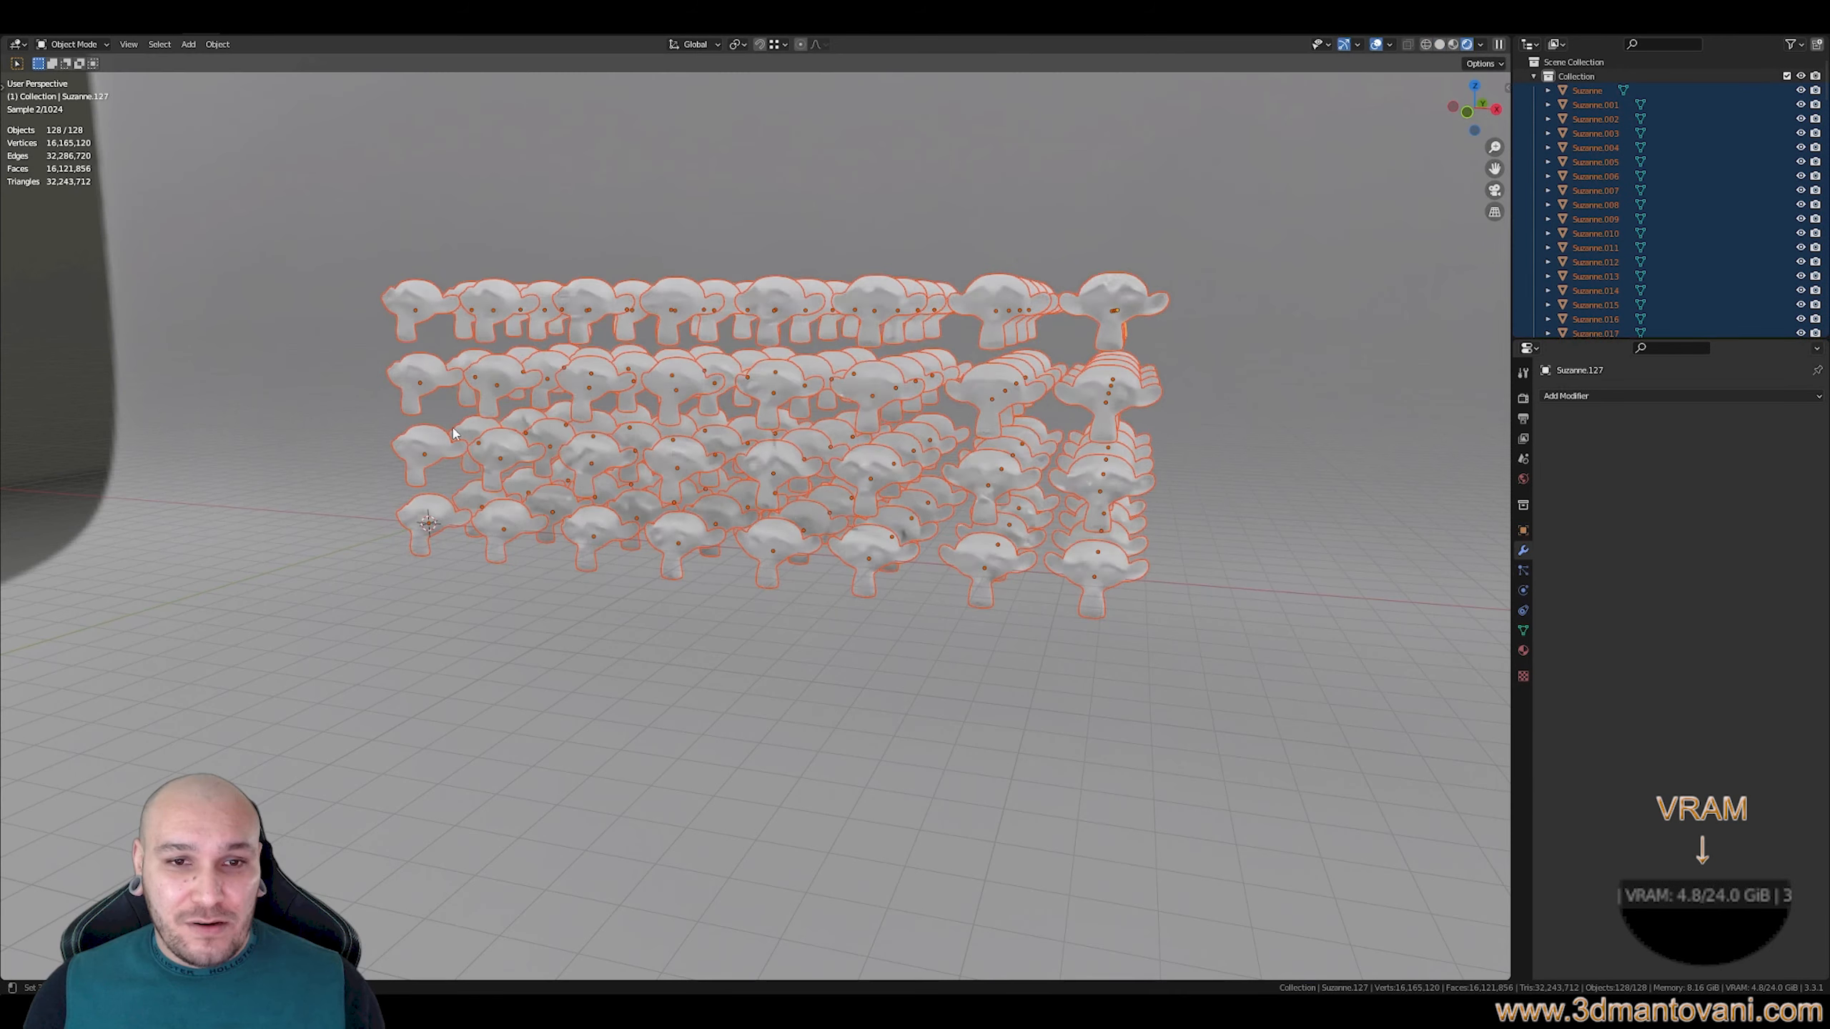
scroll(454, 430, up, 3)
middle_drag(478, 446, 552, 487)
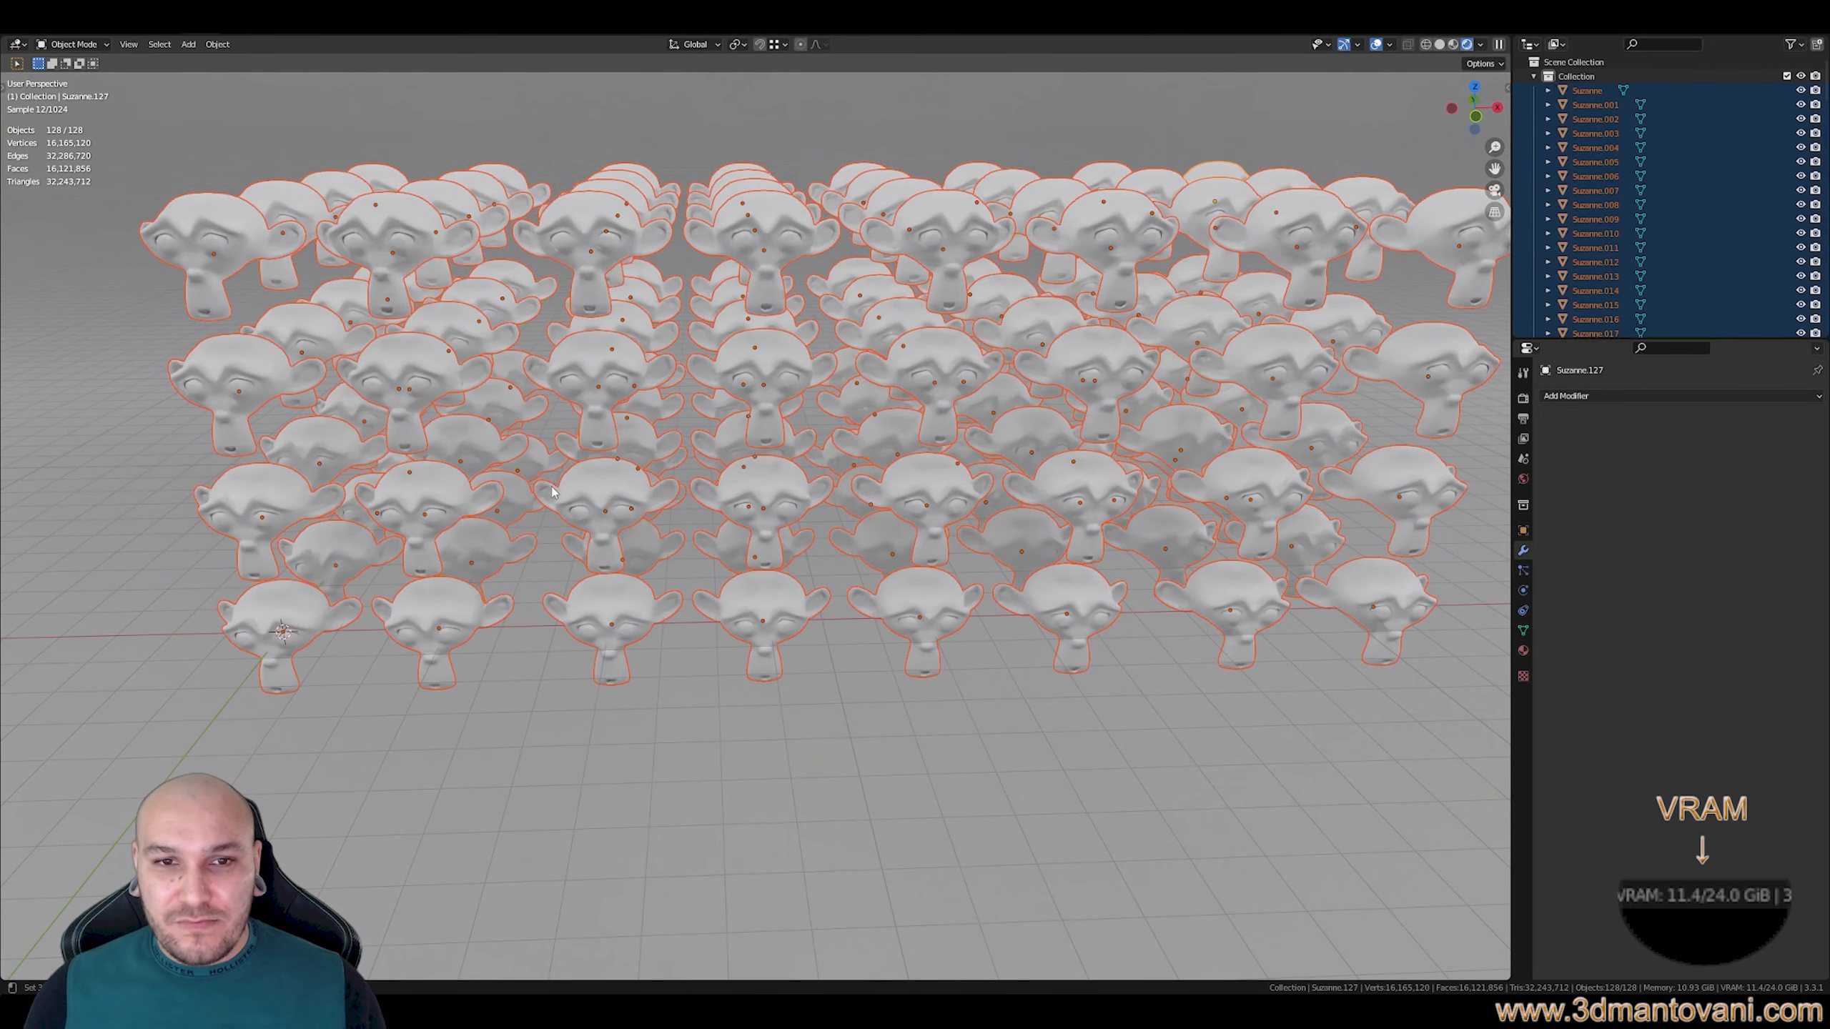
key(alt+a)
scroll(550, 509, down, 3)
middle_drag(638, 530, 800, 567)
scroll(739, 564, up, 3)
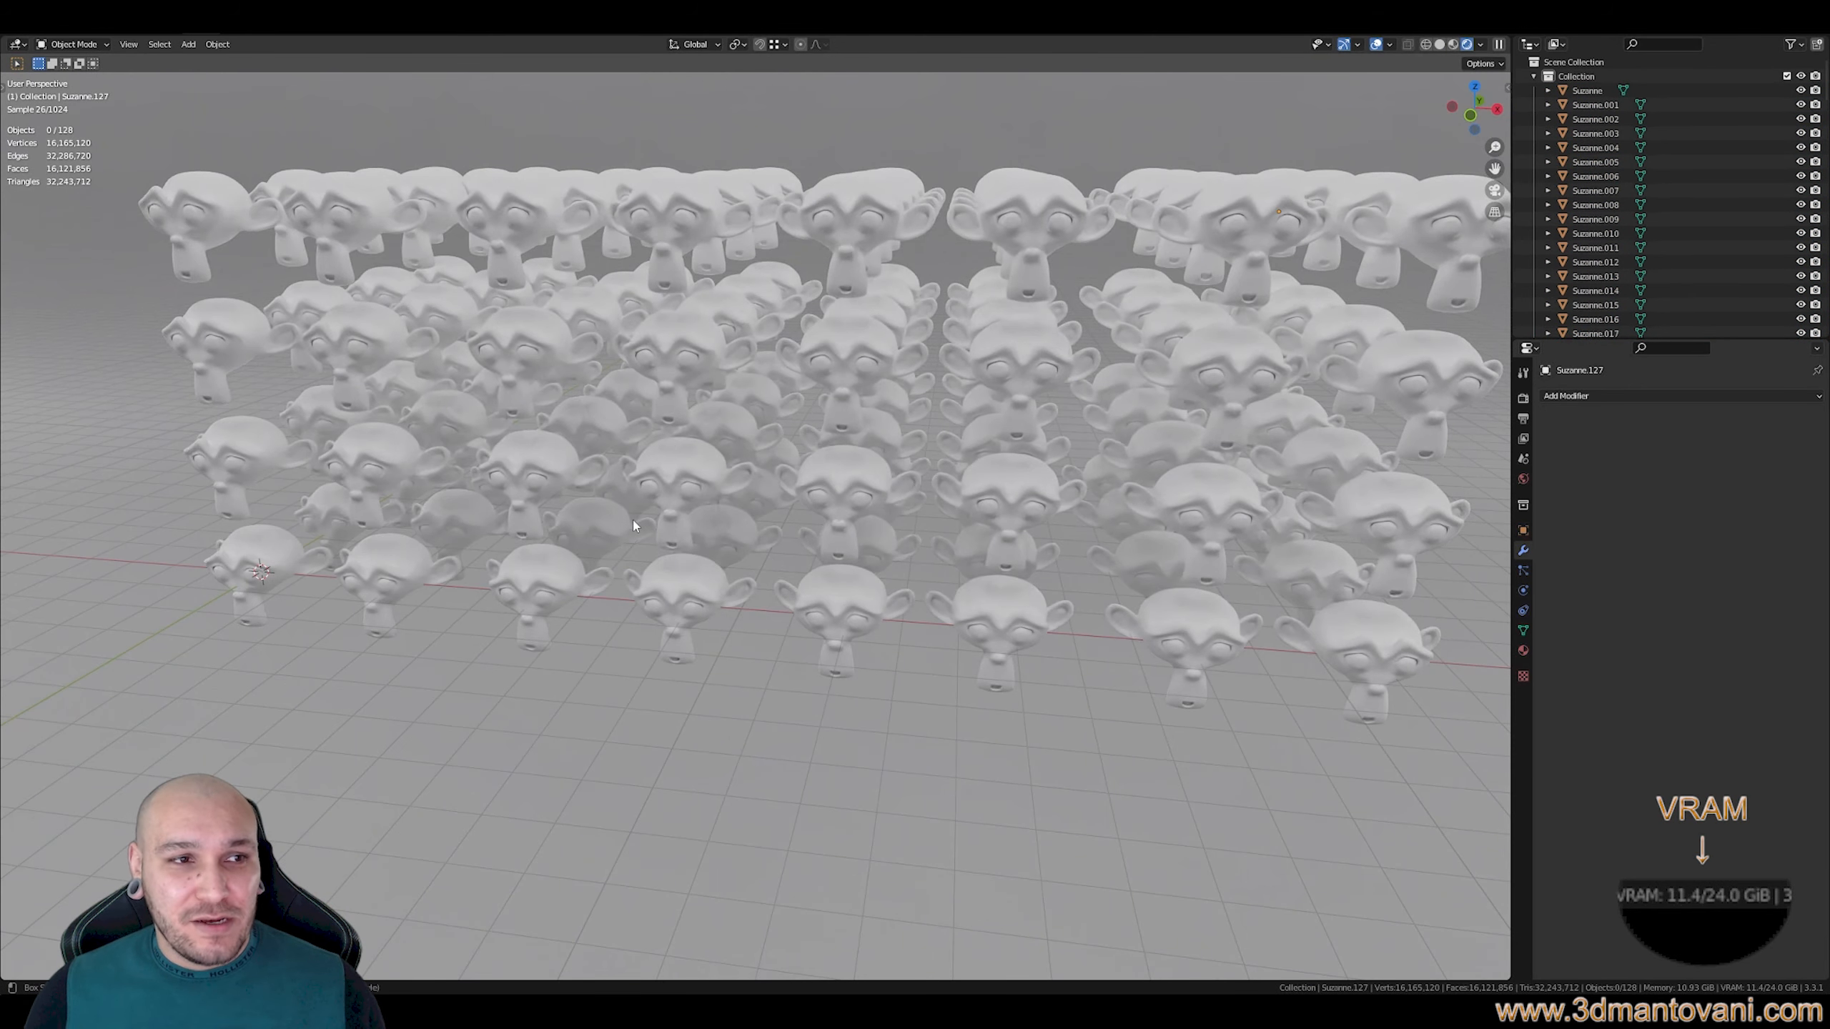
key(shift+z)
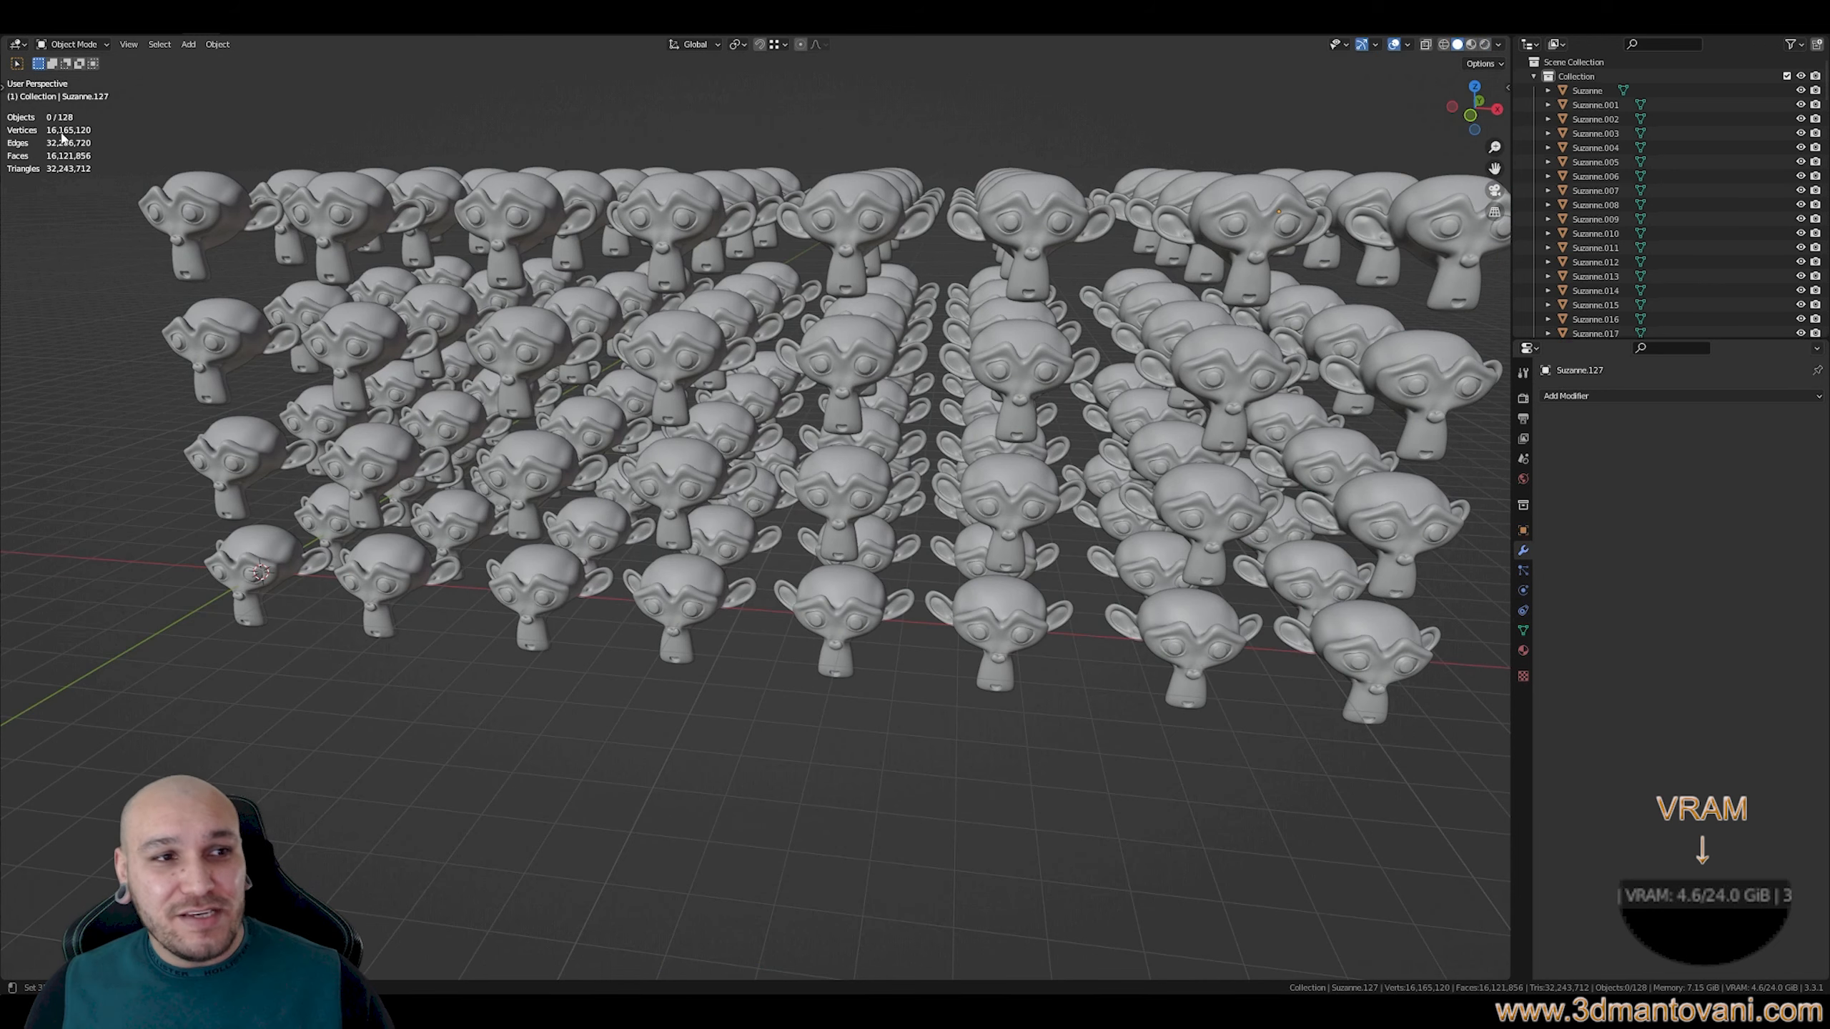
Select the front monkeys of the third column one by one, from lowest to highest, to examine them as separate objects
scroll(509, 268, down, 2)
scroll(509, 325, down, 1)
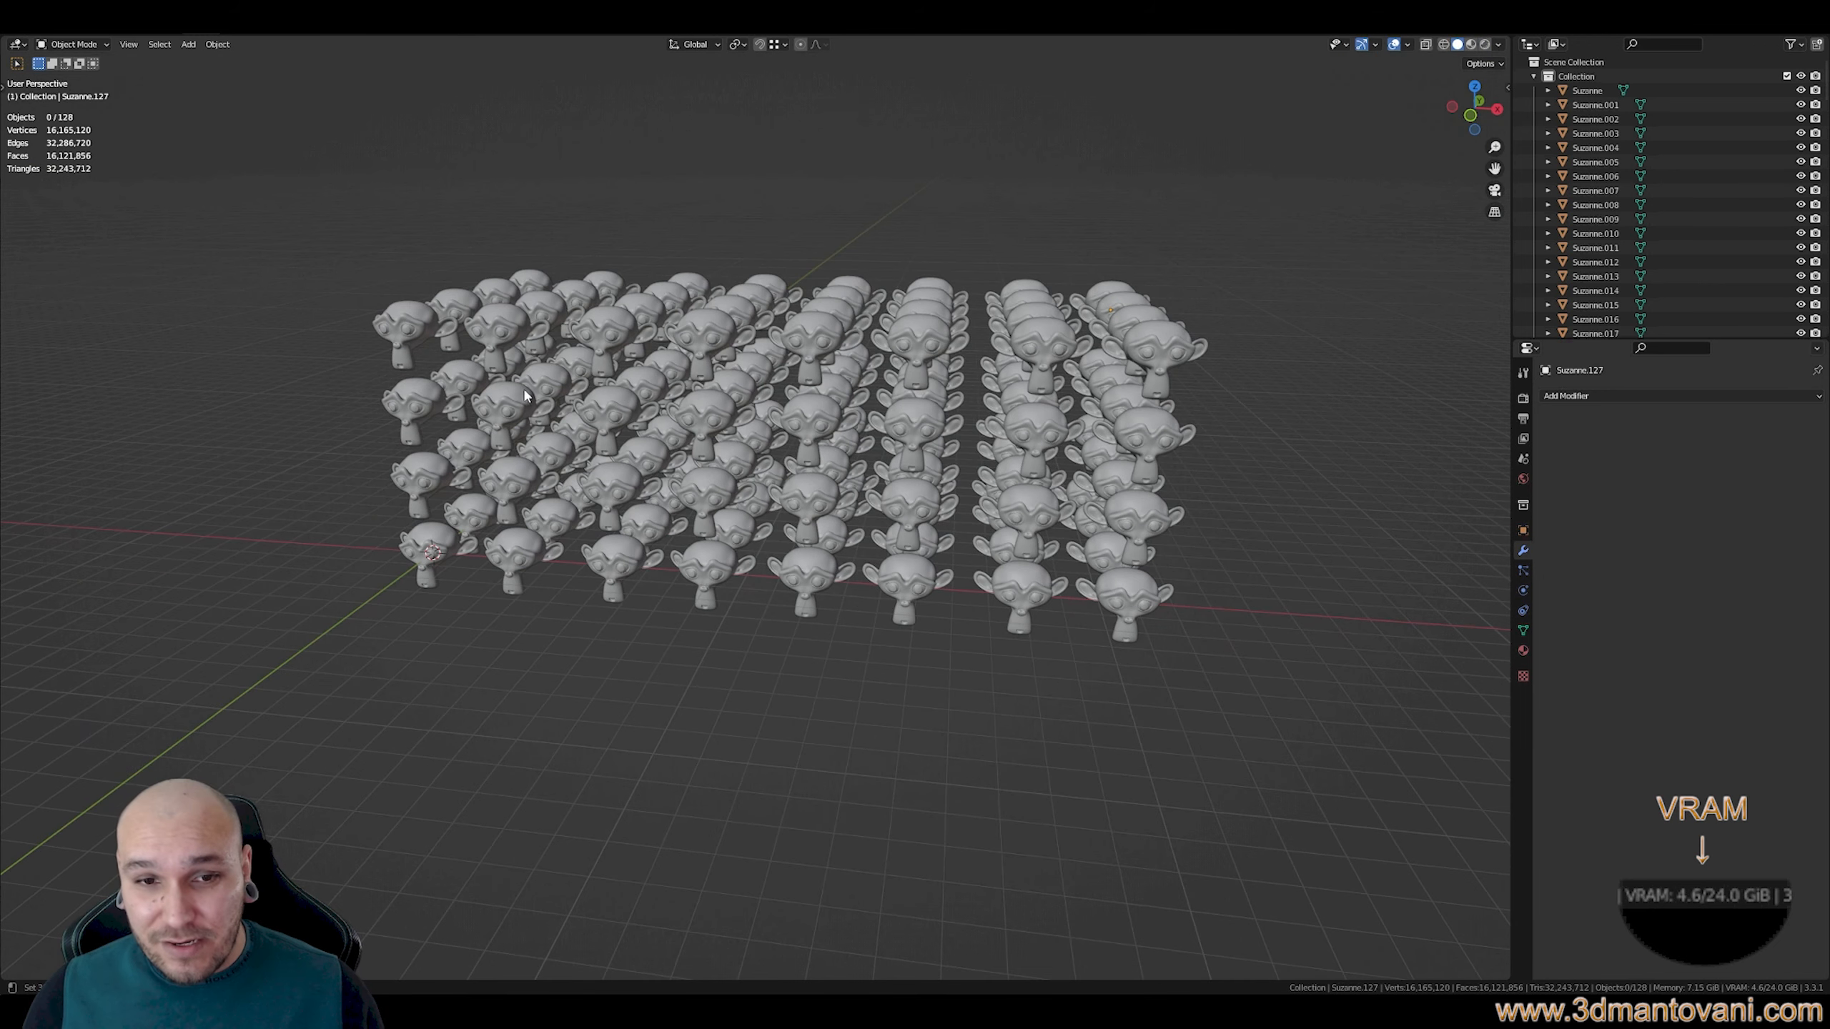
middle_drag(523, 396, 559, 397)
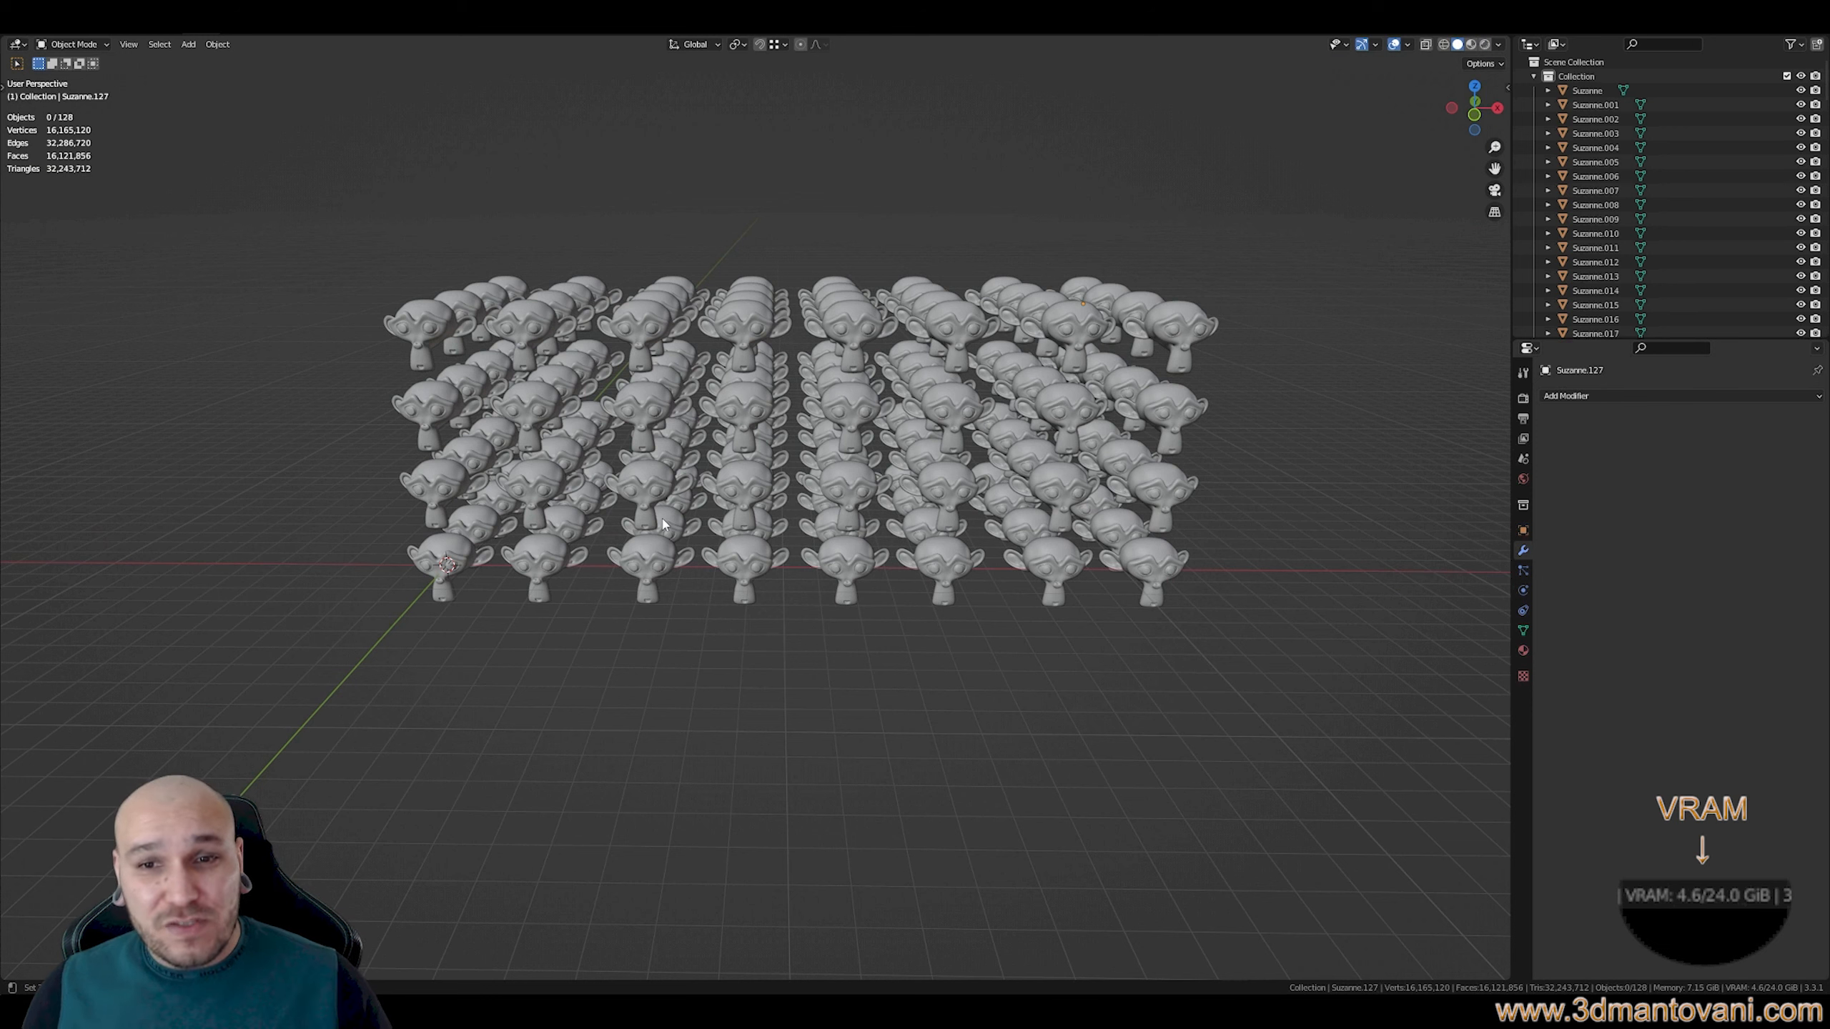
scroll(644, 564, up, 1)
click(624, 580)
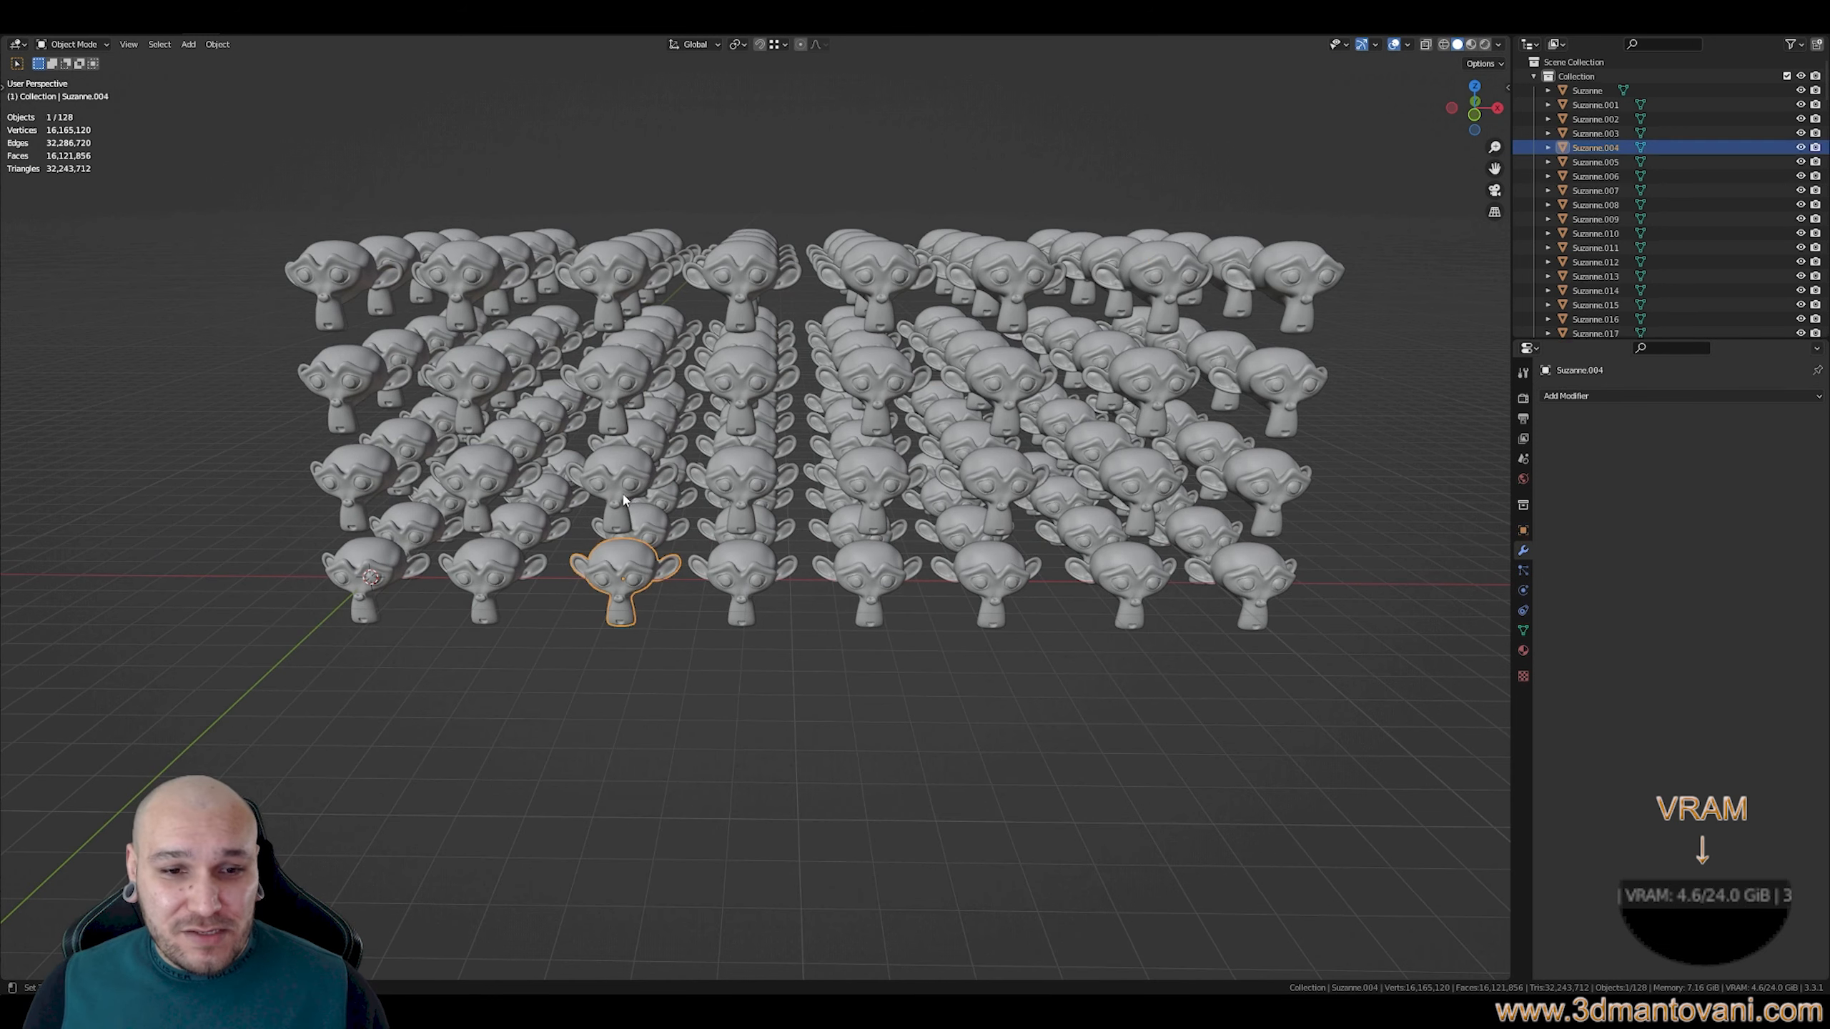
click(616, 487)
click(613, 394)
click(578, 292)
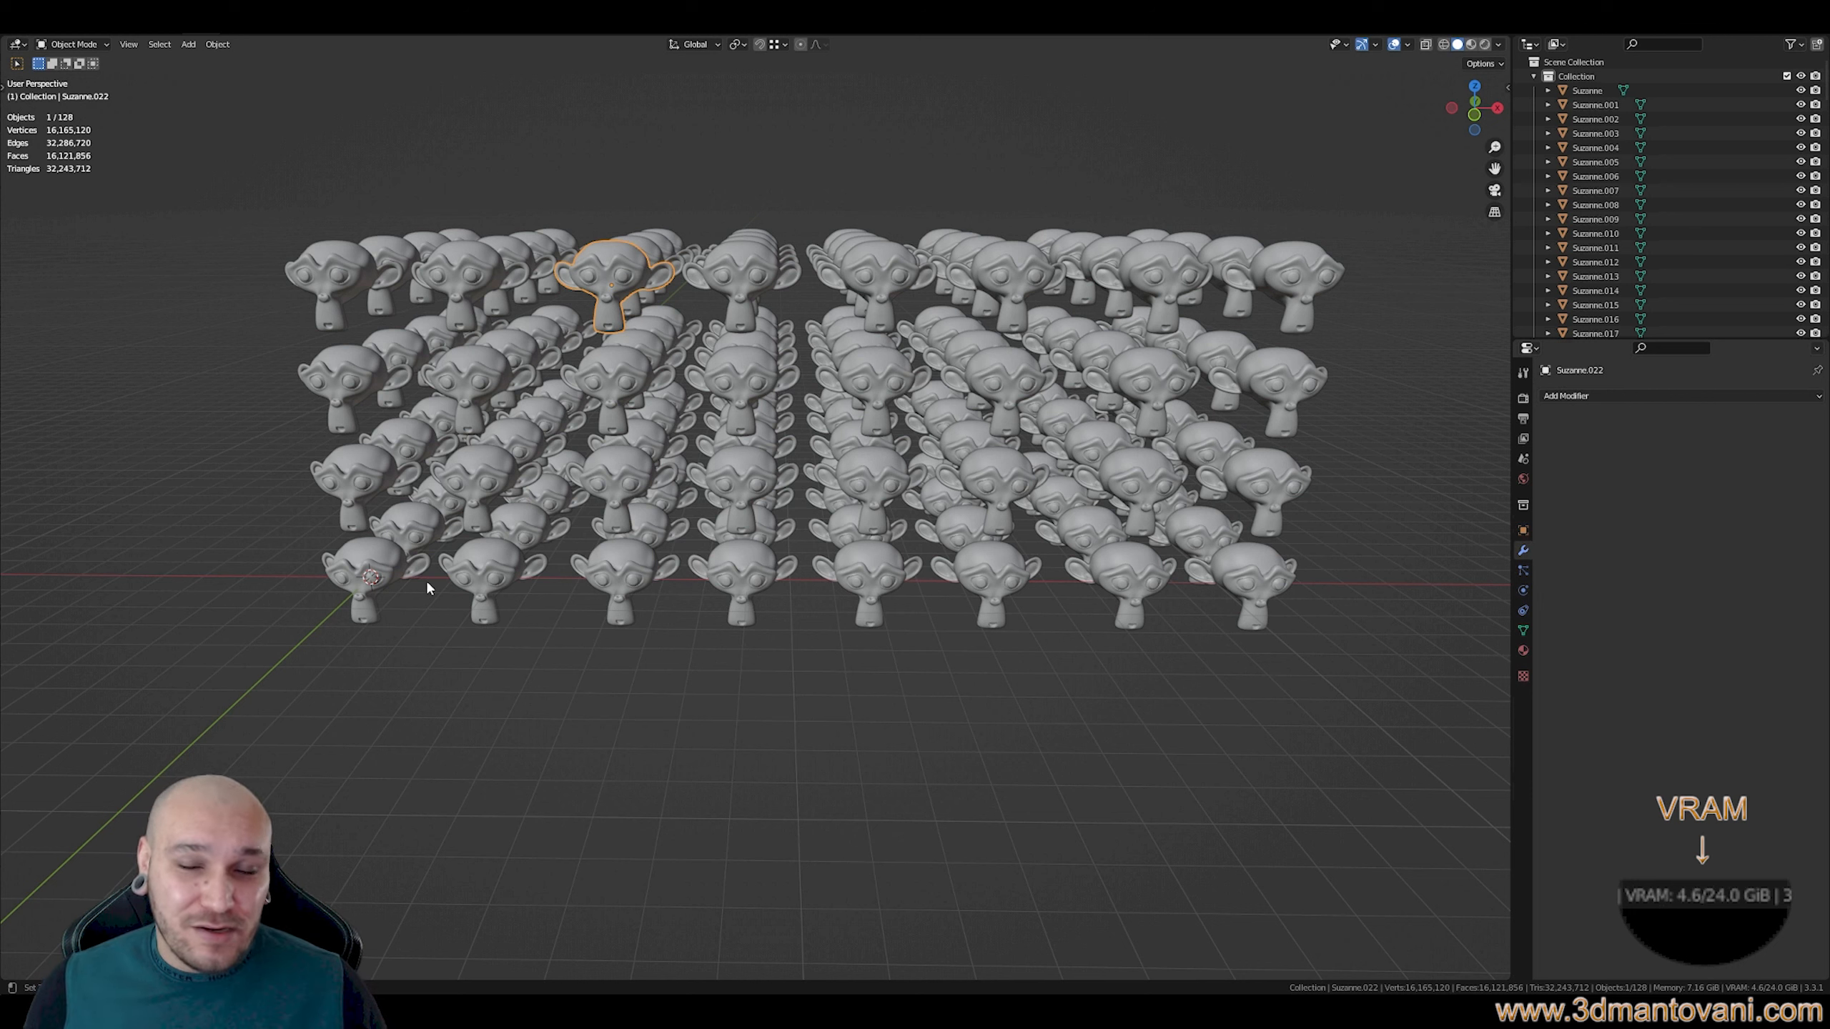
Delete every monkey except the original at the world origin and frame the remaining one in the view
click(375, 573)
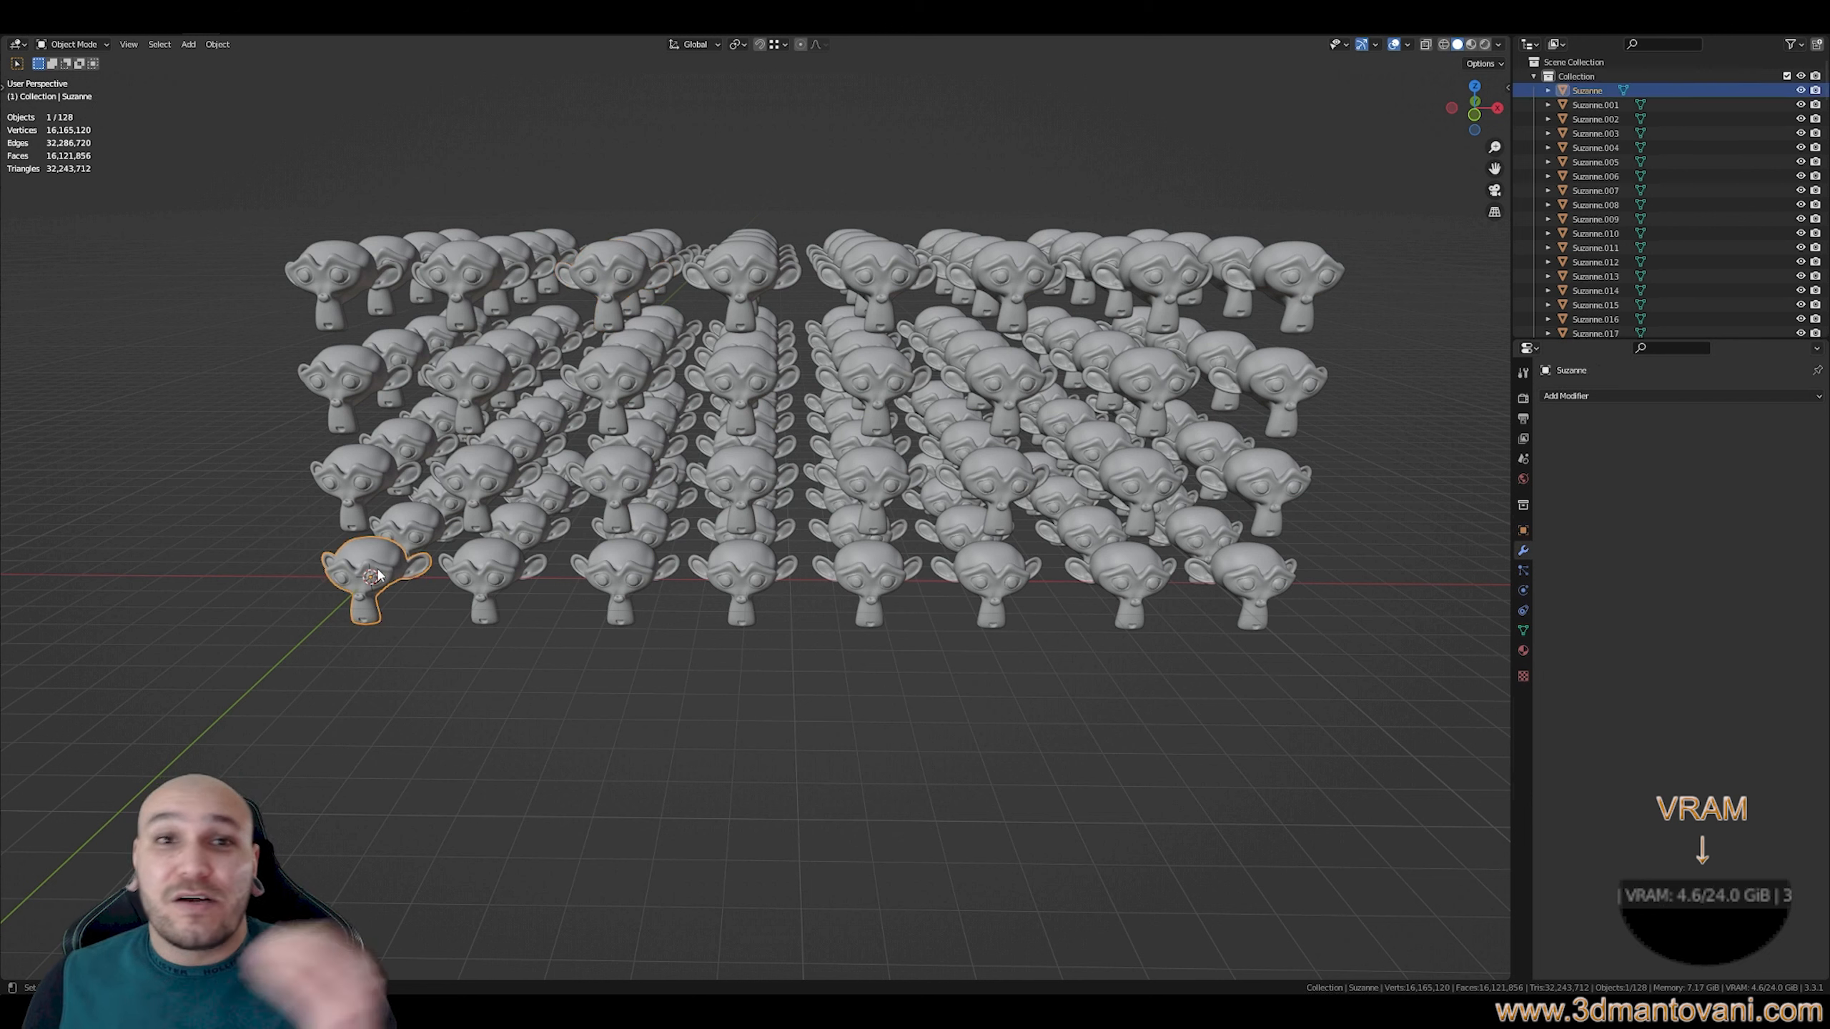
key(ctrl+i)
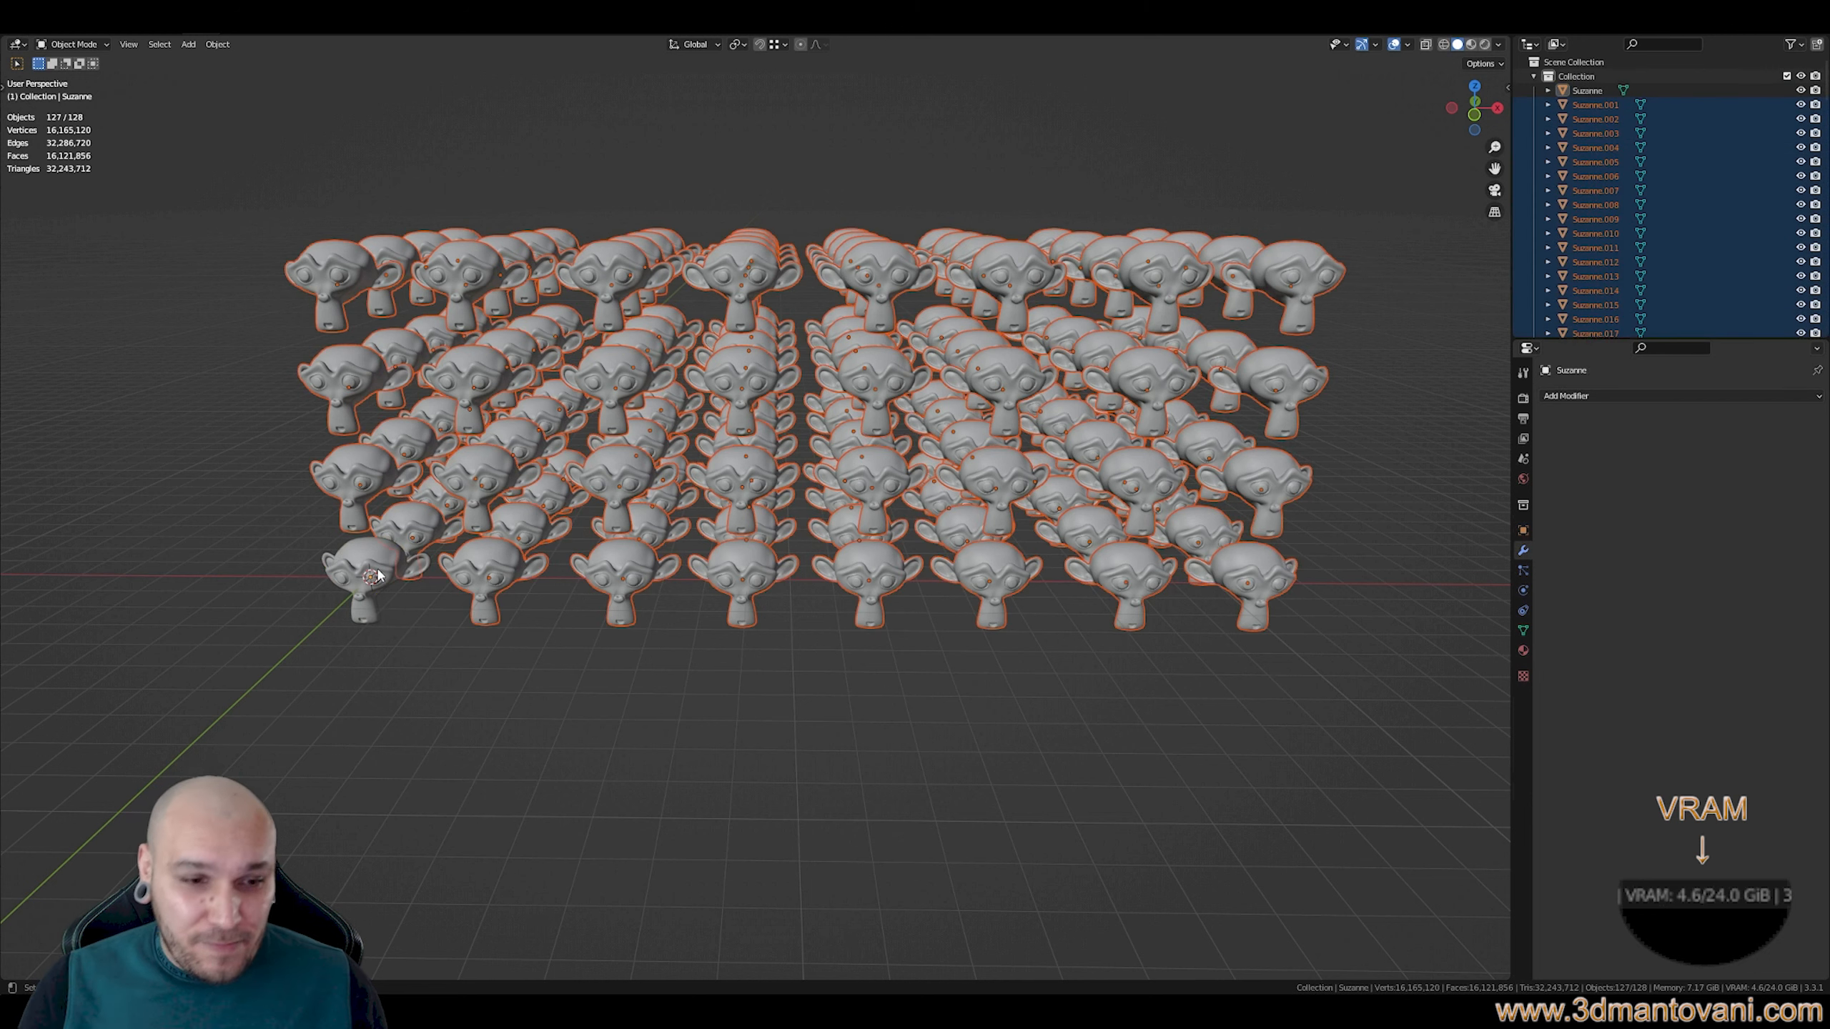
key(Delete)
click(377, 574)
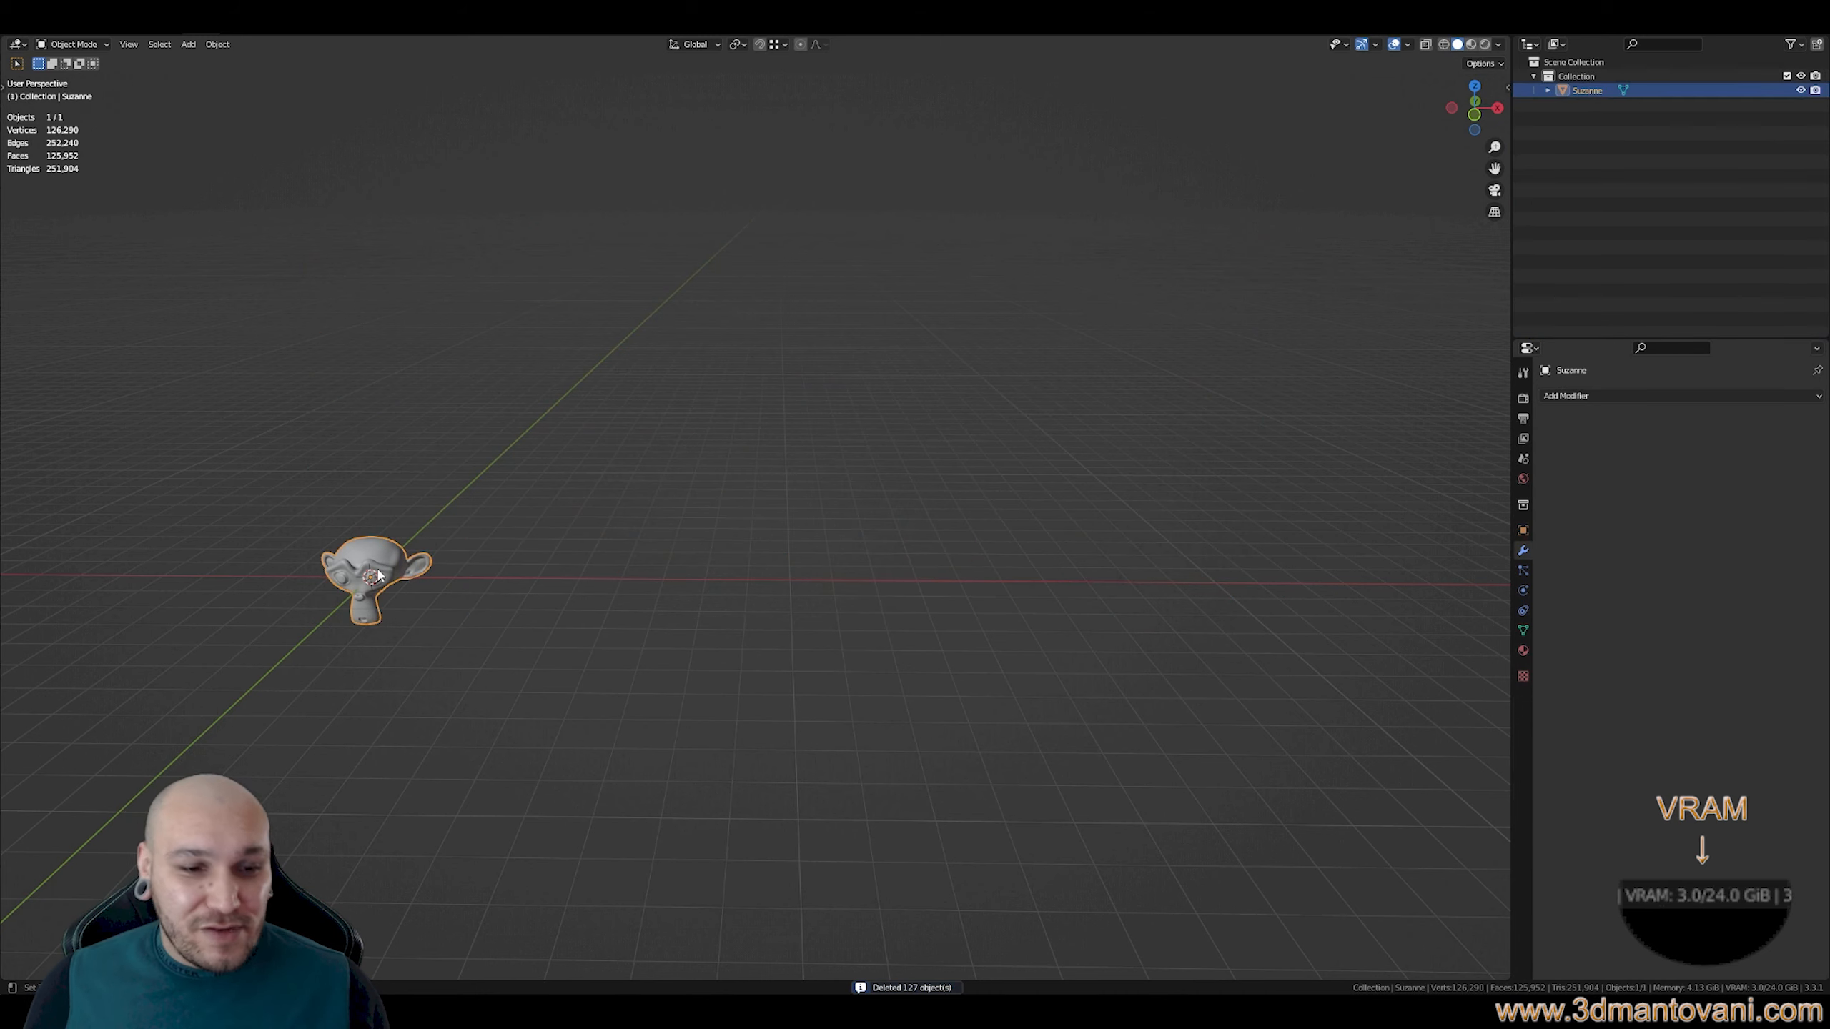
key(KP_Decimal)
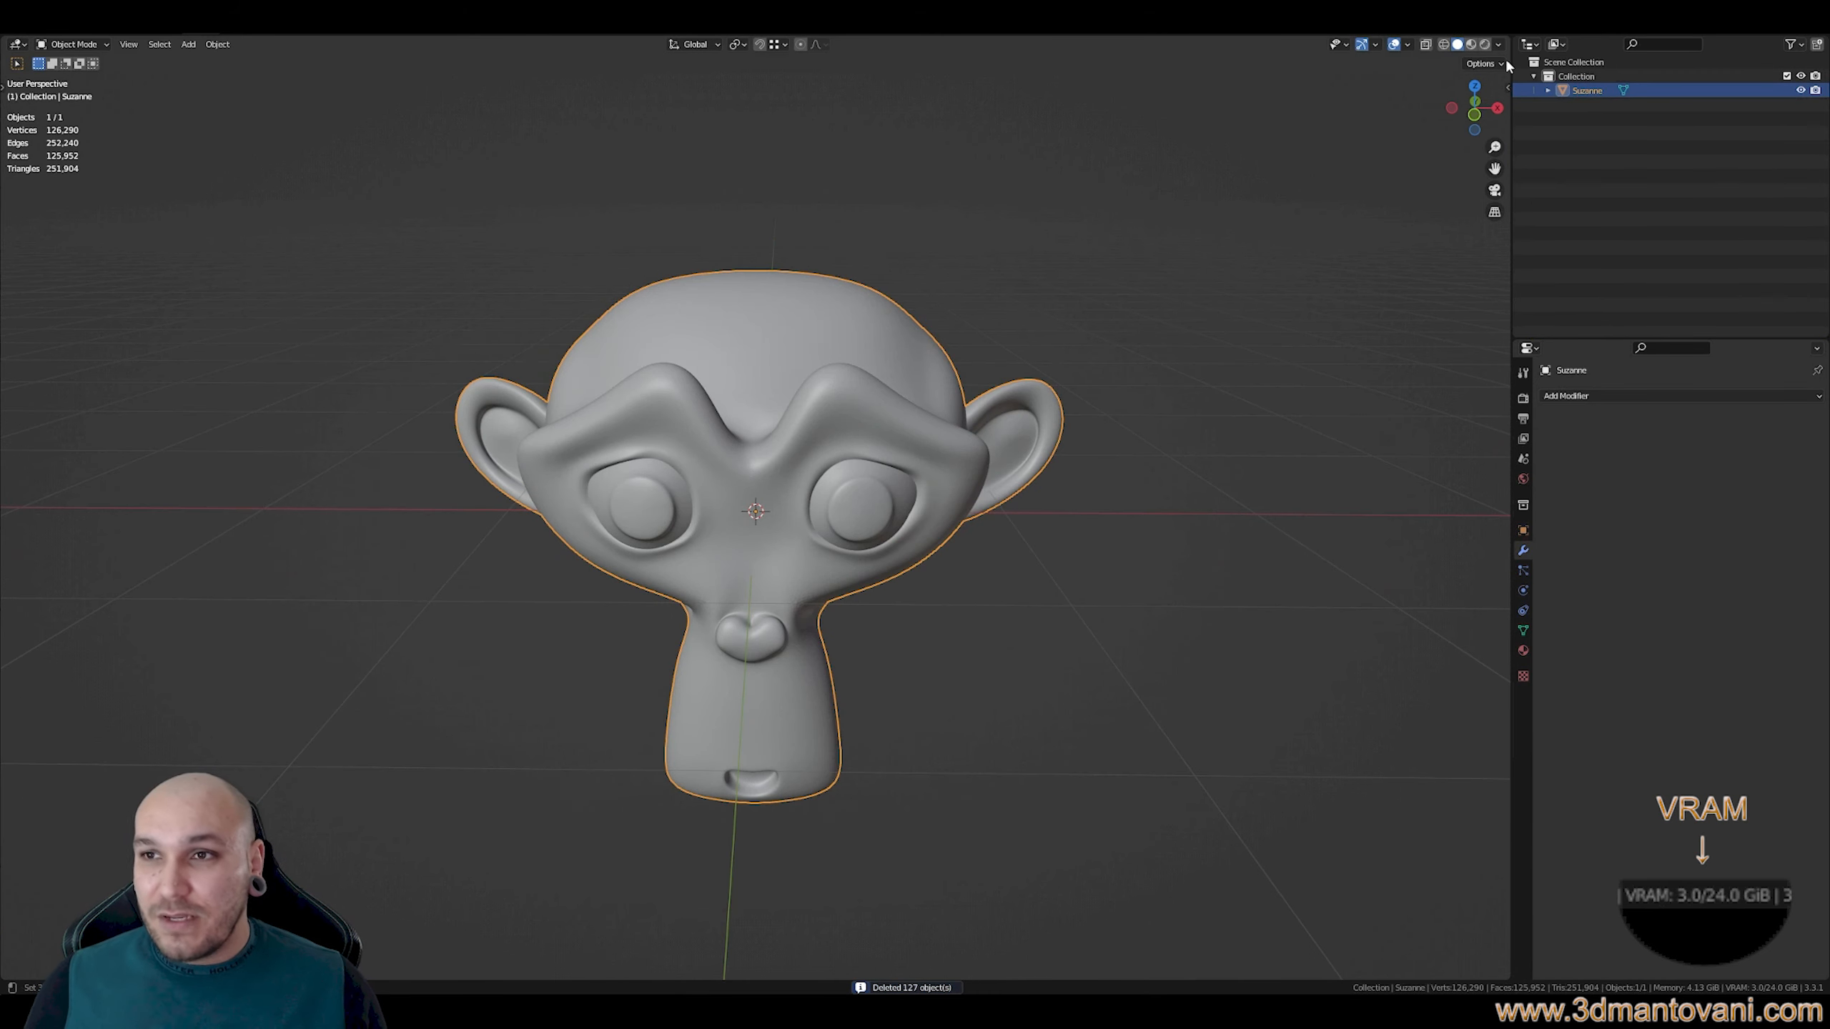
Enable the Screencast Keys overlay and hide its settings again
key(n)
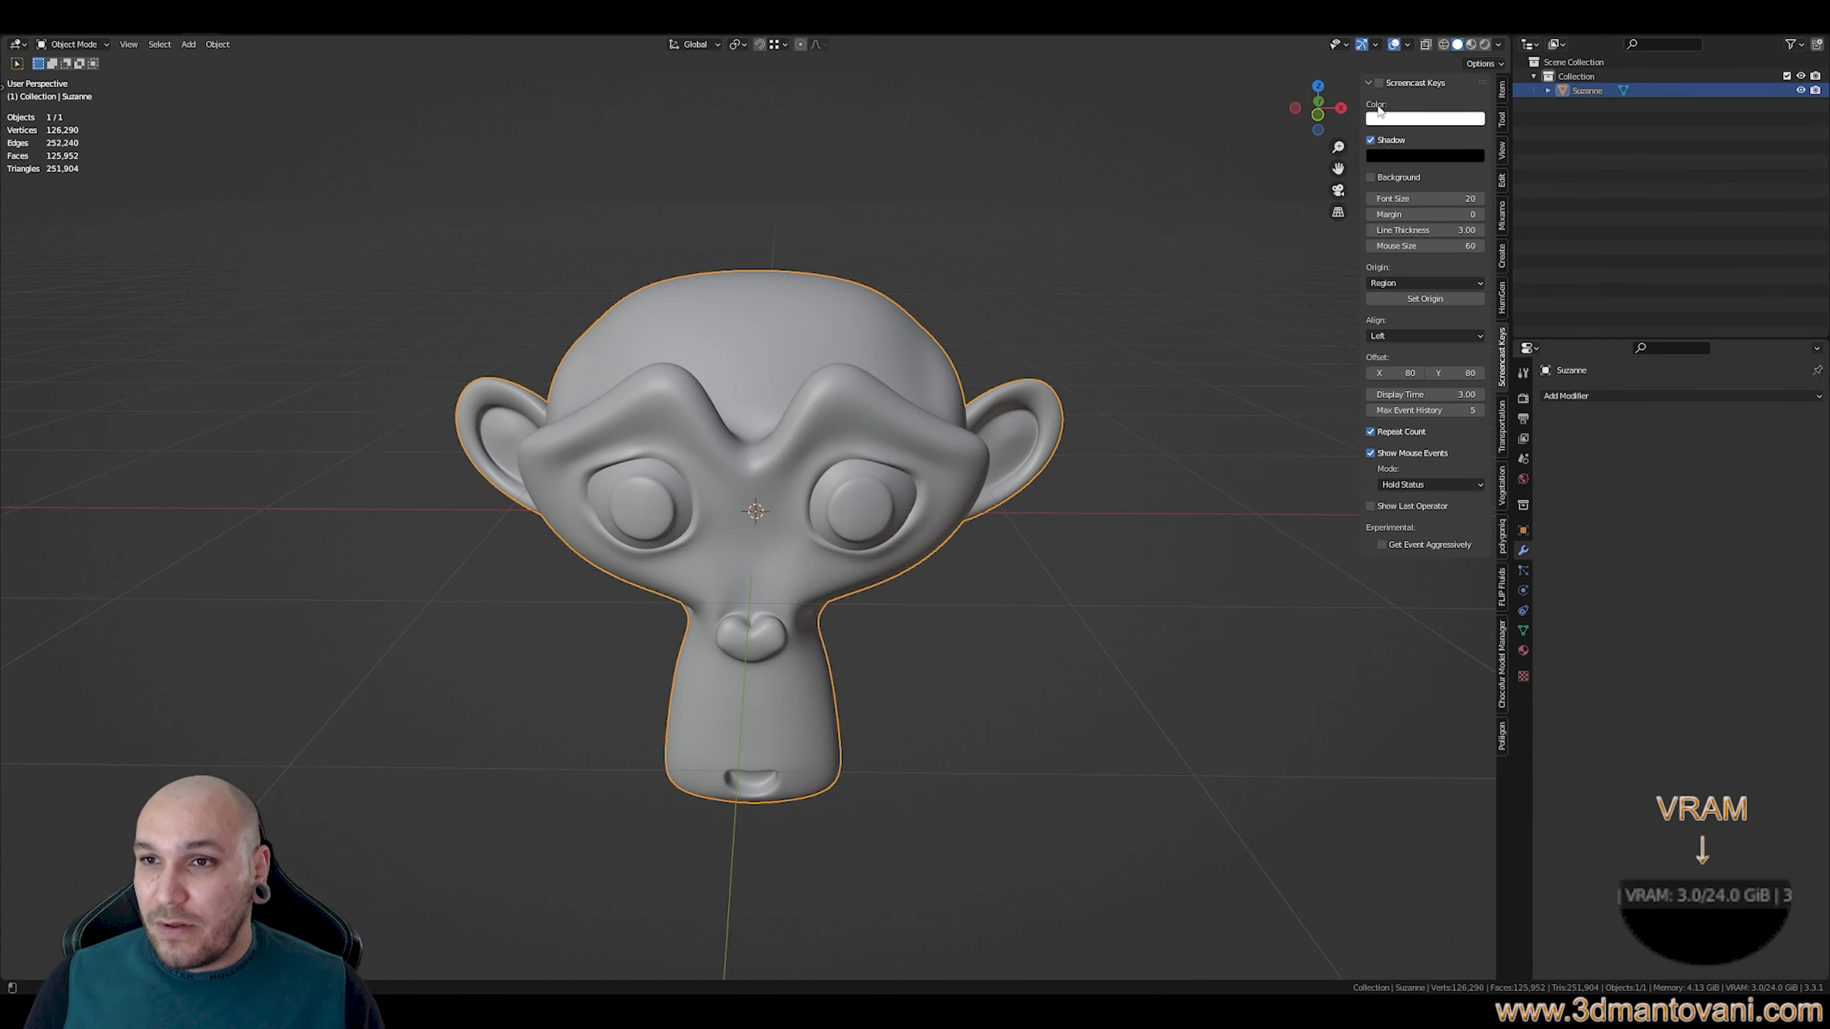
key(n)
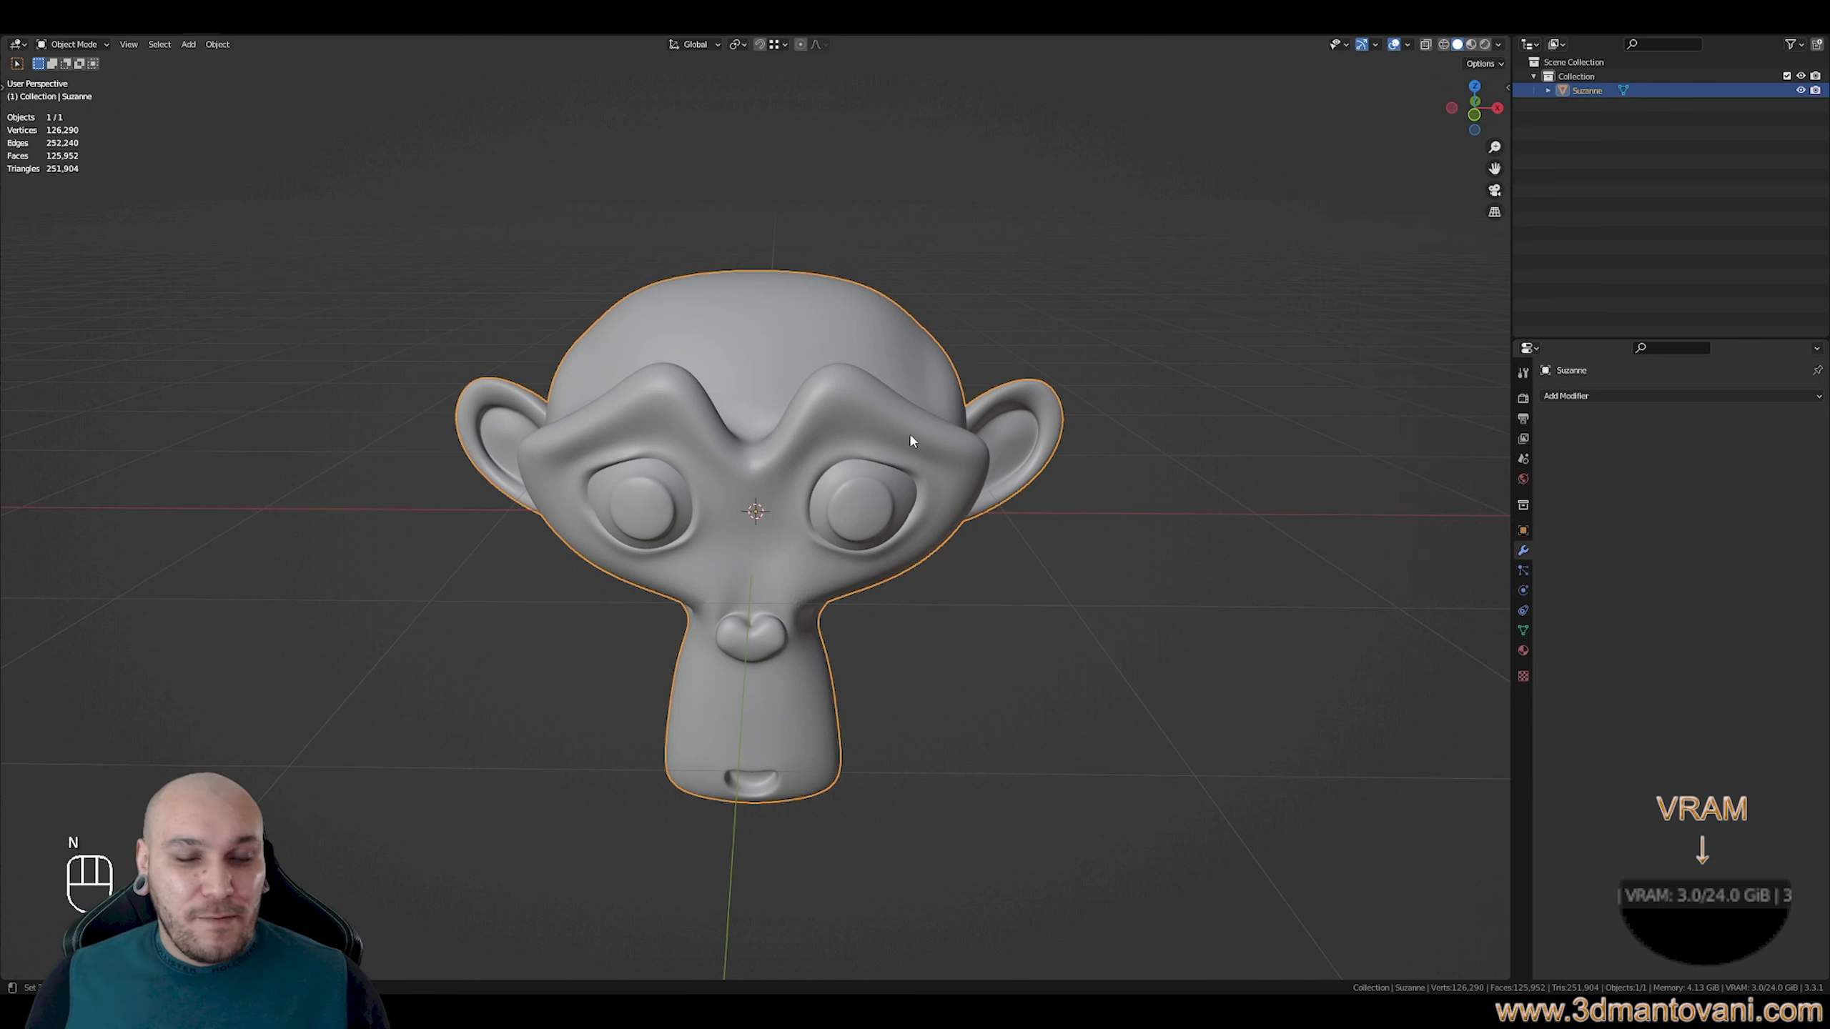
Create a linked duplicate of the monkey and place it beside the original along the X axis
scroll(793, 519, down, 4)
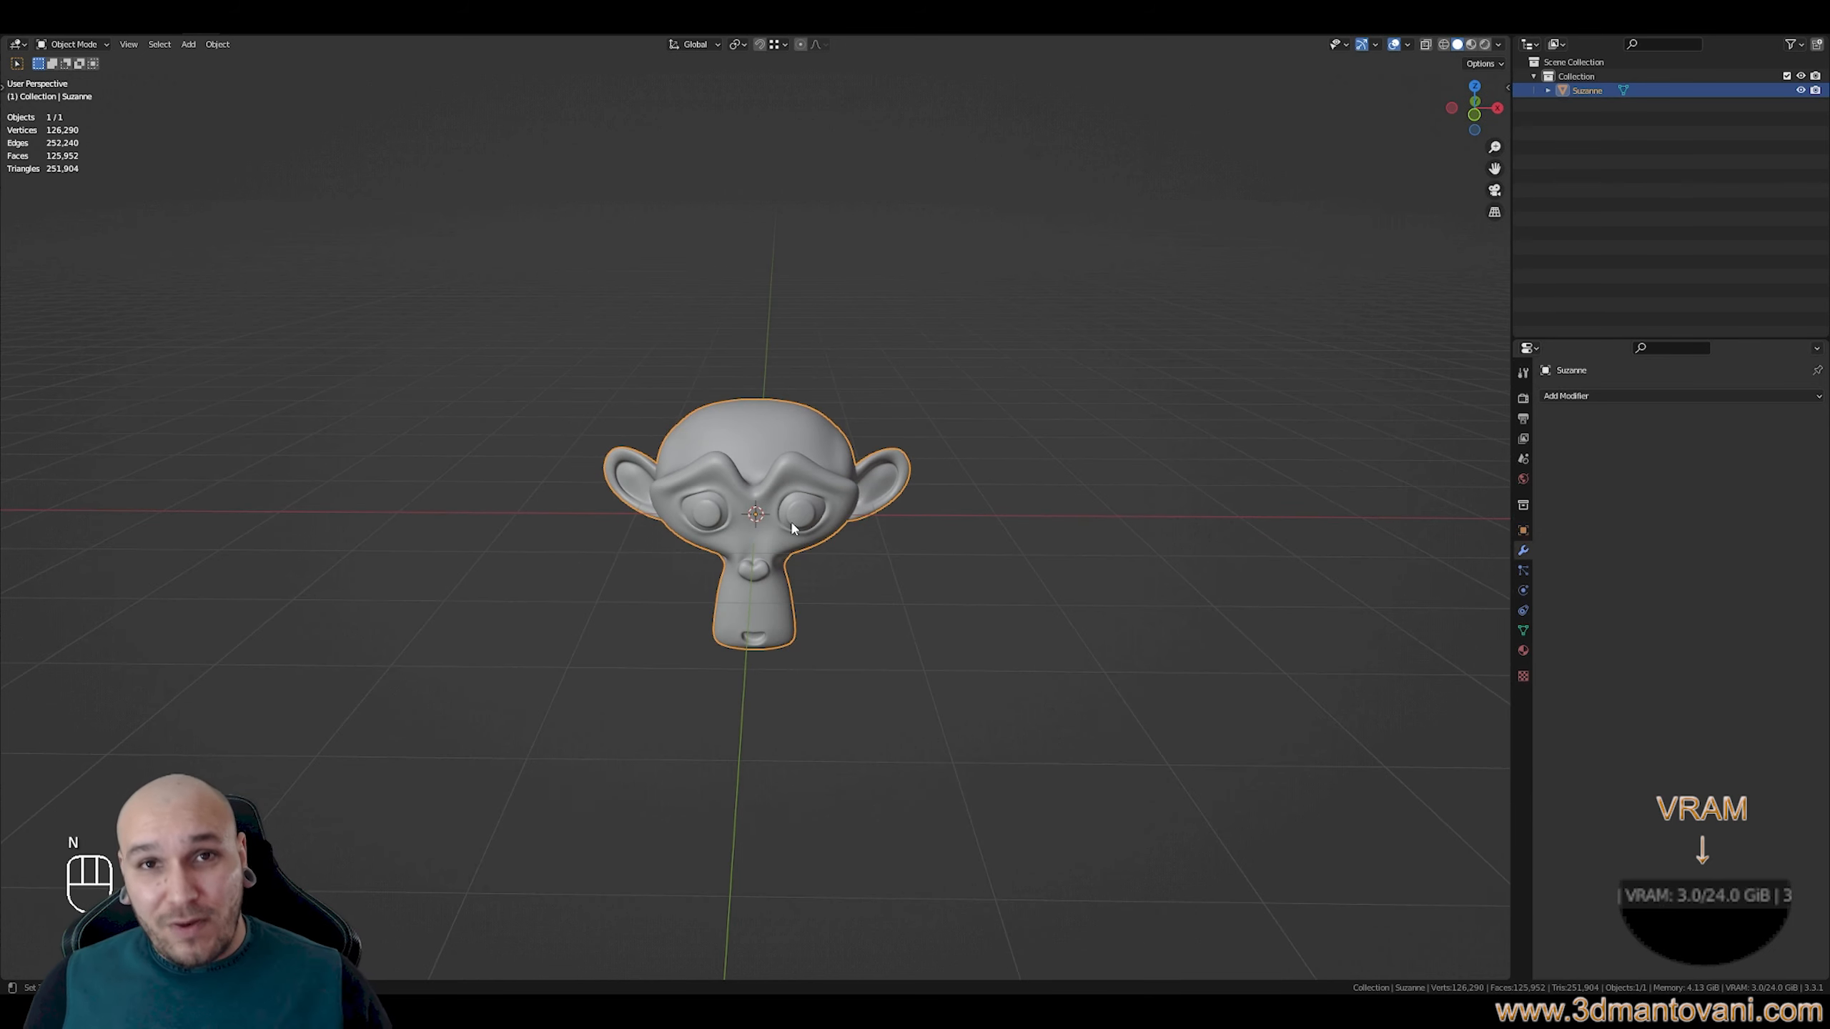
scroll(793, 513, down, 1)
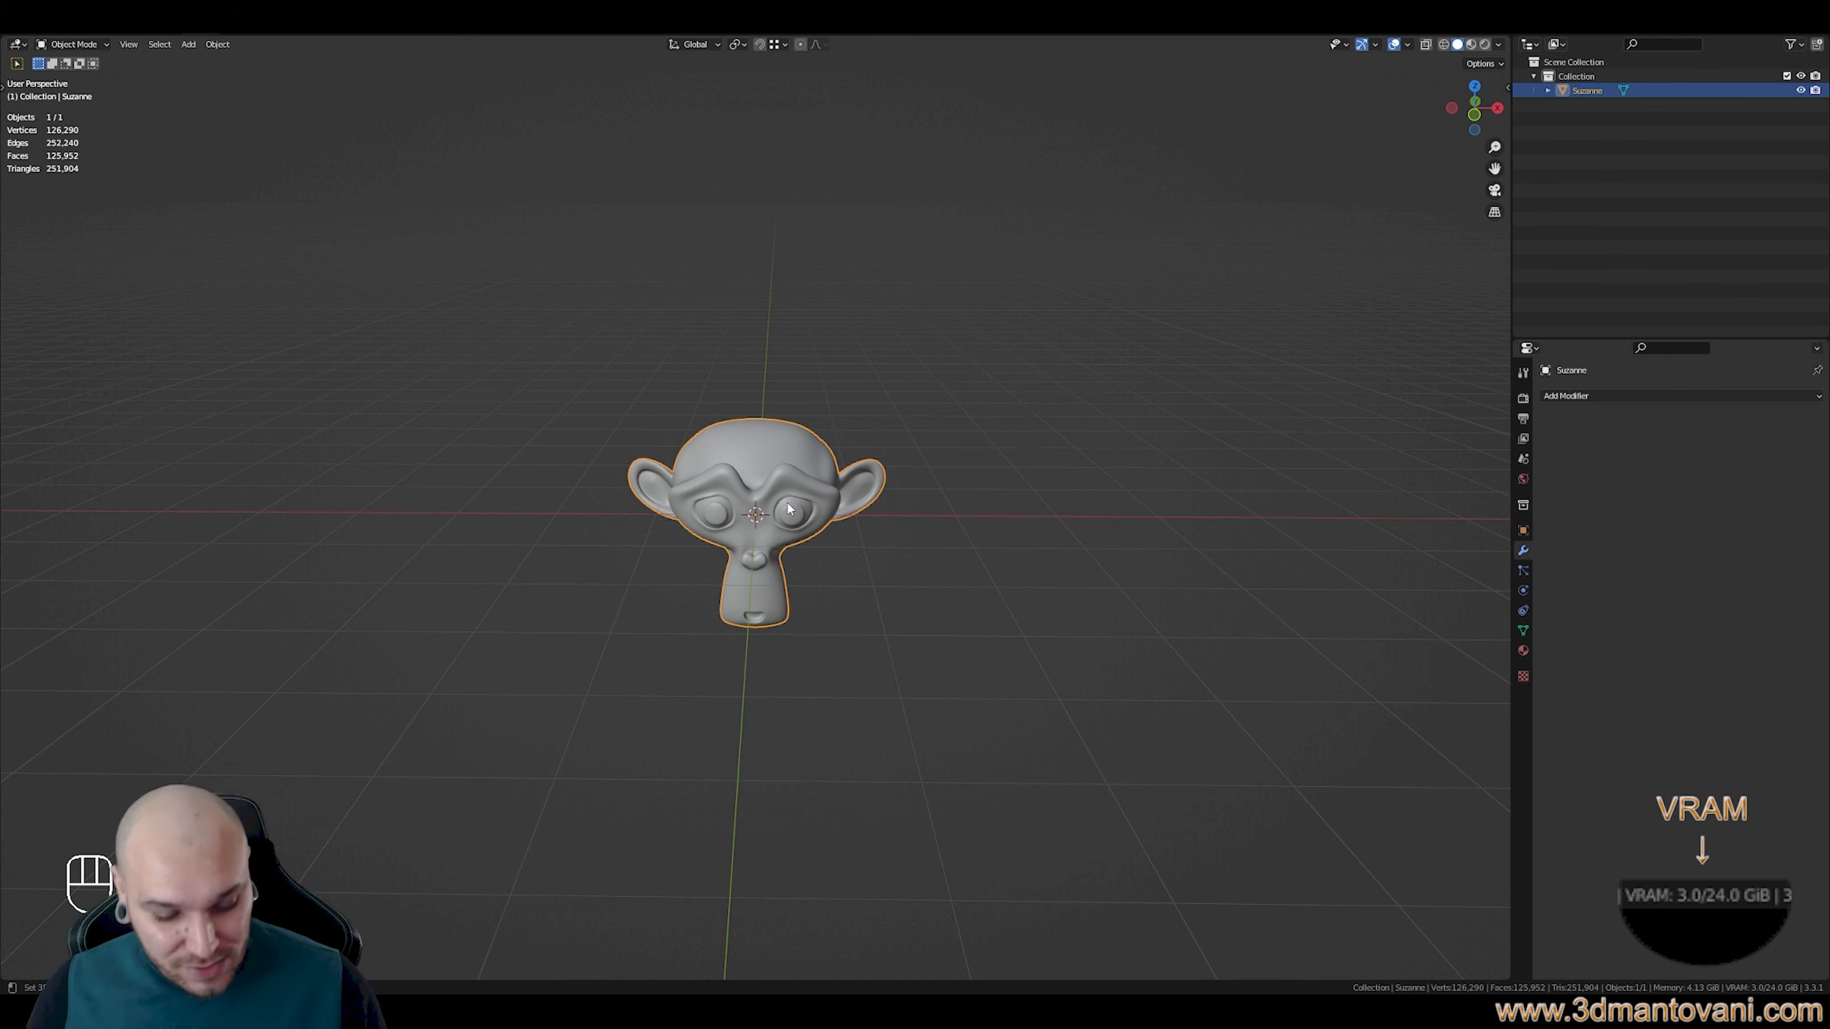
key(alt+d)
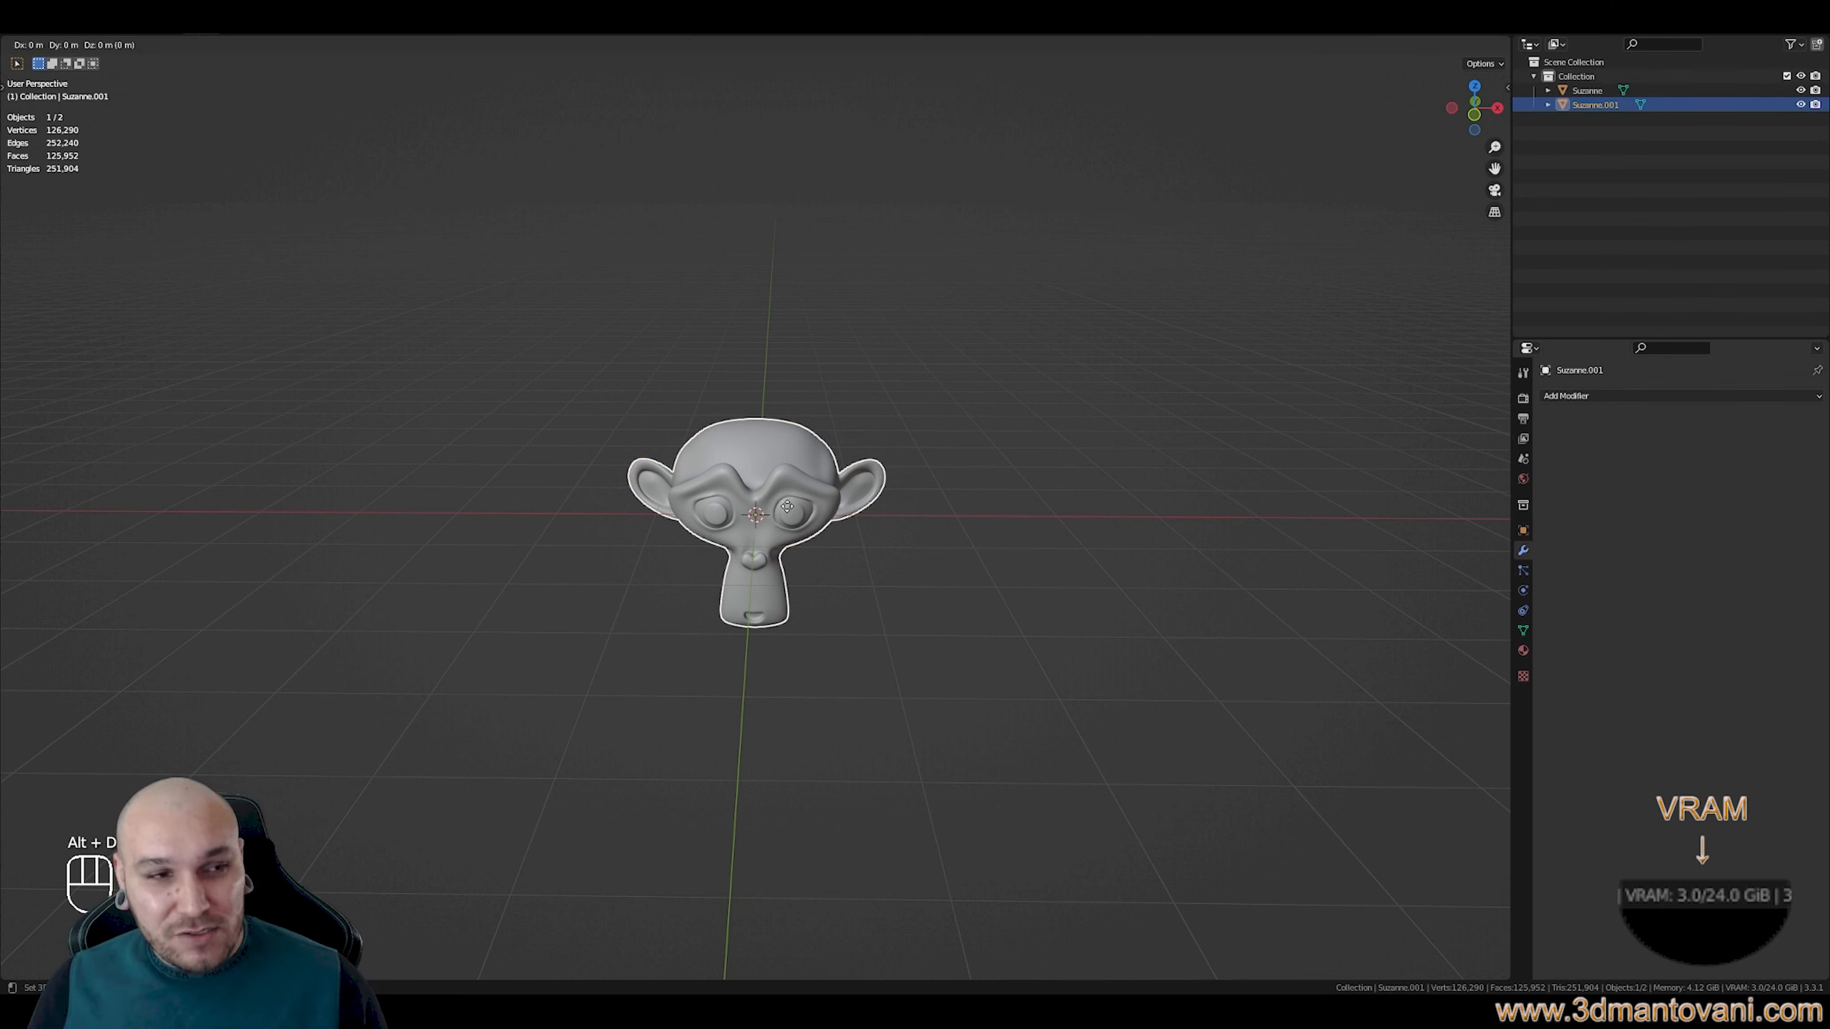
click(1075, 507)
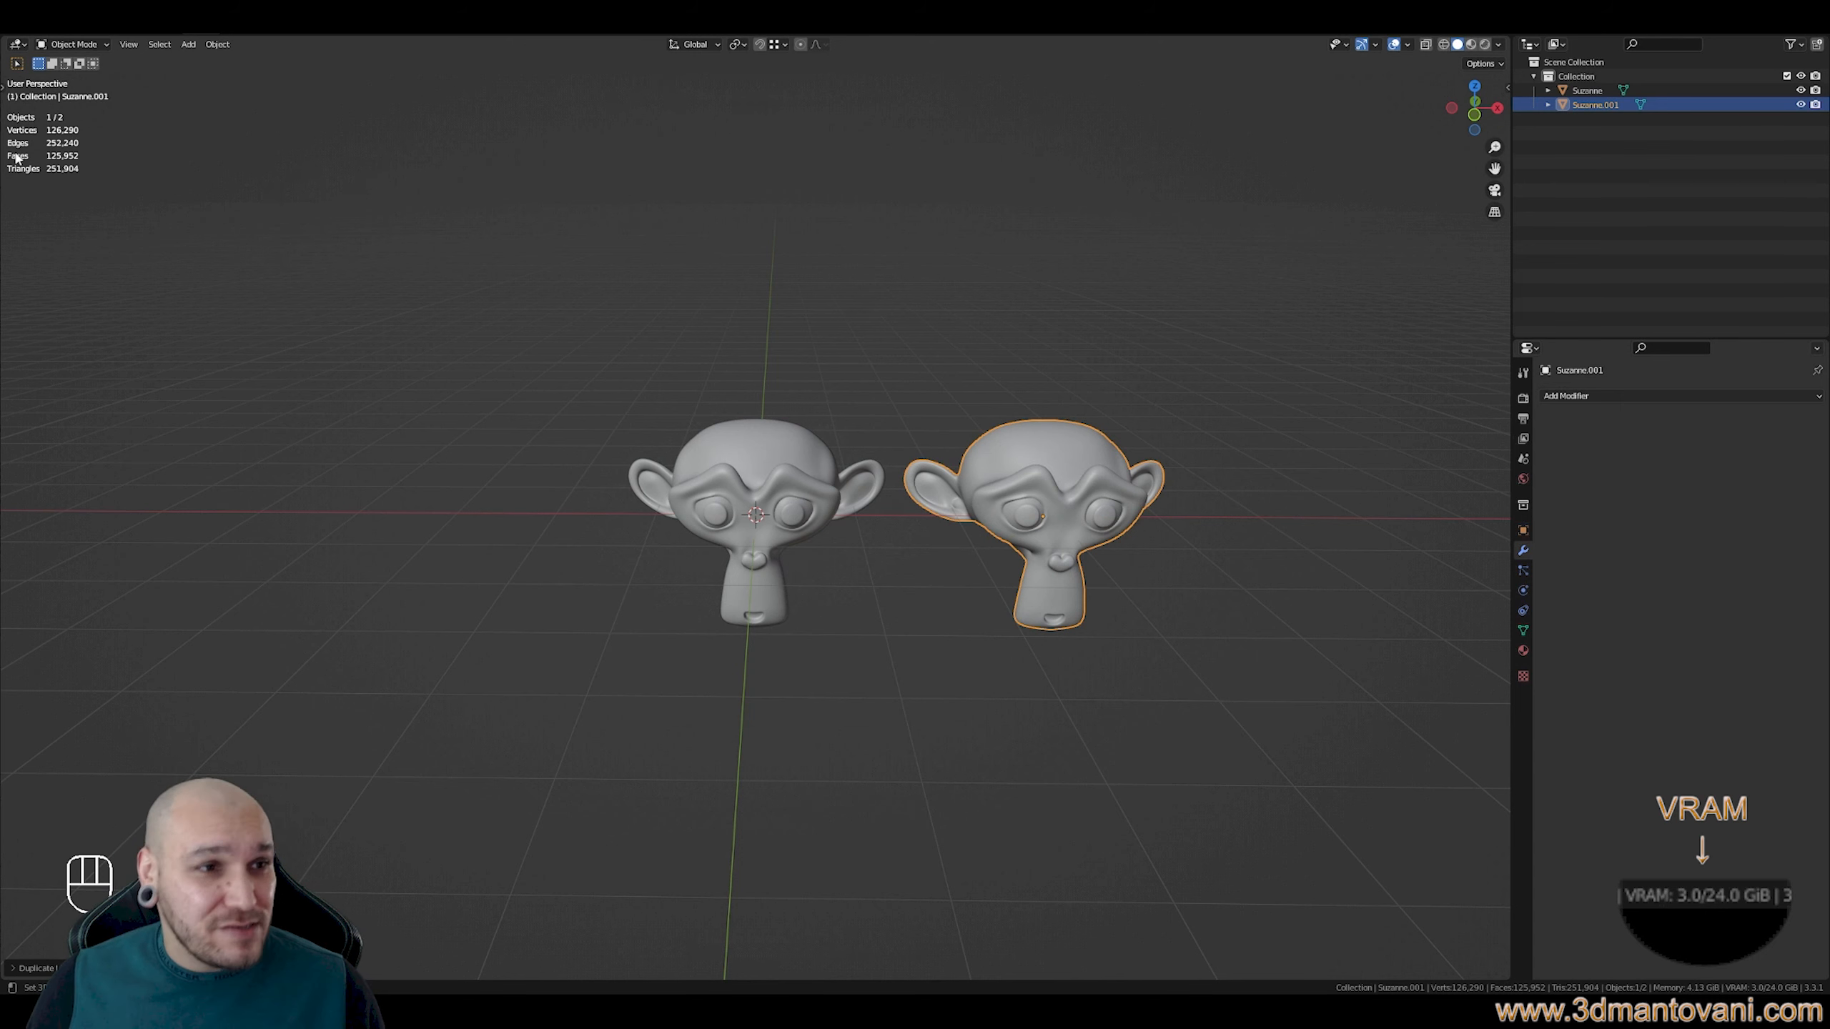
Select both monkeys and make linked duplicates of them along the X axis to form a row of four
scroll(980, 598, down, 3)
key(alt+a)
key(a)
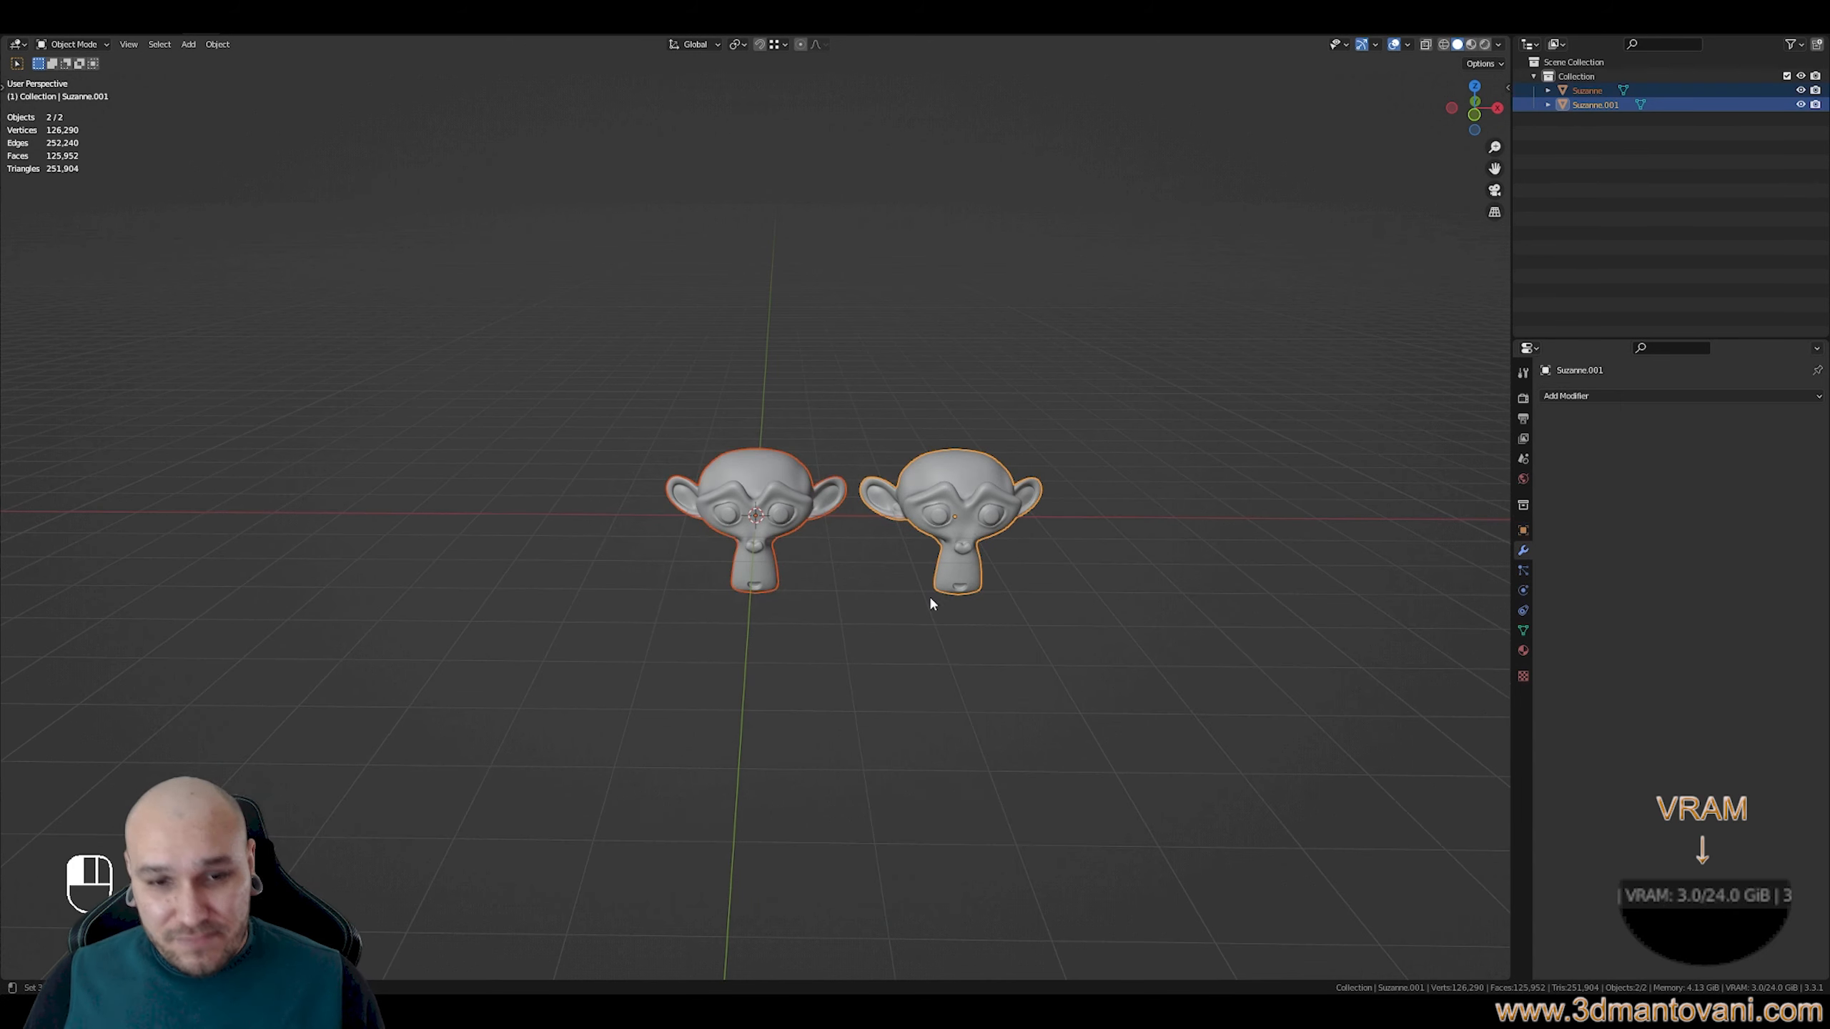
key(alt+d)
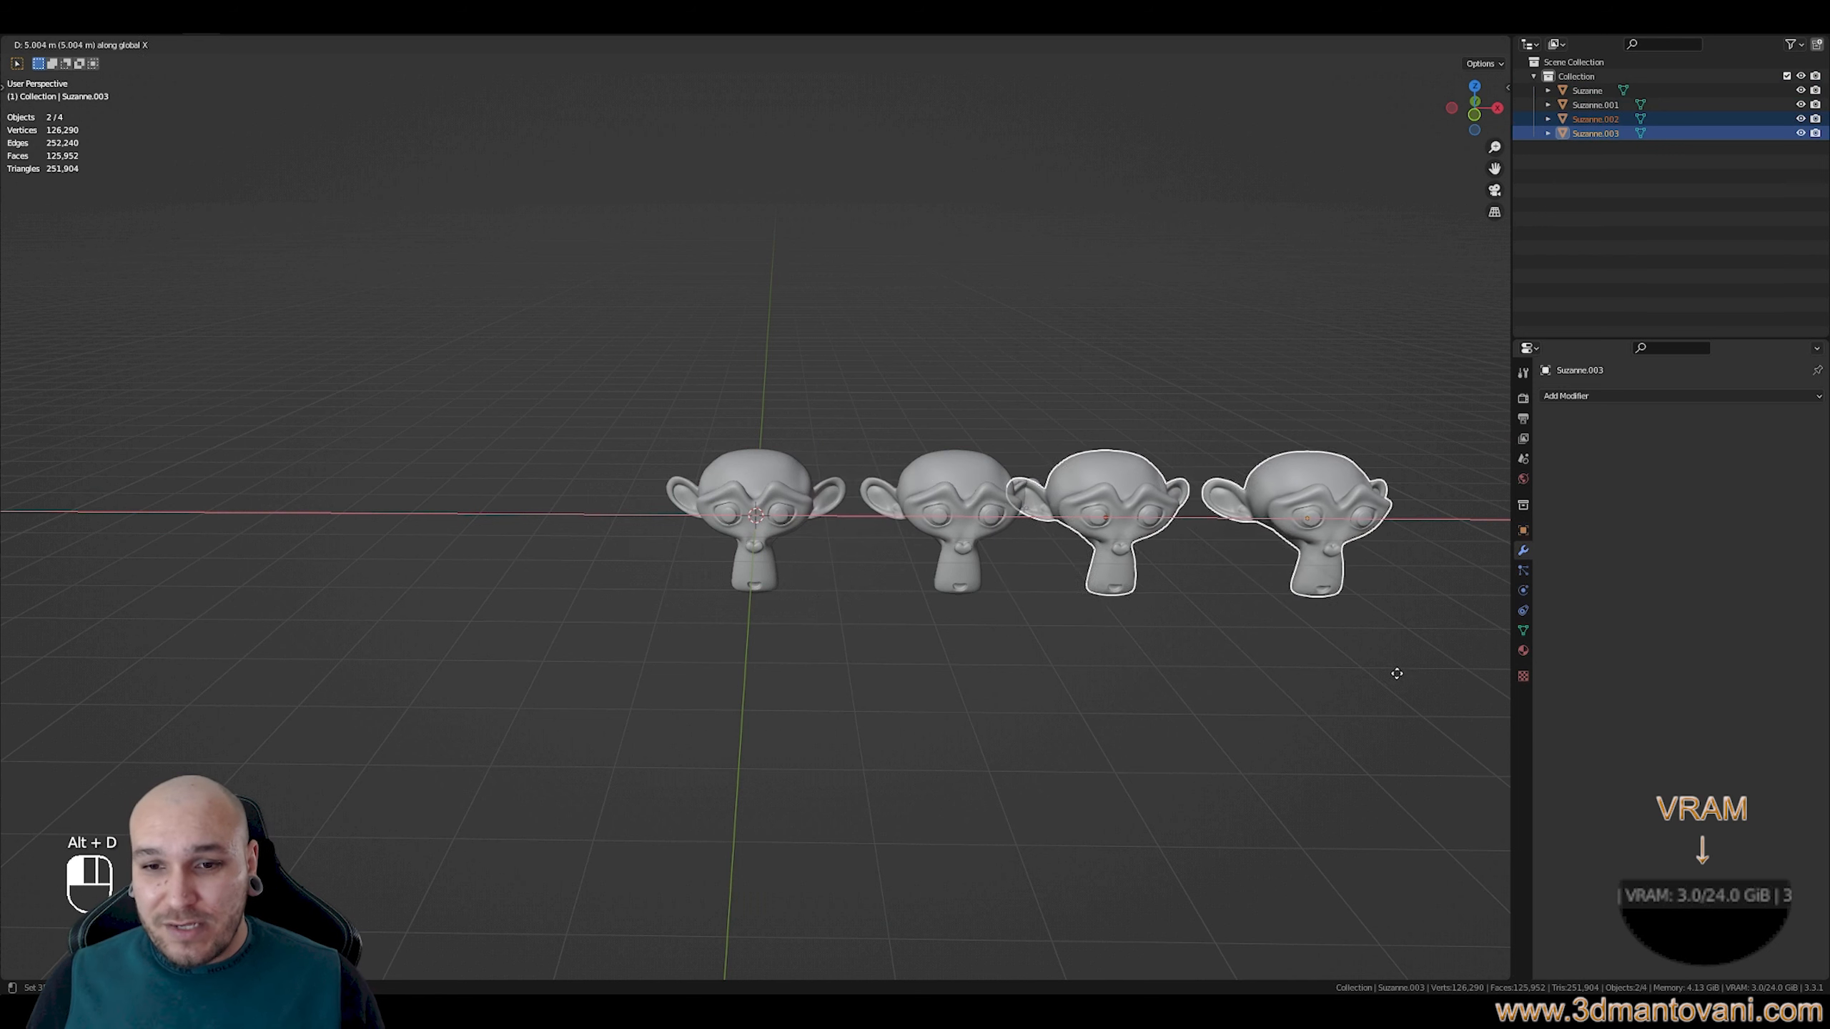
click(1119, 629)
Select all four monkeys and make linked duplicates of them along the X axis to extend the row to eight
scroll(865, 584, down, 3)
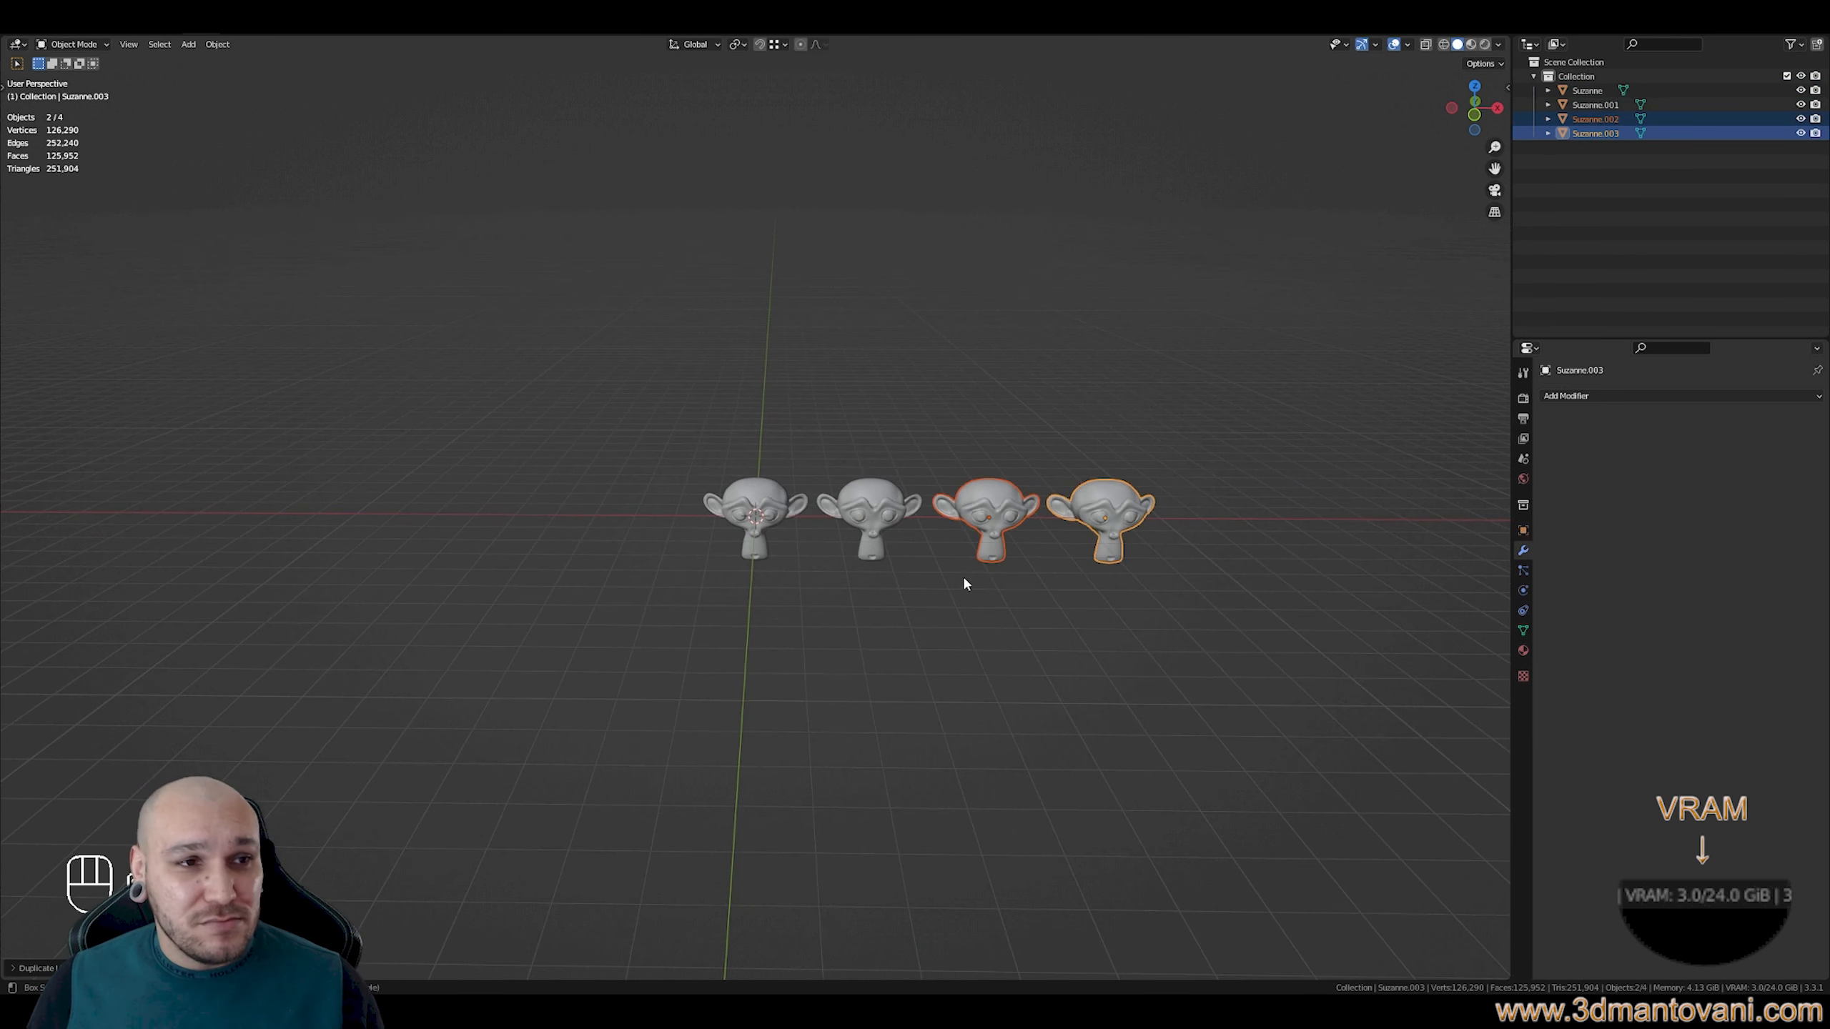
shift+middle_drag(970, 578, 719, 567)
key(a)
key(a)
key(alt+d)
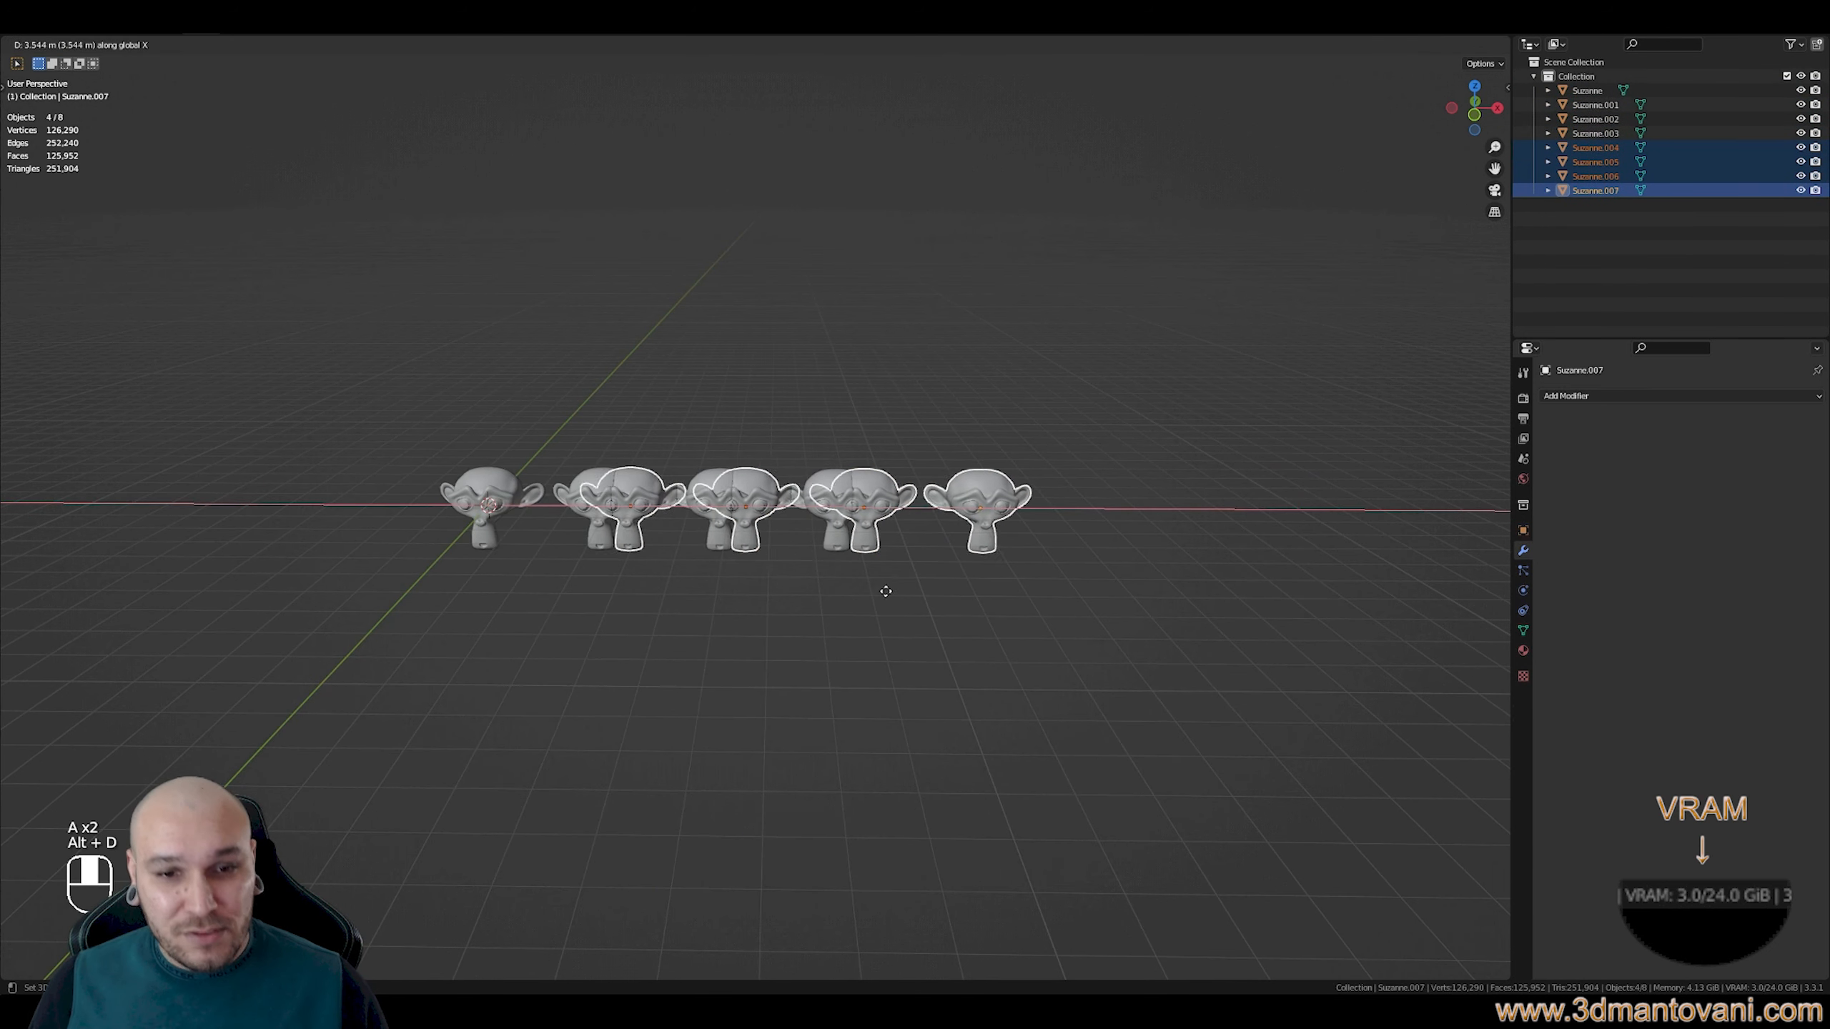
click(1038, 612)
Select all eight monkeys and make linked duplicates along the X axis to extend the row to 16
scroll(1030, 616, down, 2)
key(a)
key(a)
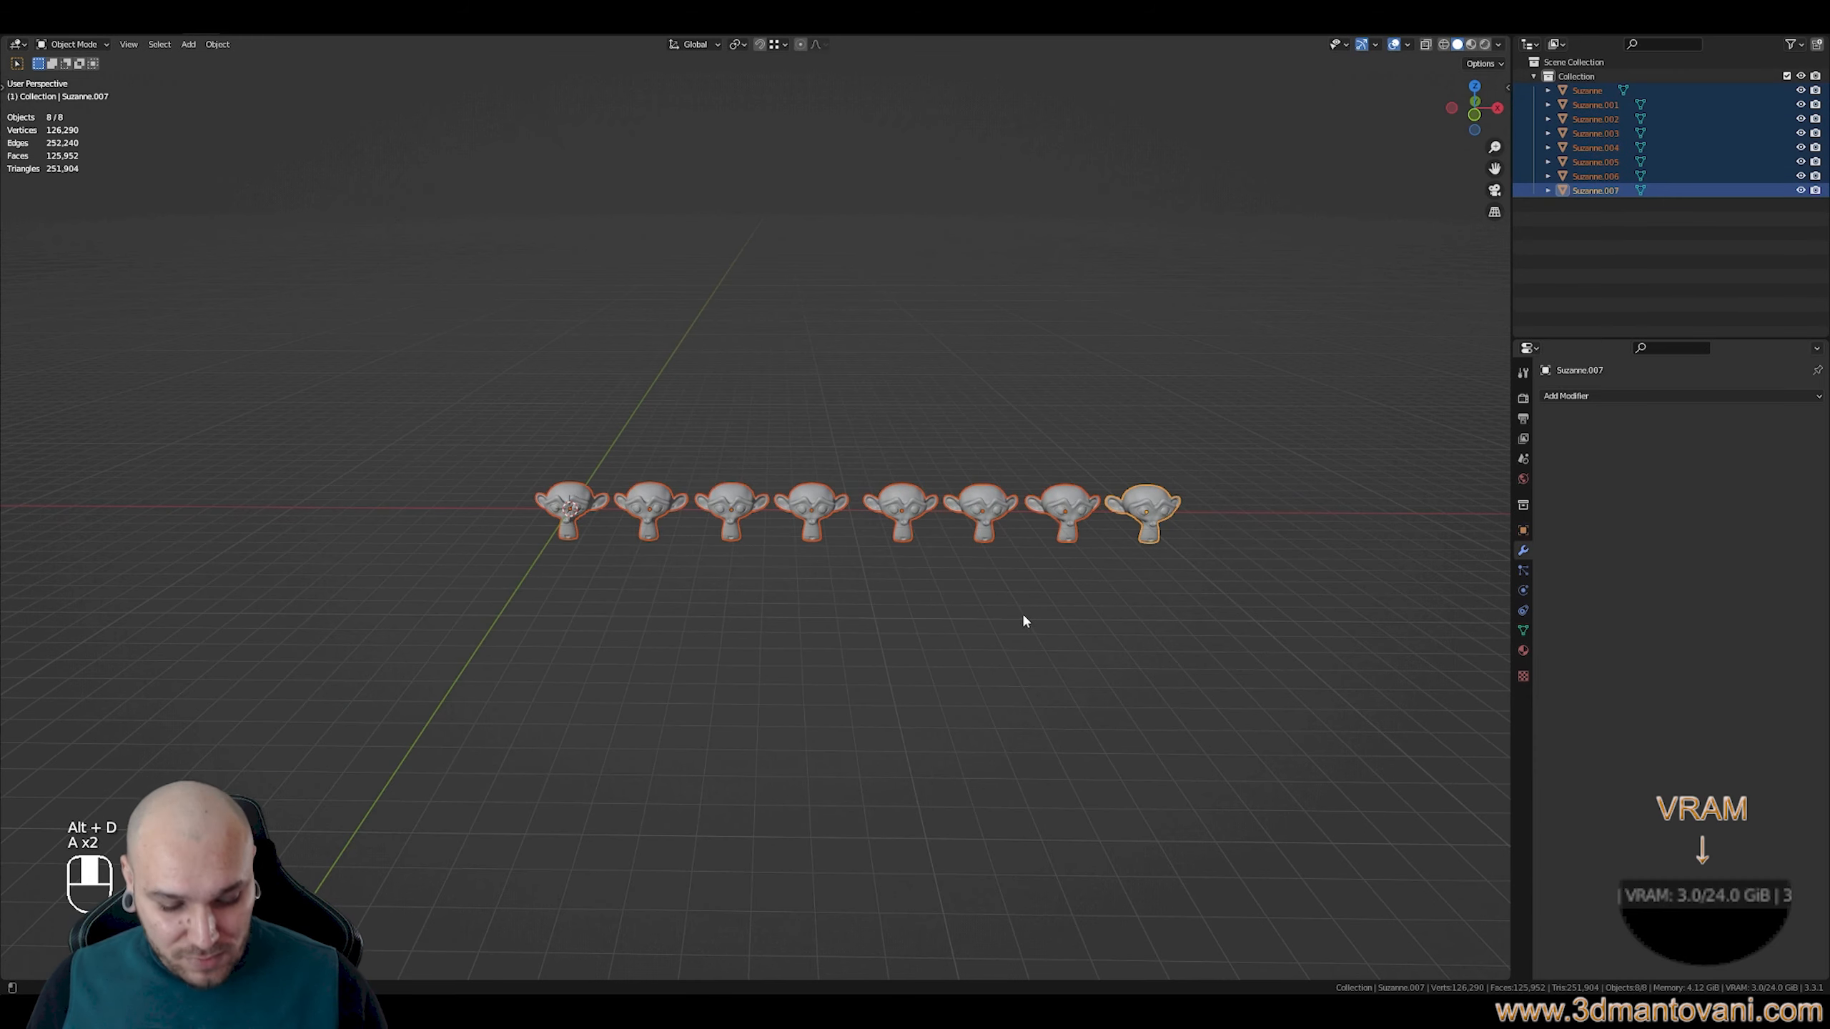
key(alt+d)
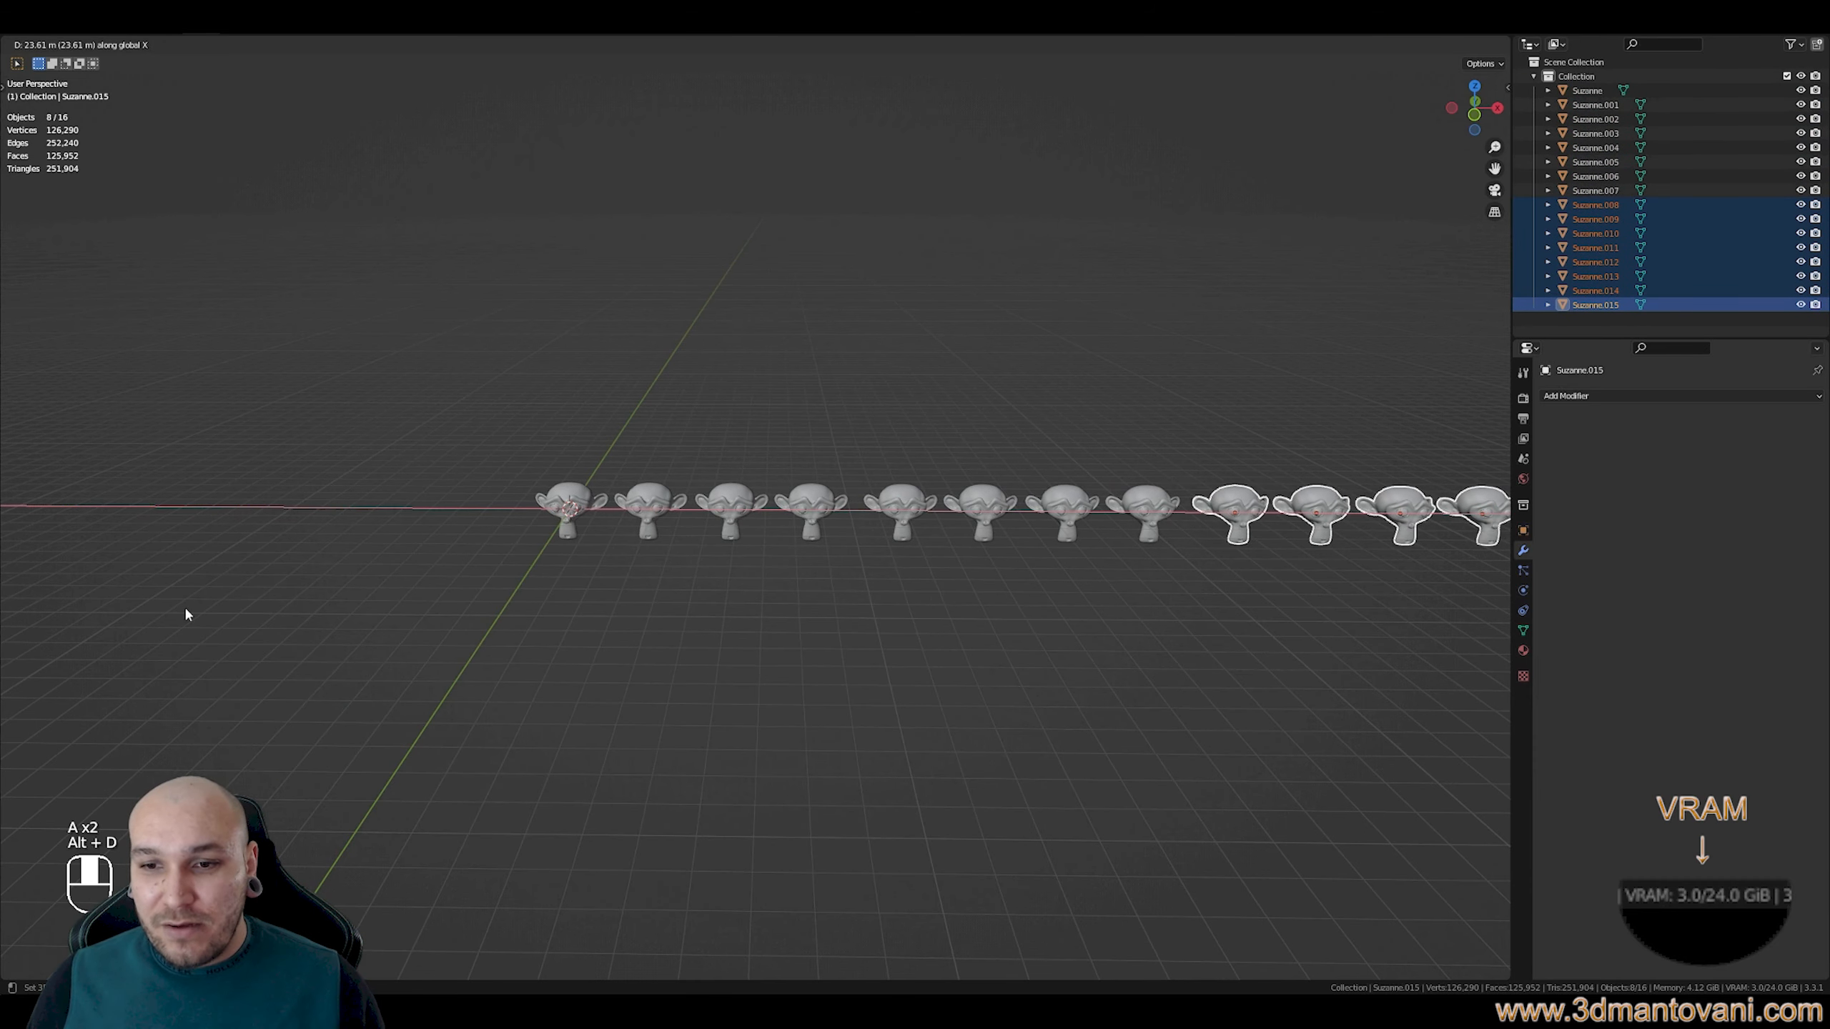
click(184, 613)
Select the whole row of 16 monkeys and place a linked duplicate of it behind along the Y axis
scroll(672, 595, down, 3)
middle_drag(672, 595, 555, 526)
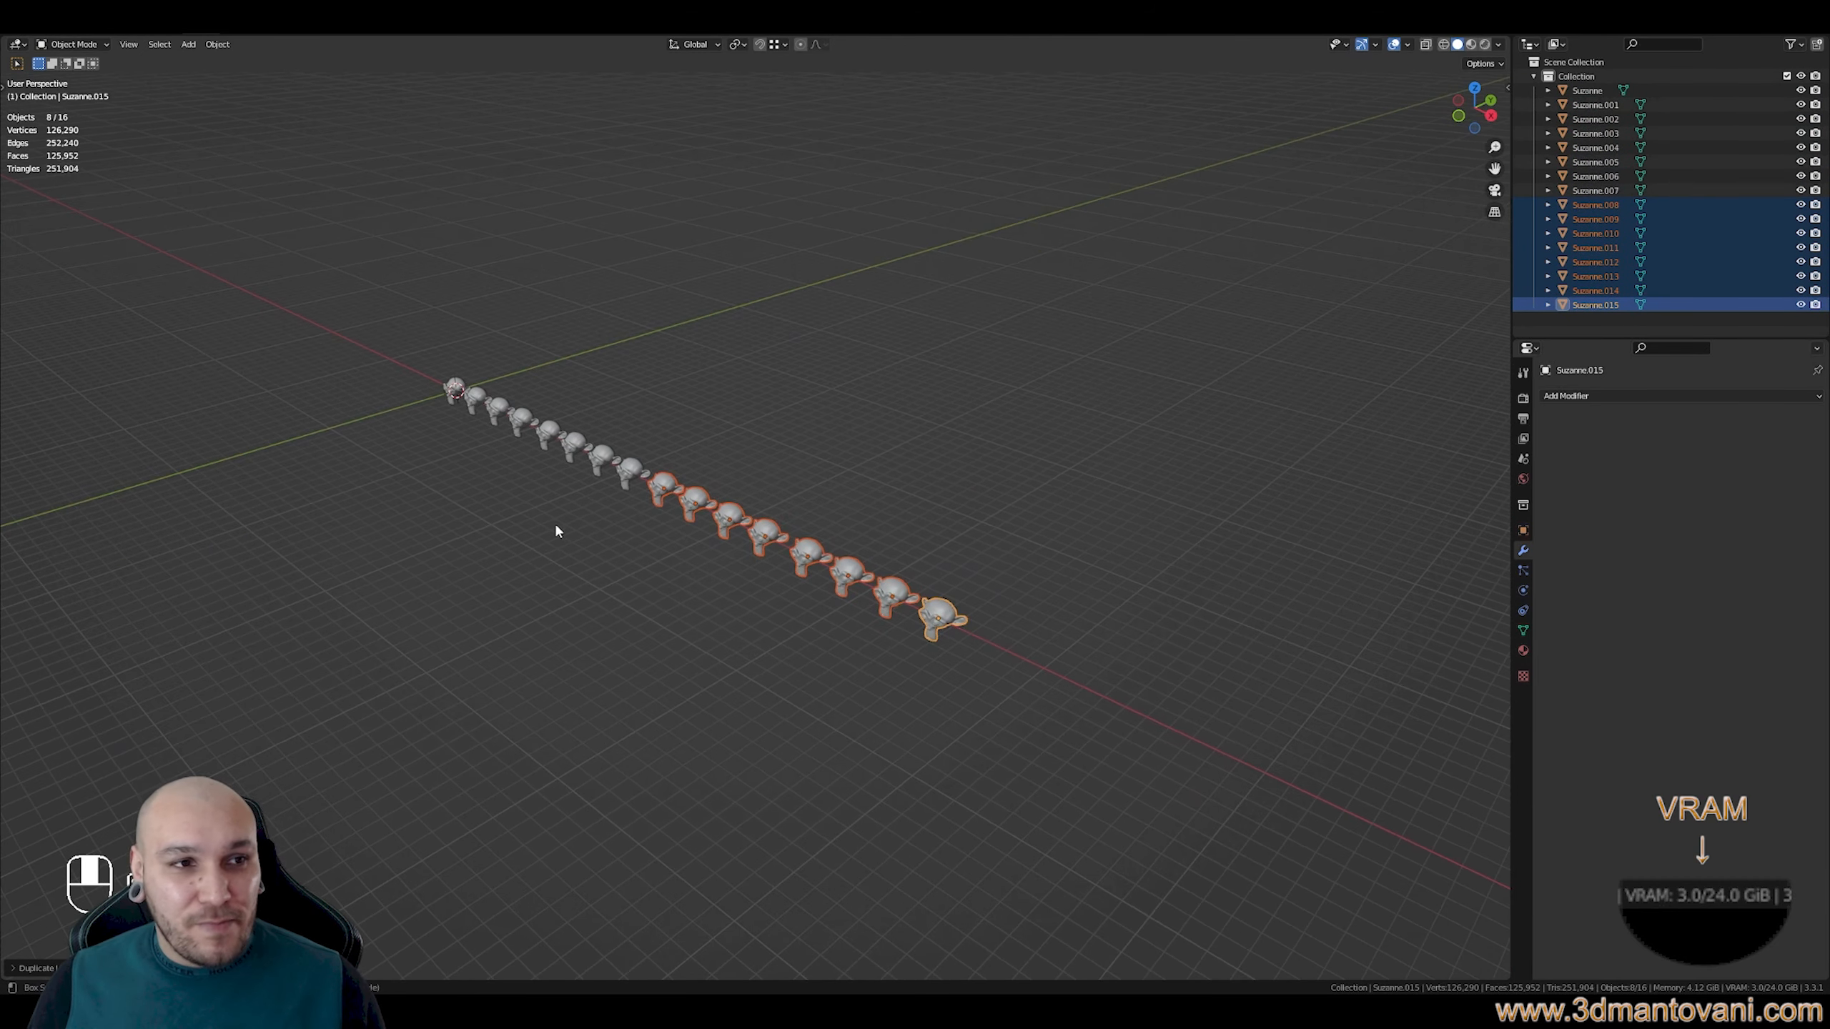
key(a)
key(a)
key(alt+d)
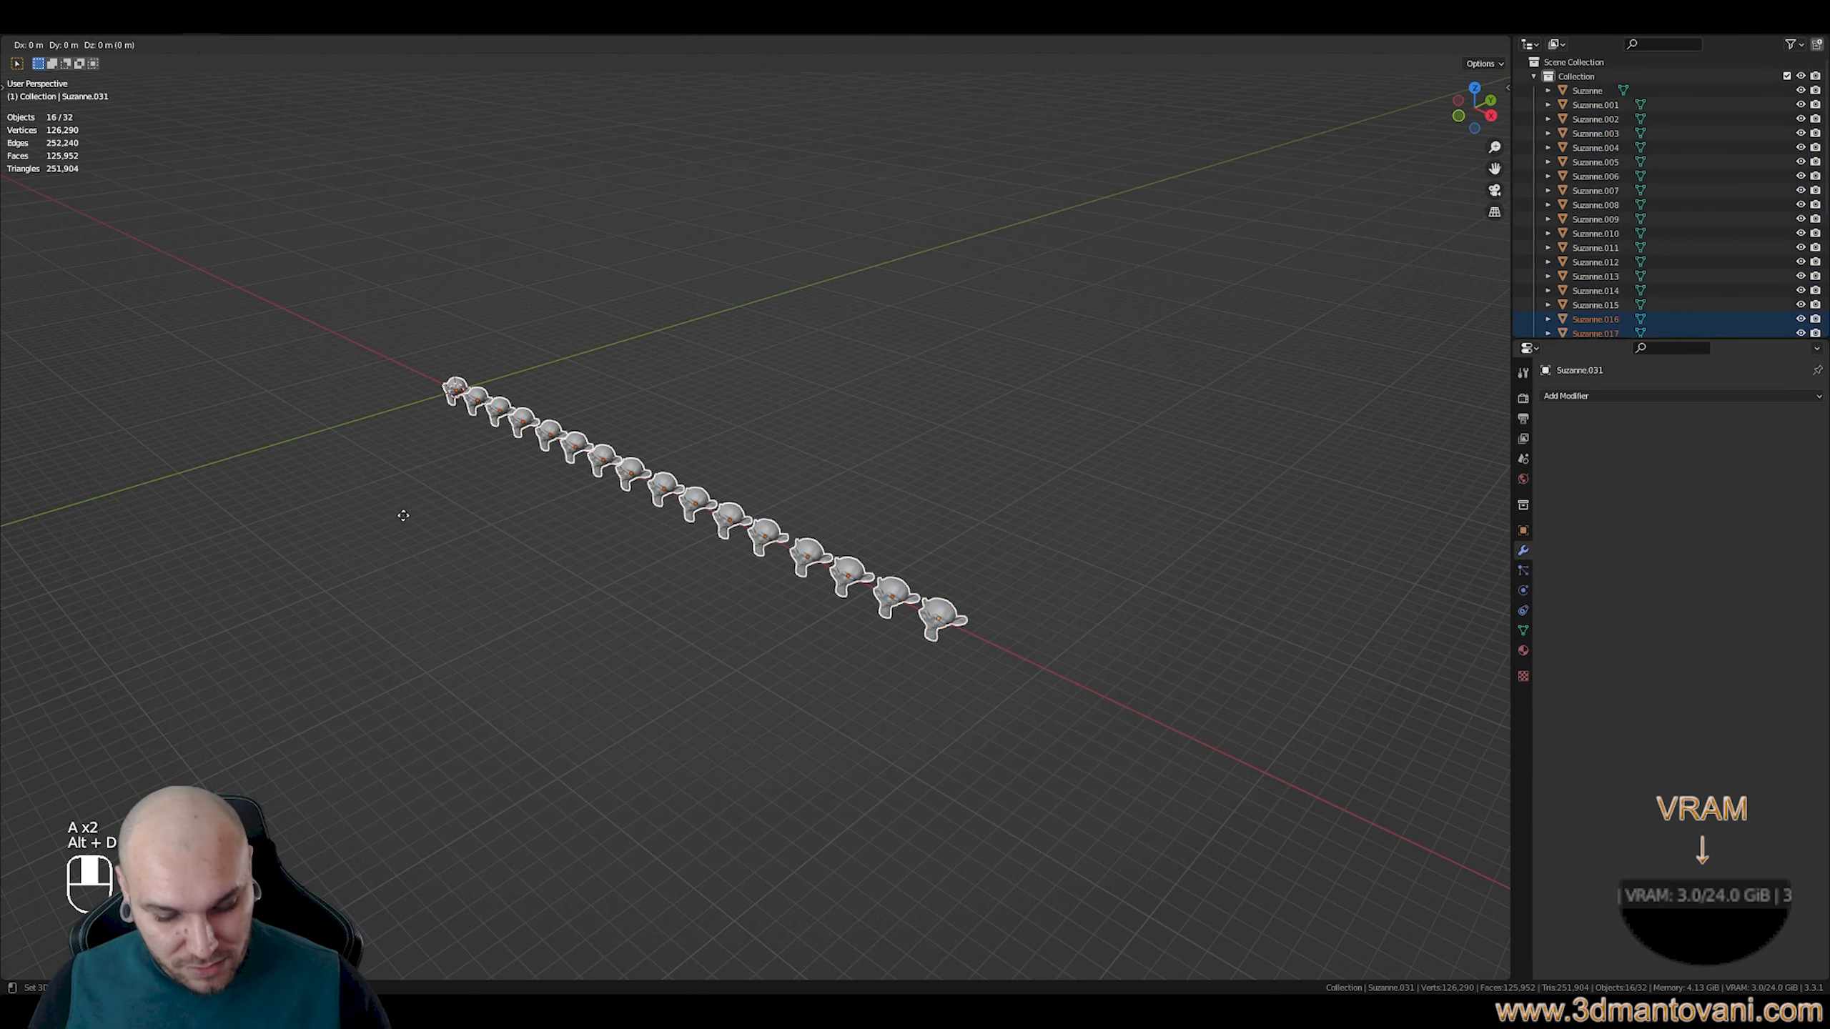
click(438, 499)
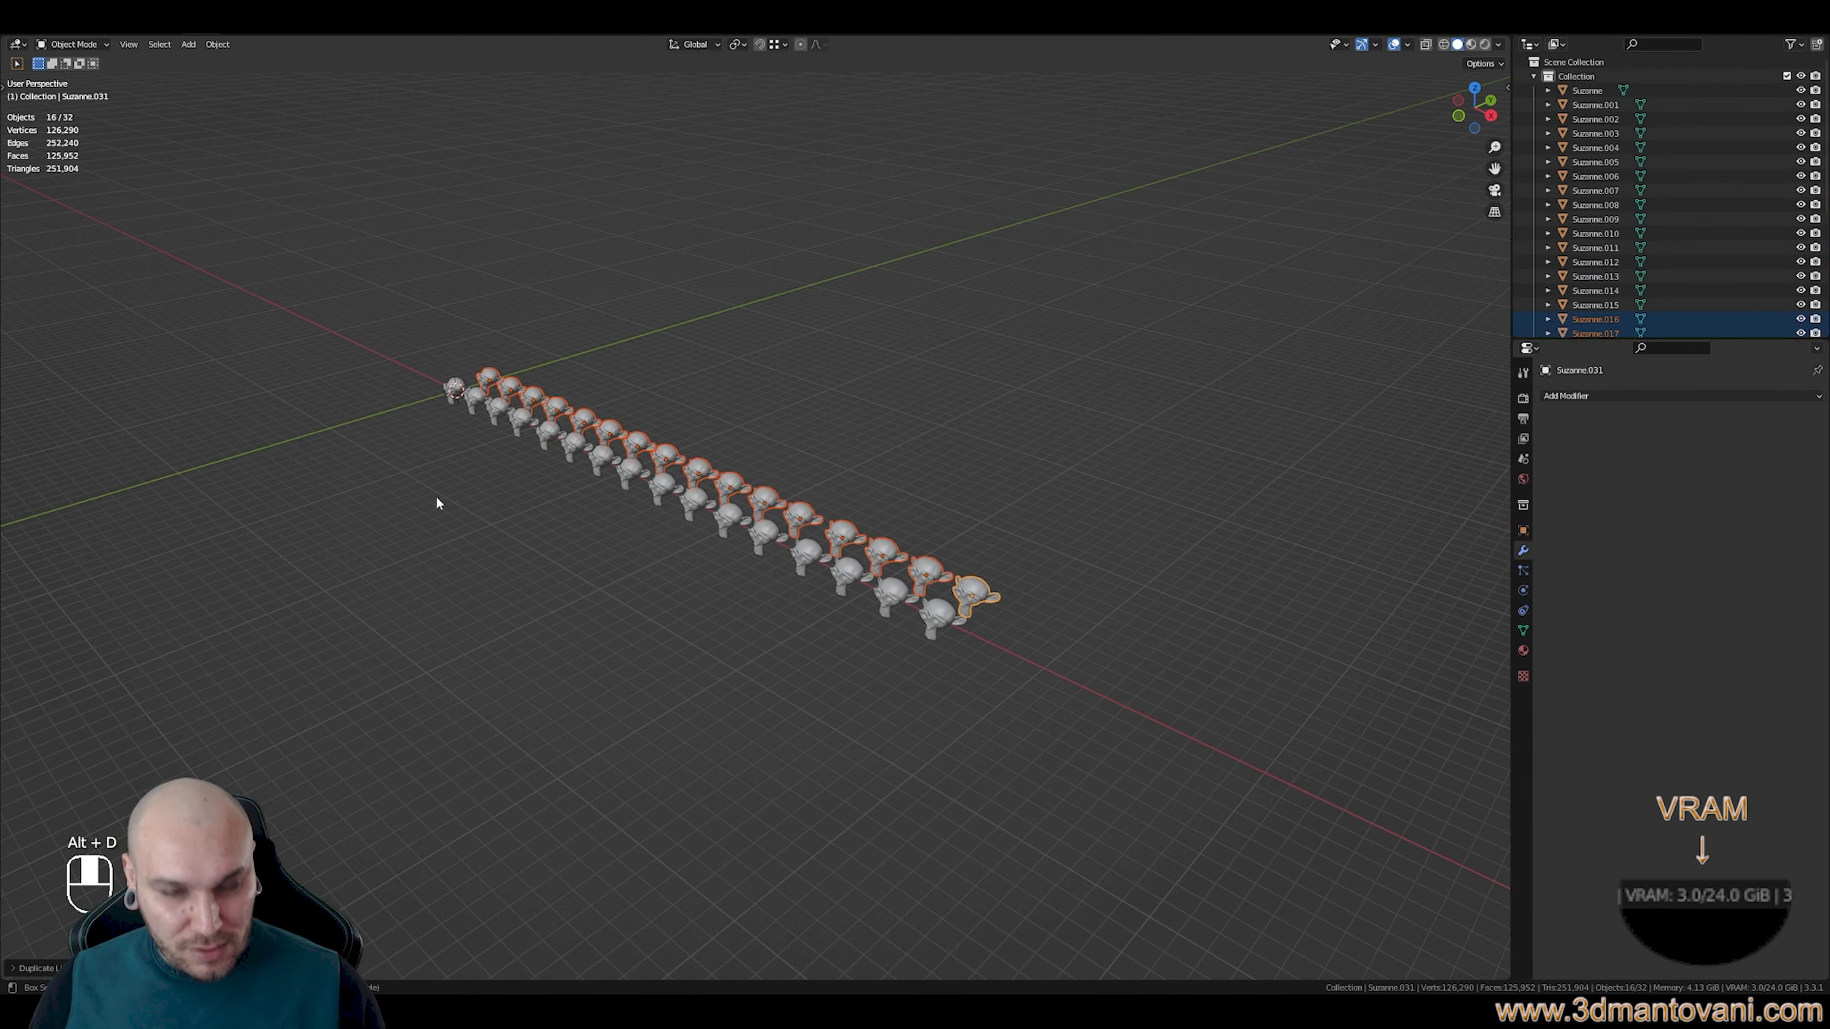
Repeat the linked row duplication 11 times along the Y axis to build a grid of 13 rows
key(shift+r)
key(shift+r)
key(shift+r)
key(shift+r)
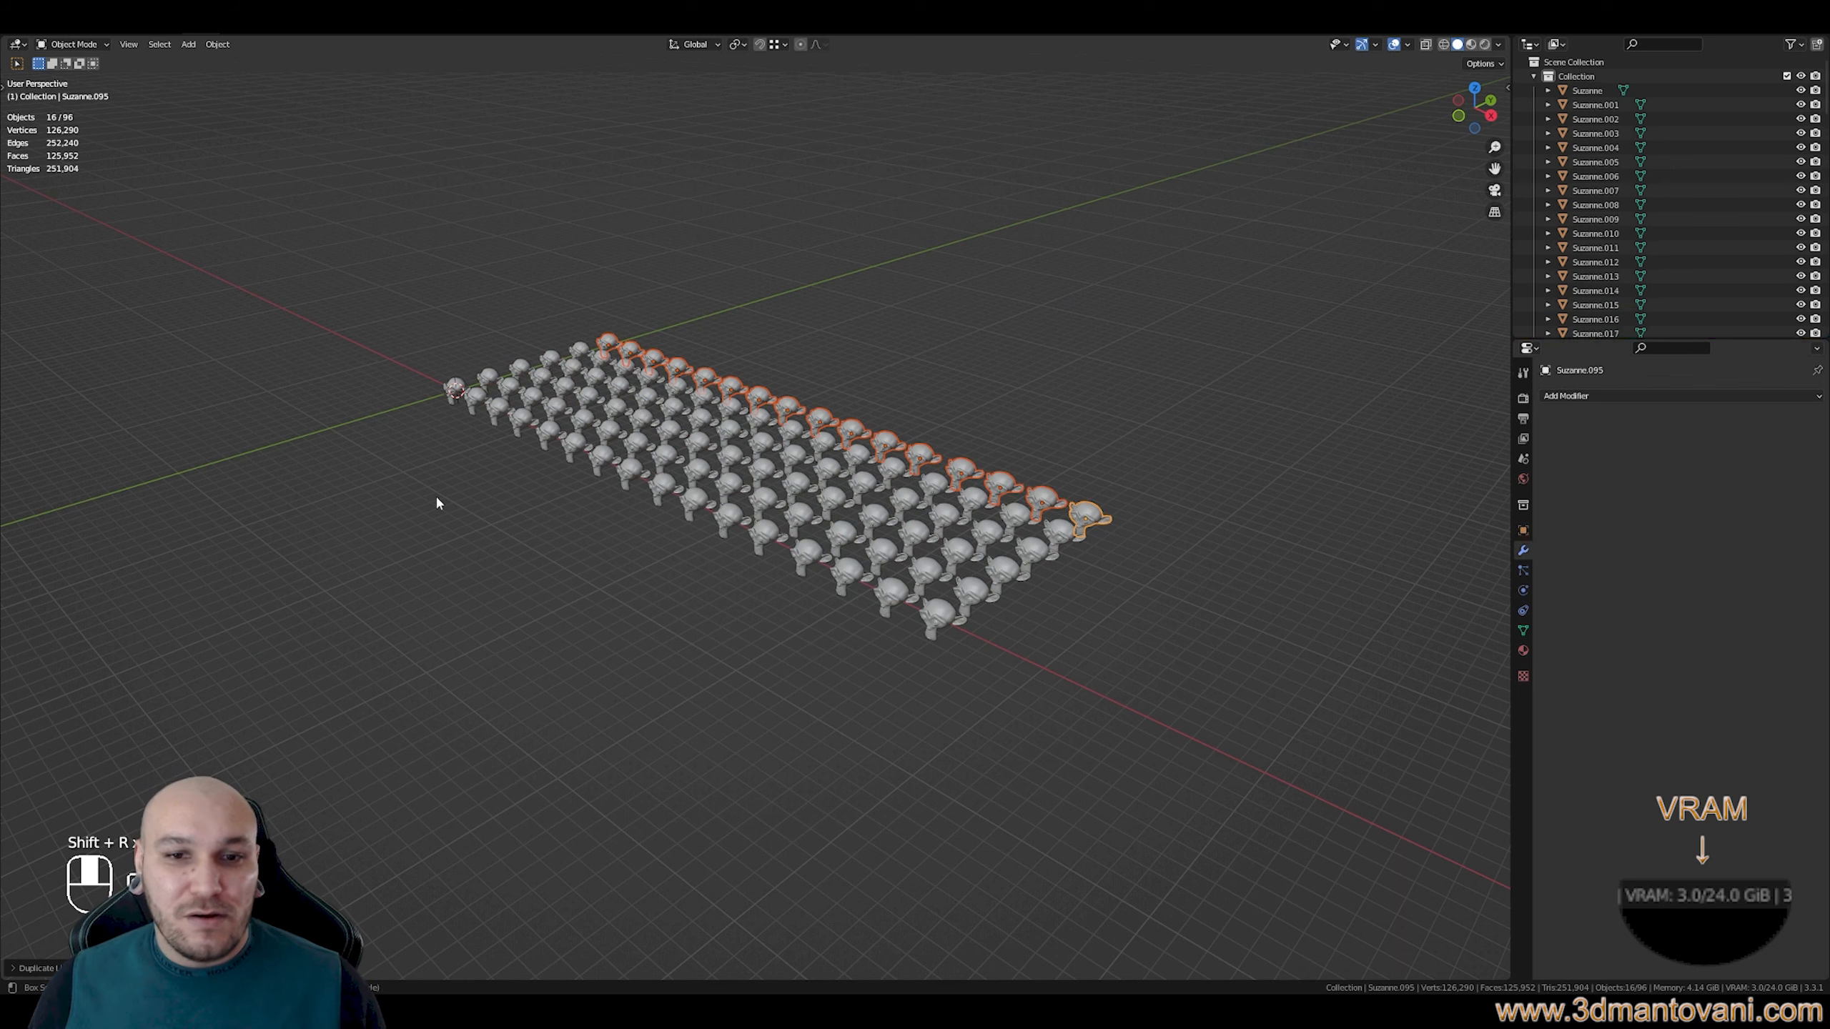
key(shift+r)
key(shift+r)
key(shift+r)
key(shift+r)
key(shift+r)
key(shift+r)
key(shift+r)
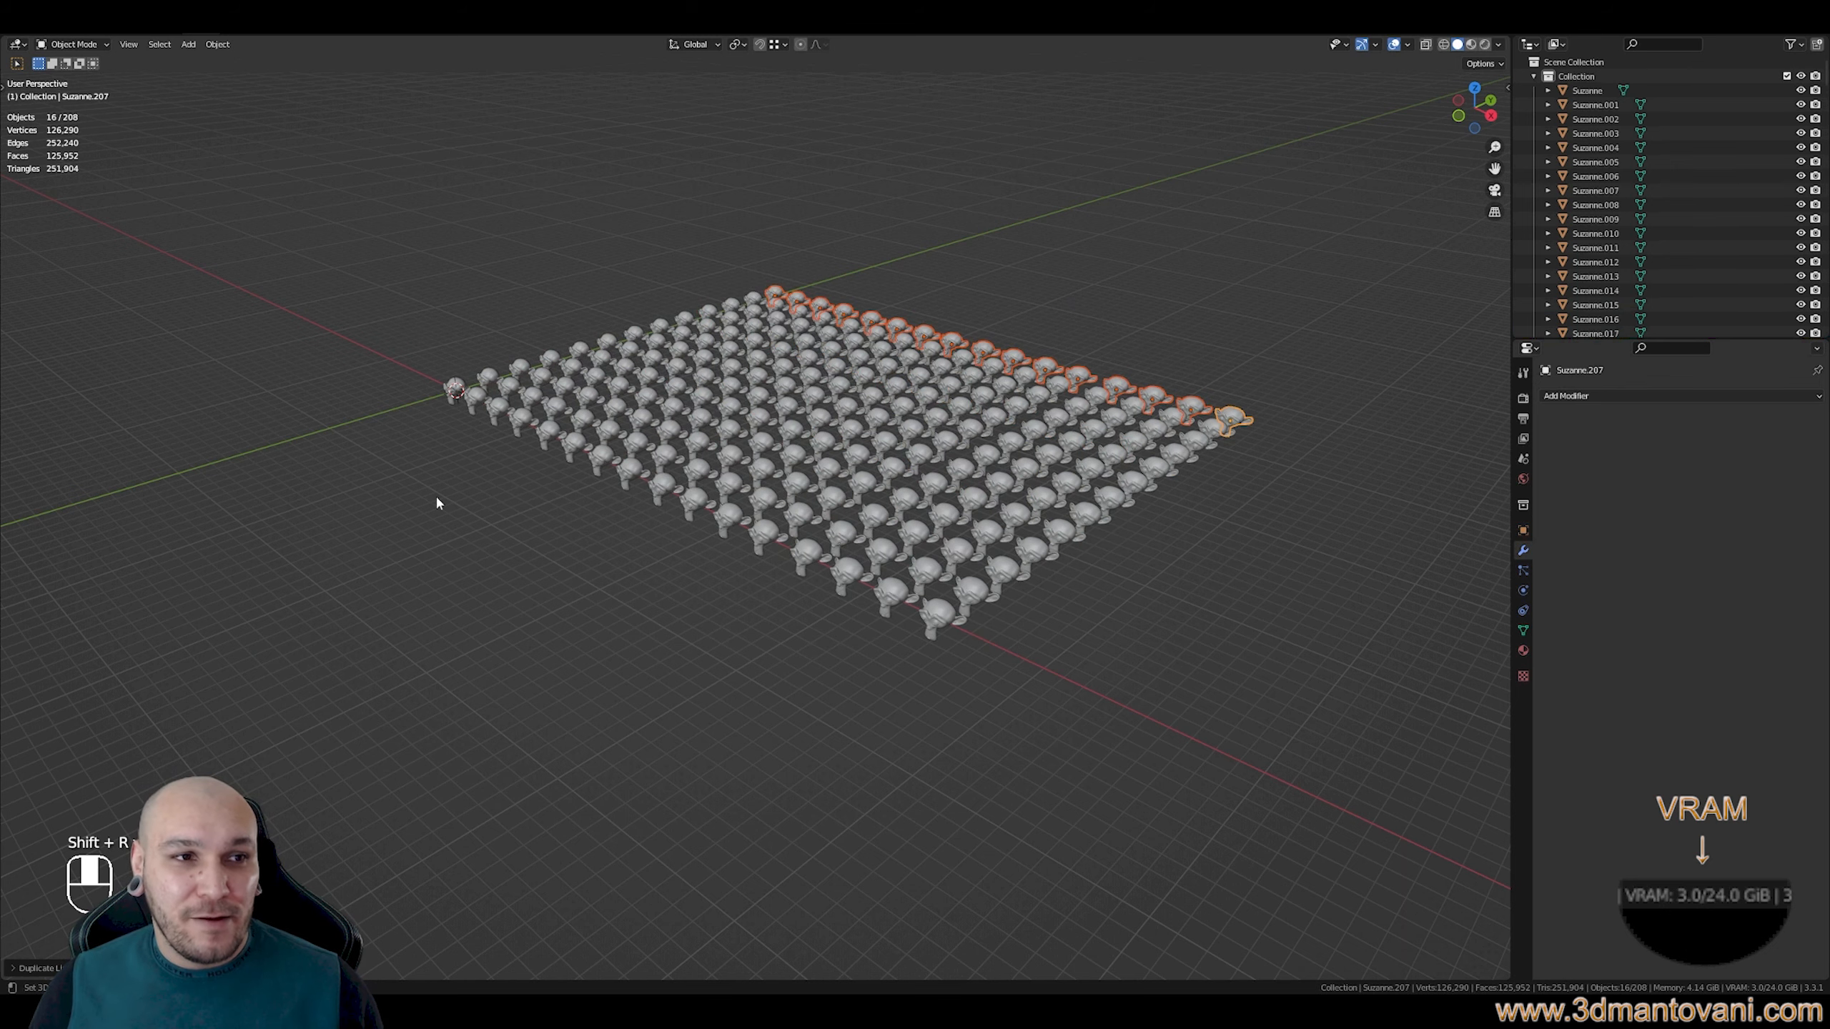
Select all 208 monkeys and place a linked duplicate of the grid just above it along the Z axis
middle_drag(519, 547, 926, 535)
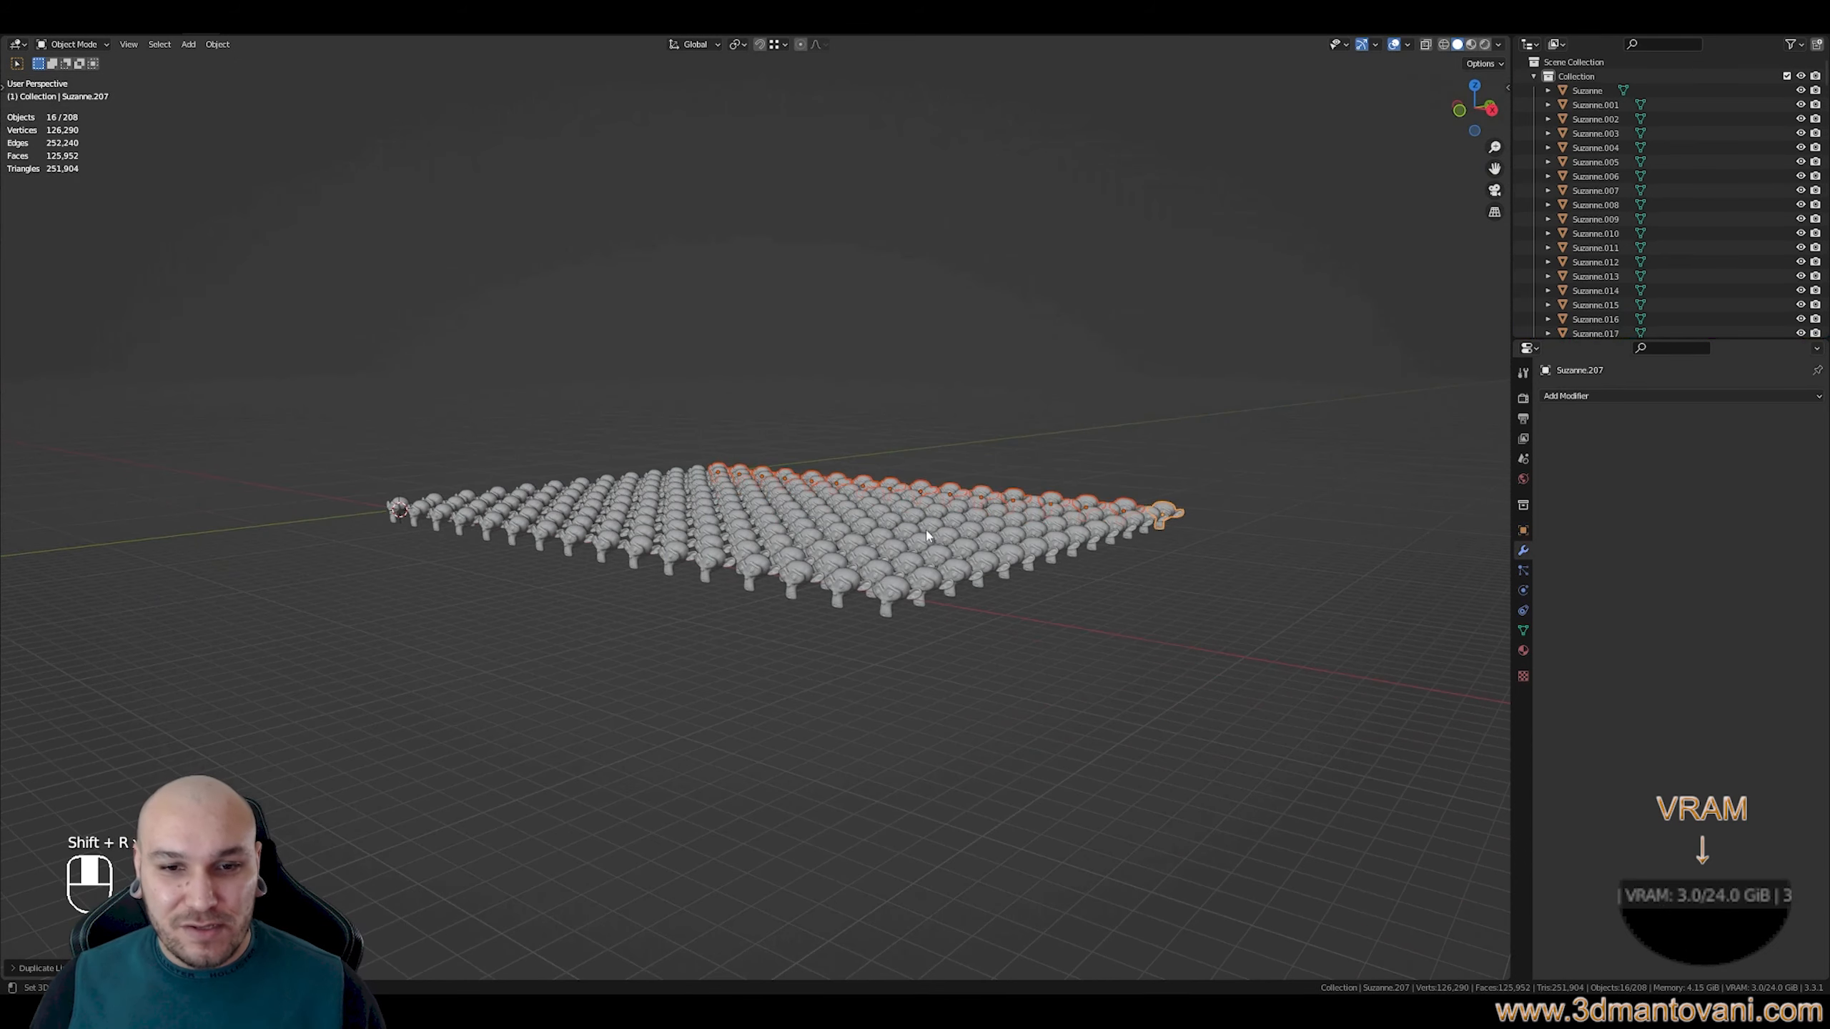
key(a)
key(a)
key(alt+d)
key(z)
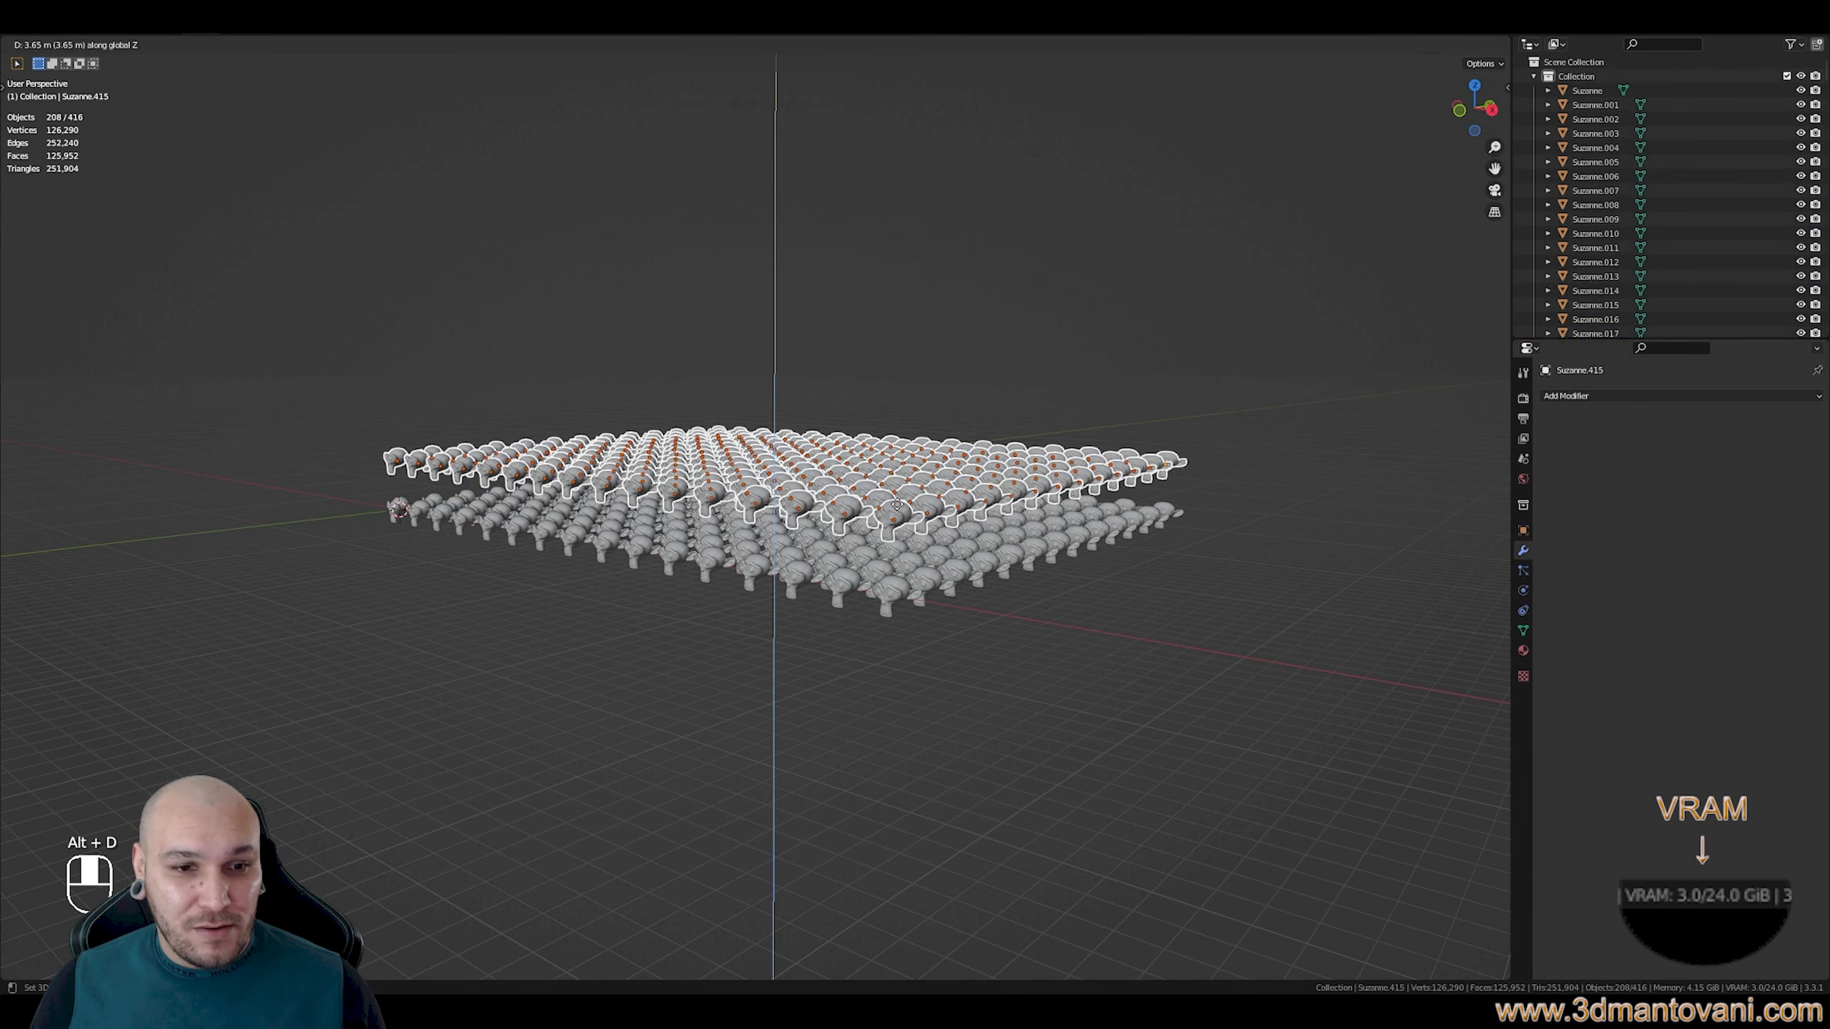
click(904, 523)
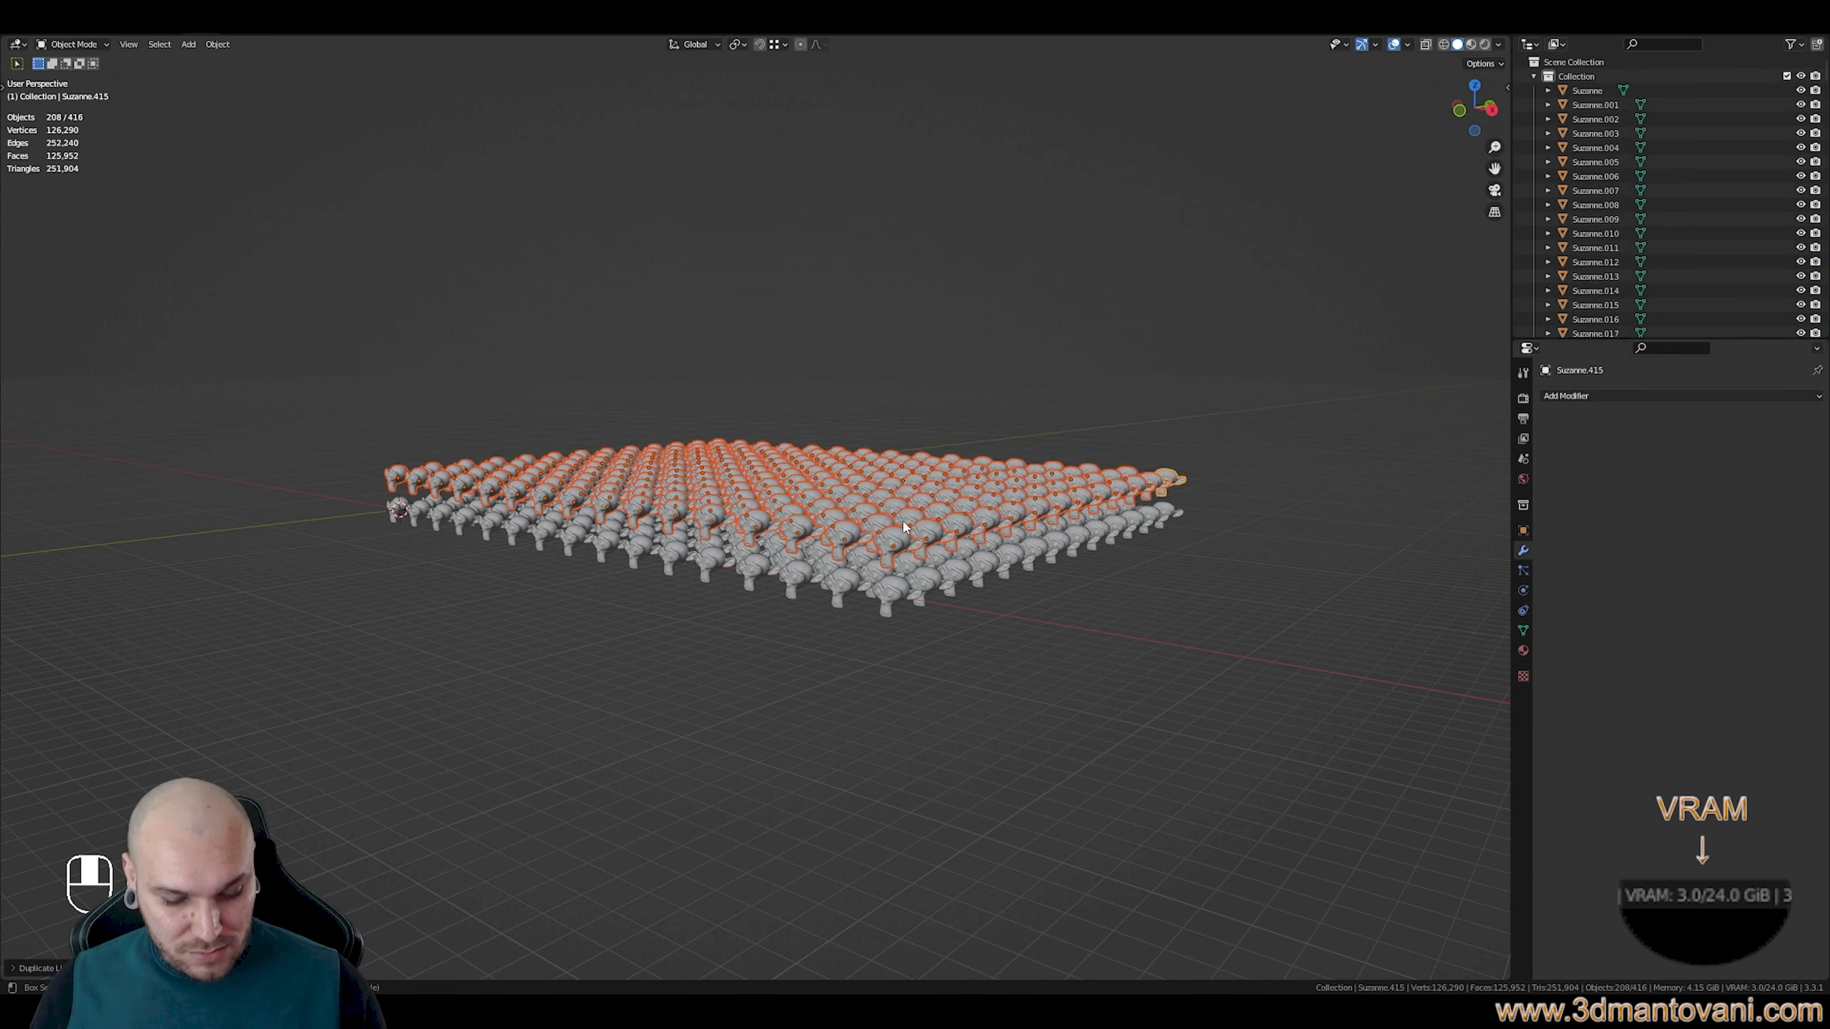
Repeat the linked layer duplication four times upward to stack six layers of monkeys
key(shift+r)
key(shift+r)
key(shift+r)
key(shift+r)
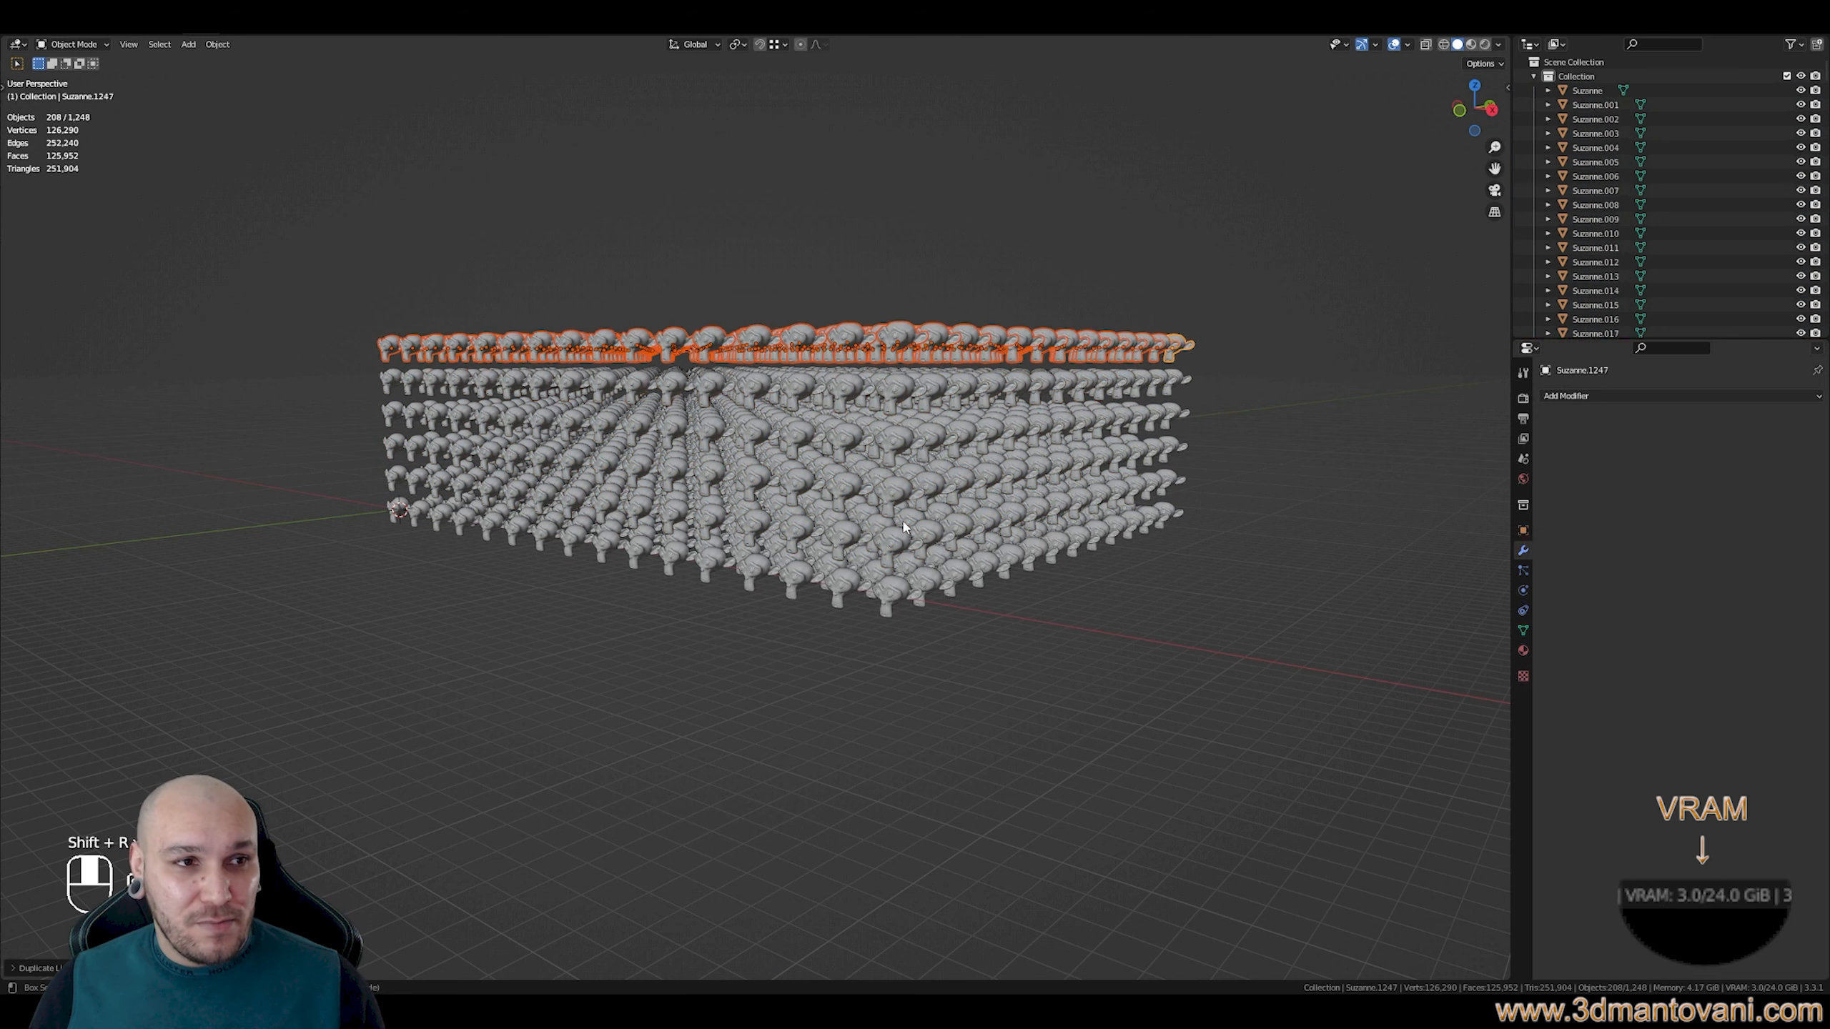
Repeat the linked layer duplication two more times upward to reach eight layers of monkeys, and deselect everything
key(shift+r)
key(shift+r)
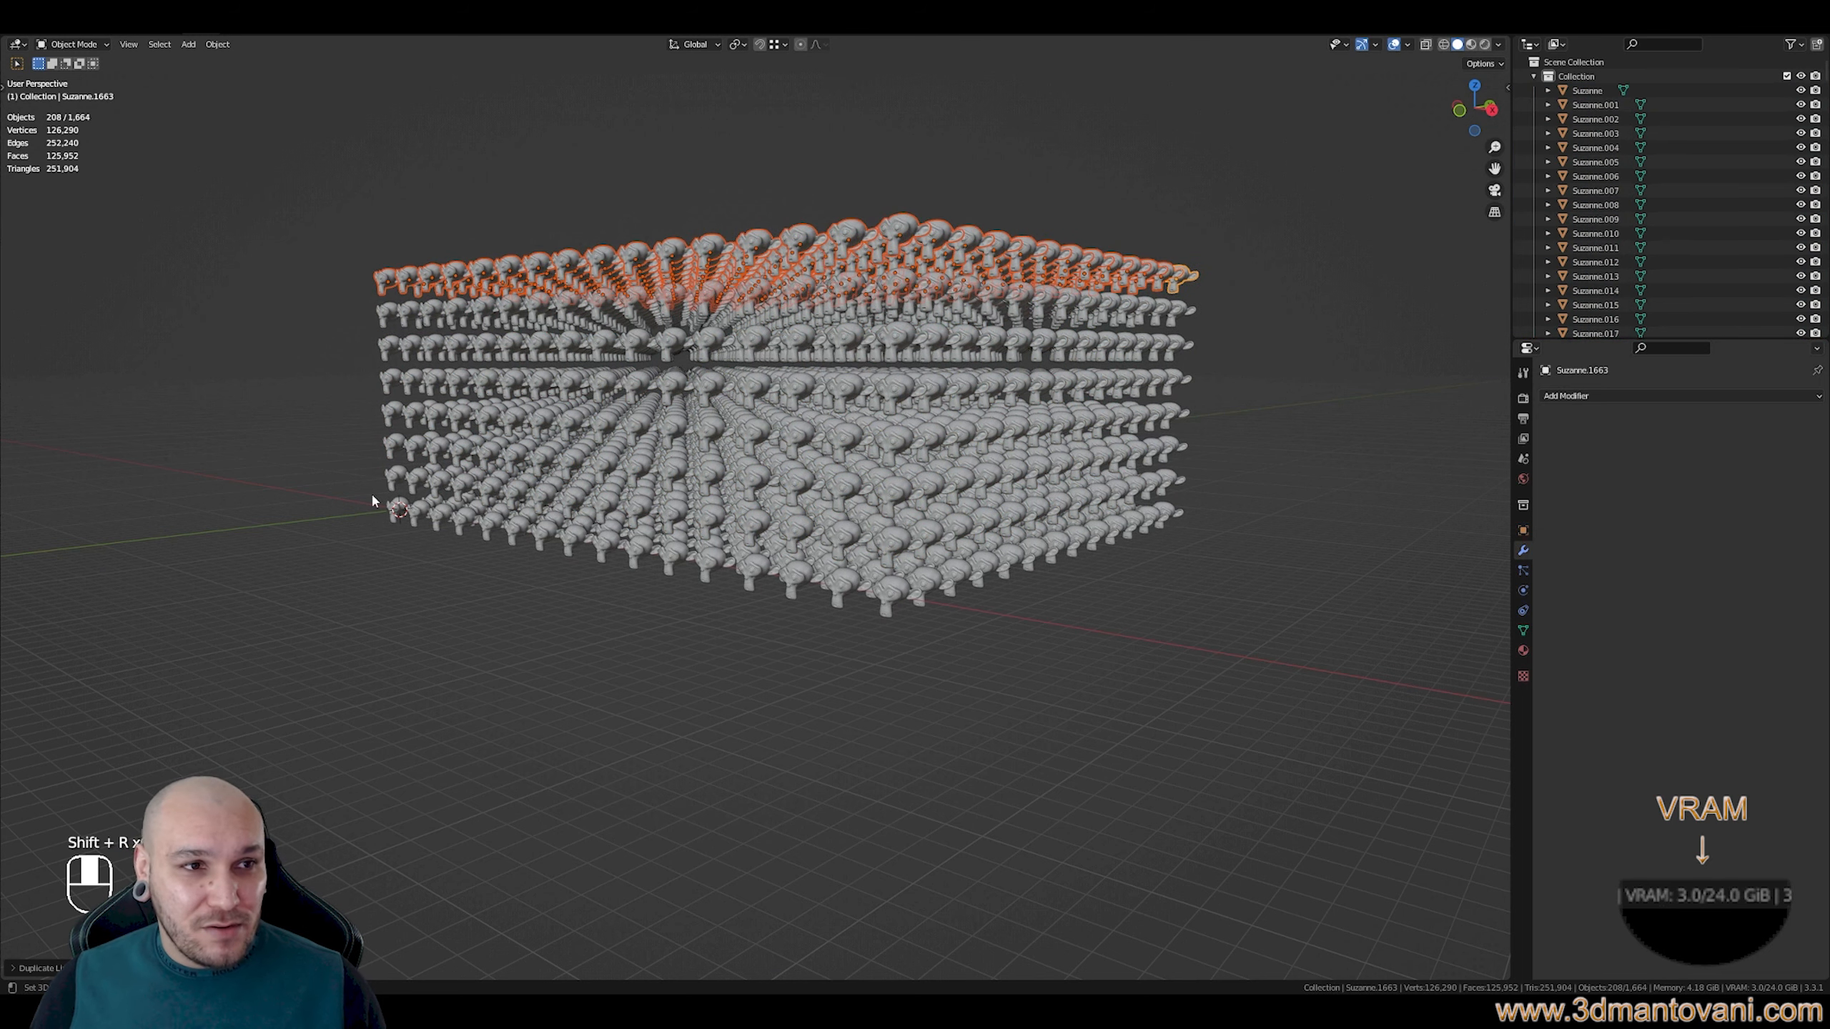
key(a)
middle_drag(317, 487, 448, 552)
scroll(398, 499, up, 1)
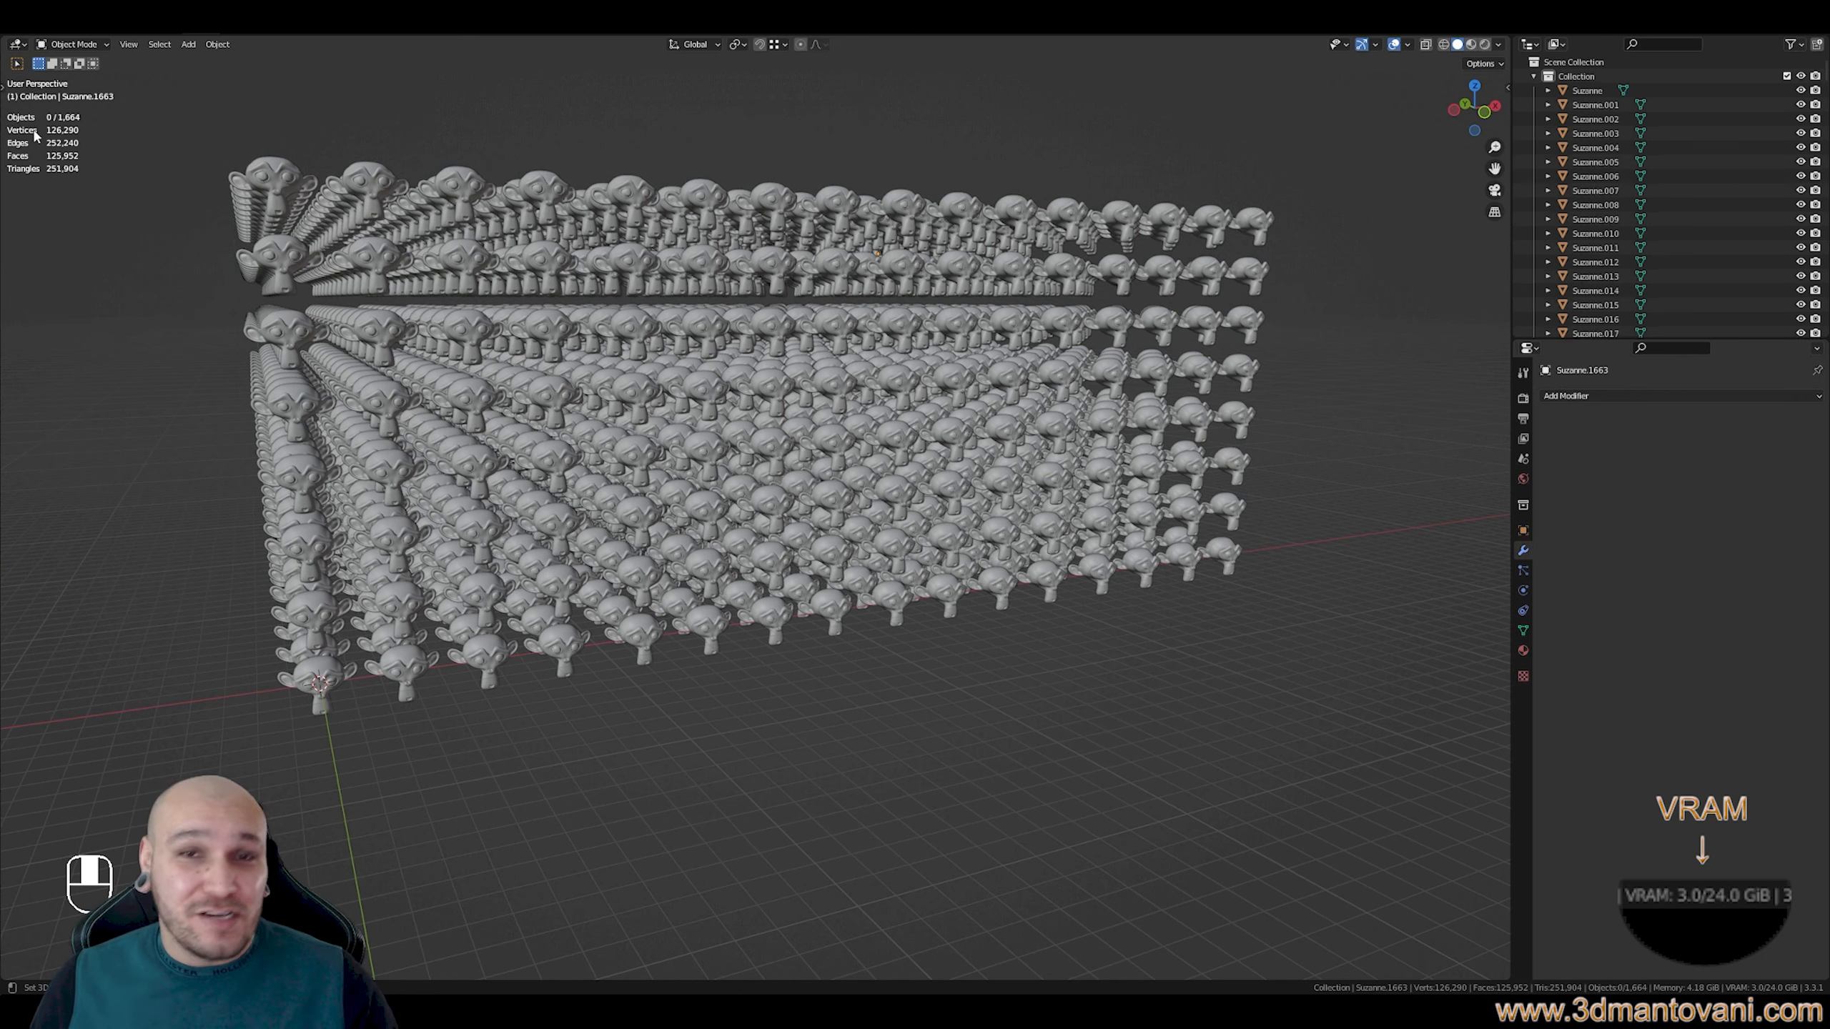
scroll(728, 522, up, 1)
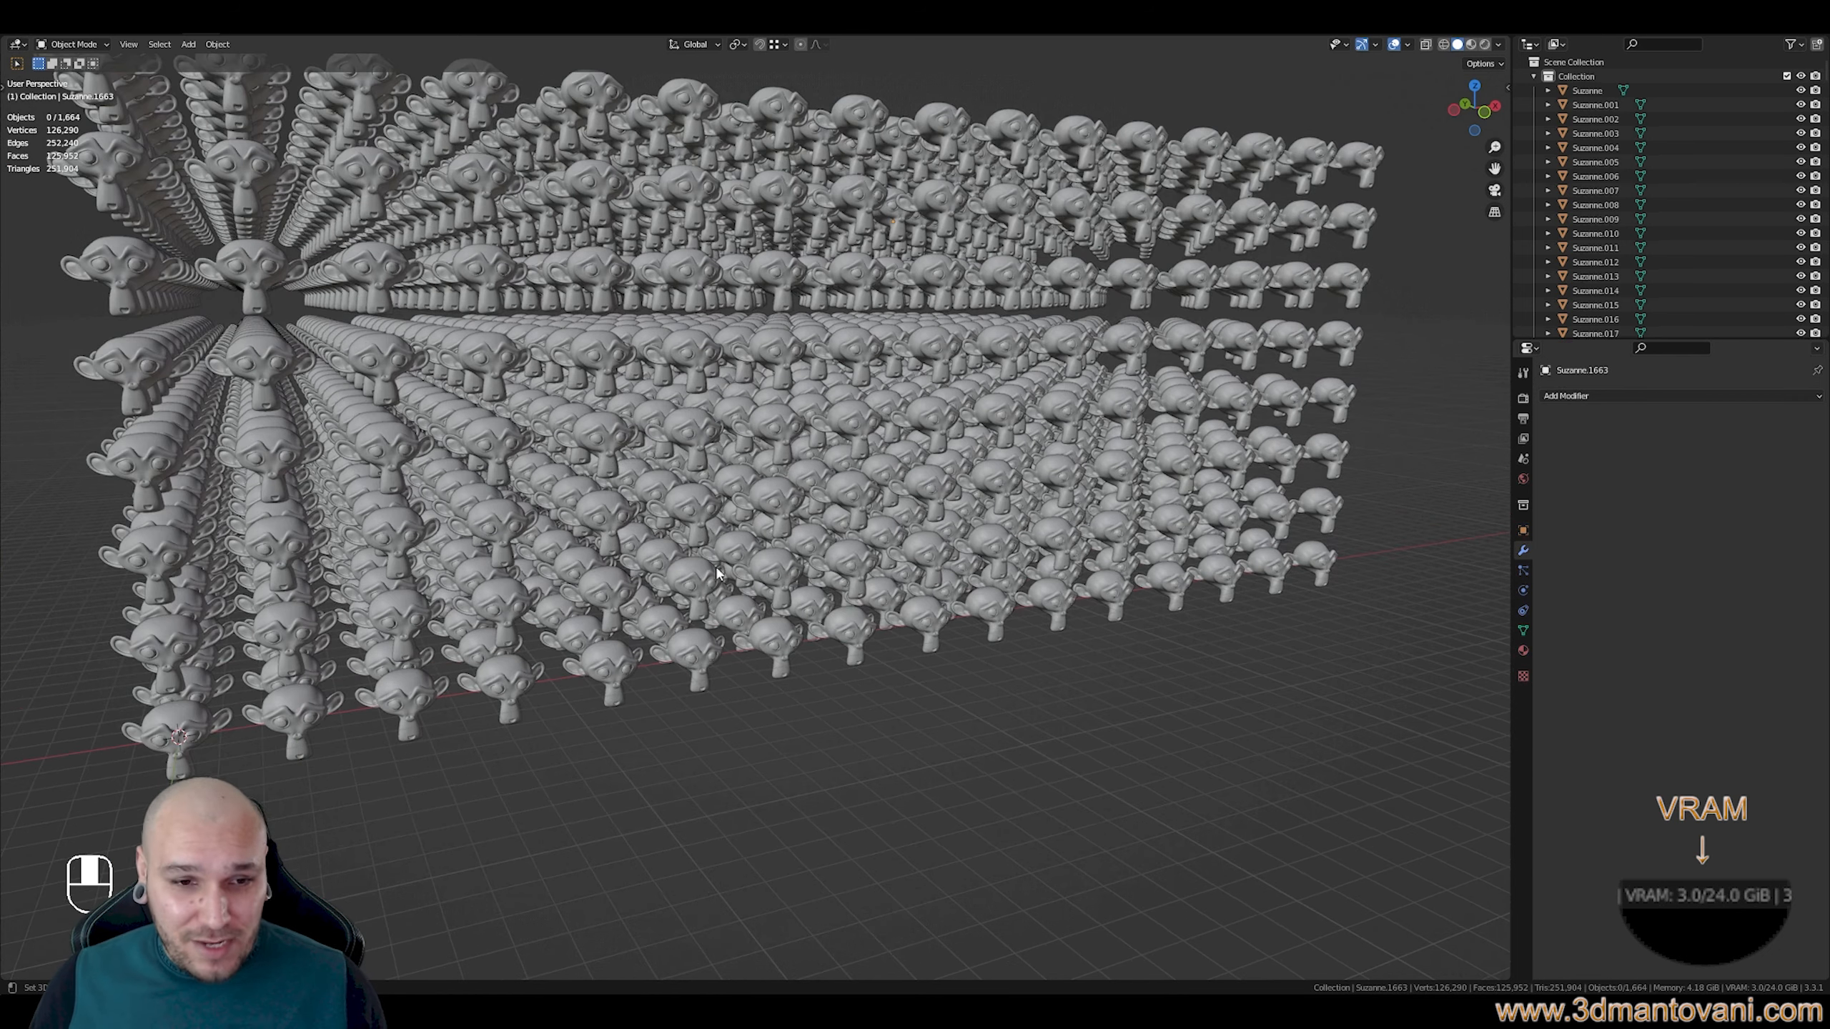
Preview the eight-layer monkey grid in rendered shading from the front, and return to solid shading
middle_drag(840, 605, 727, 587)
key(shift+z)
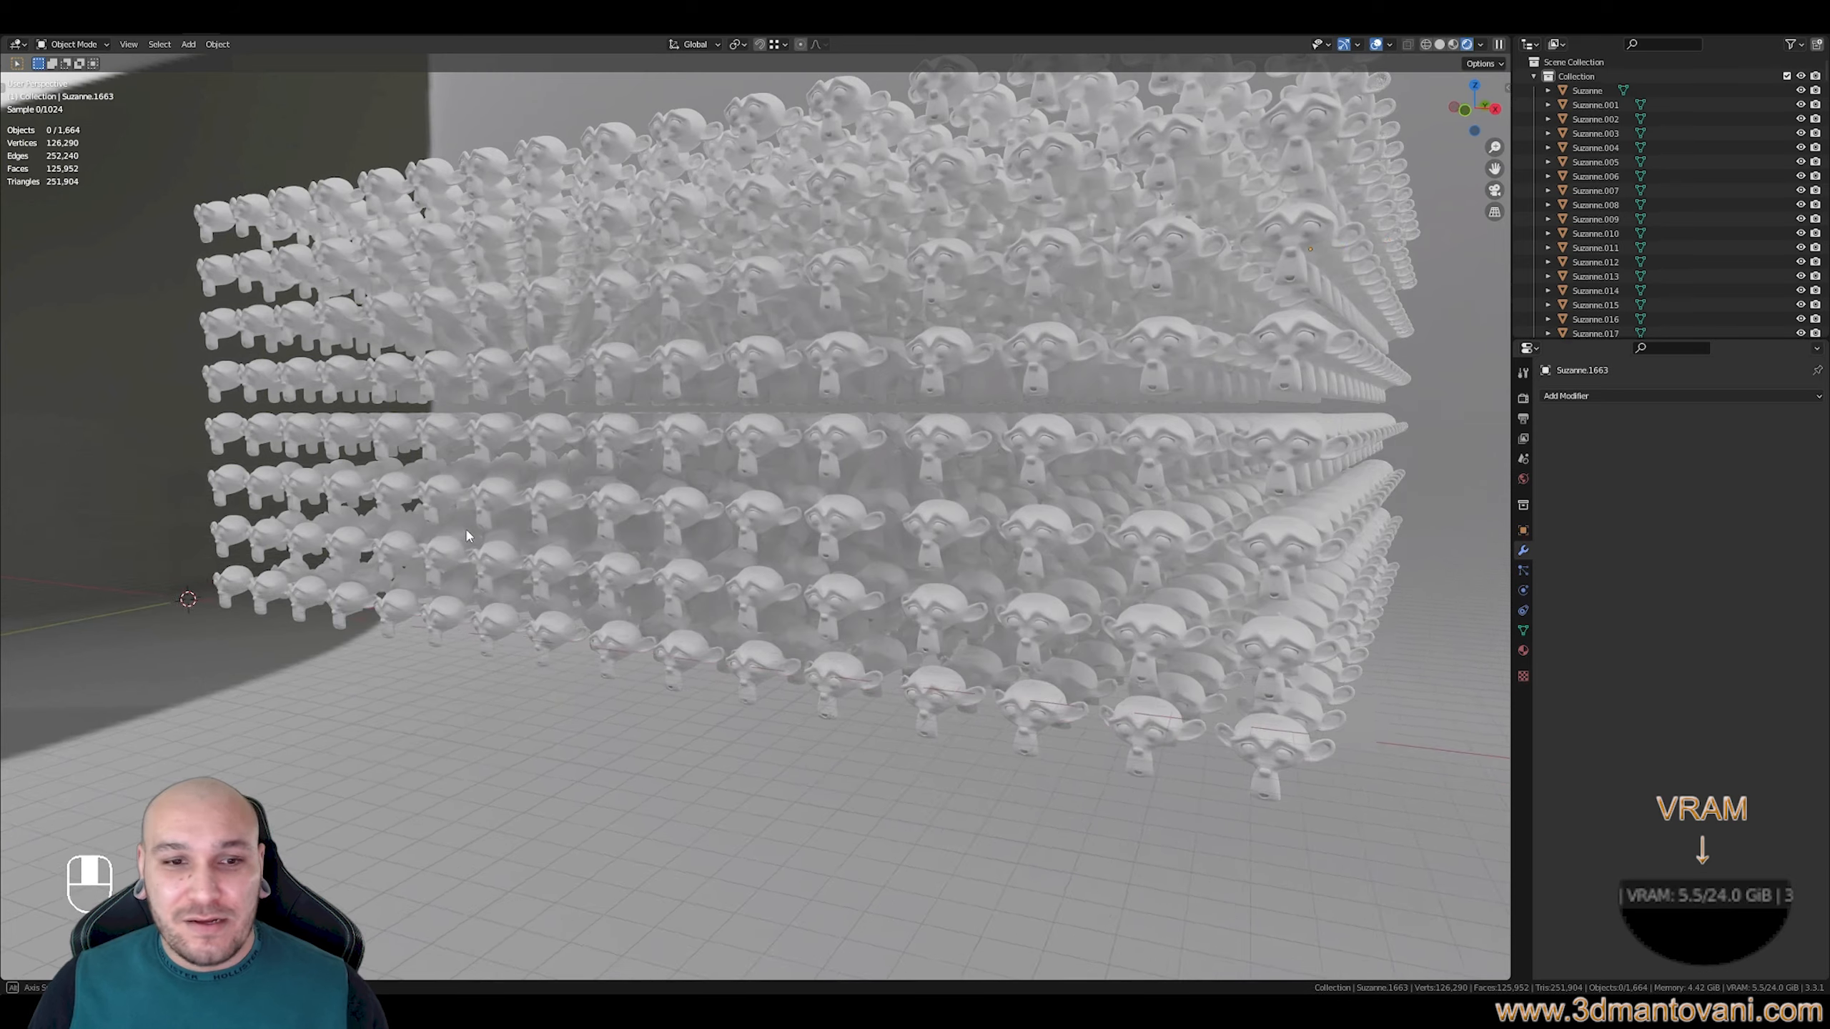
middle_drag(431, 527, 512, 543)
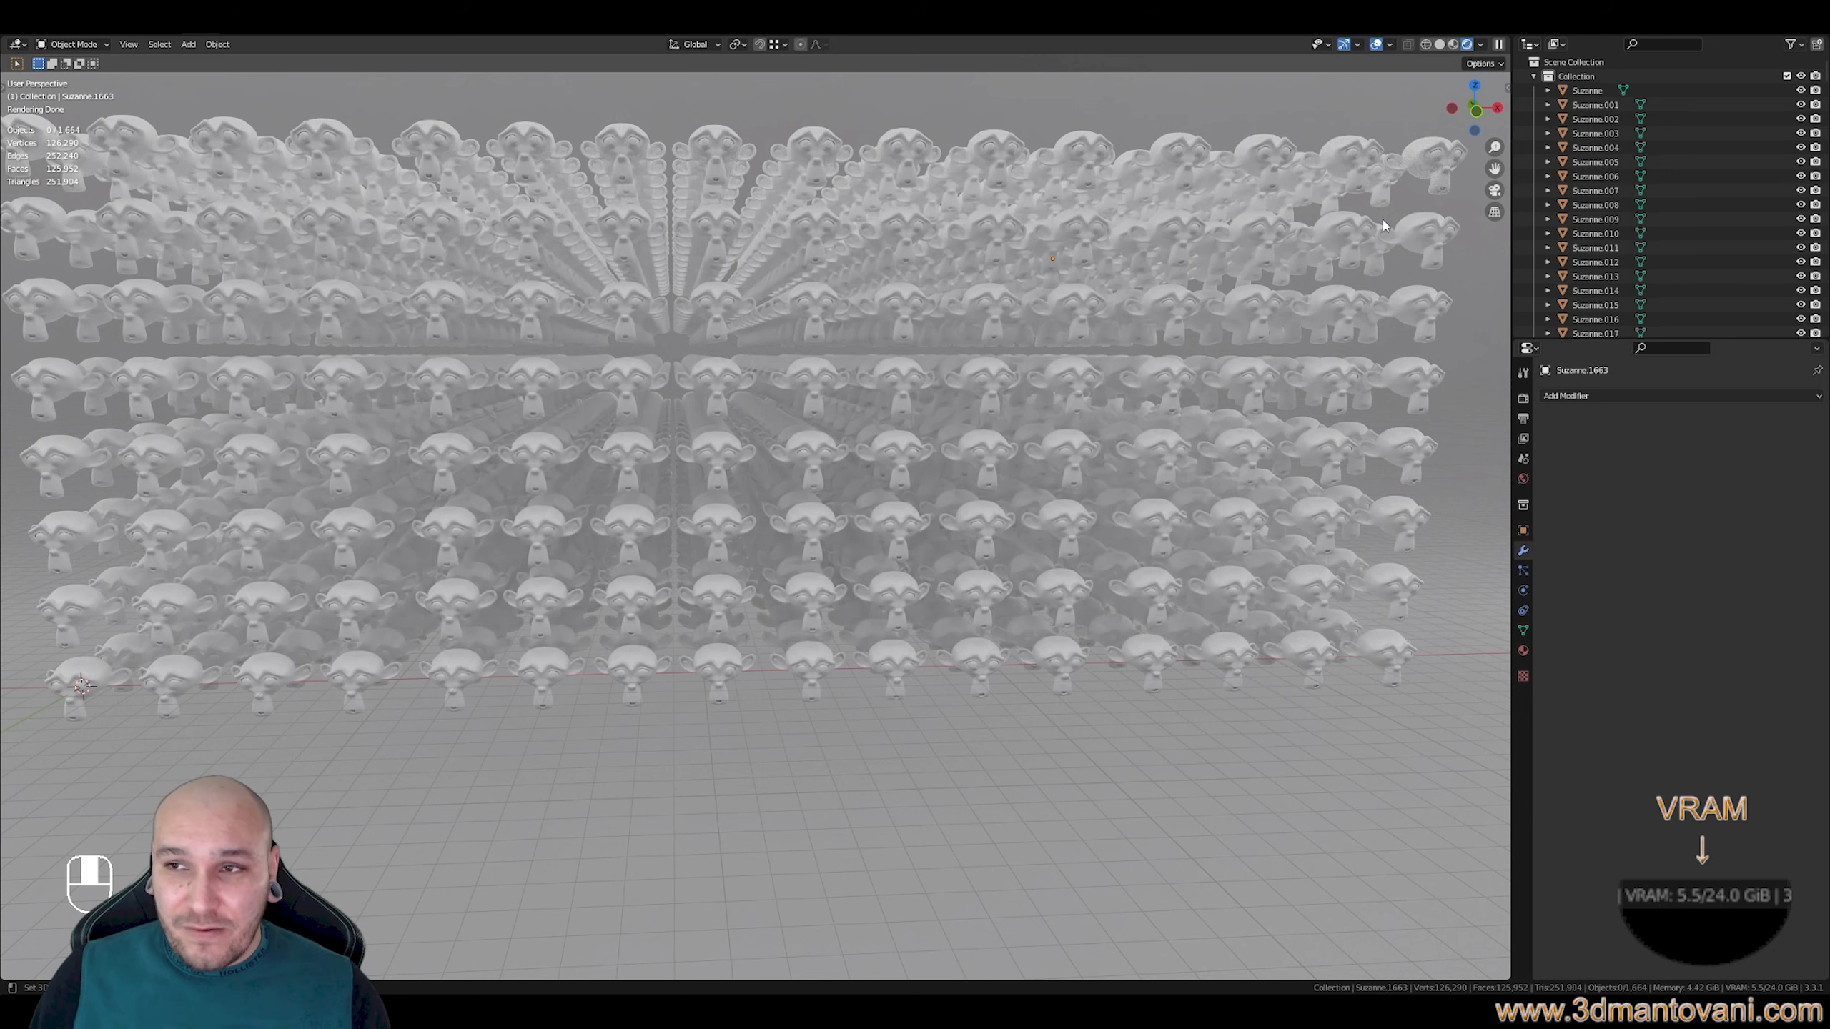
key(shift+z)
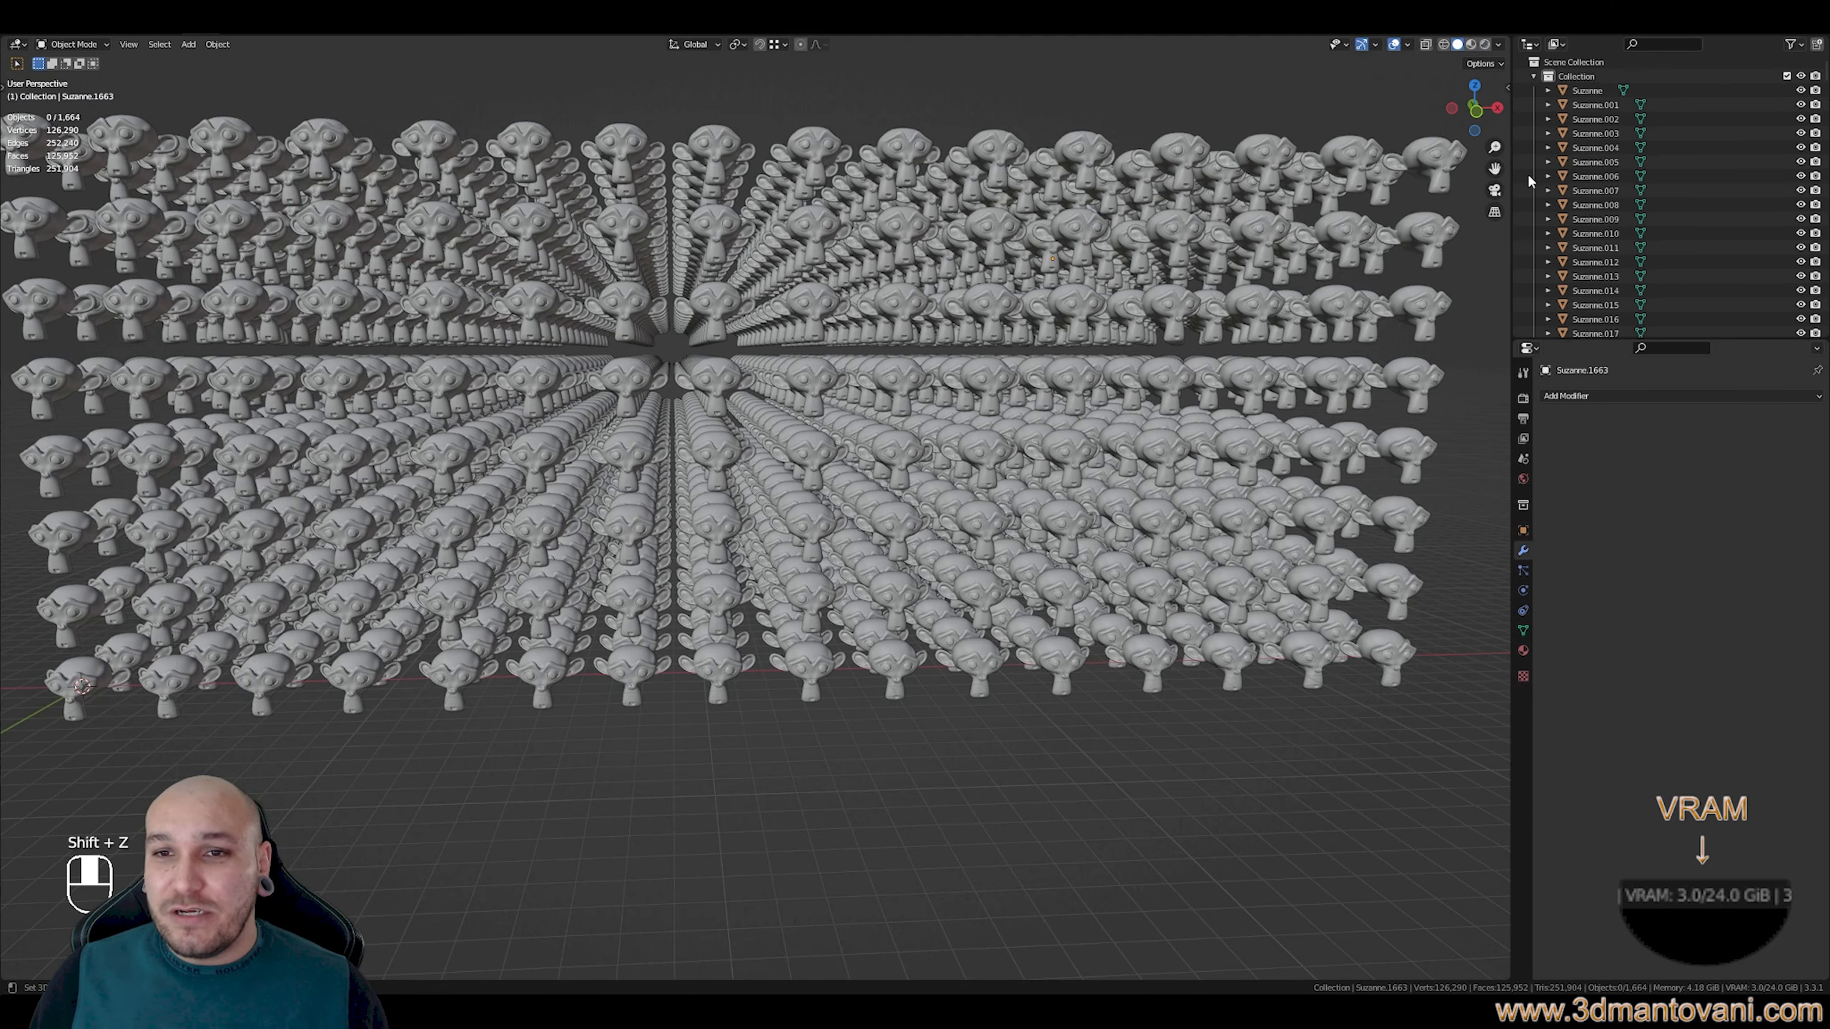
Examine the mesh data under Suzanne and Suzanne.001 and how many objects share that mesh
click(1546, 92)
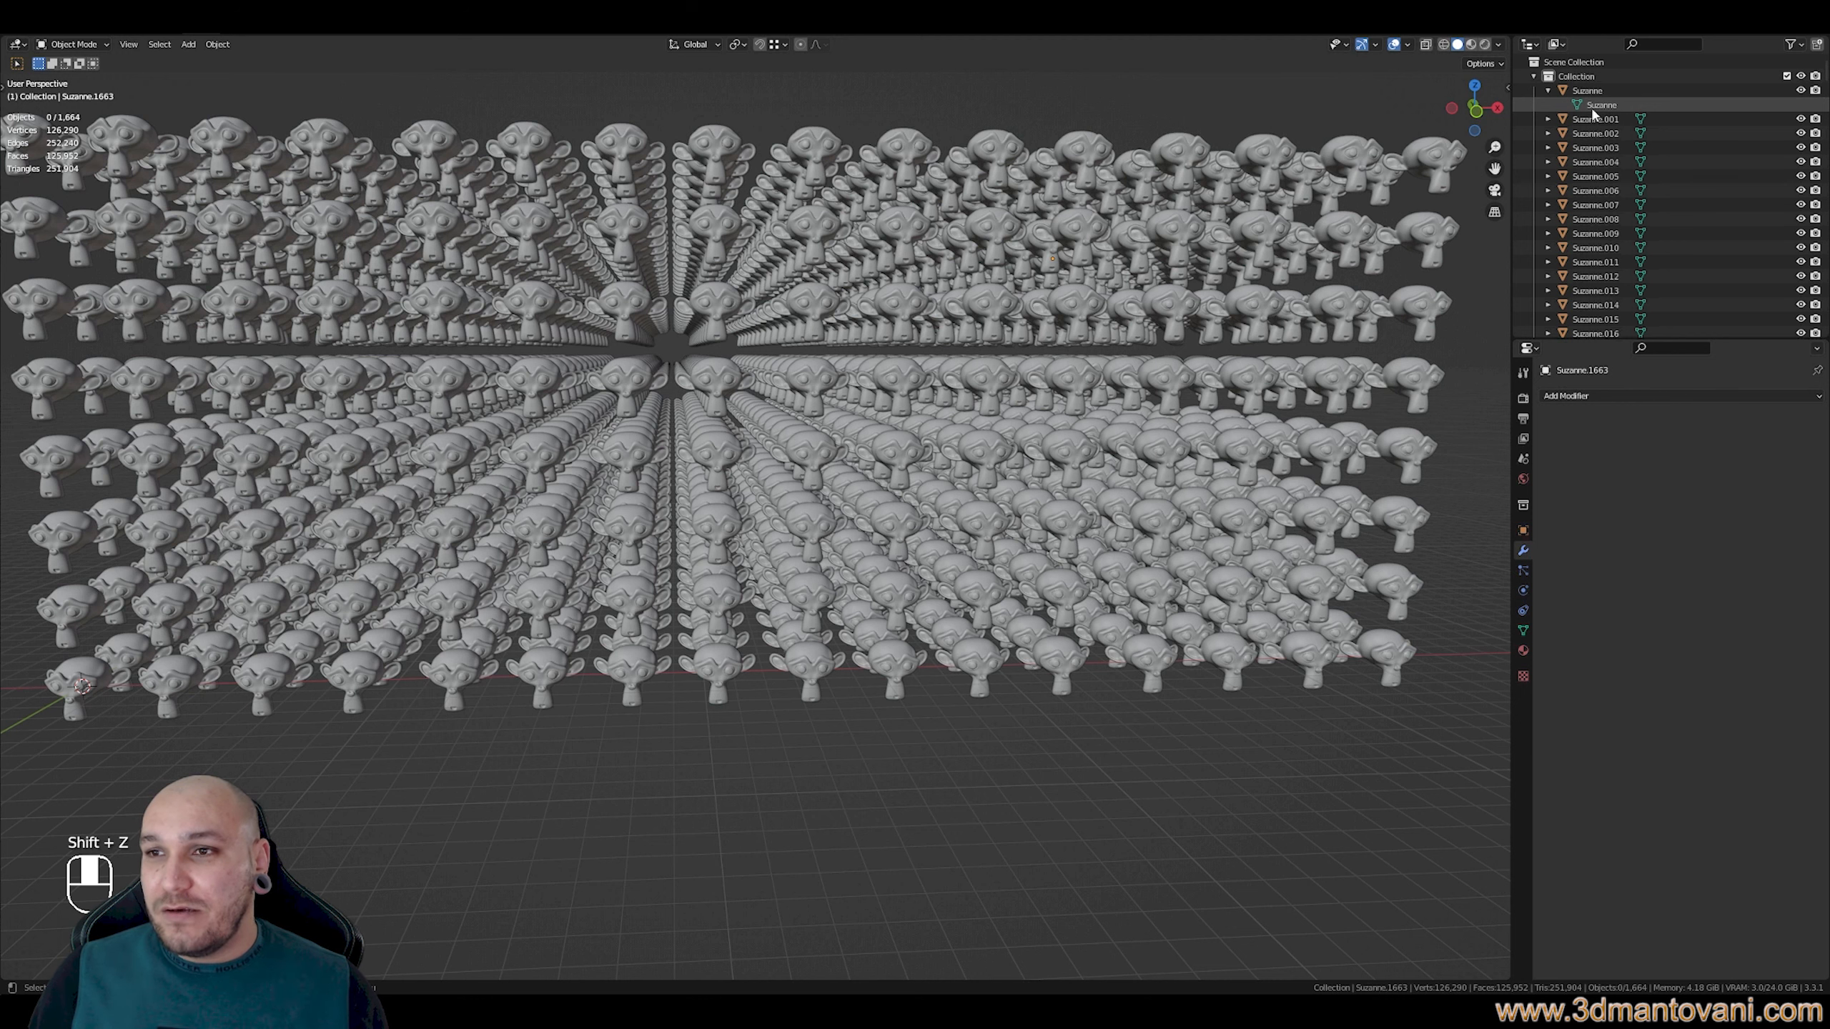
click(1593, 106)
click(1548, 118)
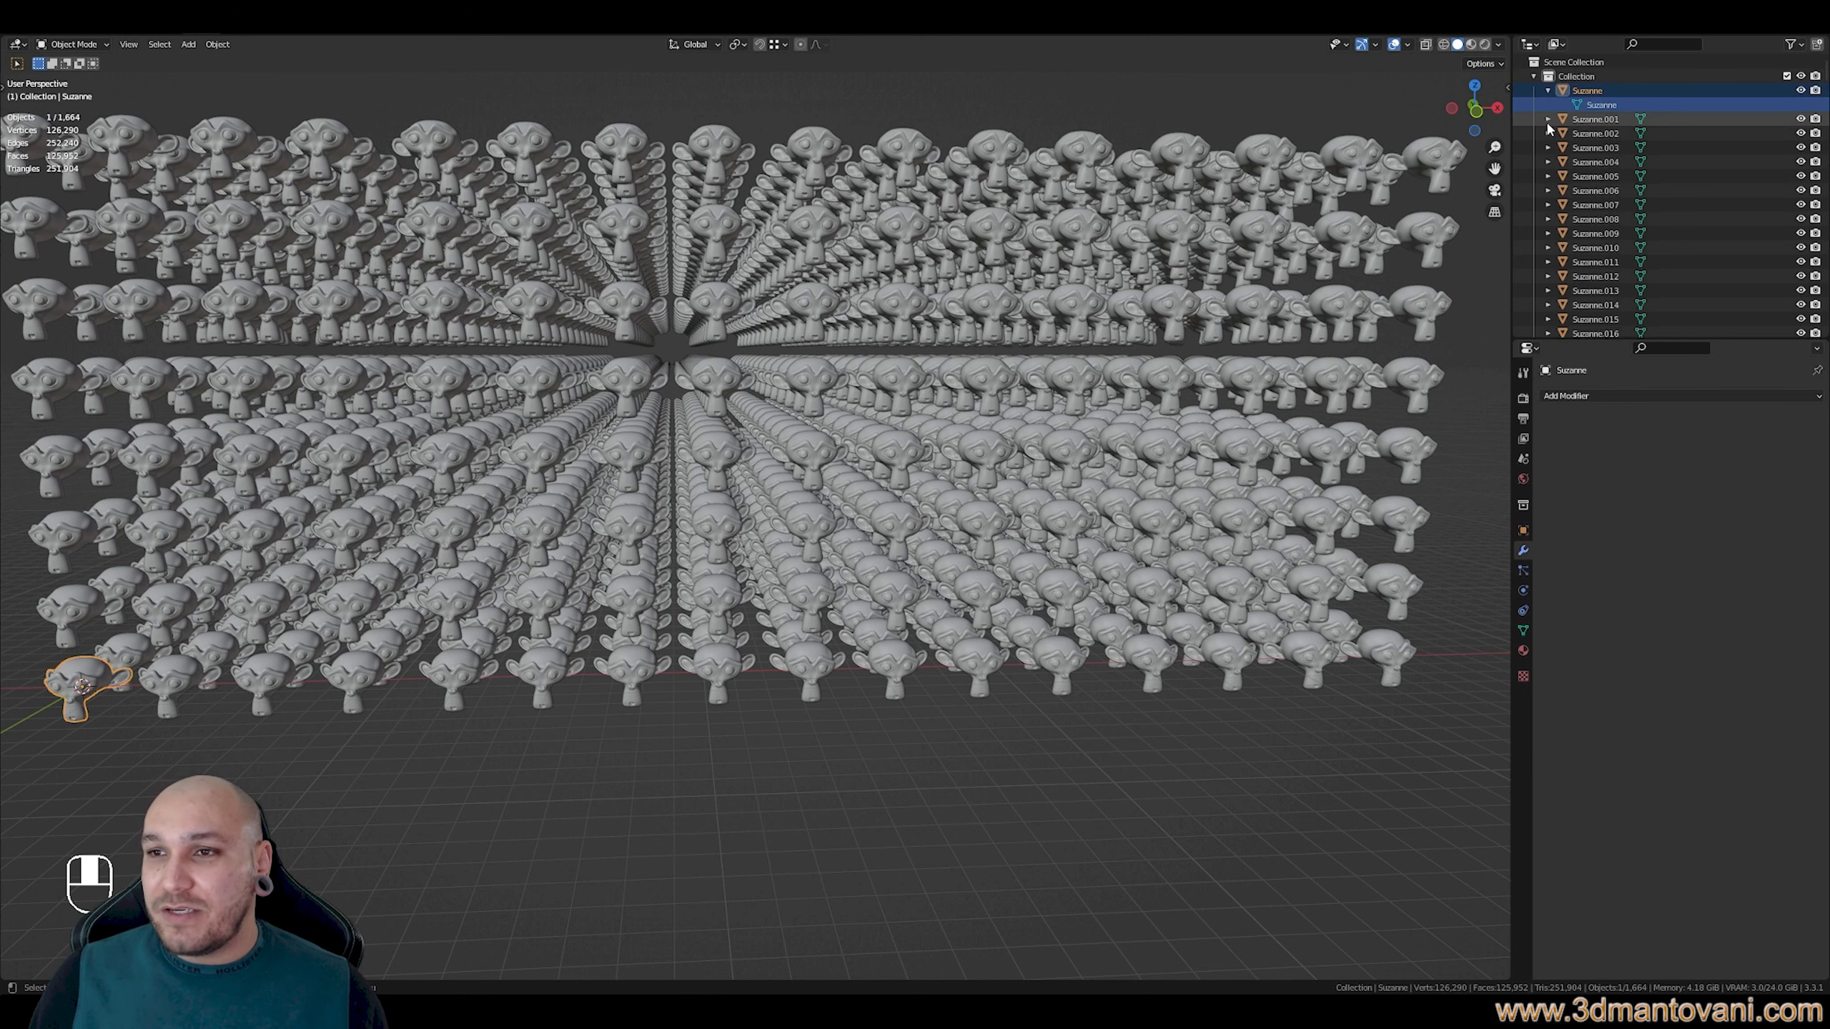
click(1606, 121)
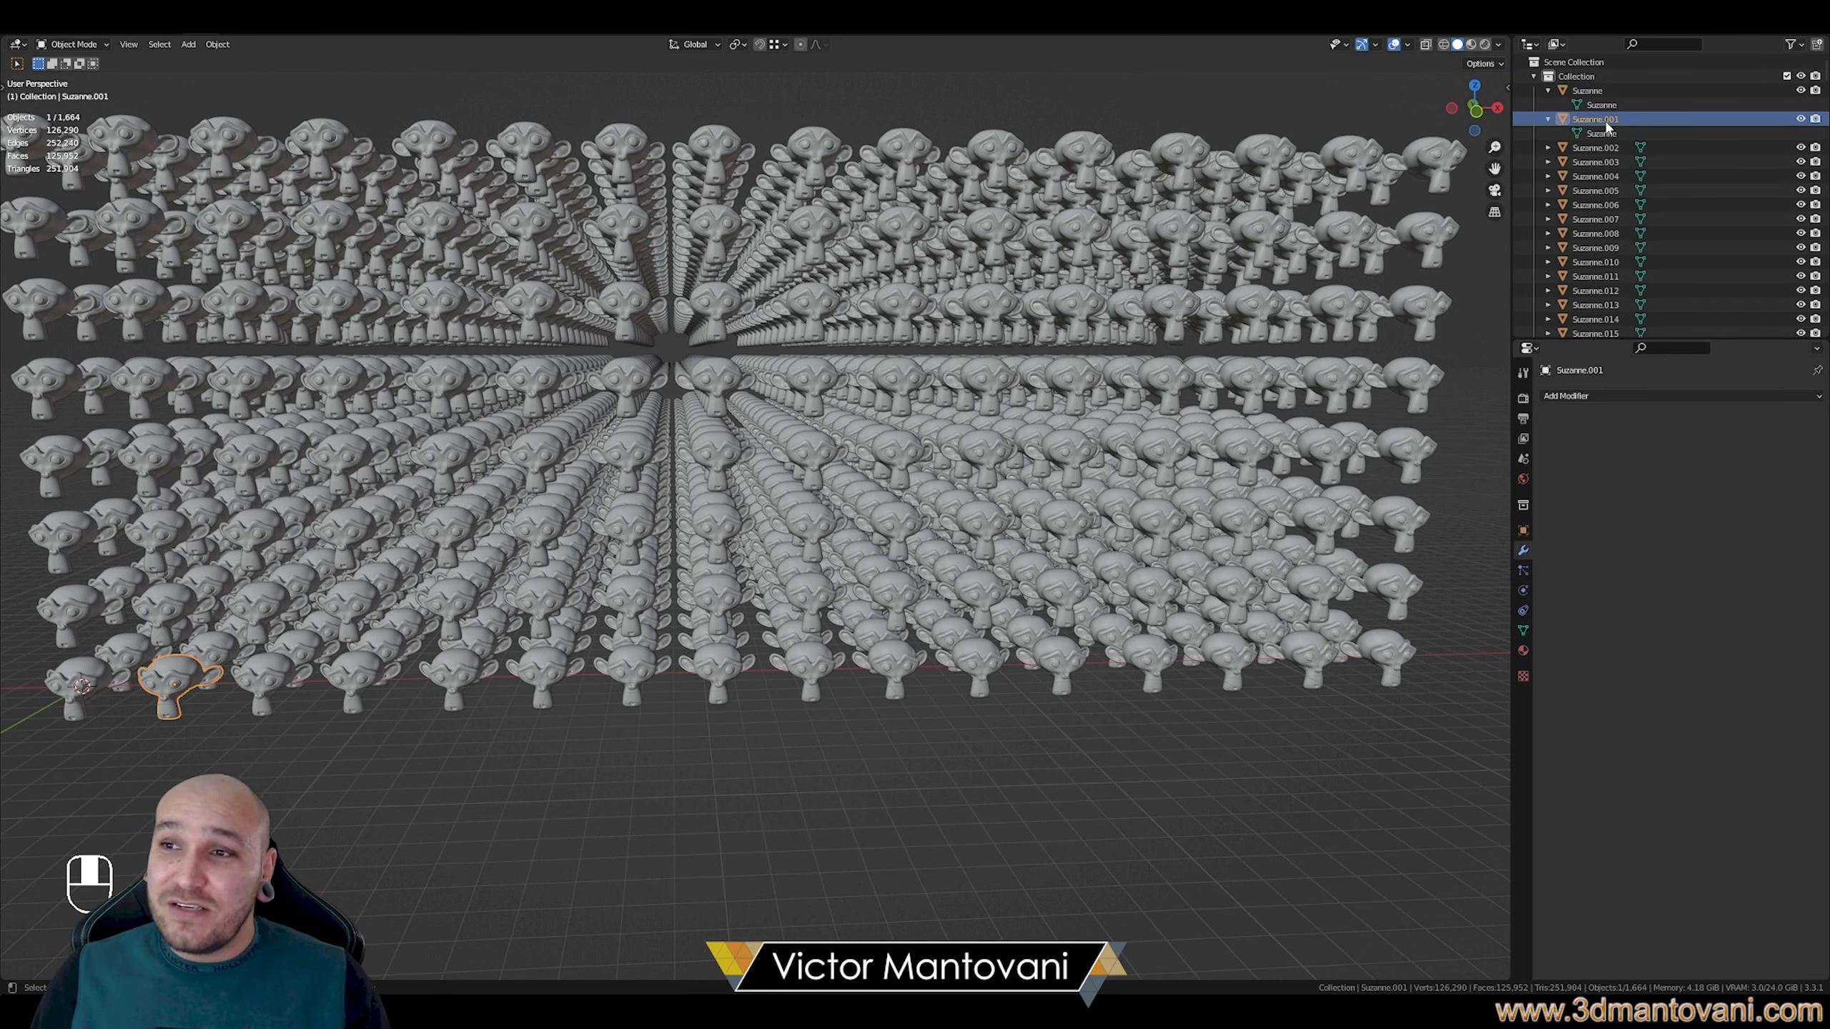
click(1604, 134)
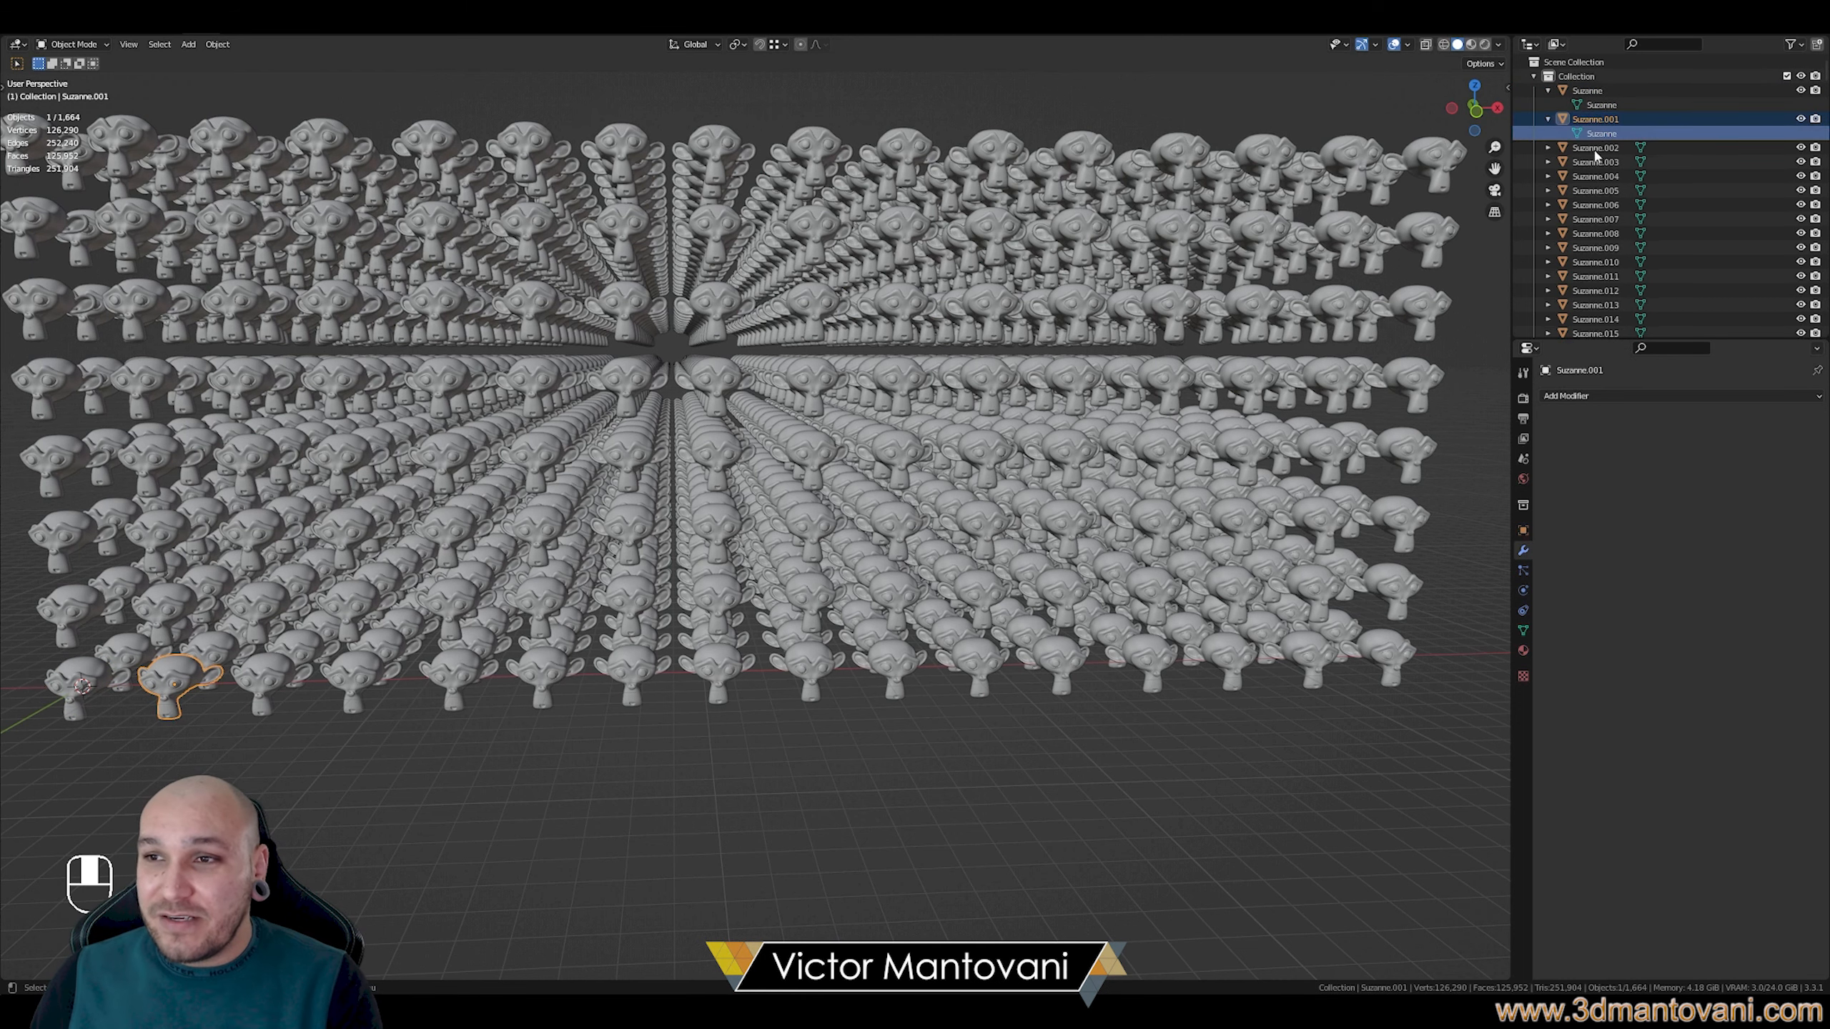
click(1524, 631)
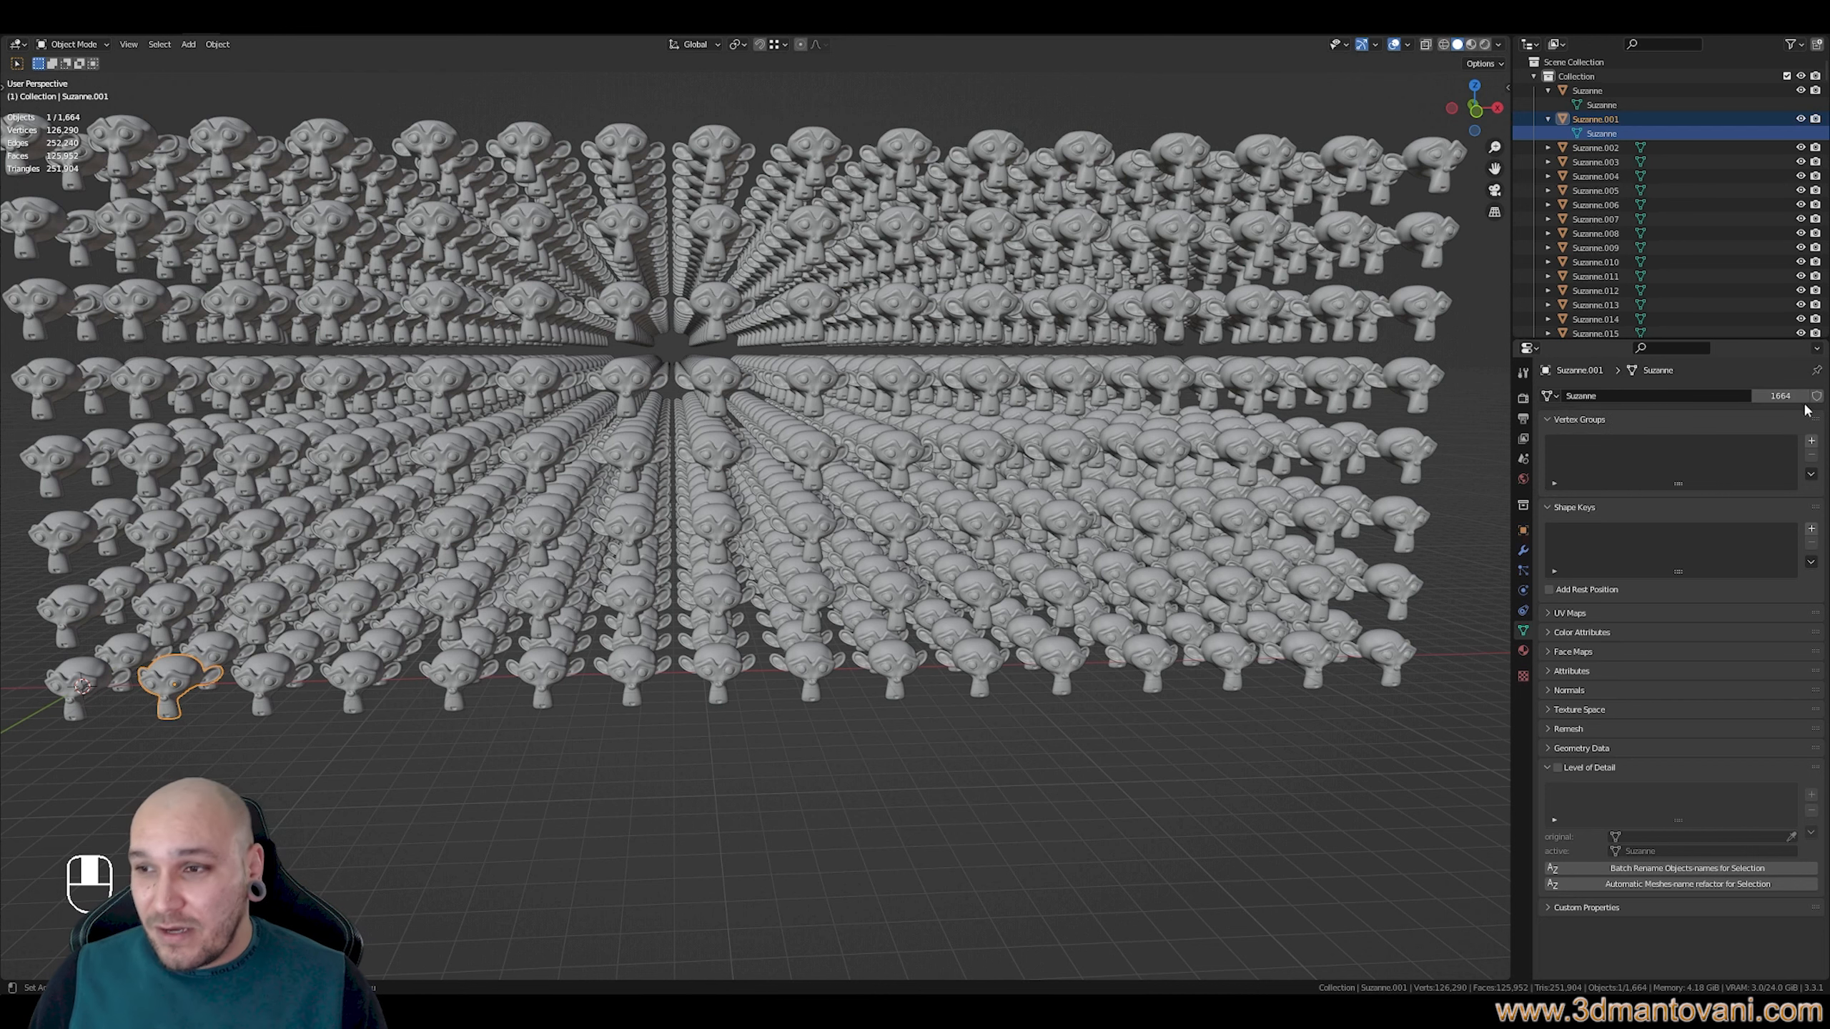
Delete every monkey except the original one at the grid's front lower corner
scroll(912, 425, down, 2)
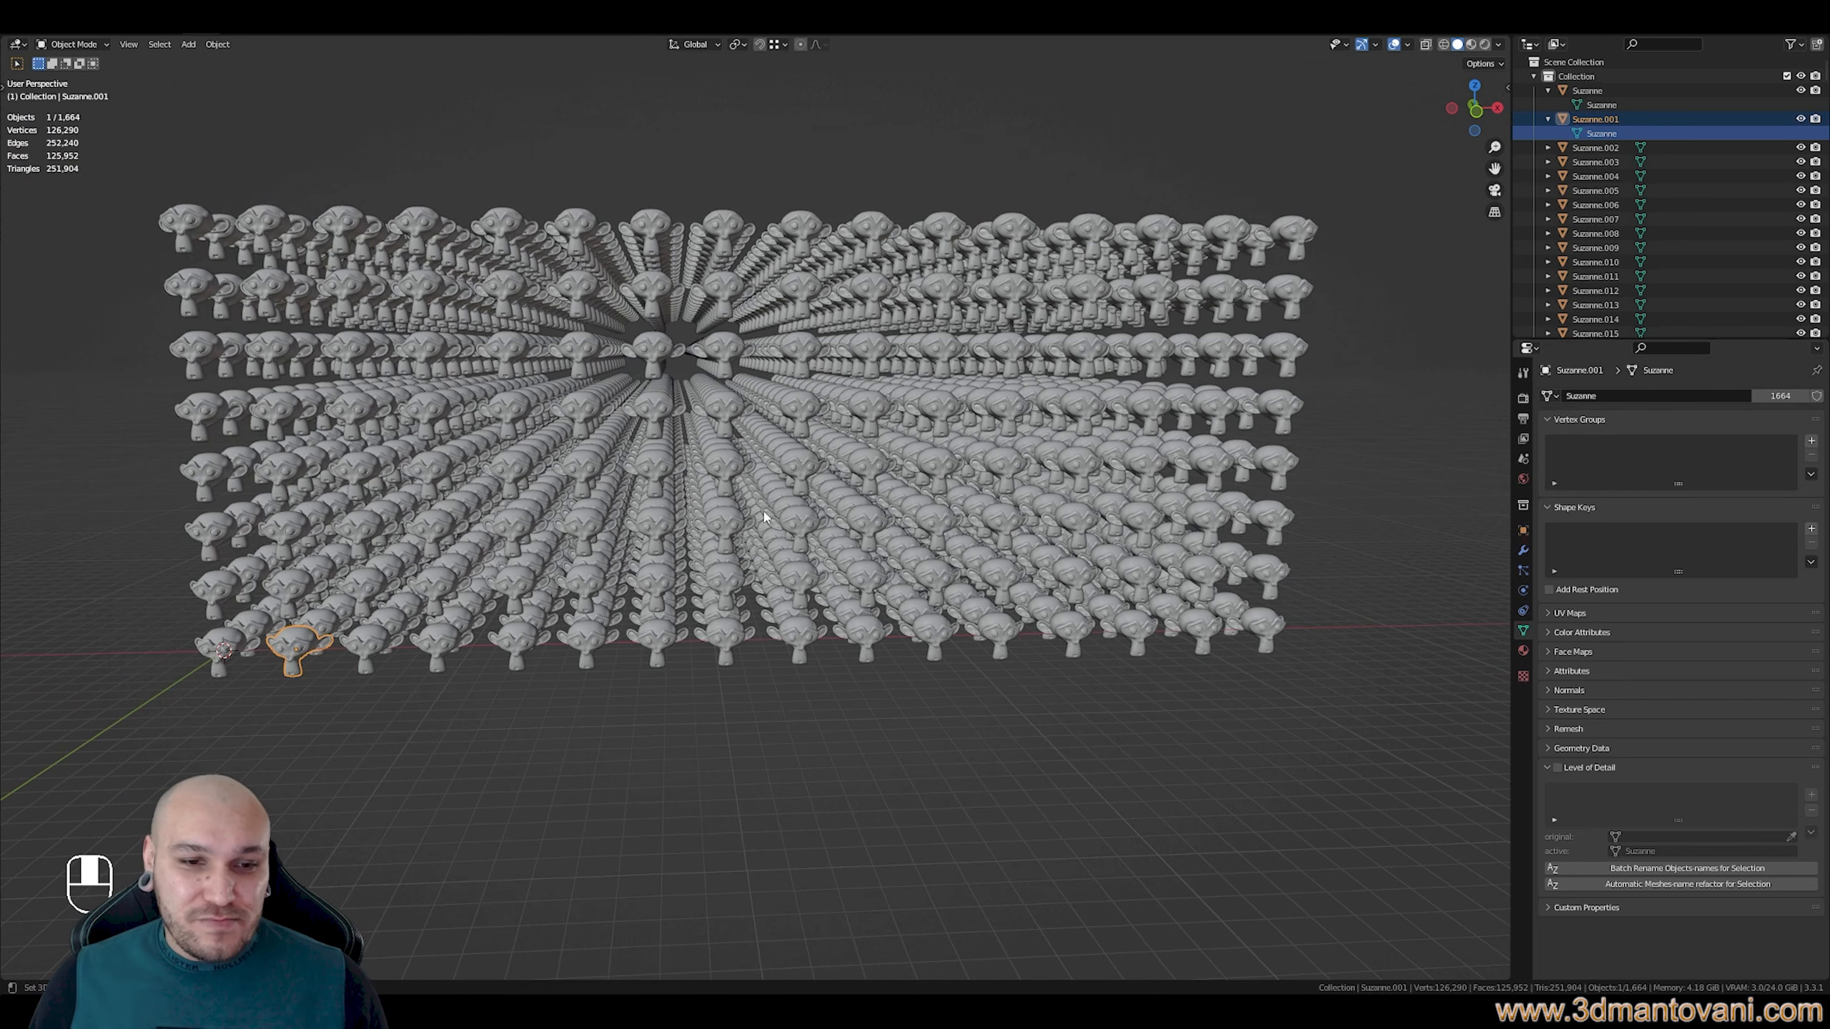
key(alt+a)
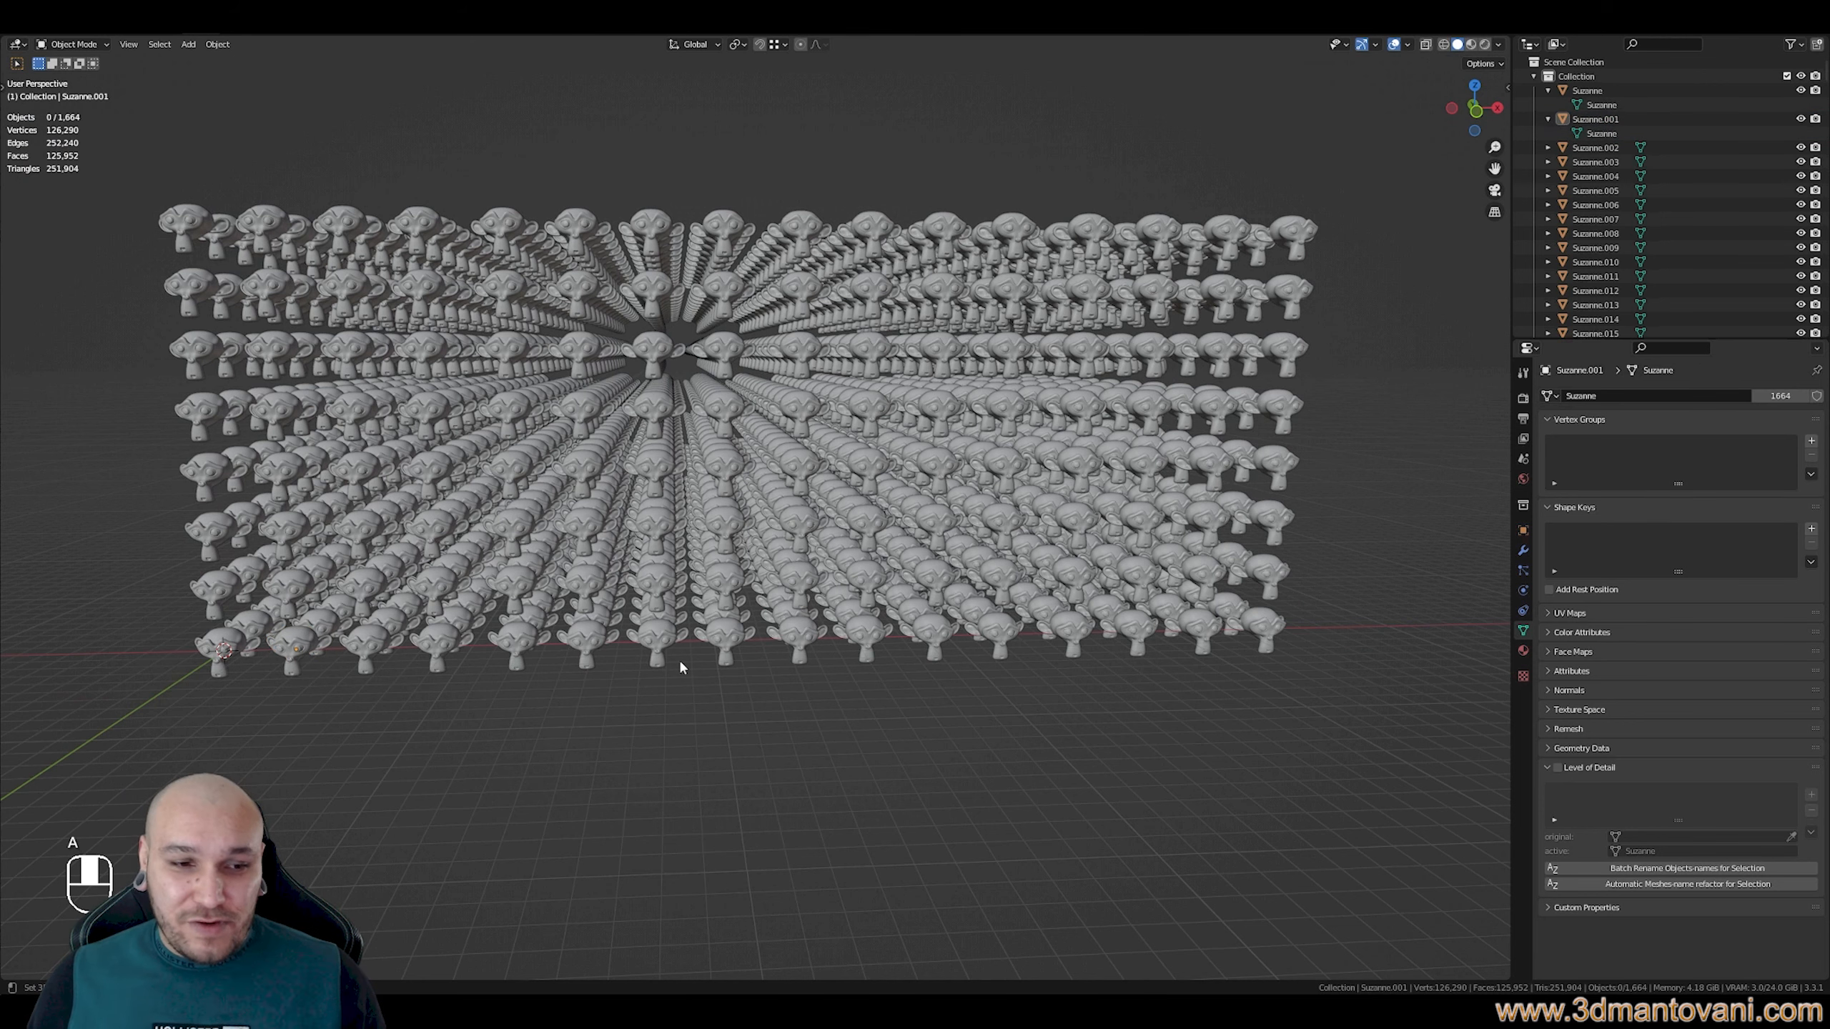
key(a)
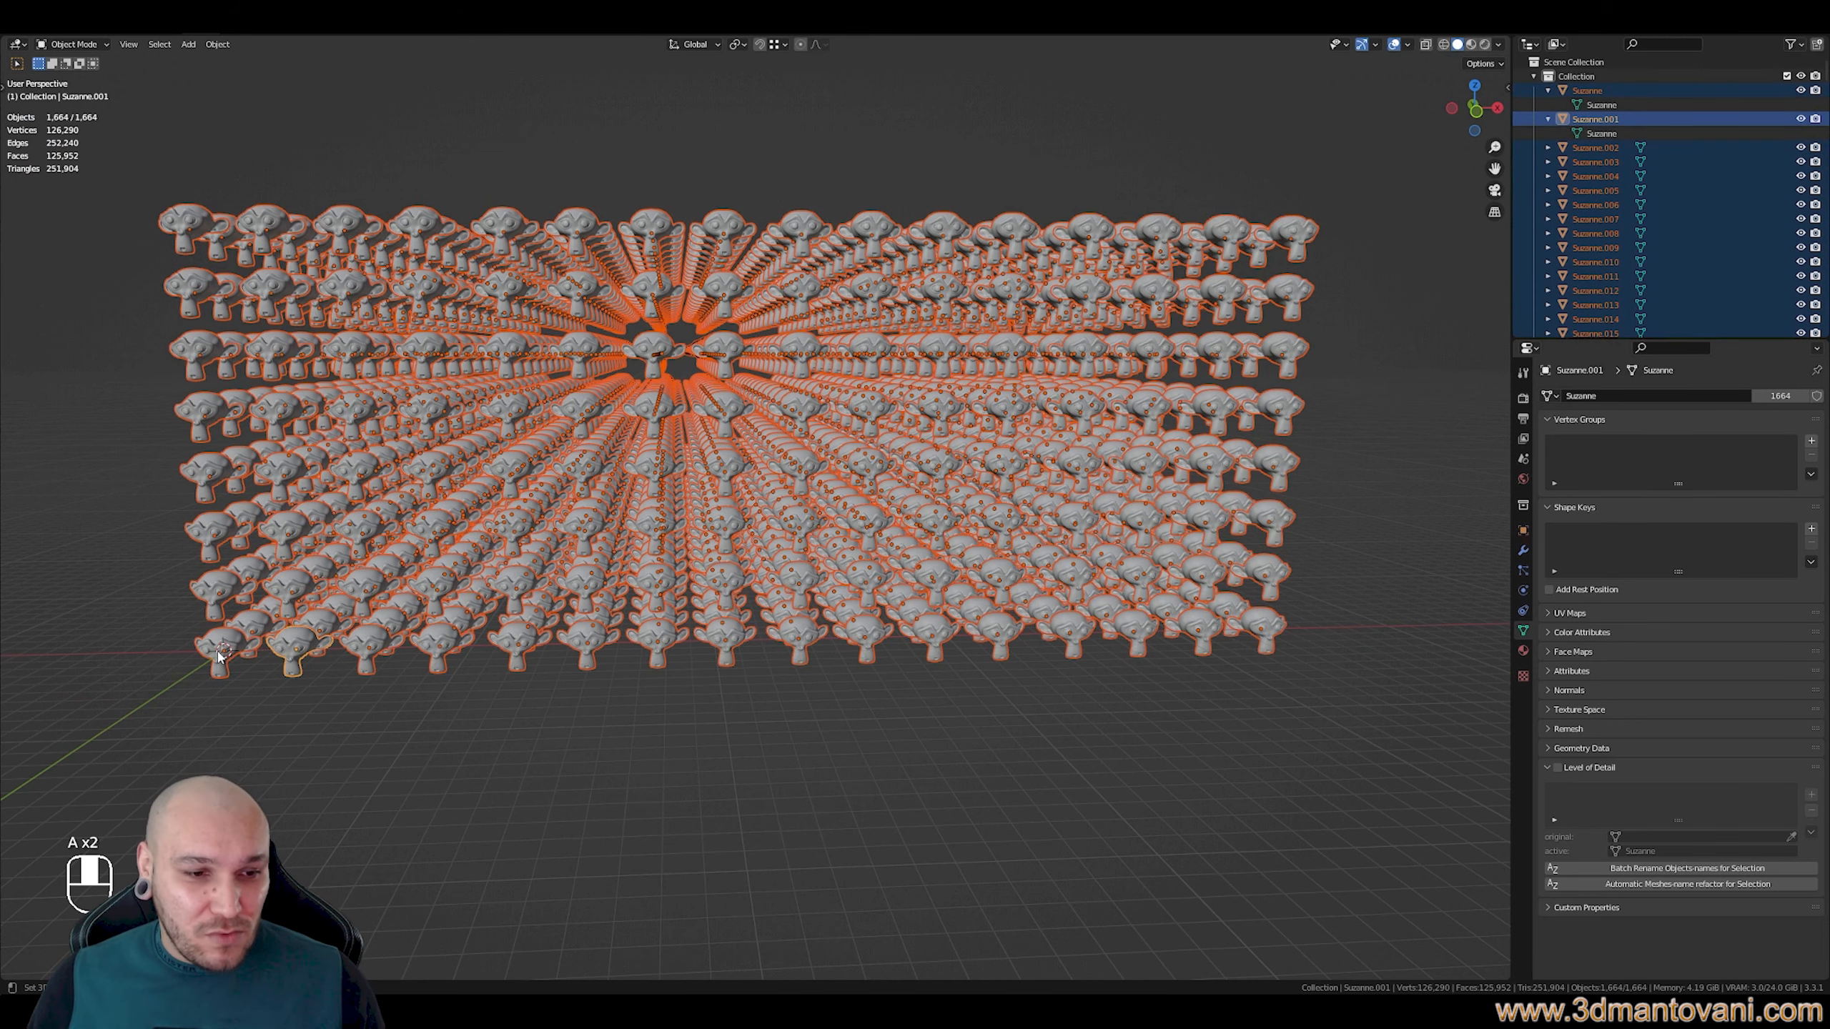
click(219, 656)
key(ctrl+i)
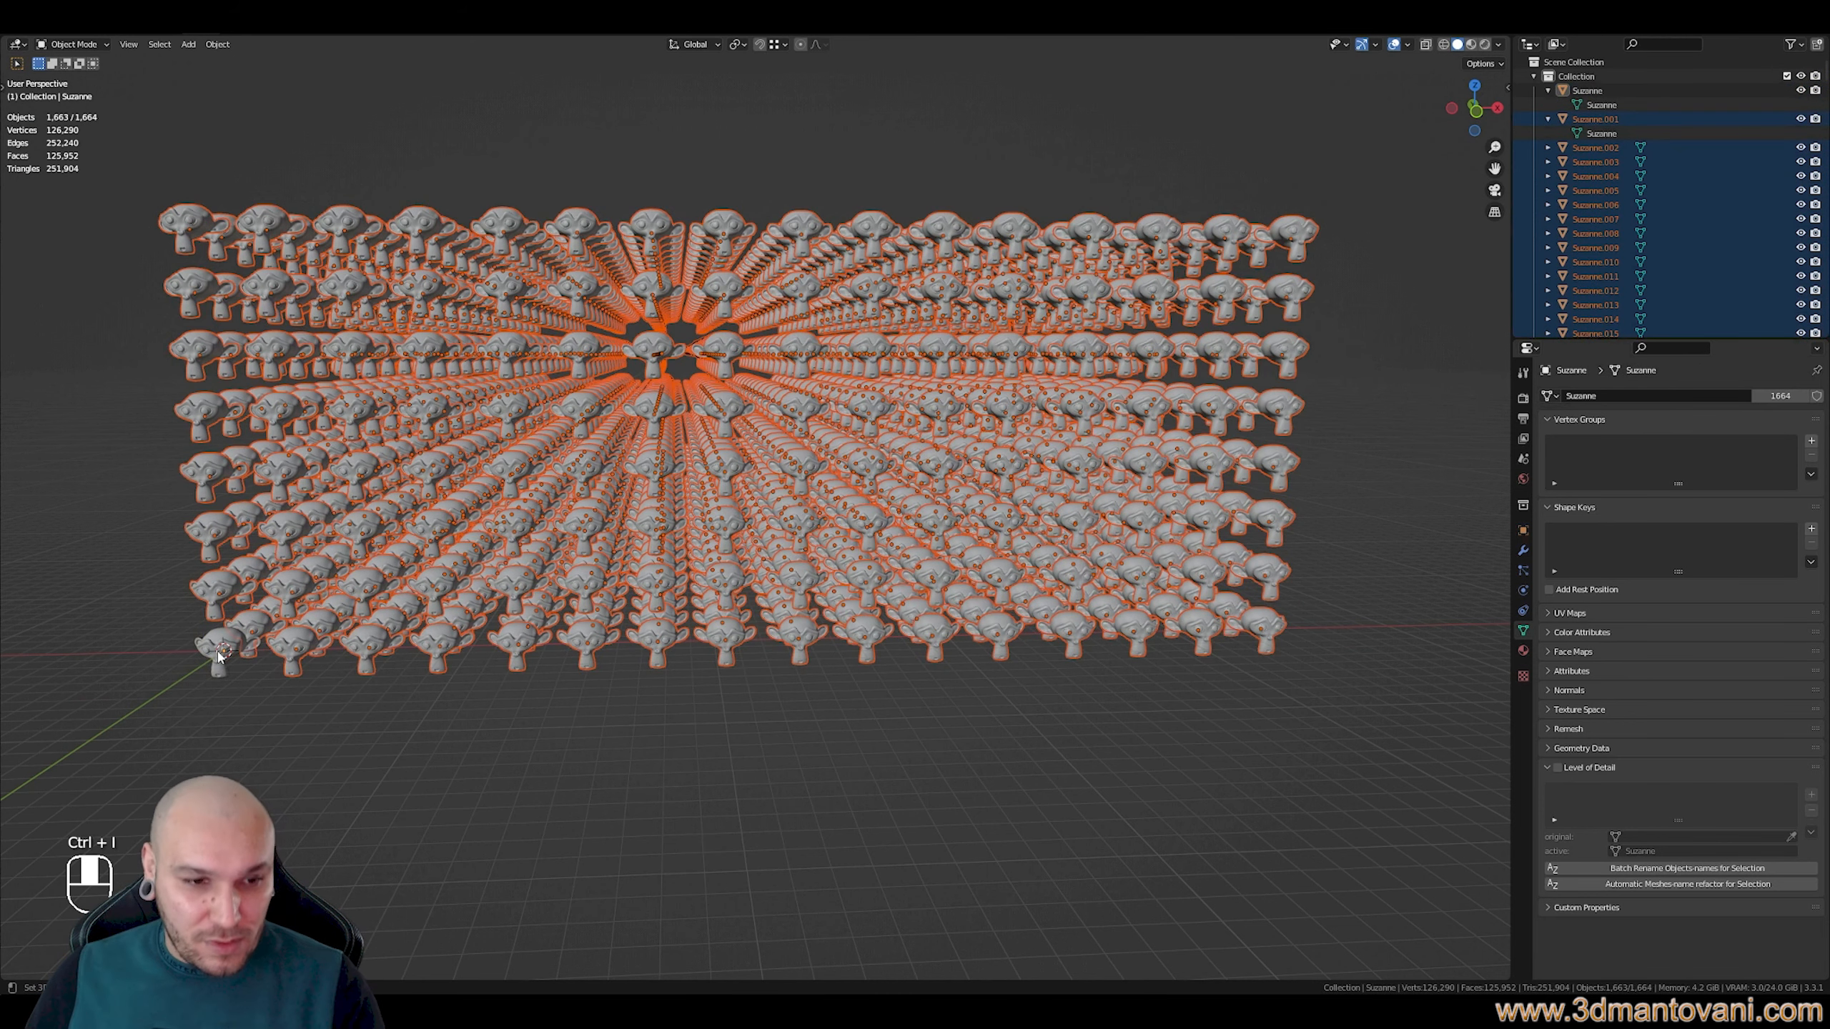
key(Delete)
Place a regular duplicate of the remaining monkey along the X axis and repeat it three times for a row of five
click(224, 651)
key(shift+d)
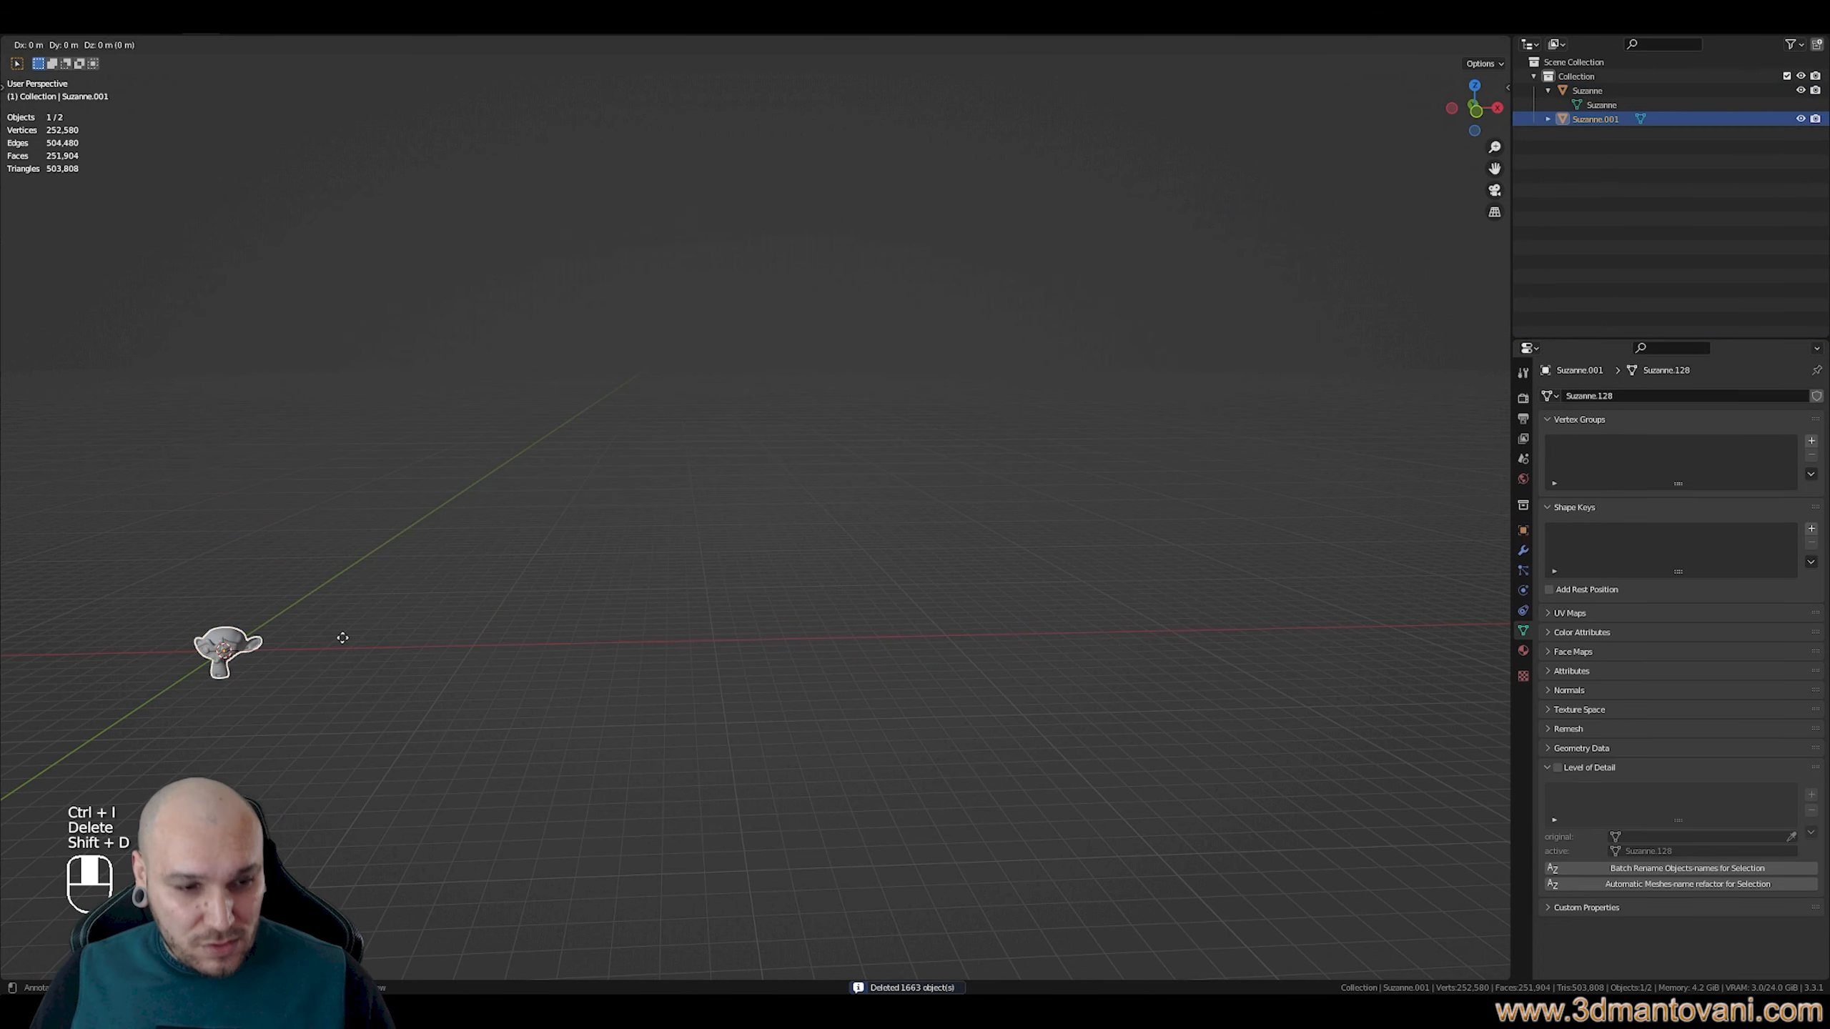
key(x)
click(405, 655)
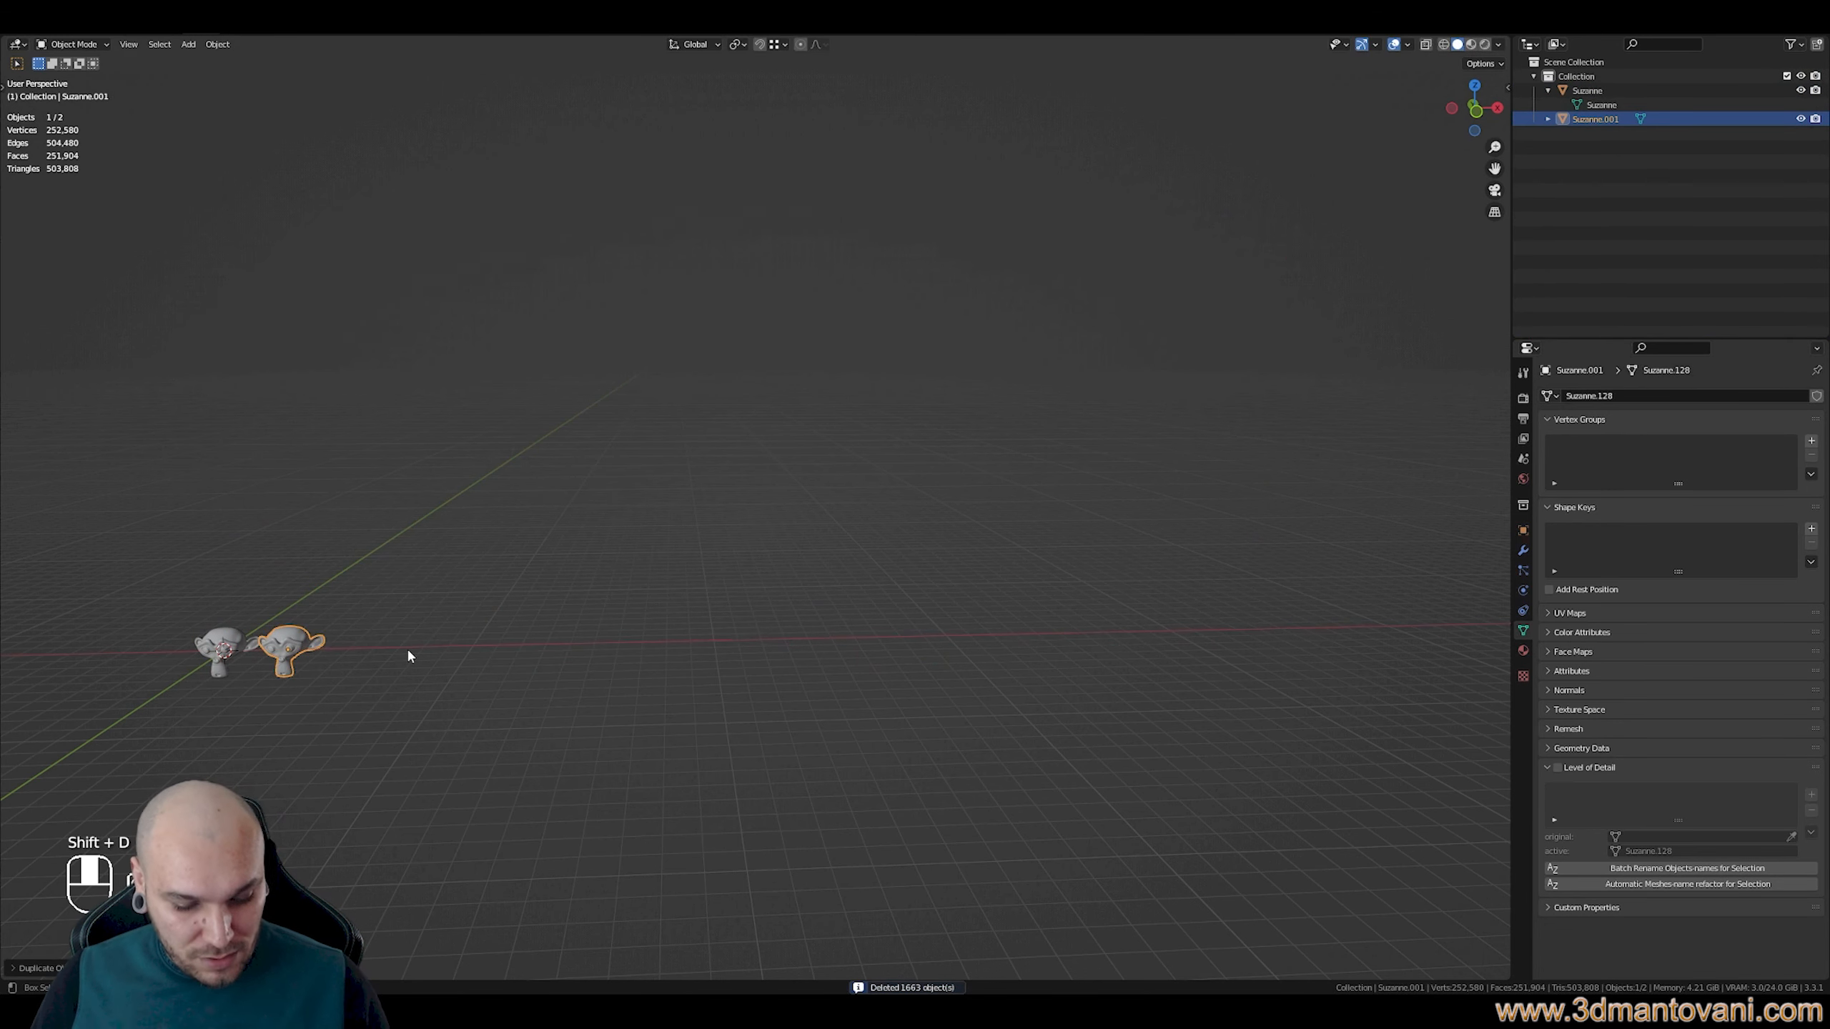
key(shift+r)
key(shift+r)
key(shift+r)
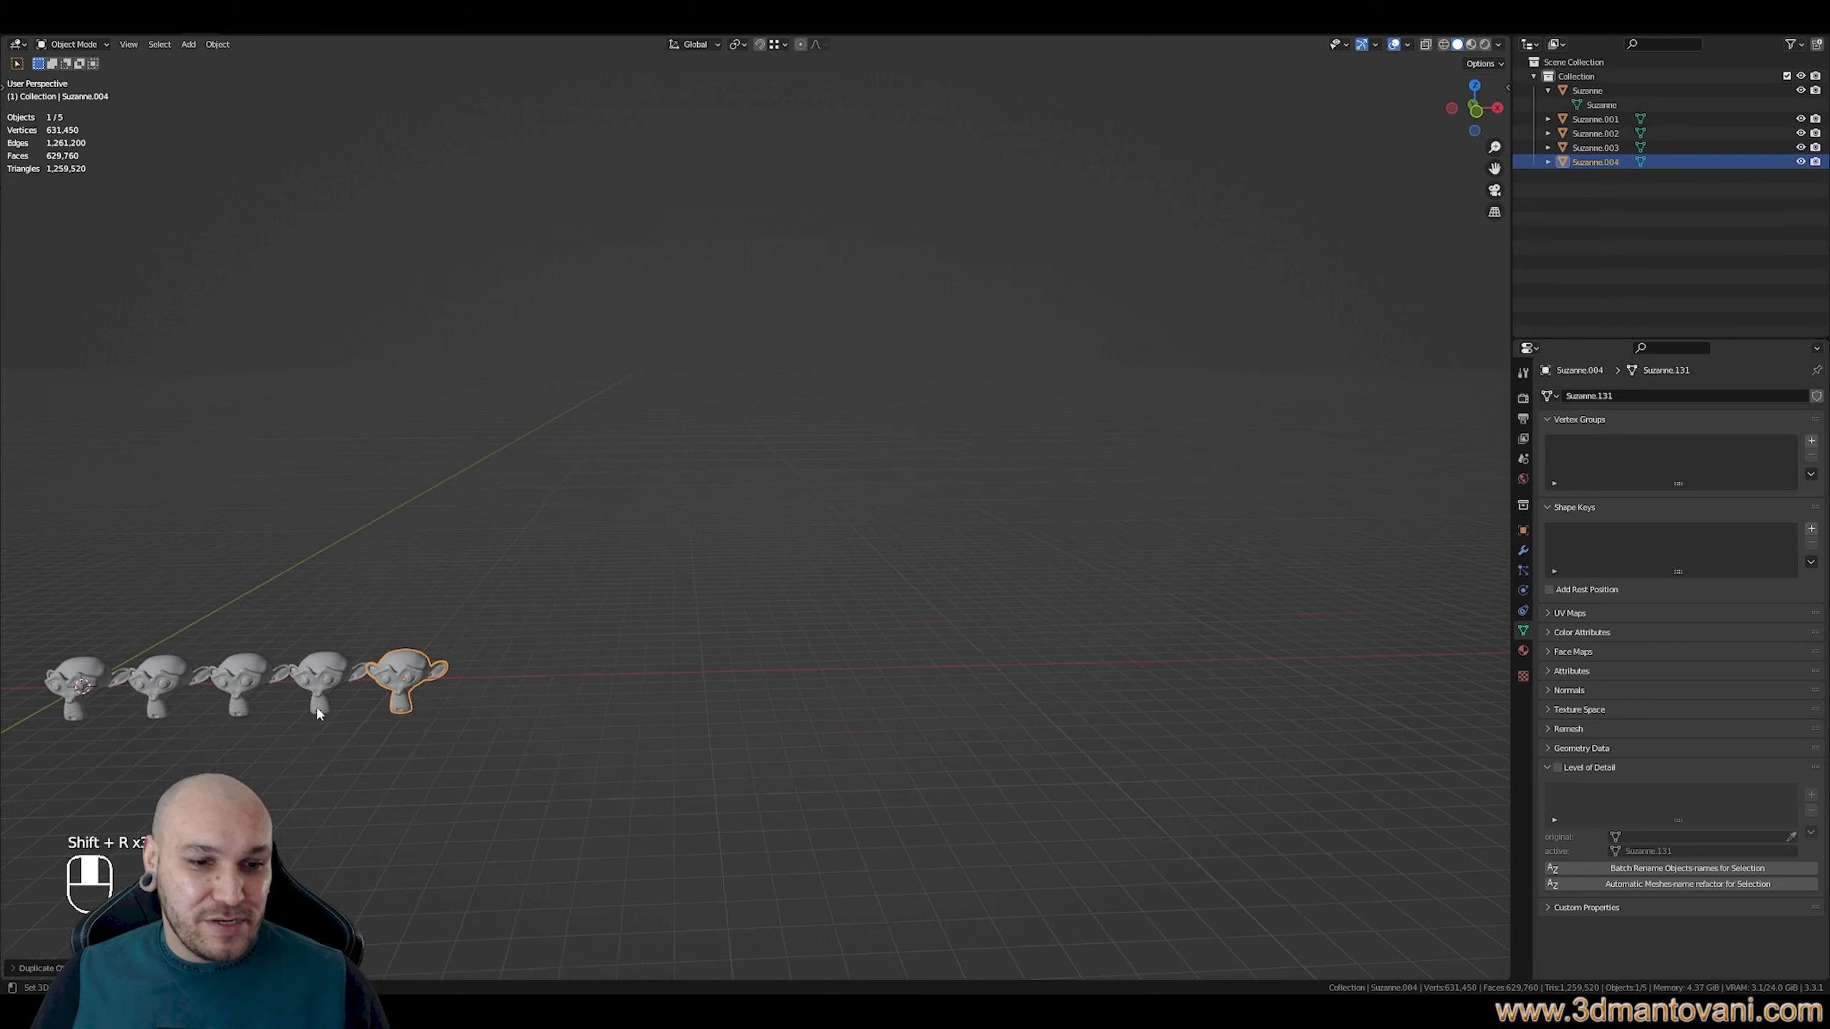
Examine the mesh data name under each of the five regularly duplicated monkeys, from Suzanne to Suzanne.004
shift+middle_drag(316, 706, 749, 620)
scroll(755, 591, up, 3)
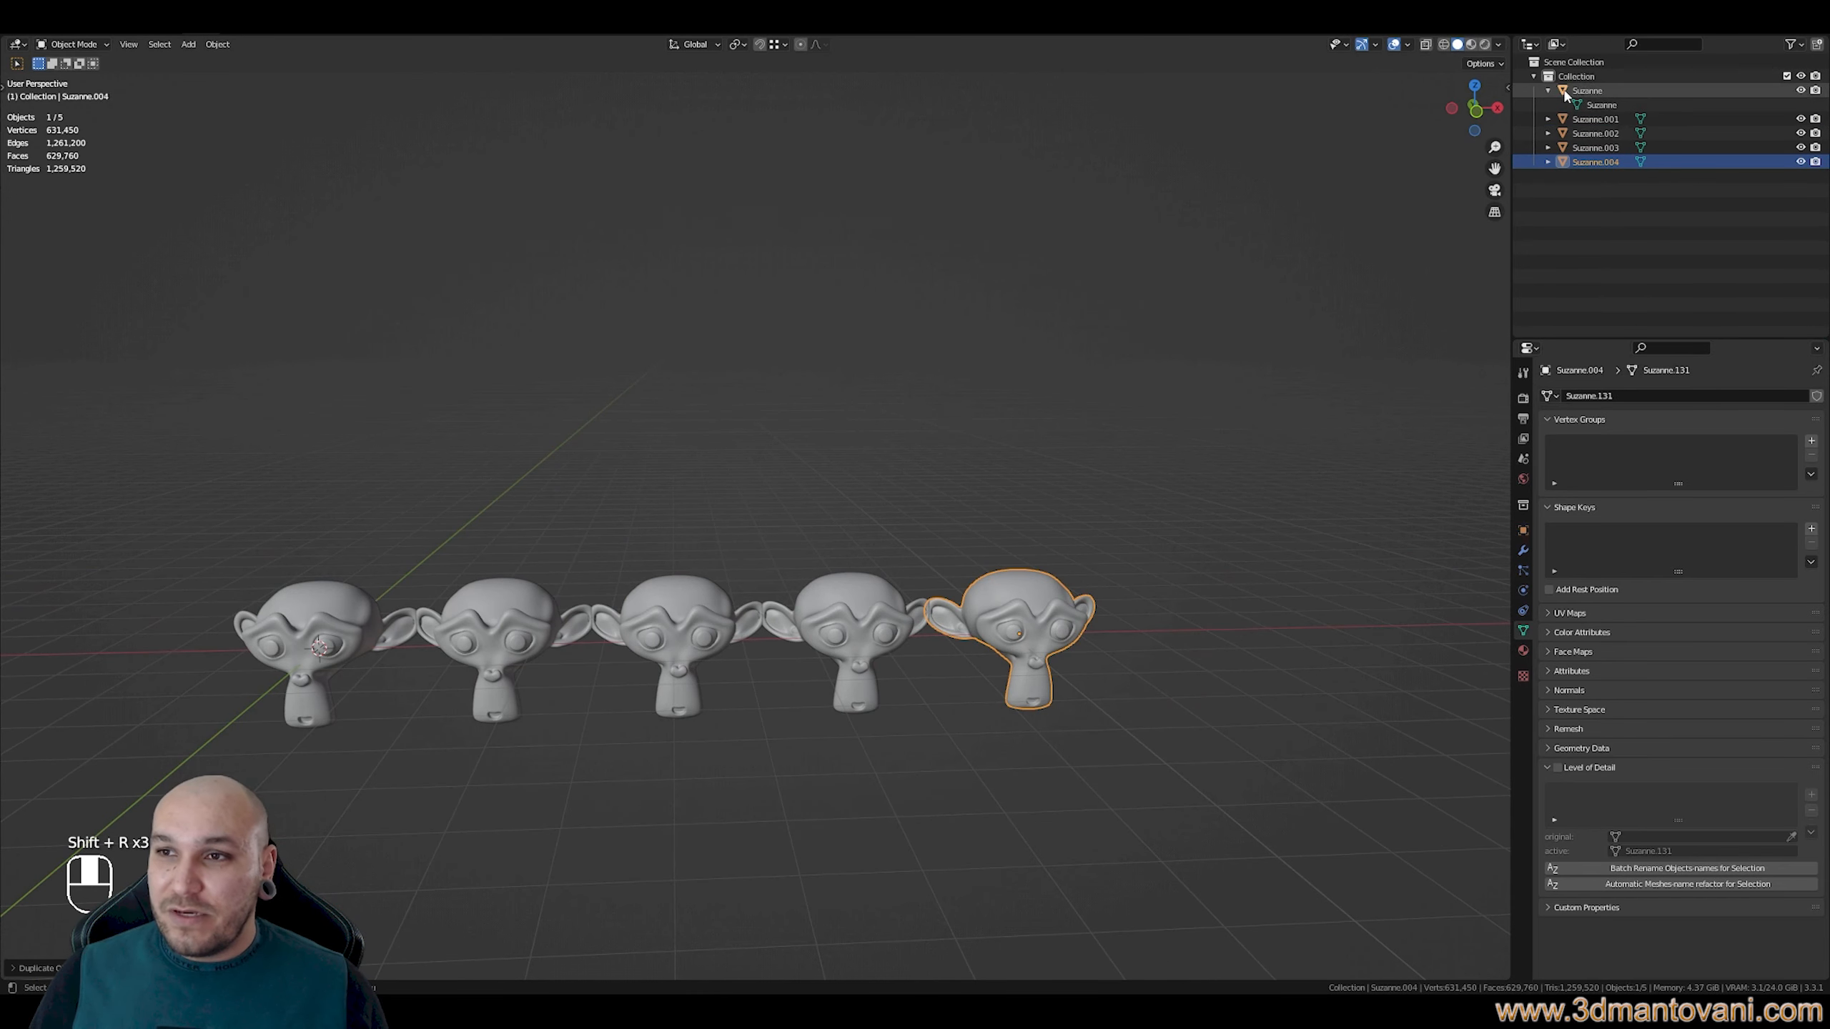
click(1539, 104)
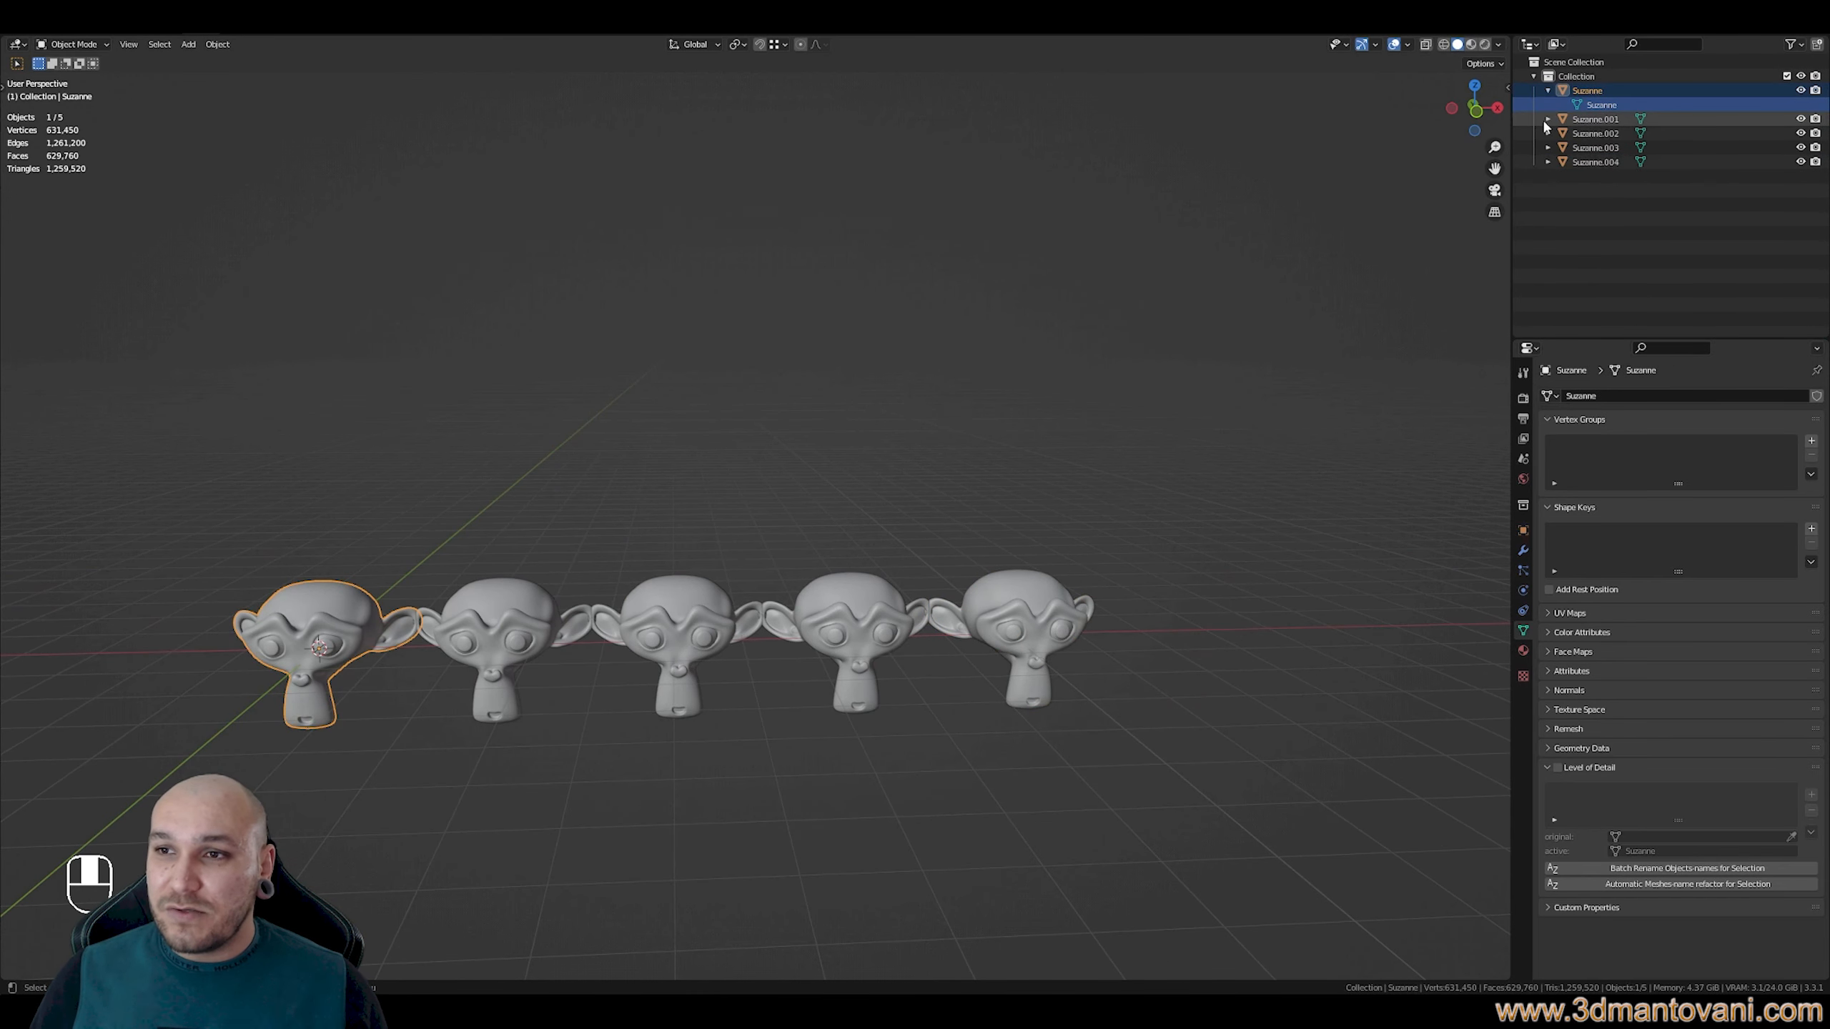
click(1547, 119)
click(1595, 119)
click(1609, 137)
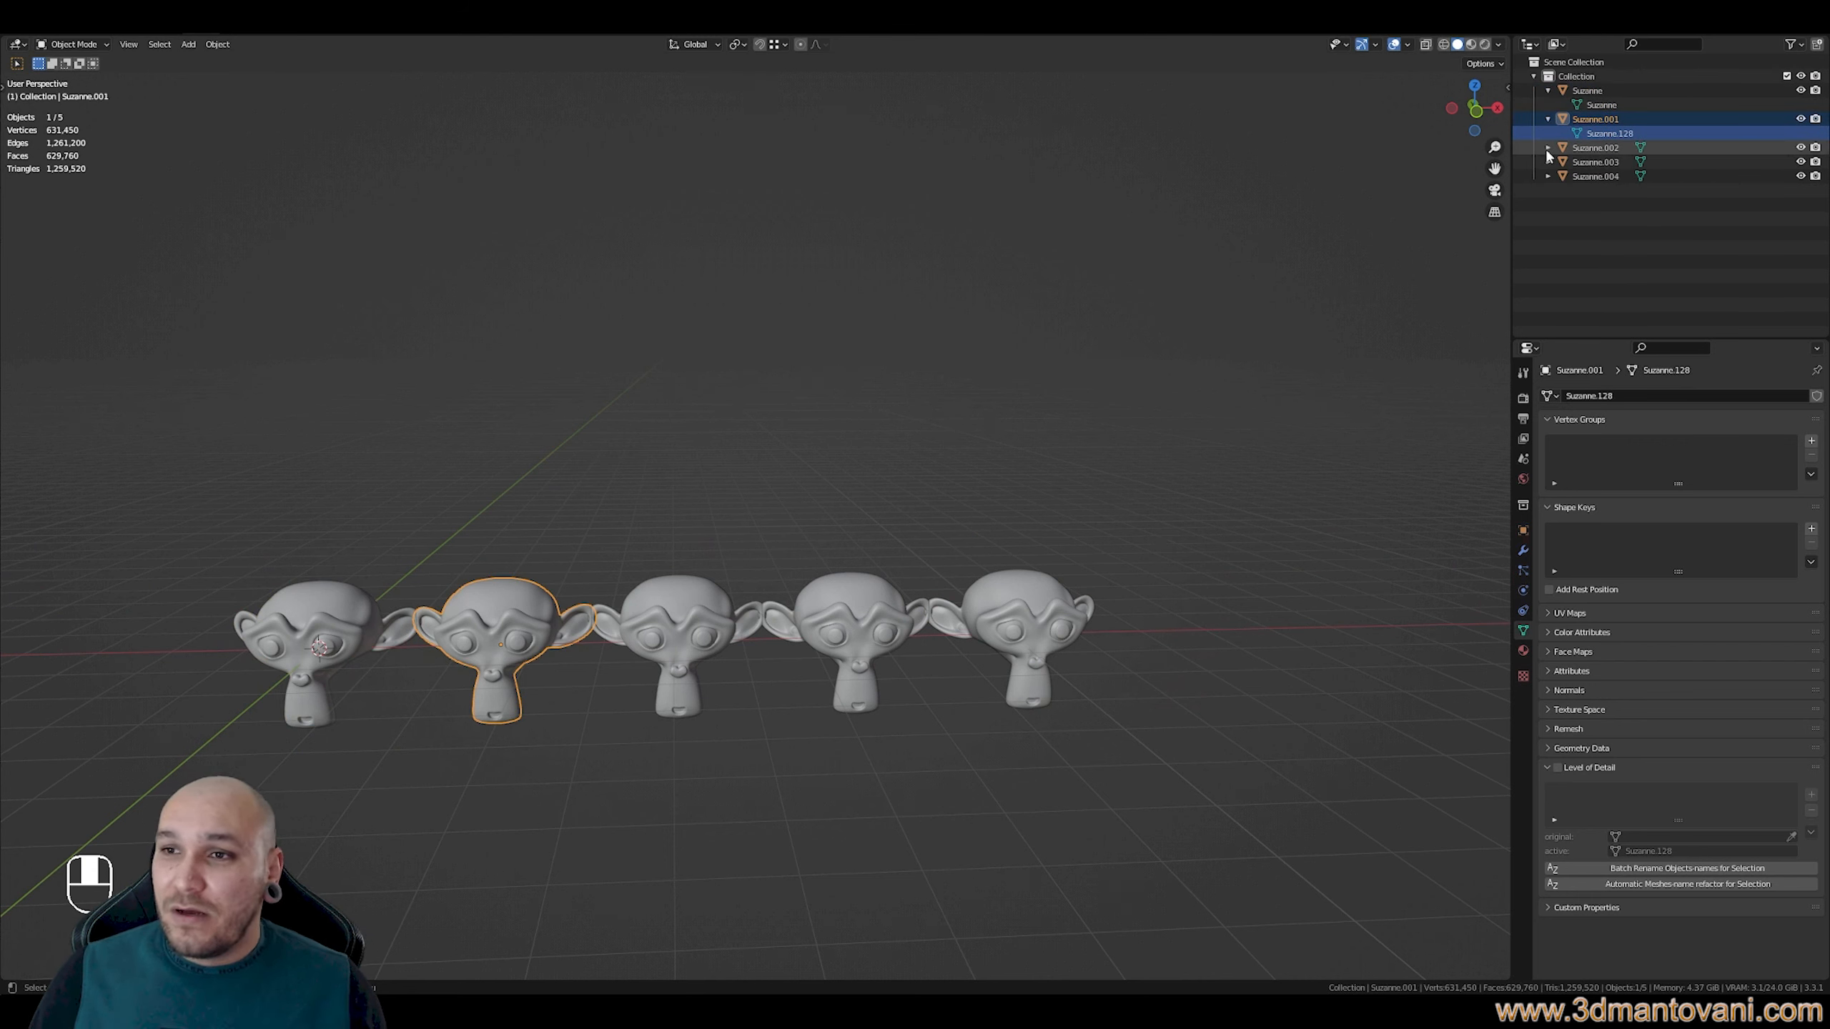
click(1548, 147)
click(1609, 162)
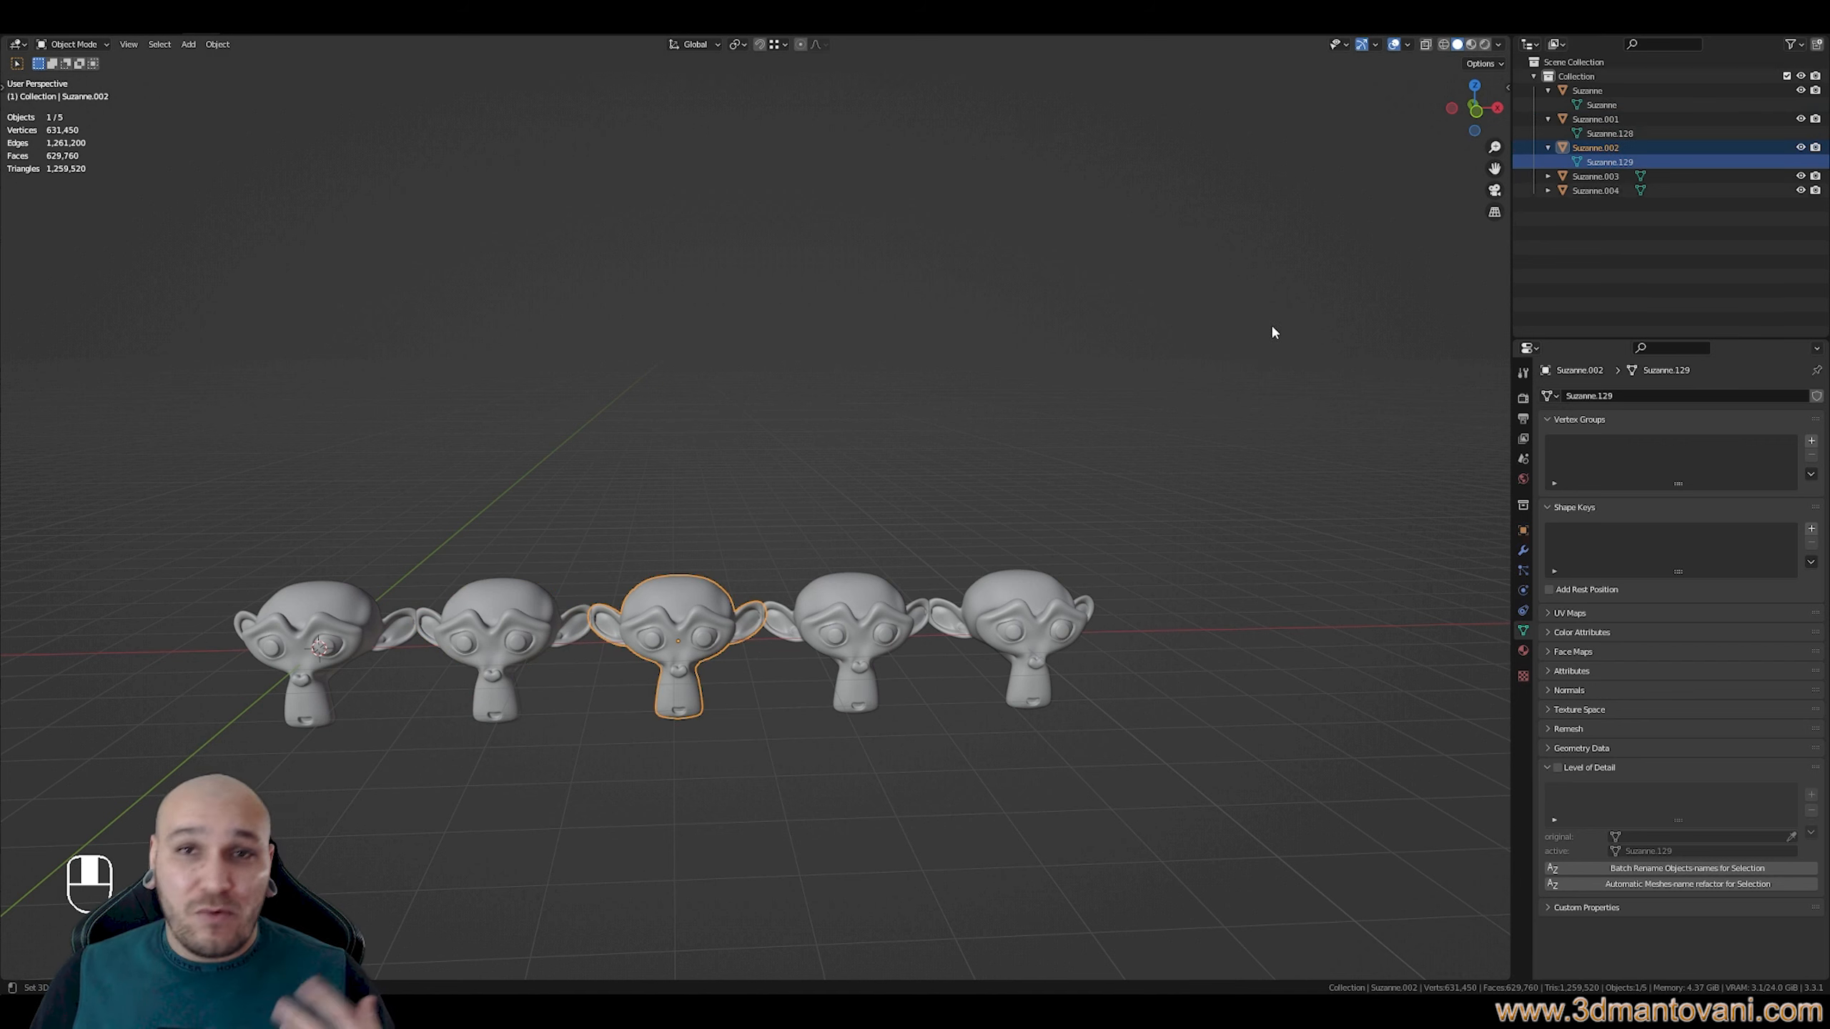
click(1547, 177)
click(1548, 204)
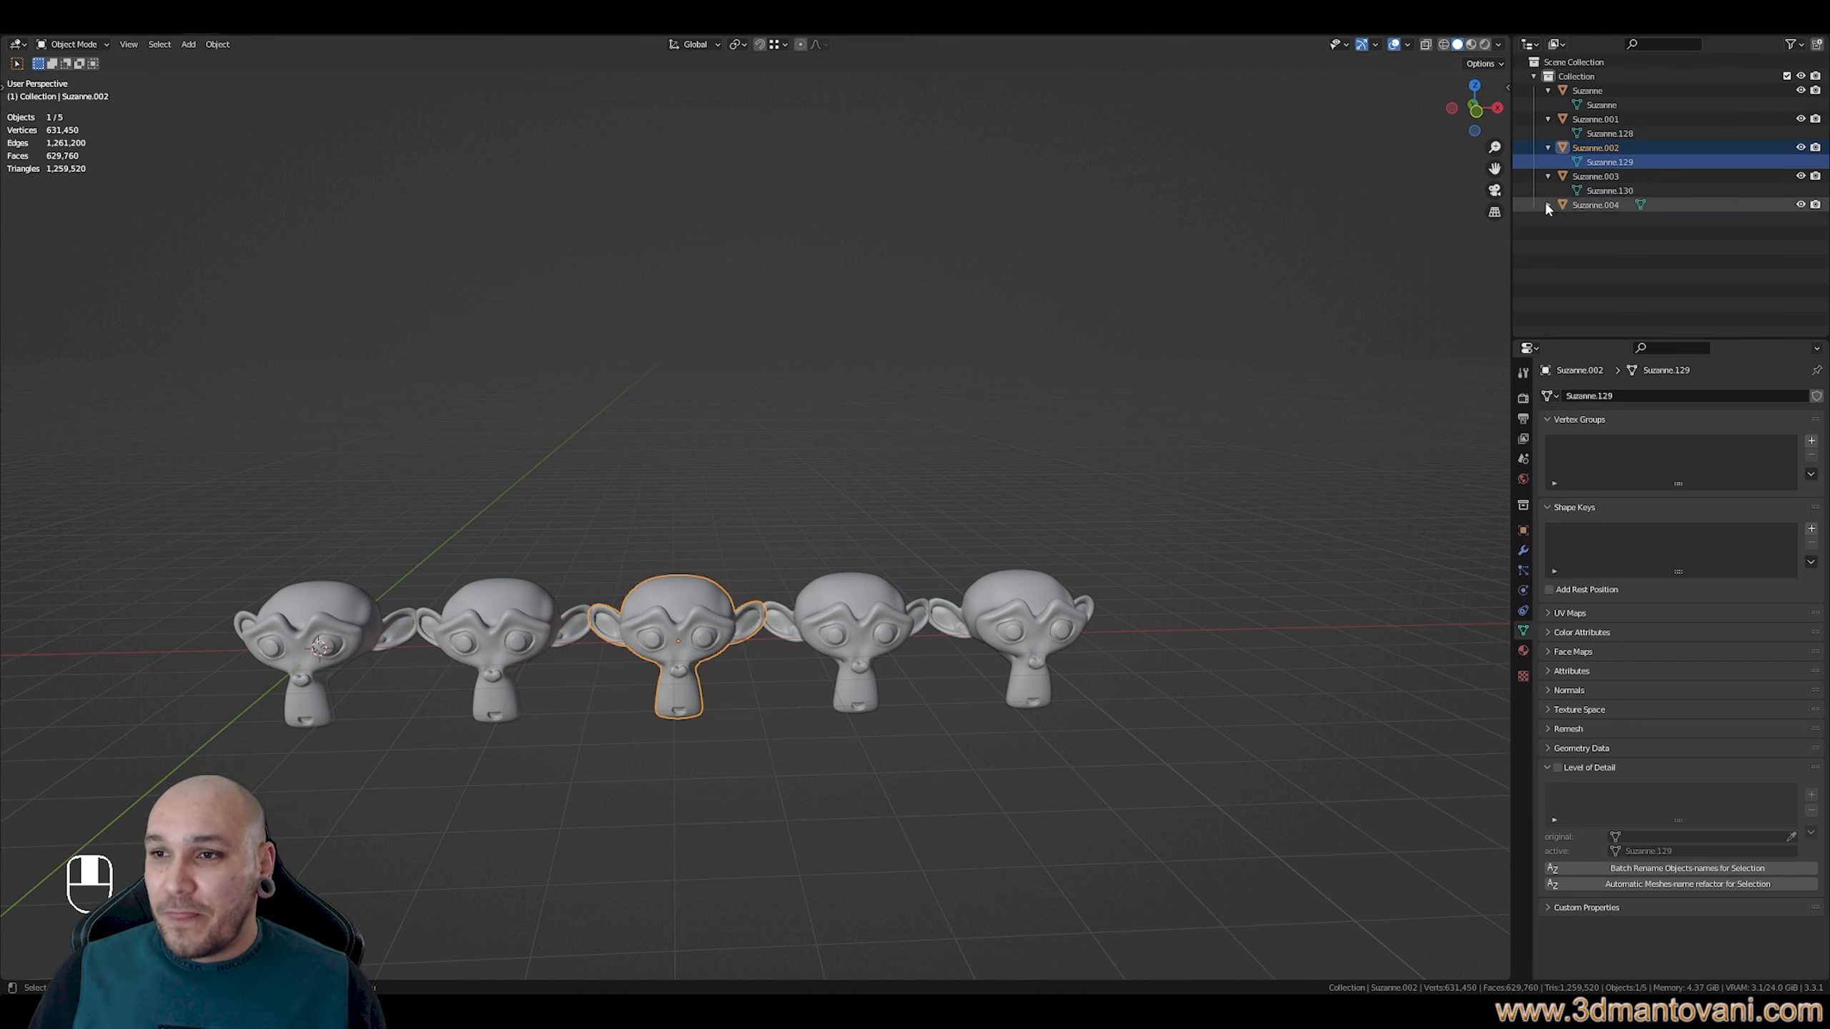
click(1614, 219)
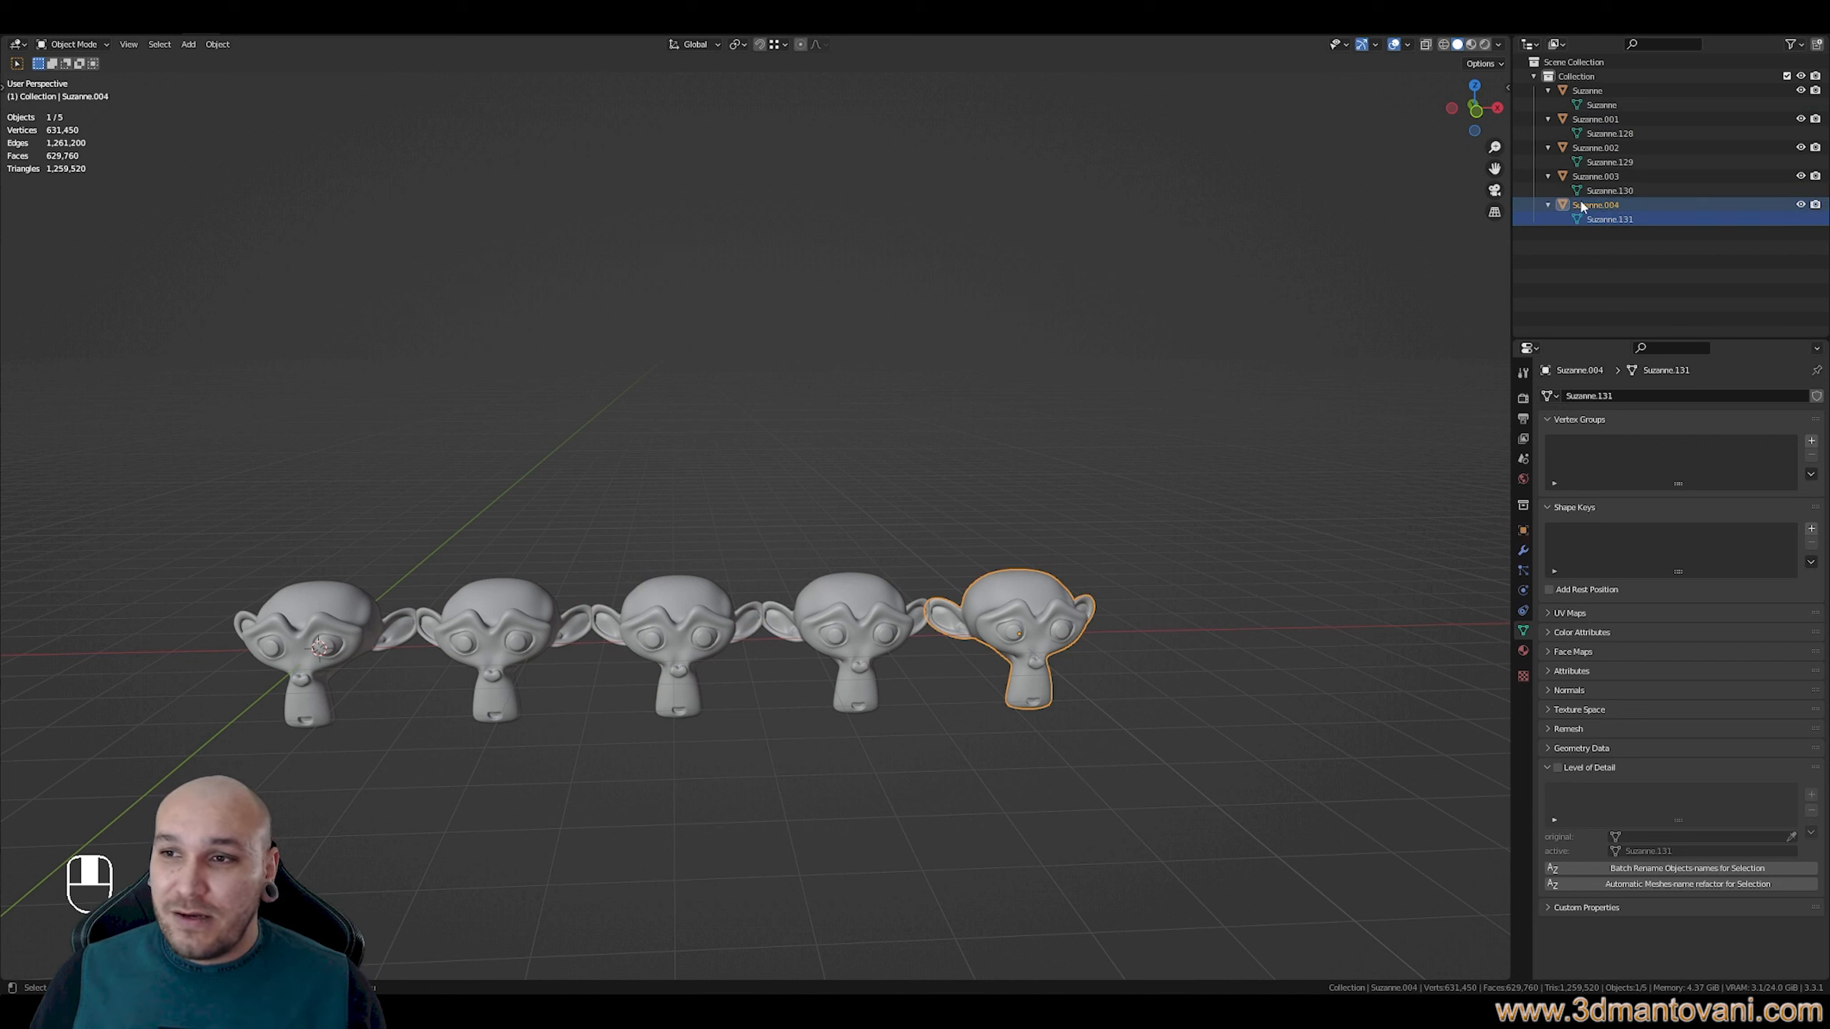
Deform the fourth monkey's head by moving a vertex up and sideways in Edit Mode with proportional editing, and return to Object Mode
drag(1214, 713, 513, 534)
click(870, 631)
key(Tab)
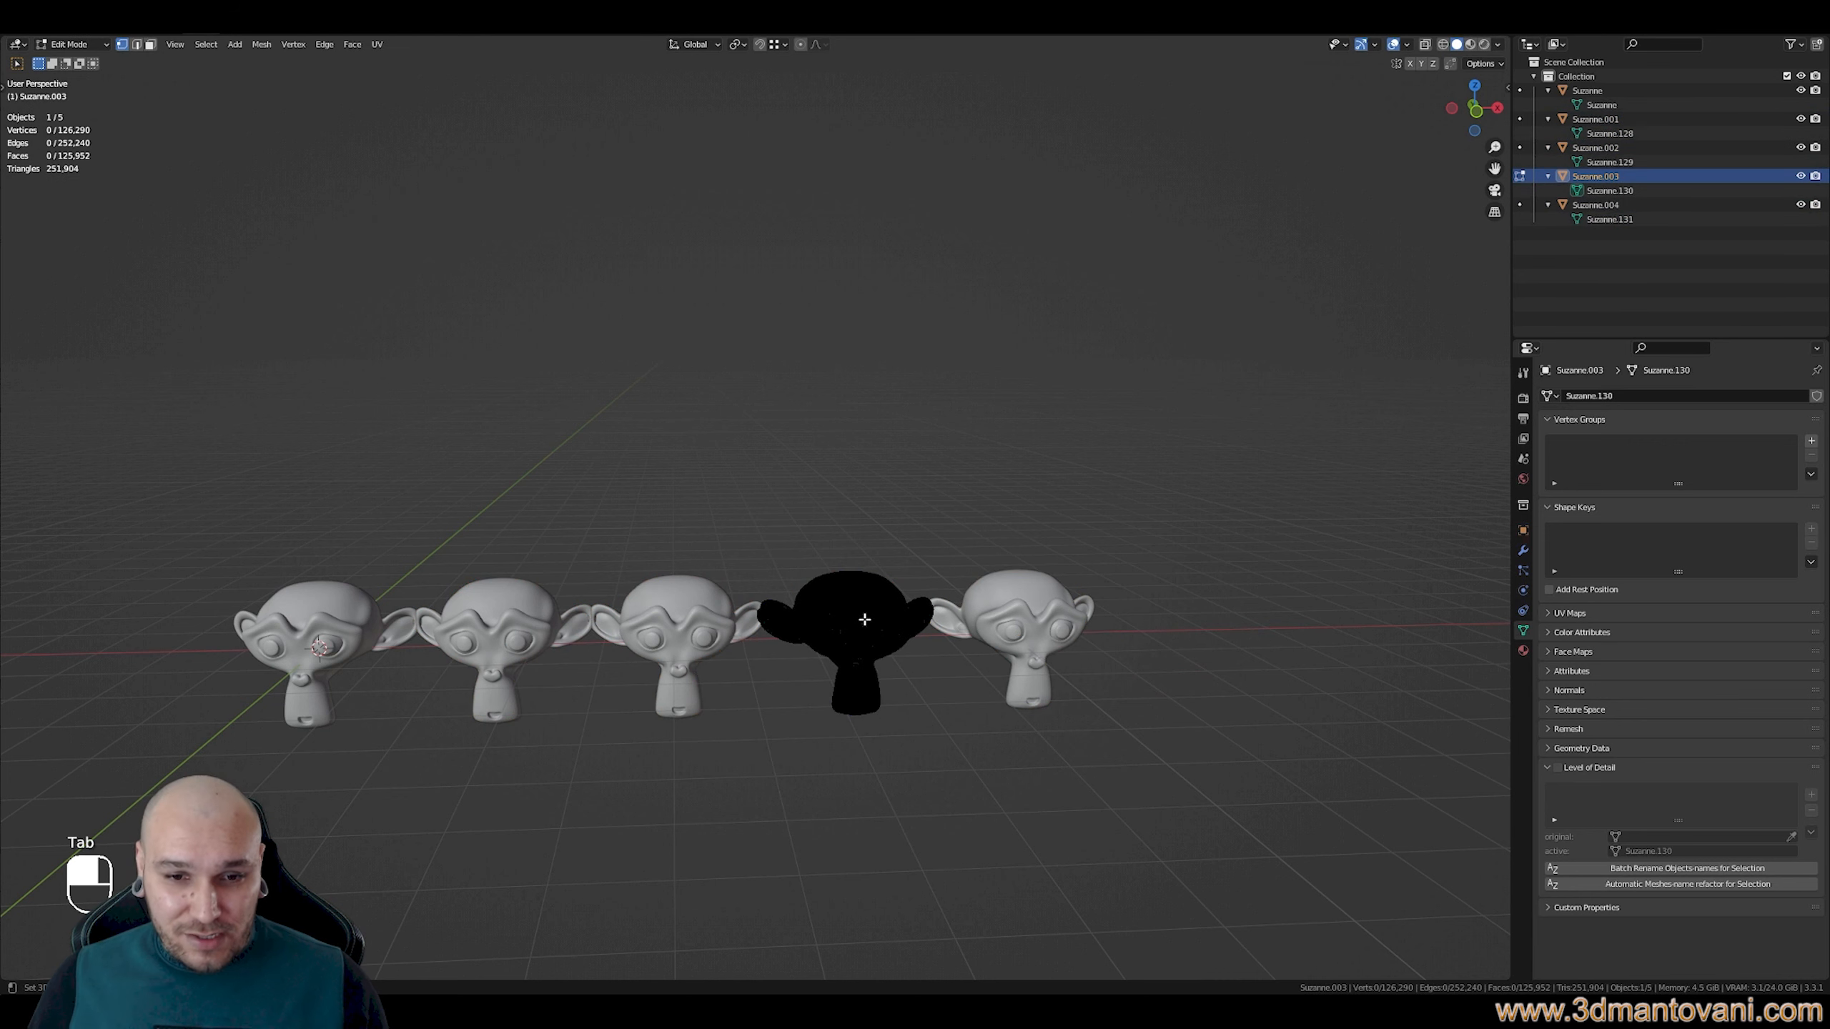
key(a)
click(864, 619)
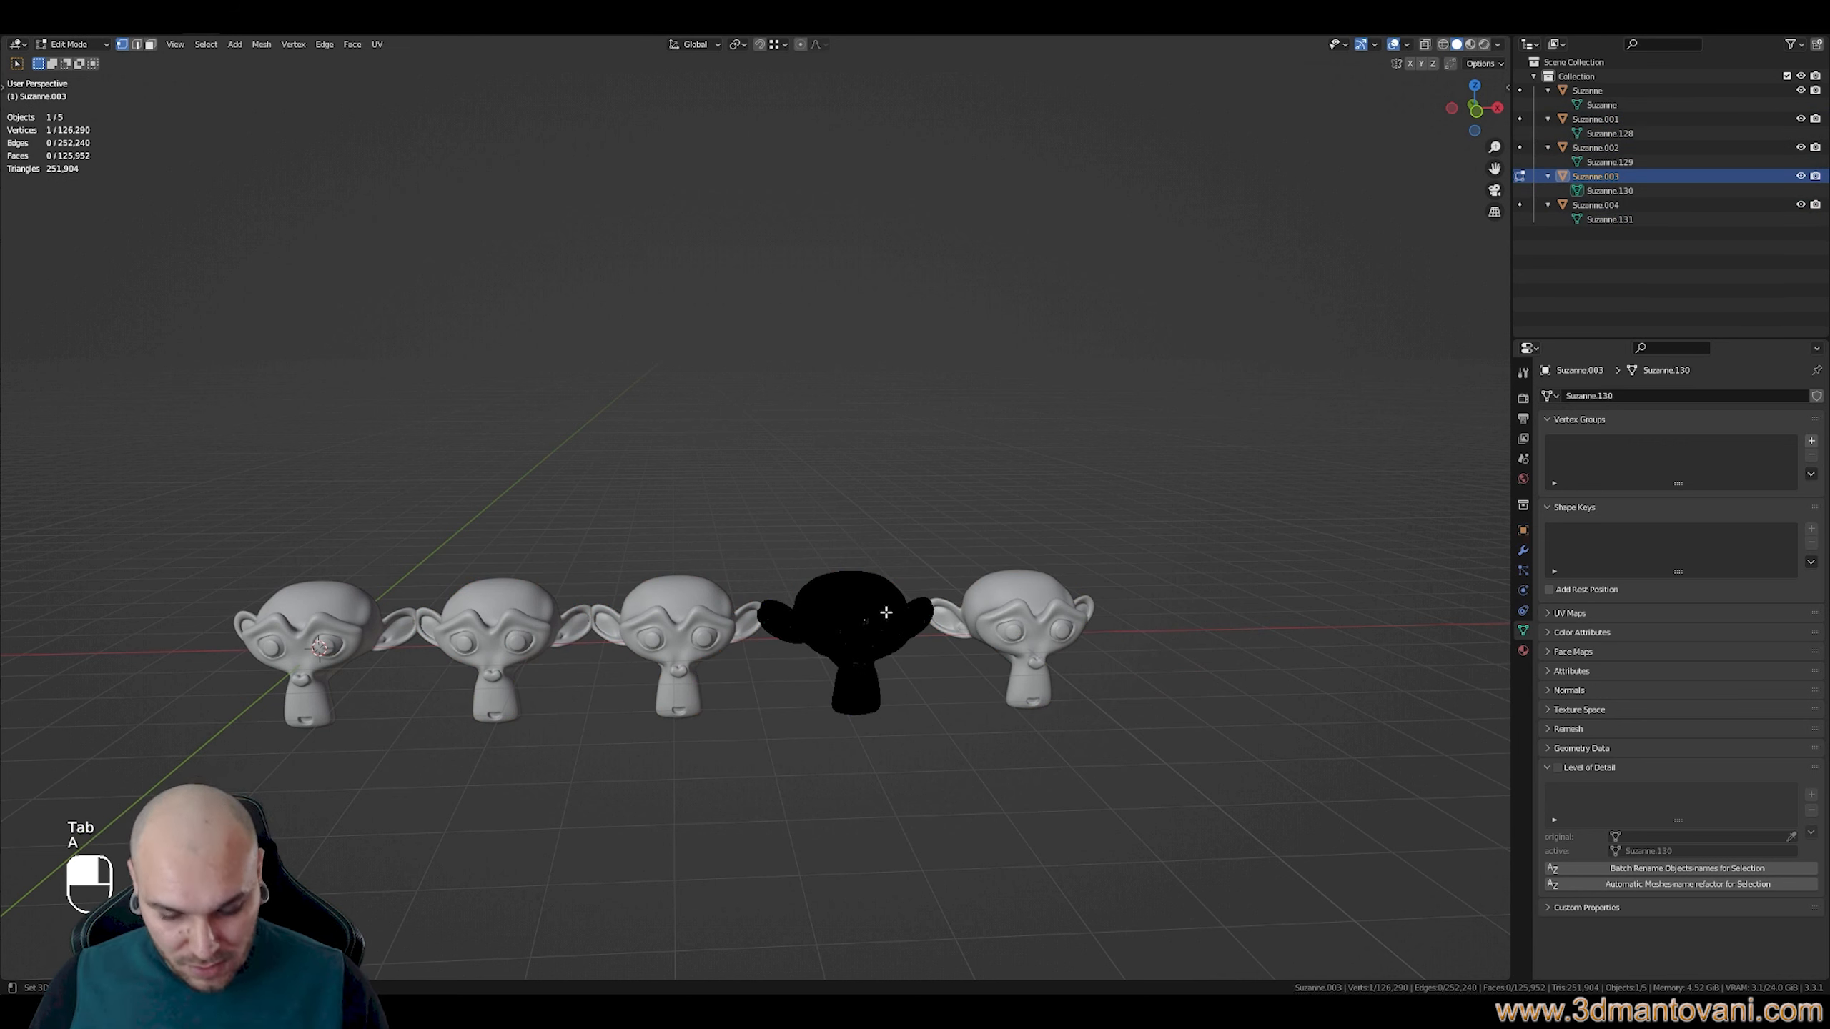
key(o)
key(g)
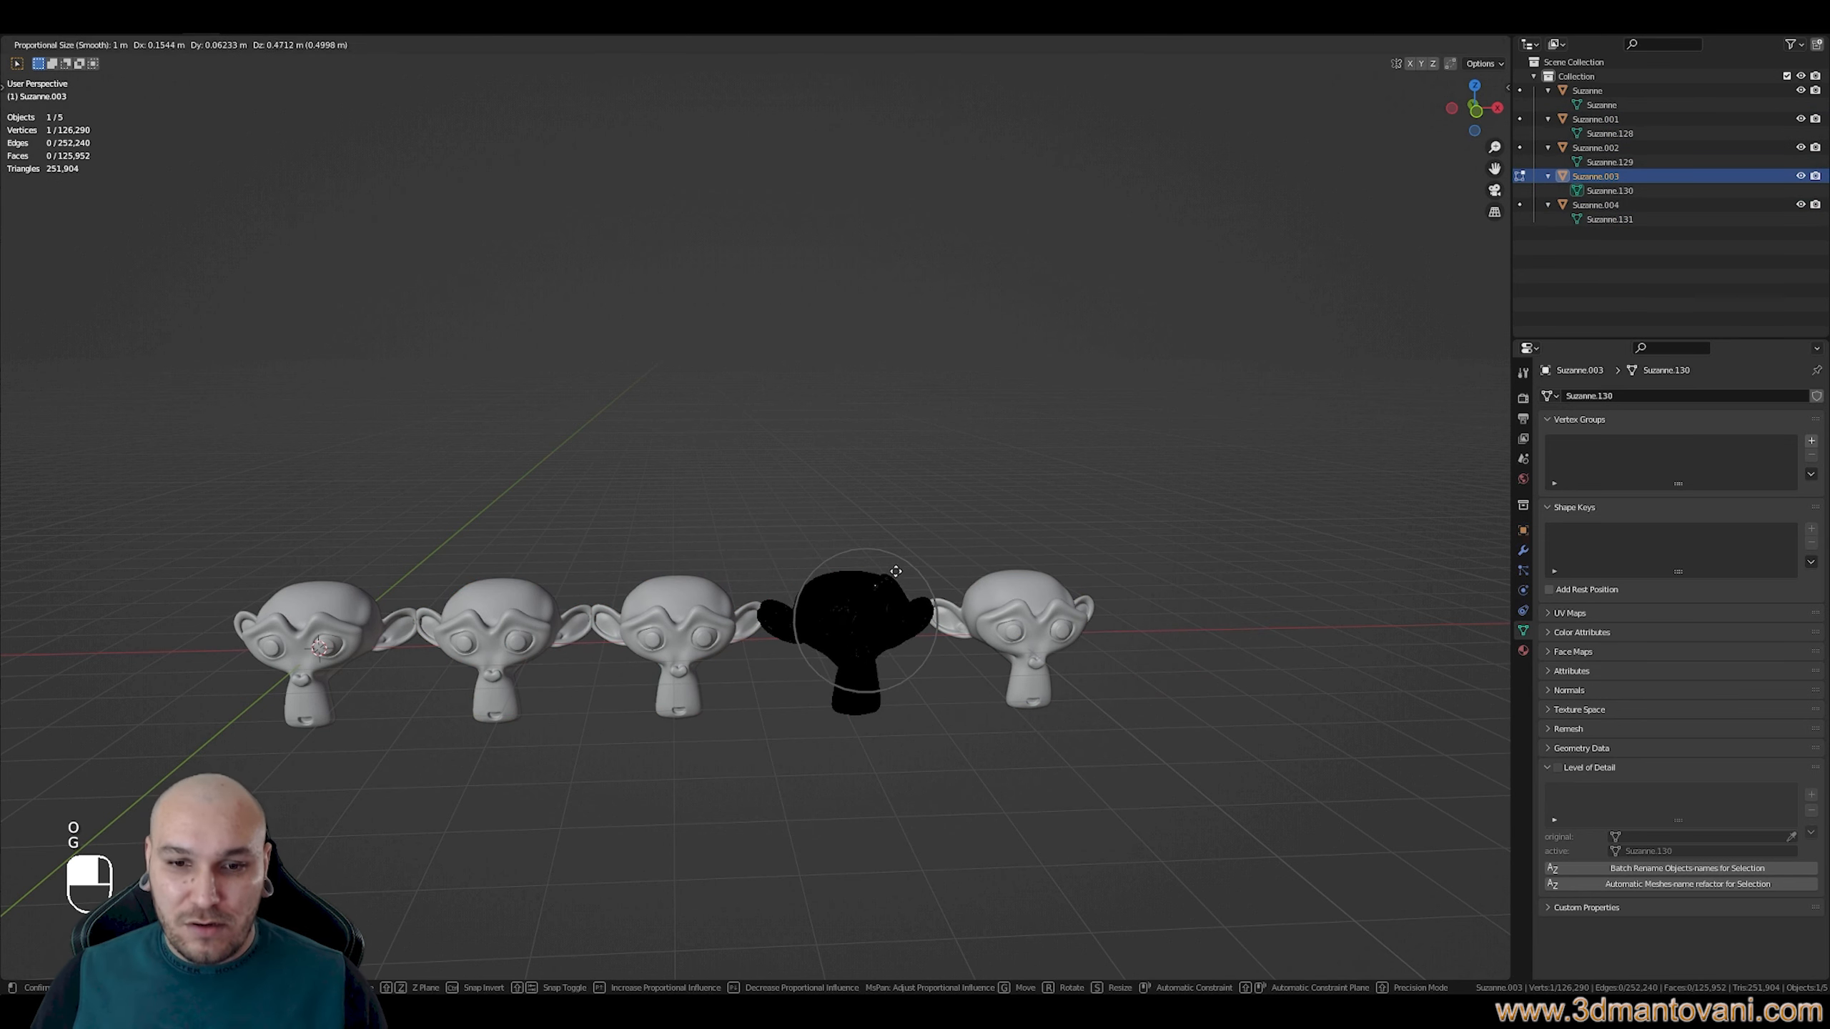
click(923, 588)
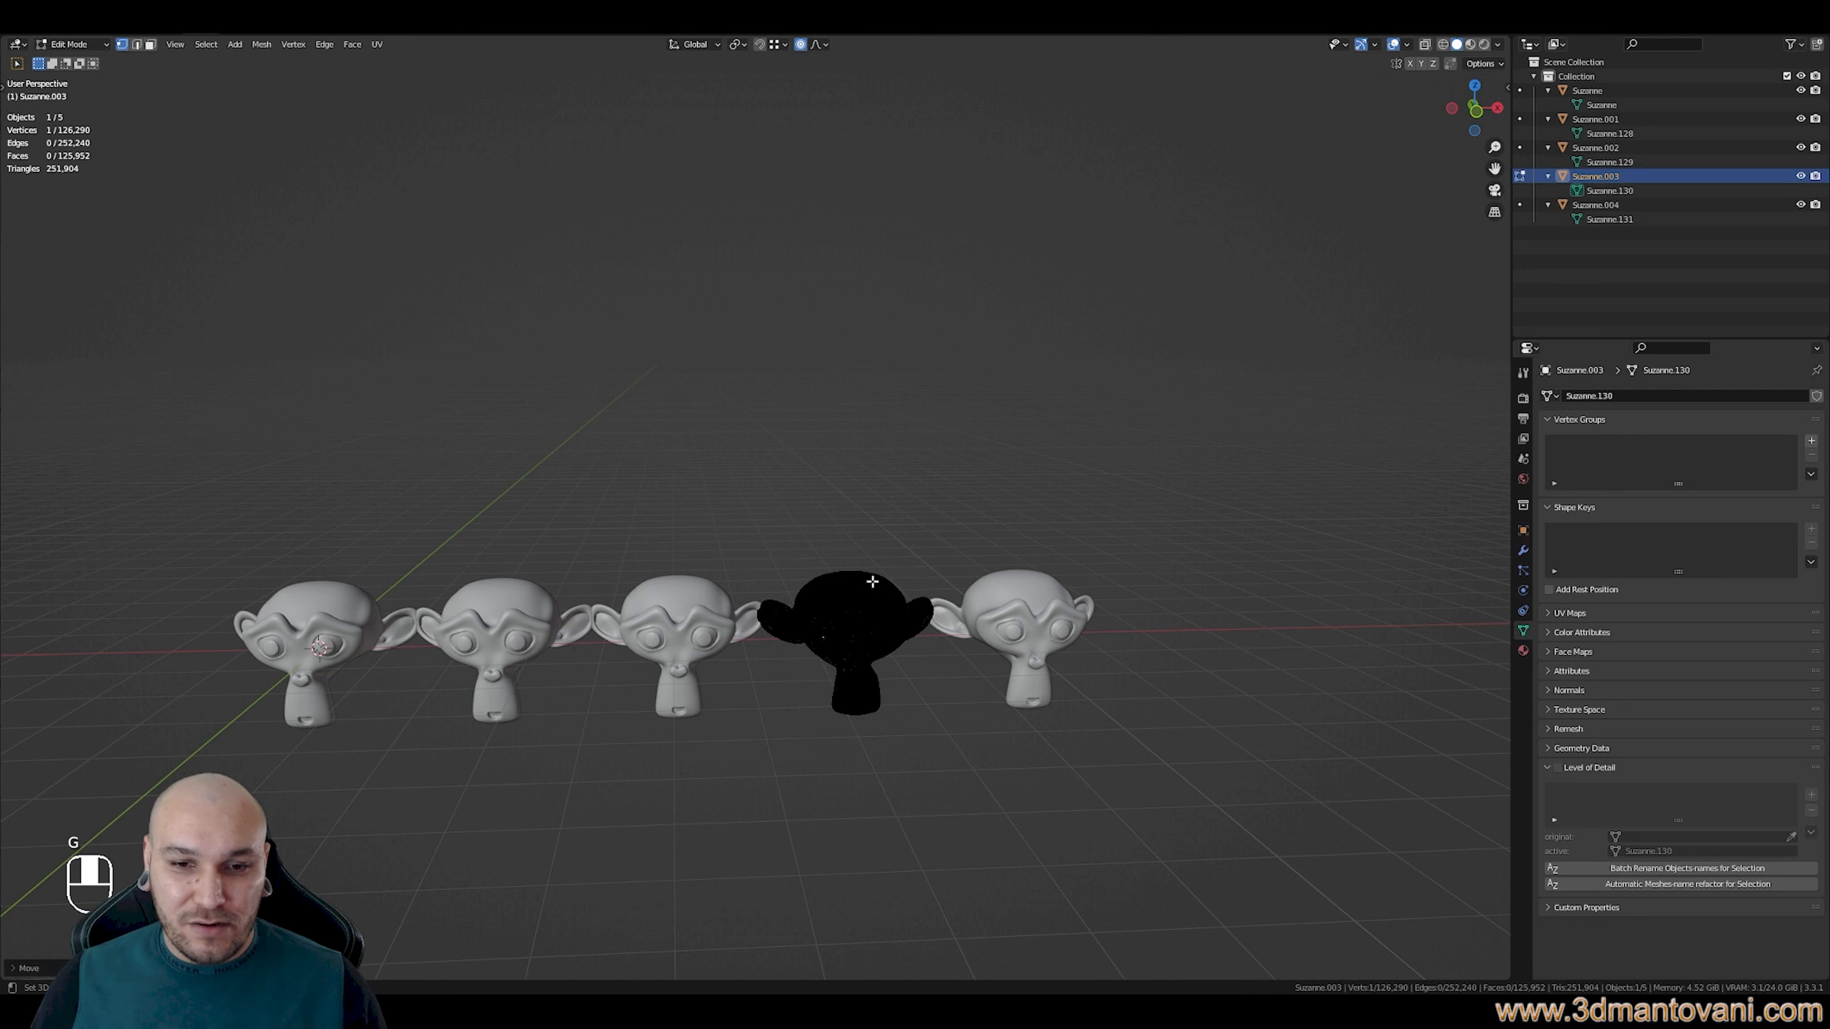
key(g)
click(956, 564)
key(Tab)
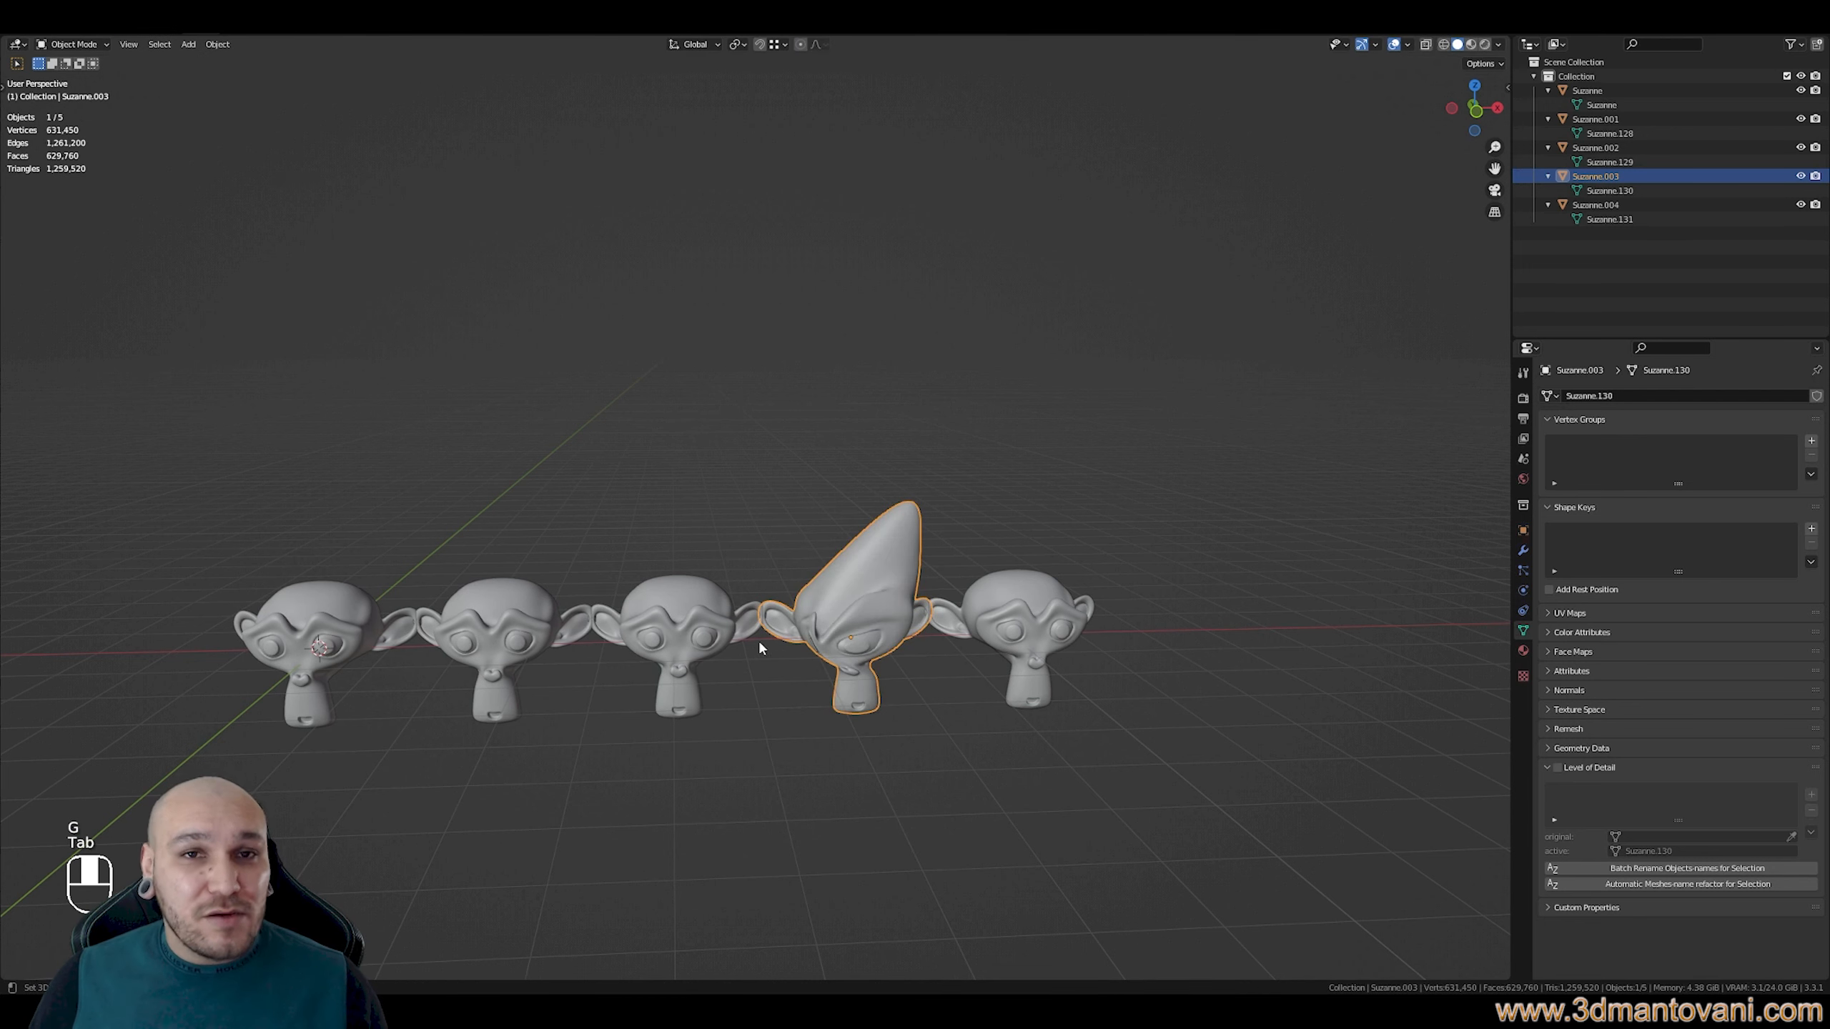
Delete the four regular duplicates and build a new row of five from the first monkey using linked duplicates along the X axis
drag(1100, 741, 499, 523)
key(Delete)
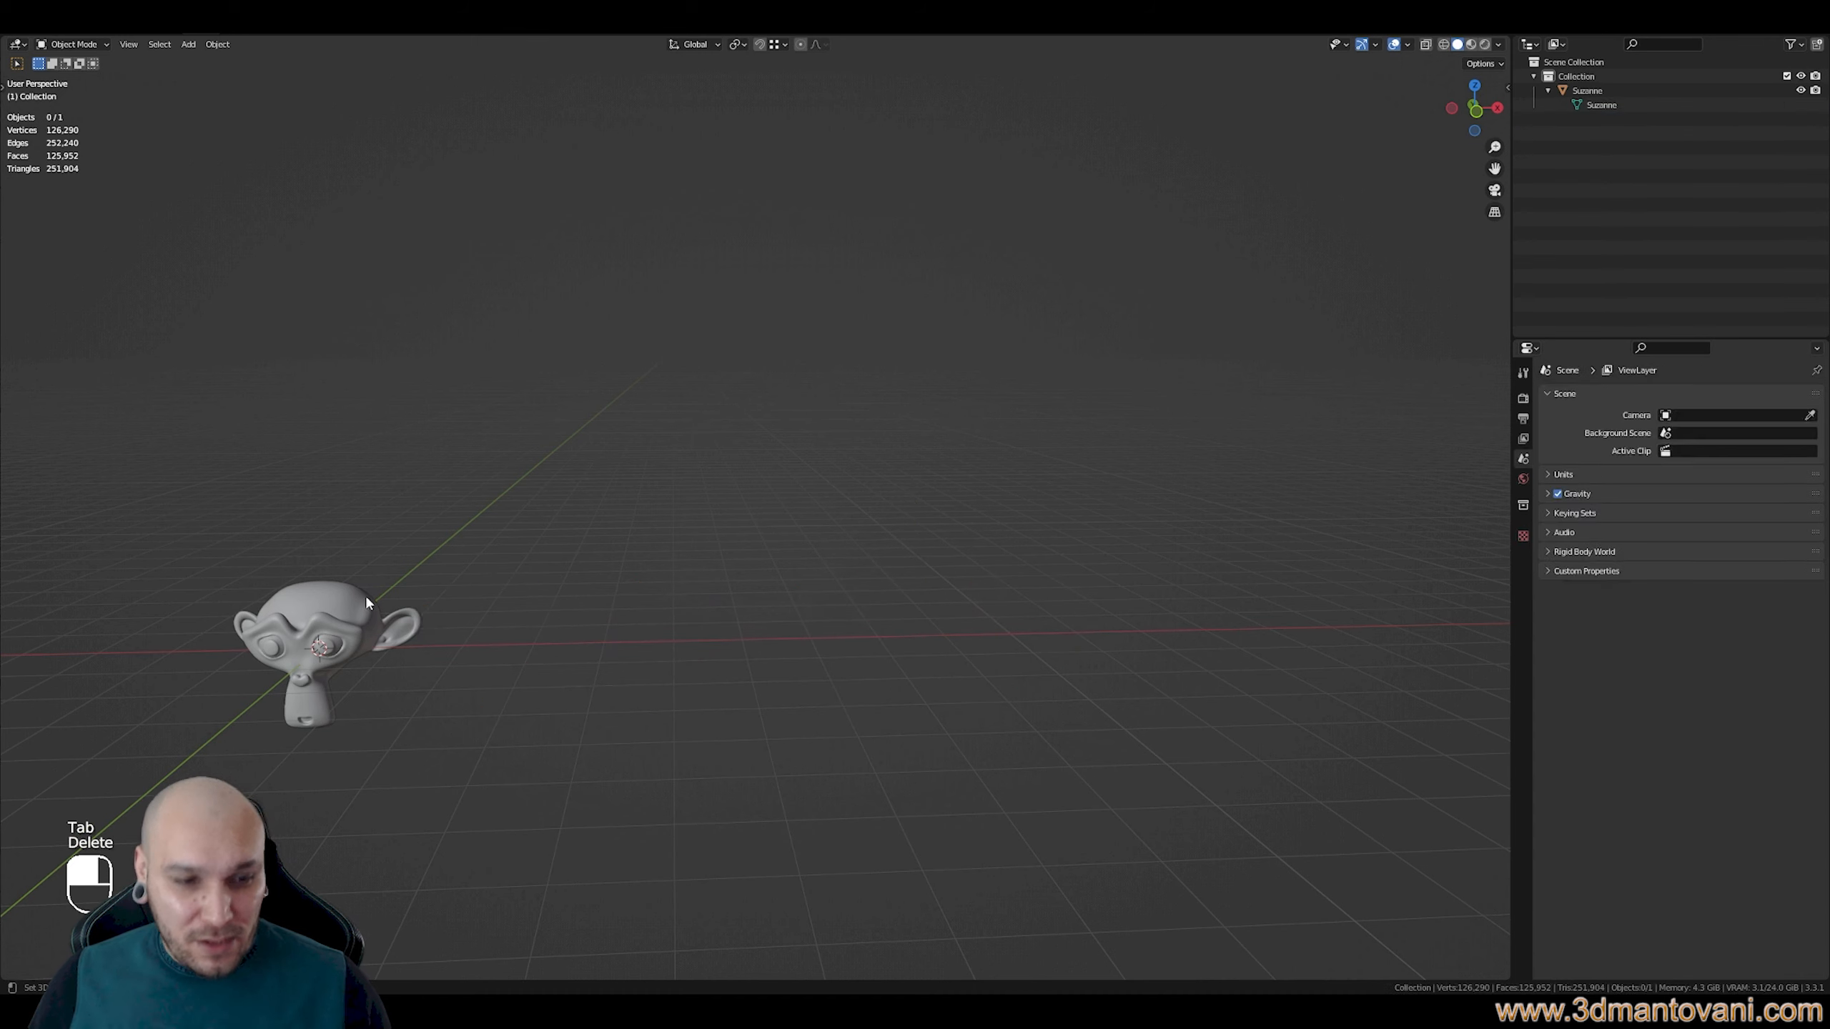
click(366, 595)
key(alt+d)
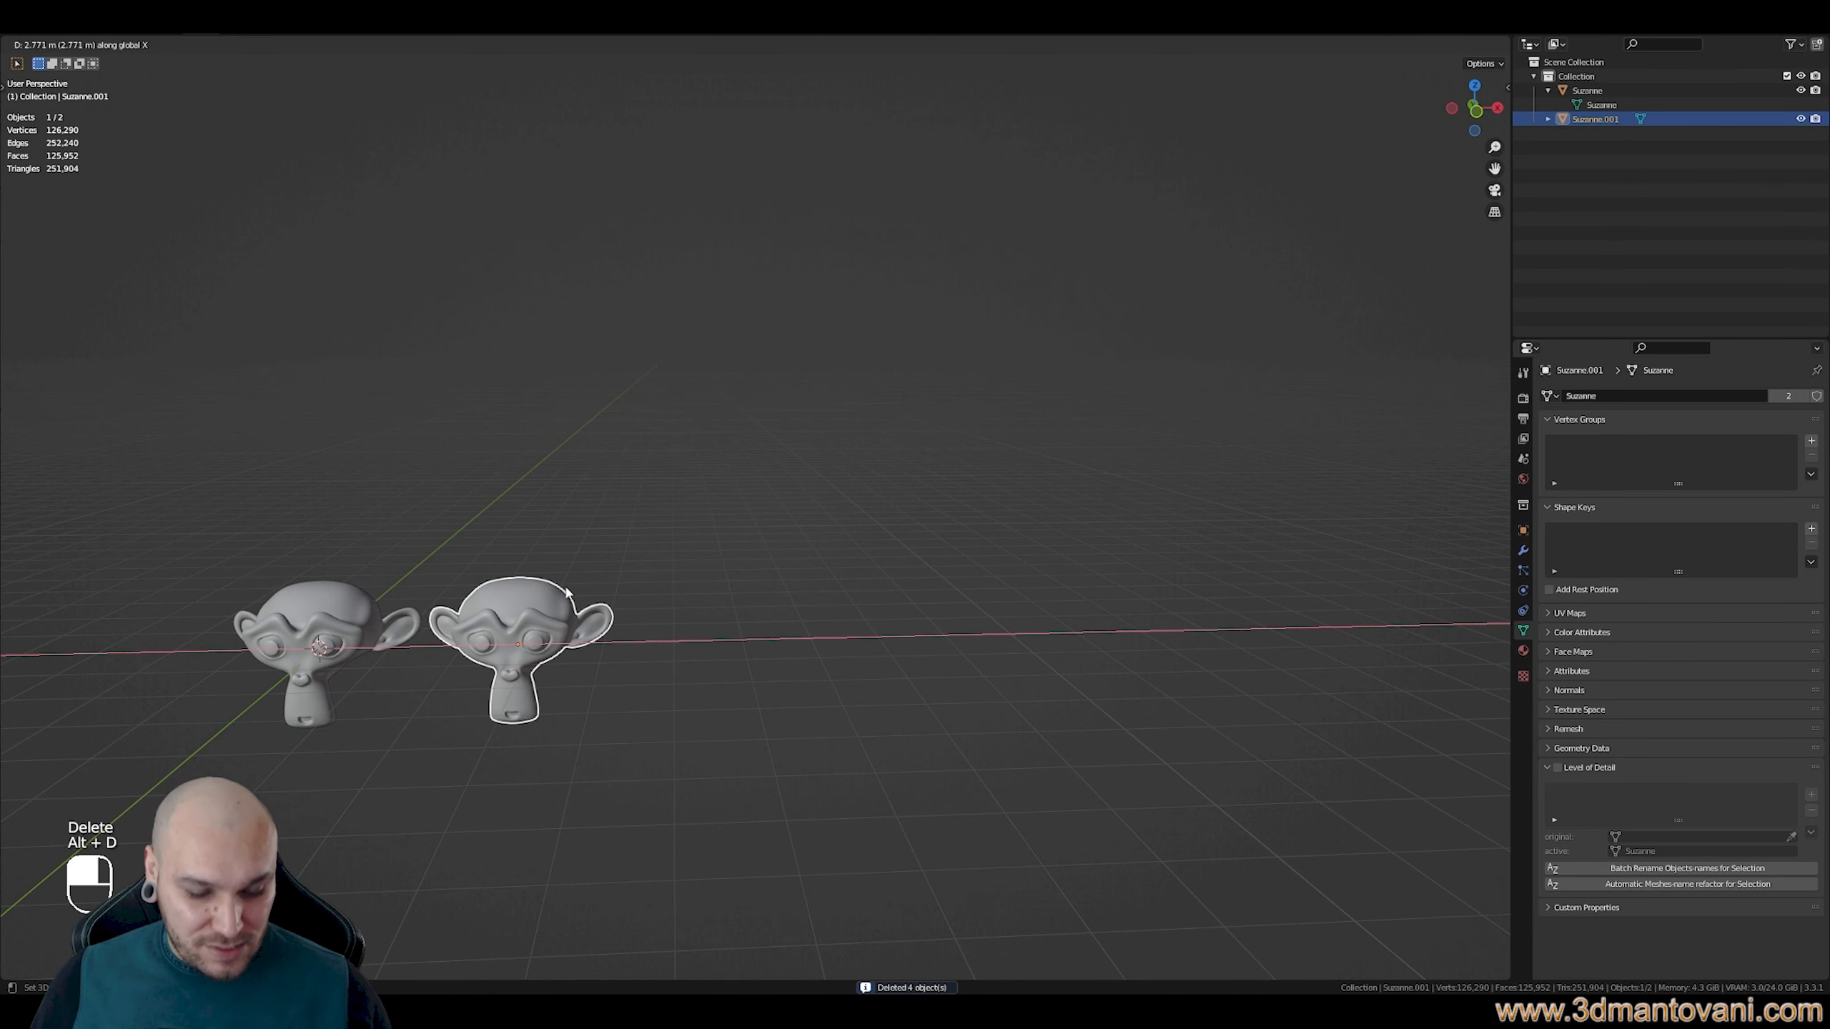
click(566, 592)
key(shift+r)
key(shift+r)
key(shift+r)
Select the whole row of five monkeys and place a linked duplicate of it above along the Z axis
drag(1185, 769, 311, 511)
key(alt+d)
key(z)
click(696, 616)
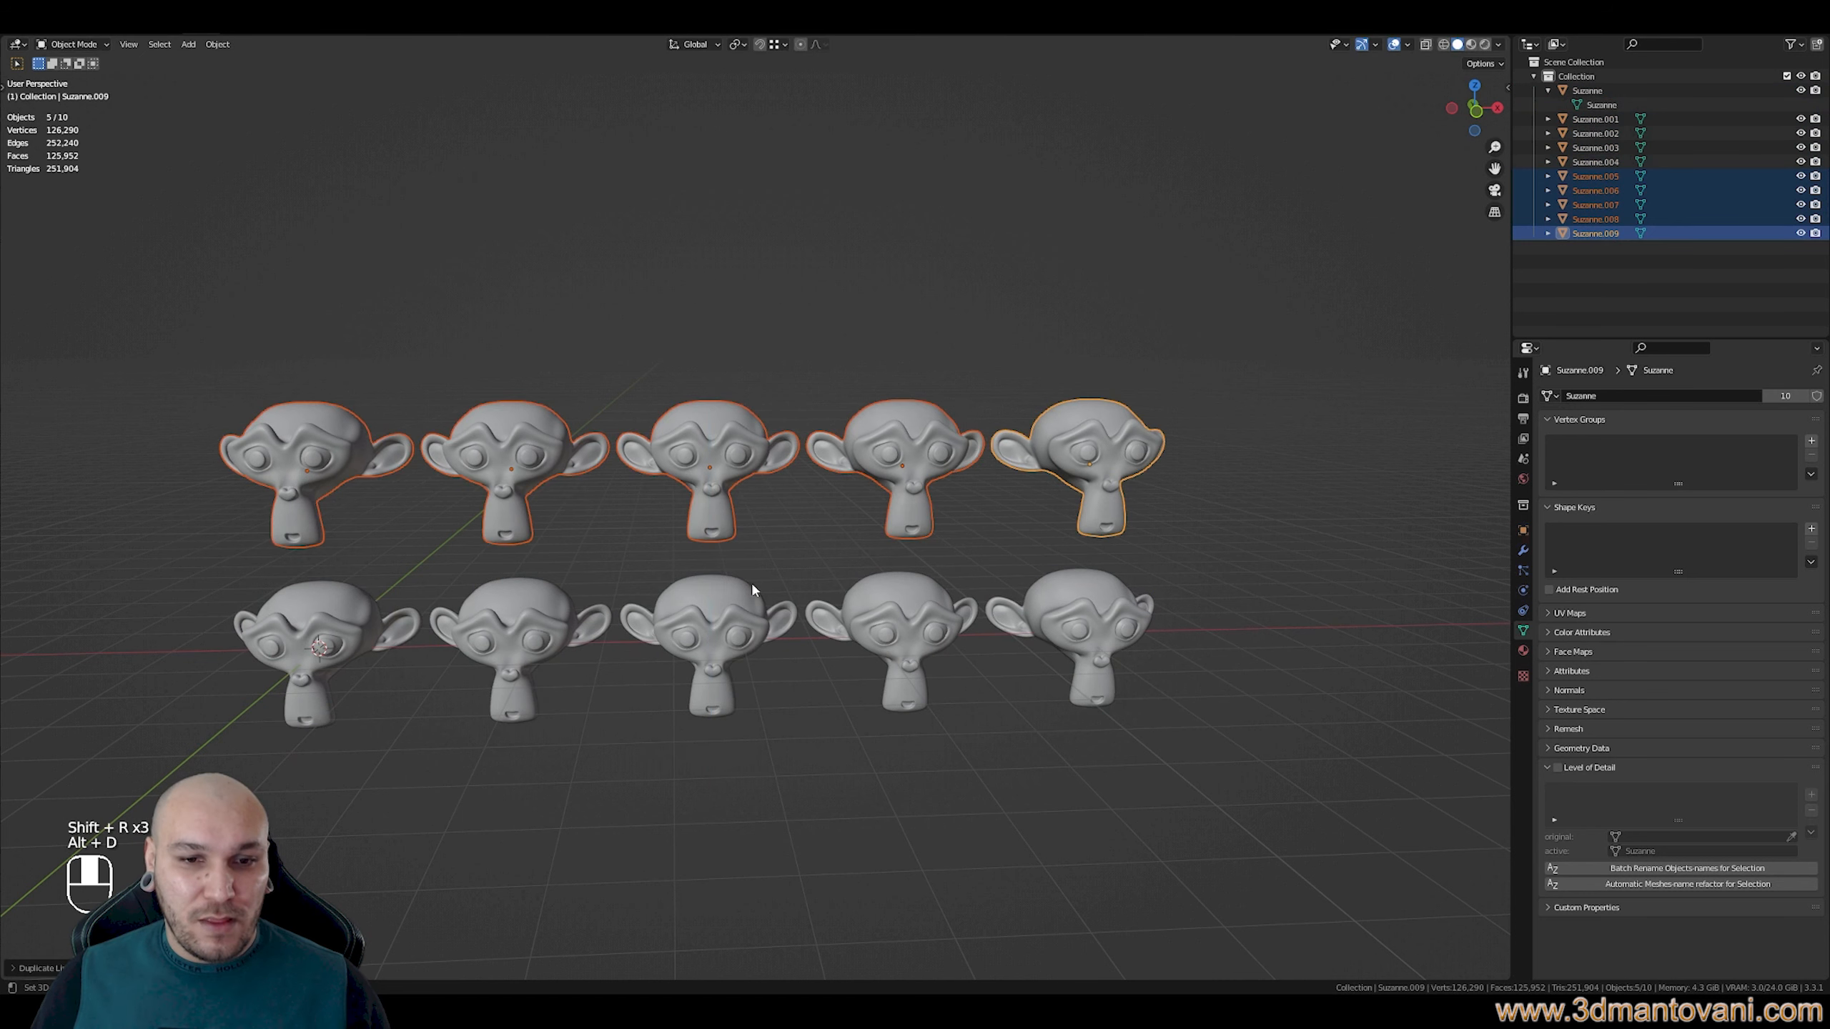
In Edit Mode on the lower row's third monkey, pull a vertex on top of the head upward with proportional editing
click(696, 617)
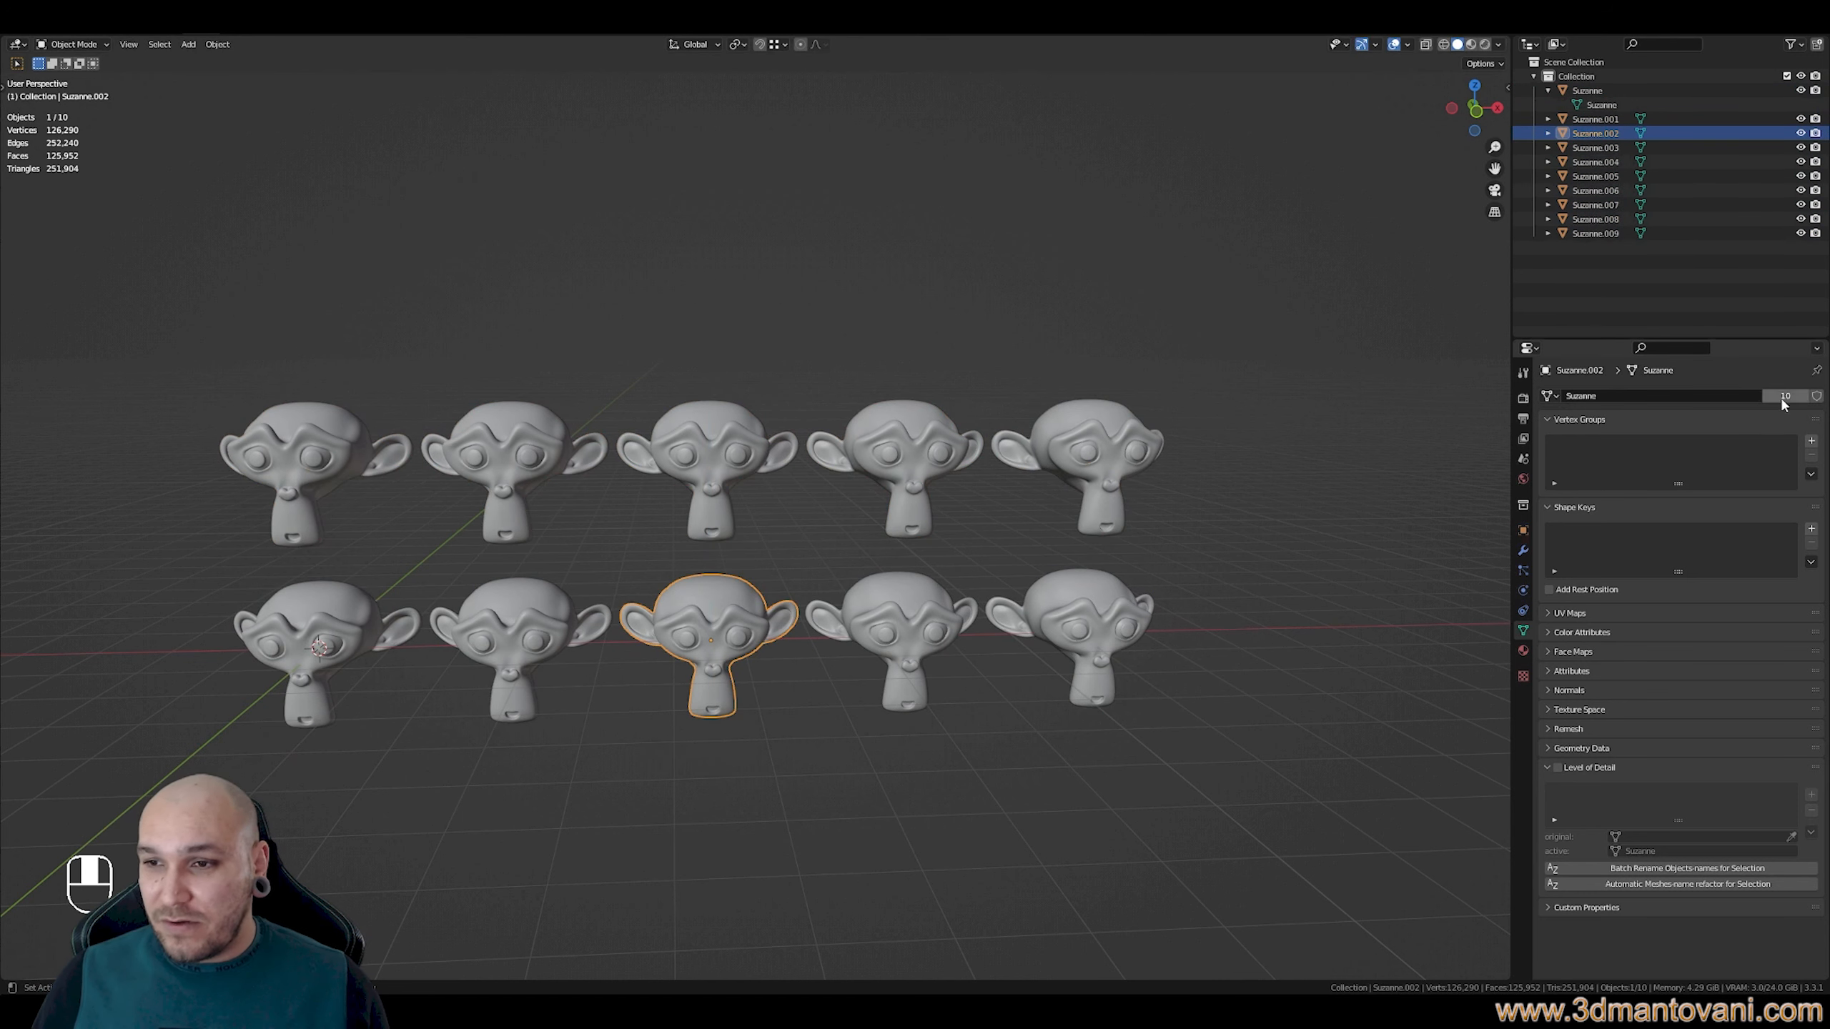
scroll(666, 707, up, 2)
scroll(665, 707, down, 1)
shift+middle_drag(666, 707, 837, 660)
key(KP_Decimal)
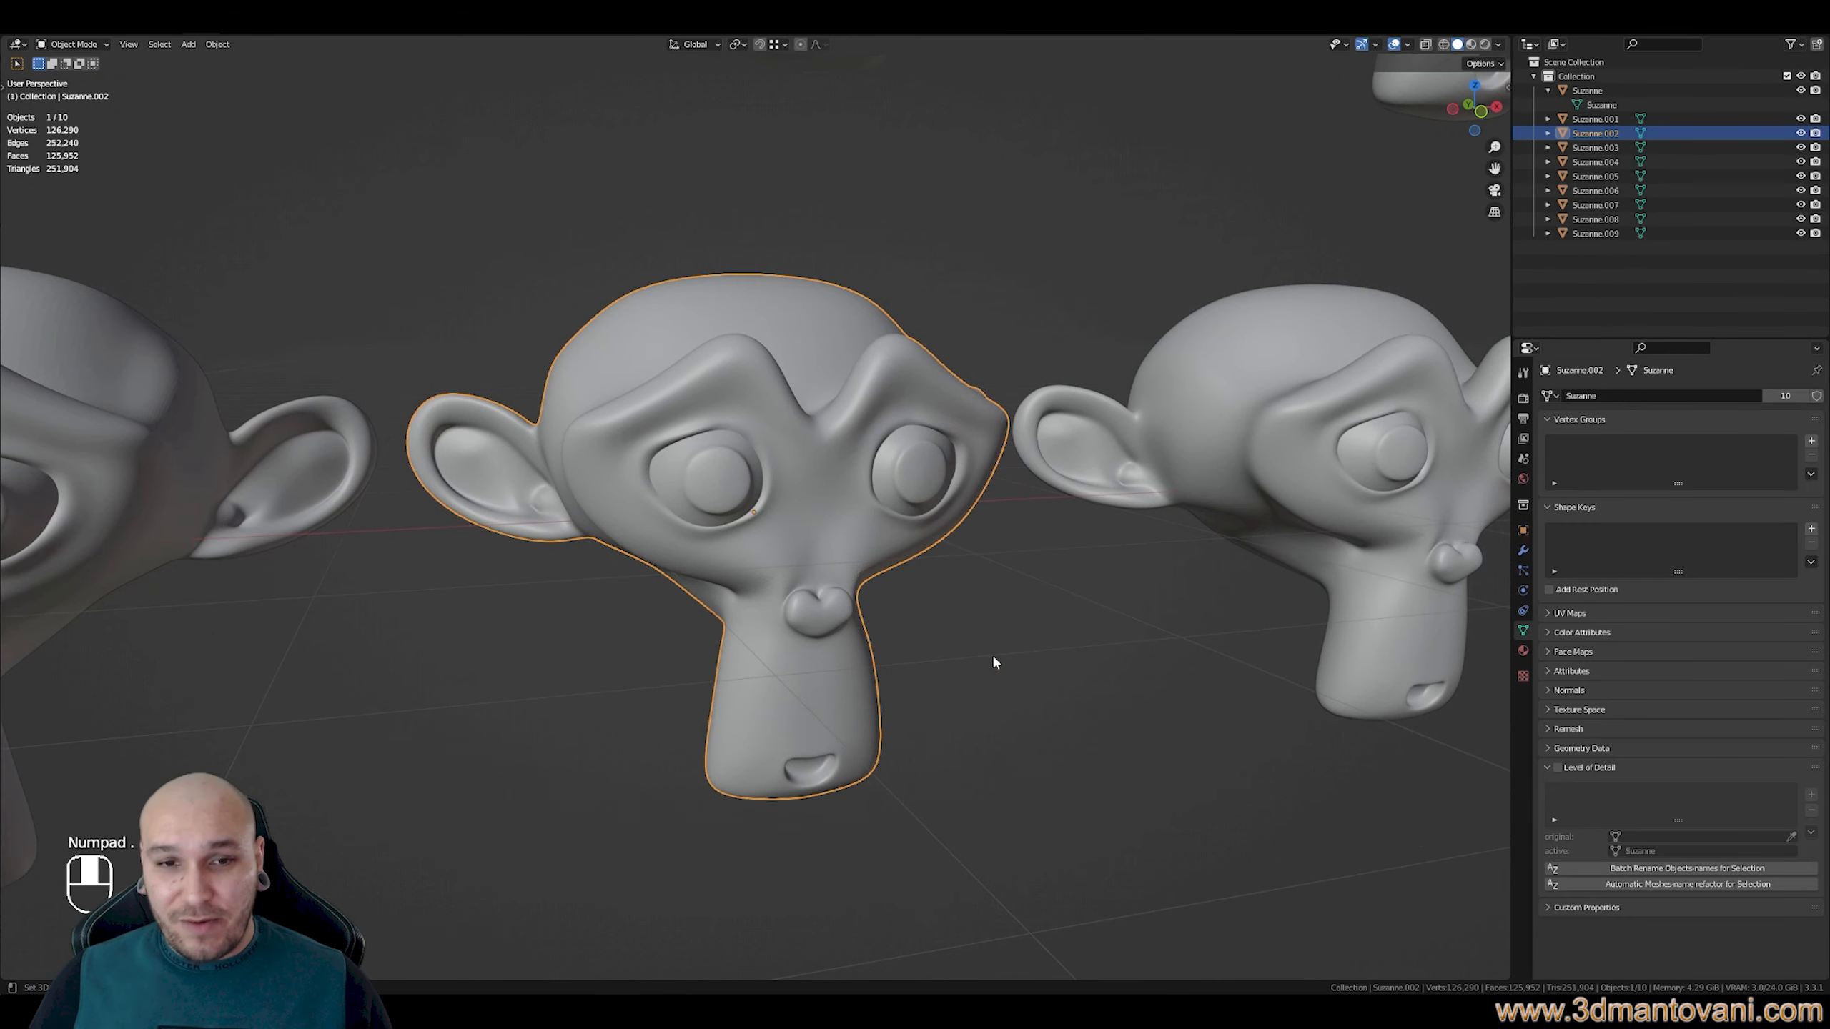
scroll(992, 652, down, 3)
key(alt+a)
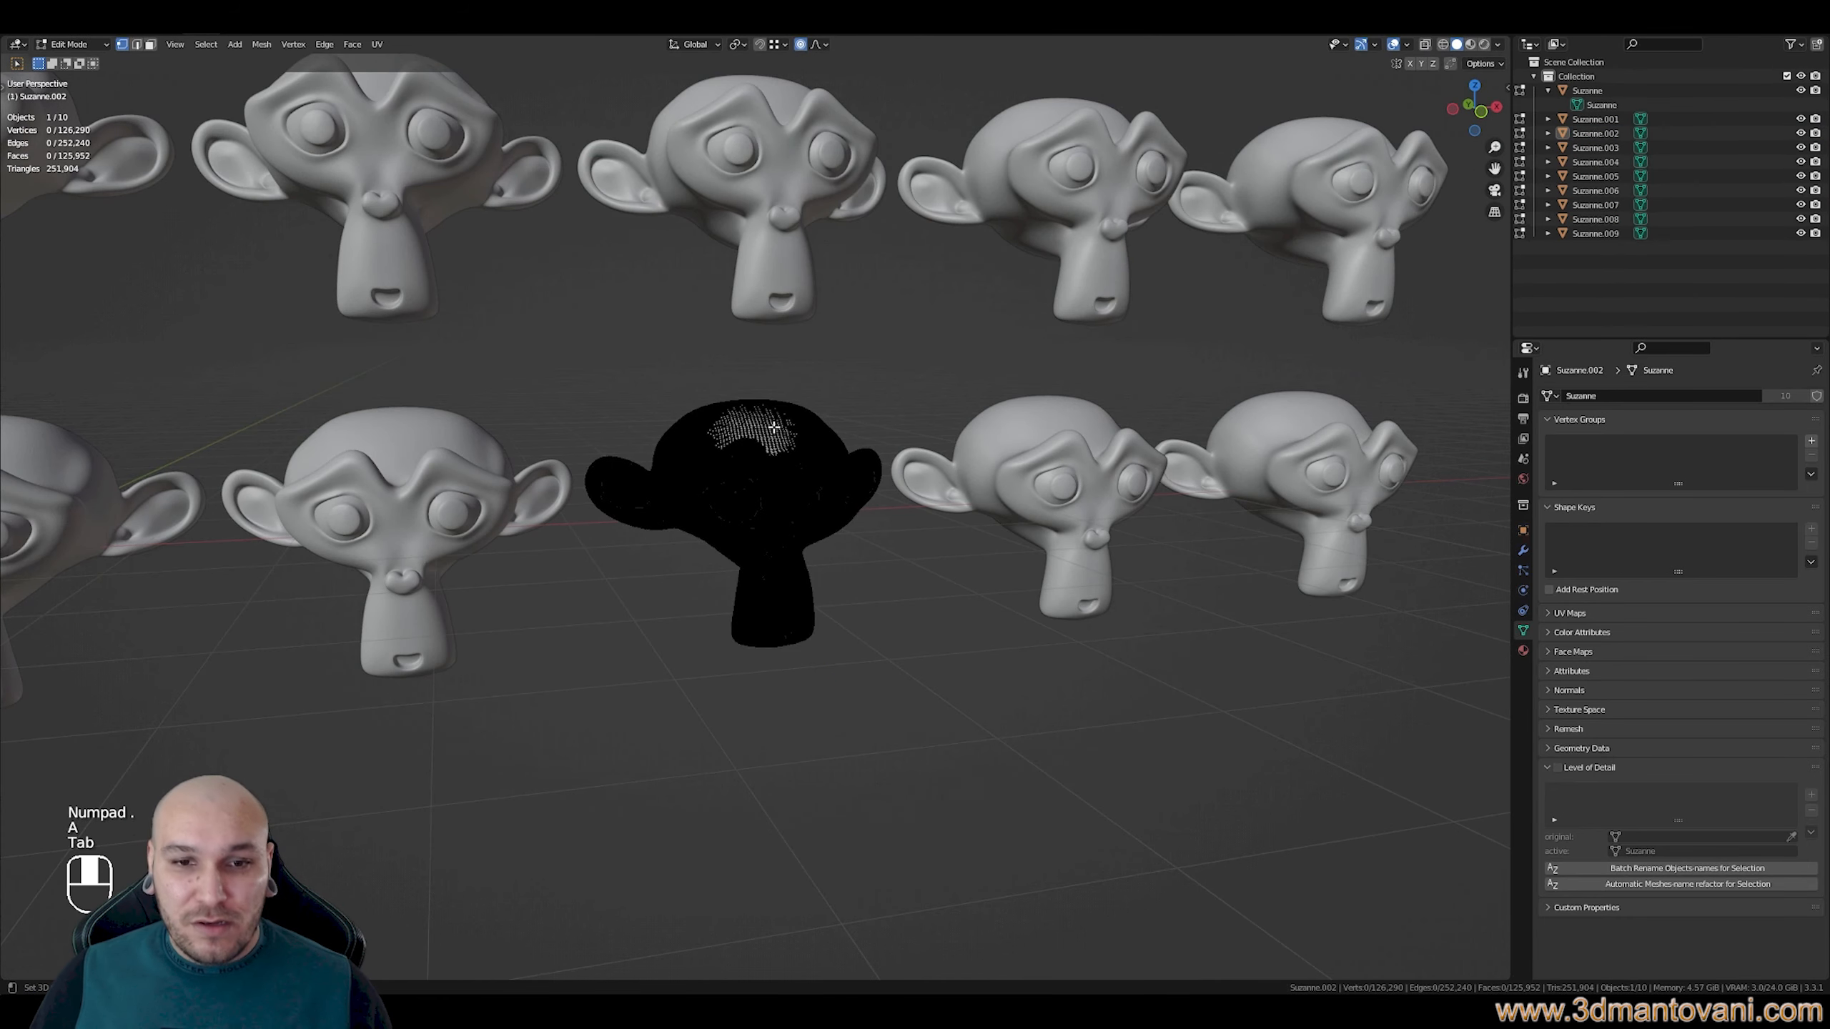
key(Tab)
scroll(846, 539, down, 2)
middle_drag(850, 543, 868, 562)
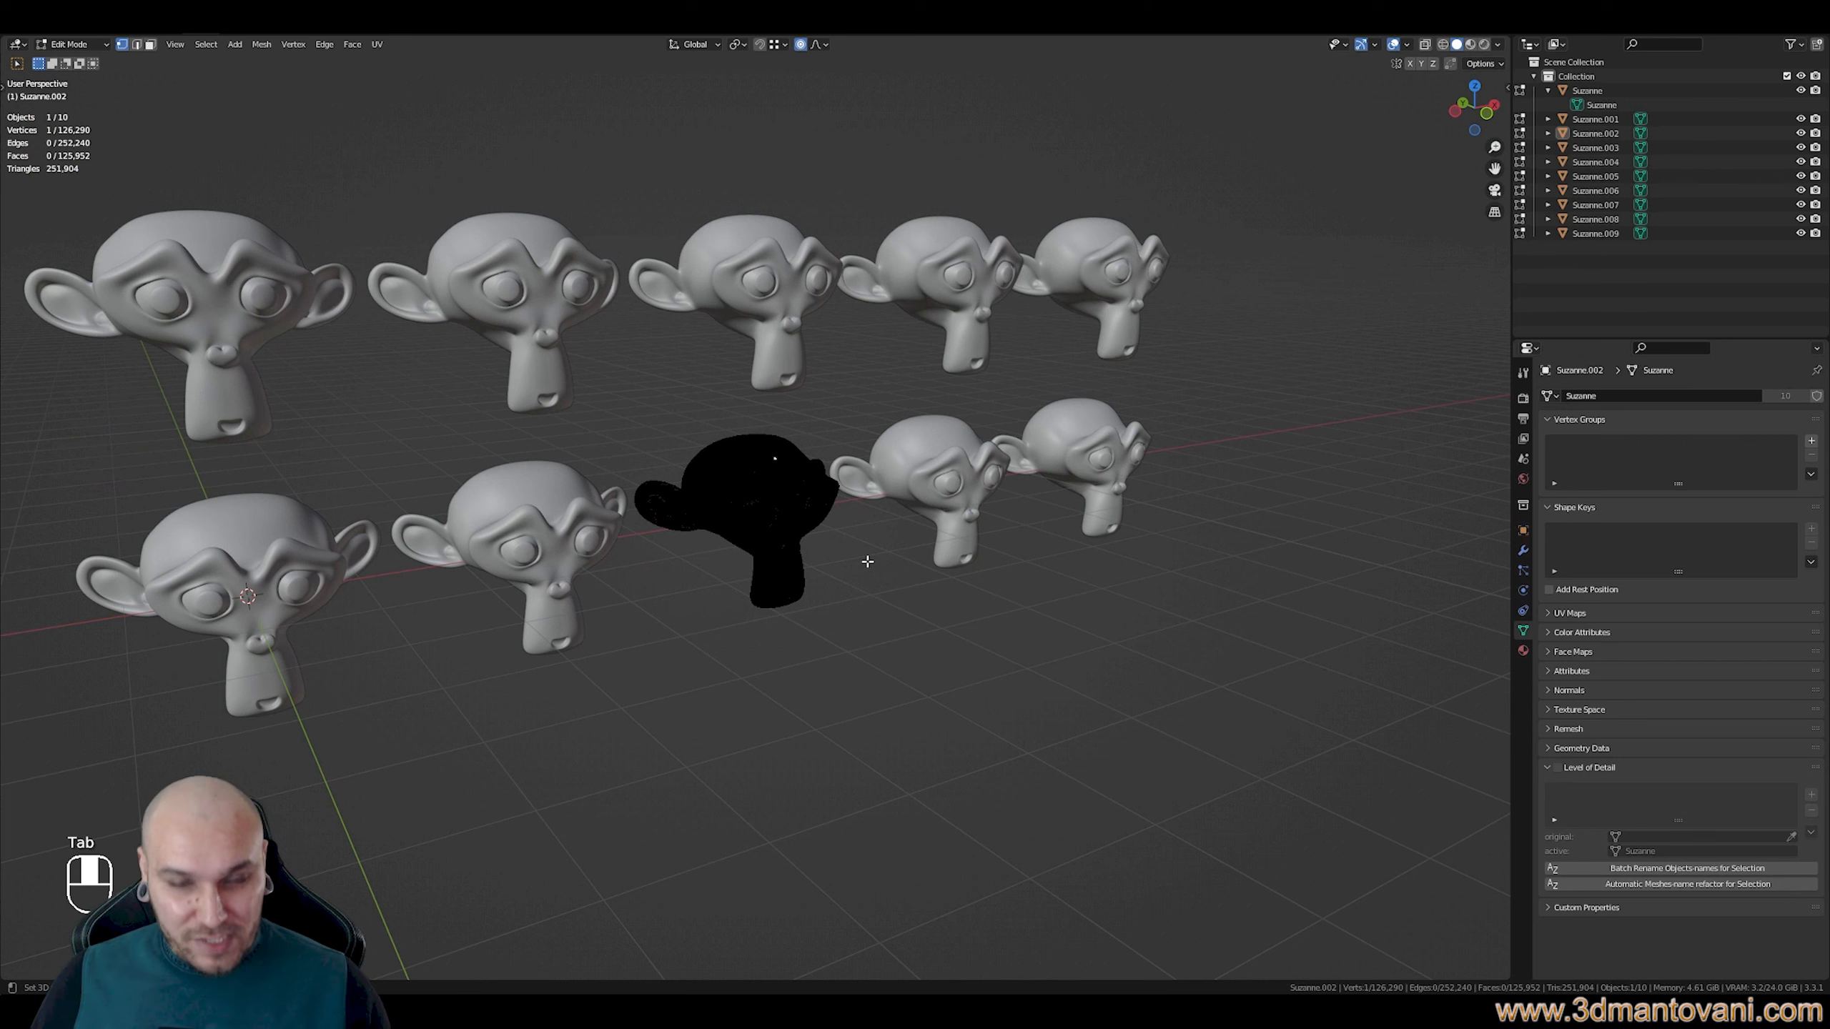
key(g)
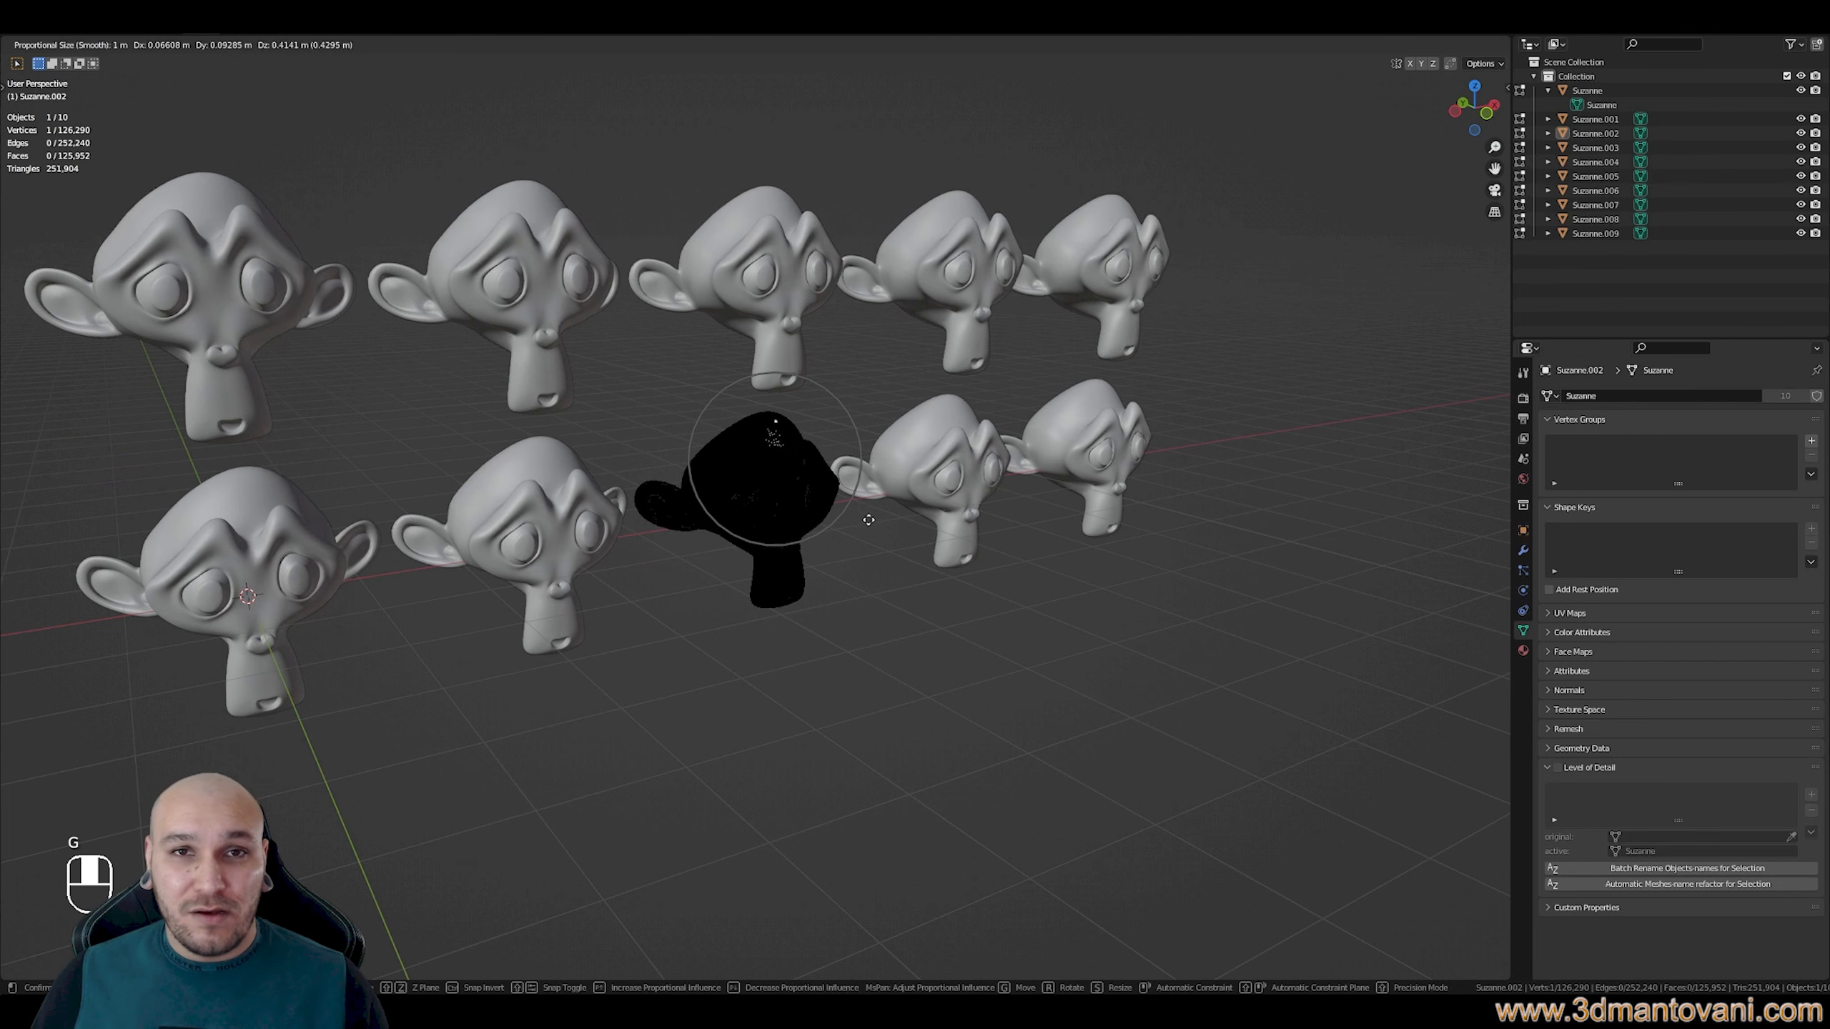
click(789, 566)
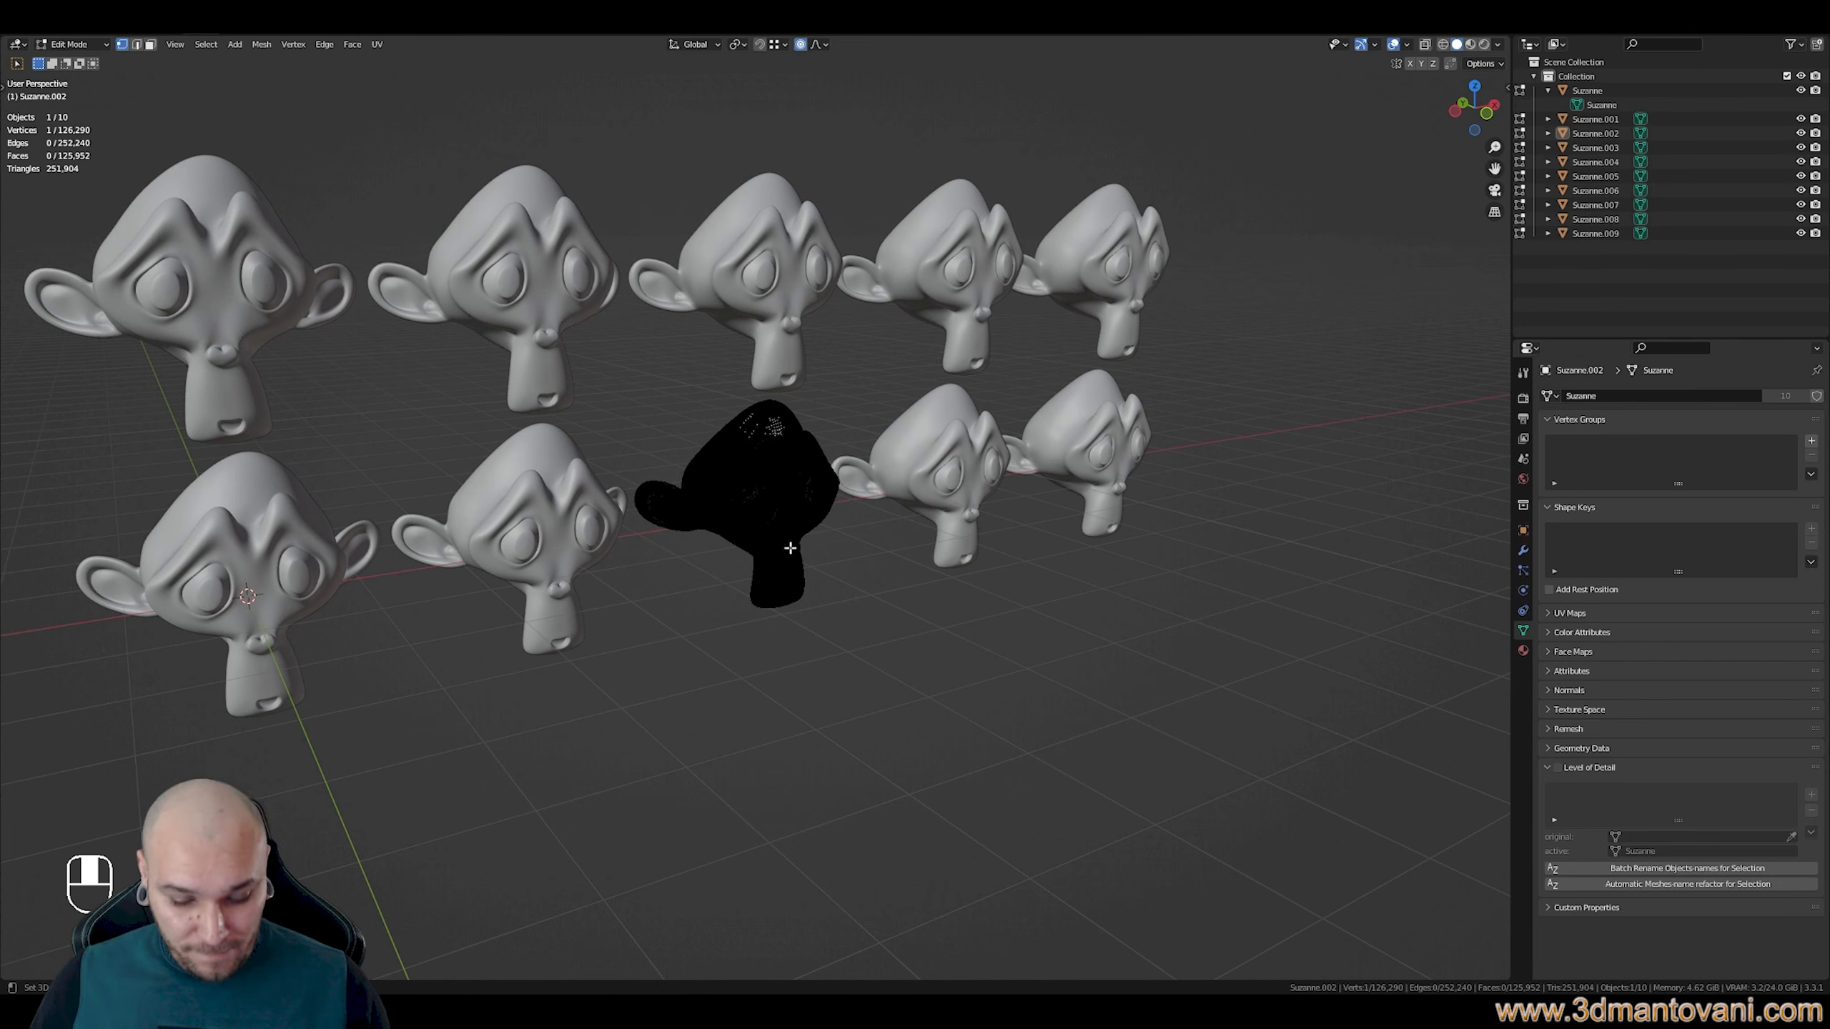
Pull a vertex on the same monkey's lower face along the Y axis with proportional editing, and return to Object Mode
key(g)
key(y)
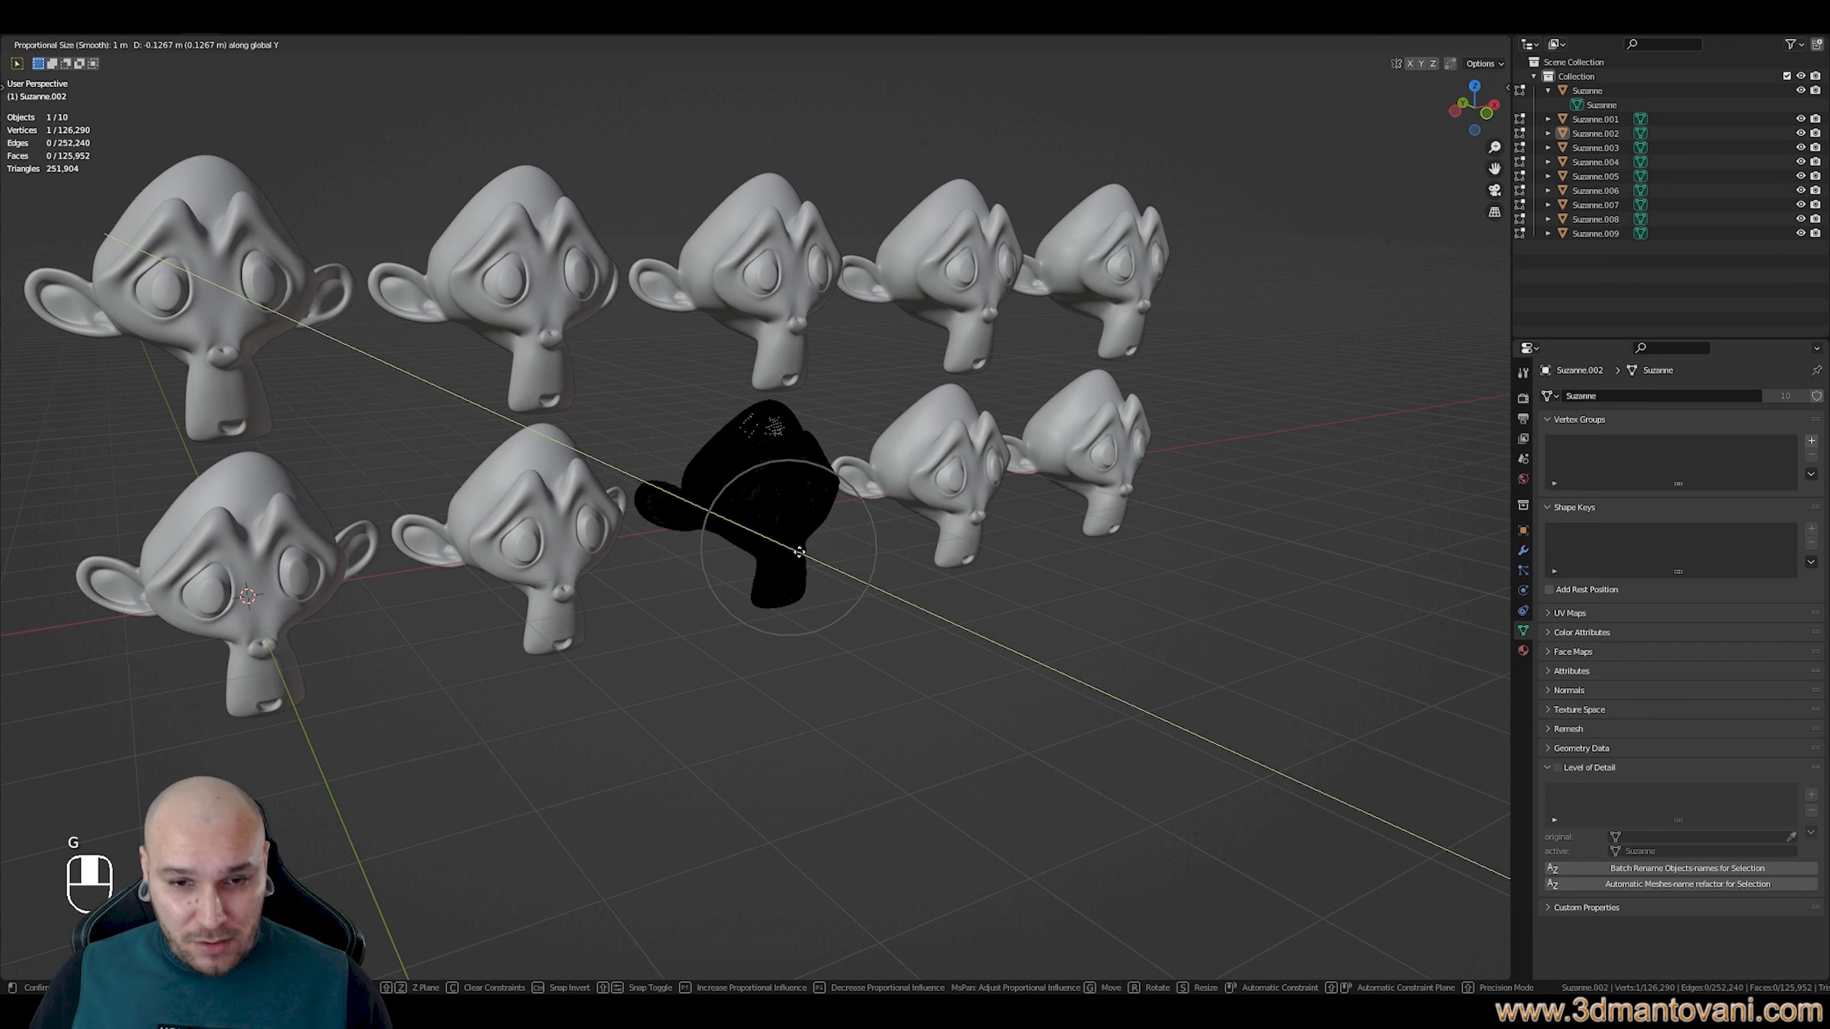
click(804, 556)
key(a)
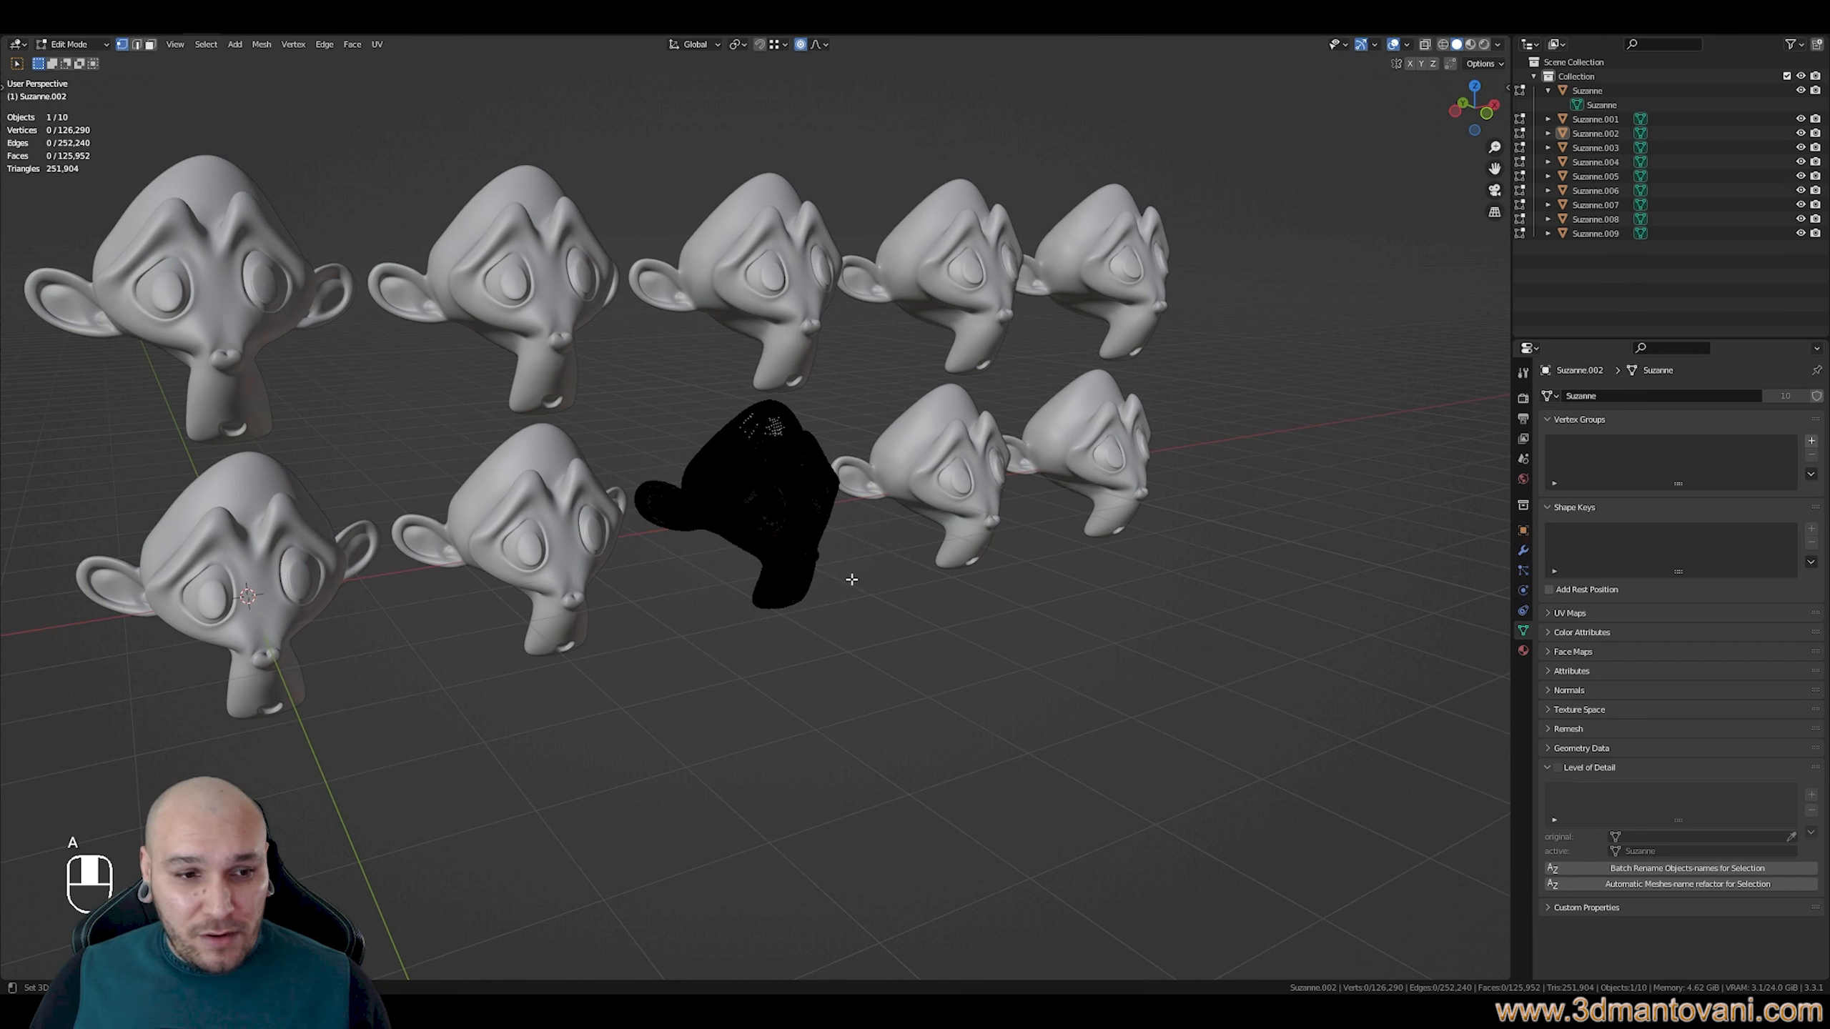
key(Tab)
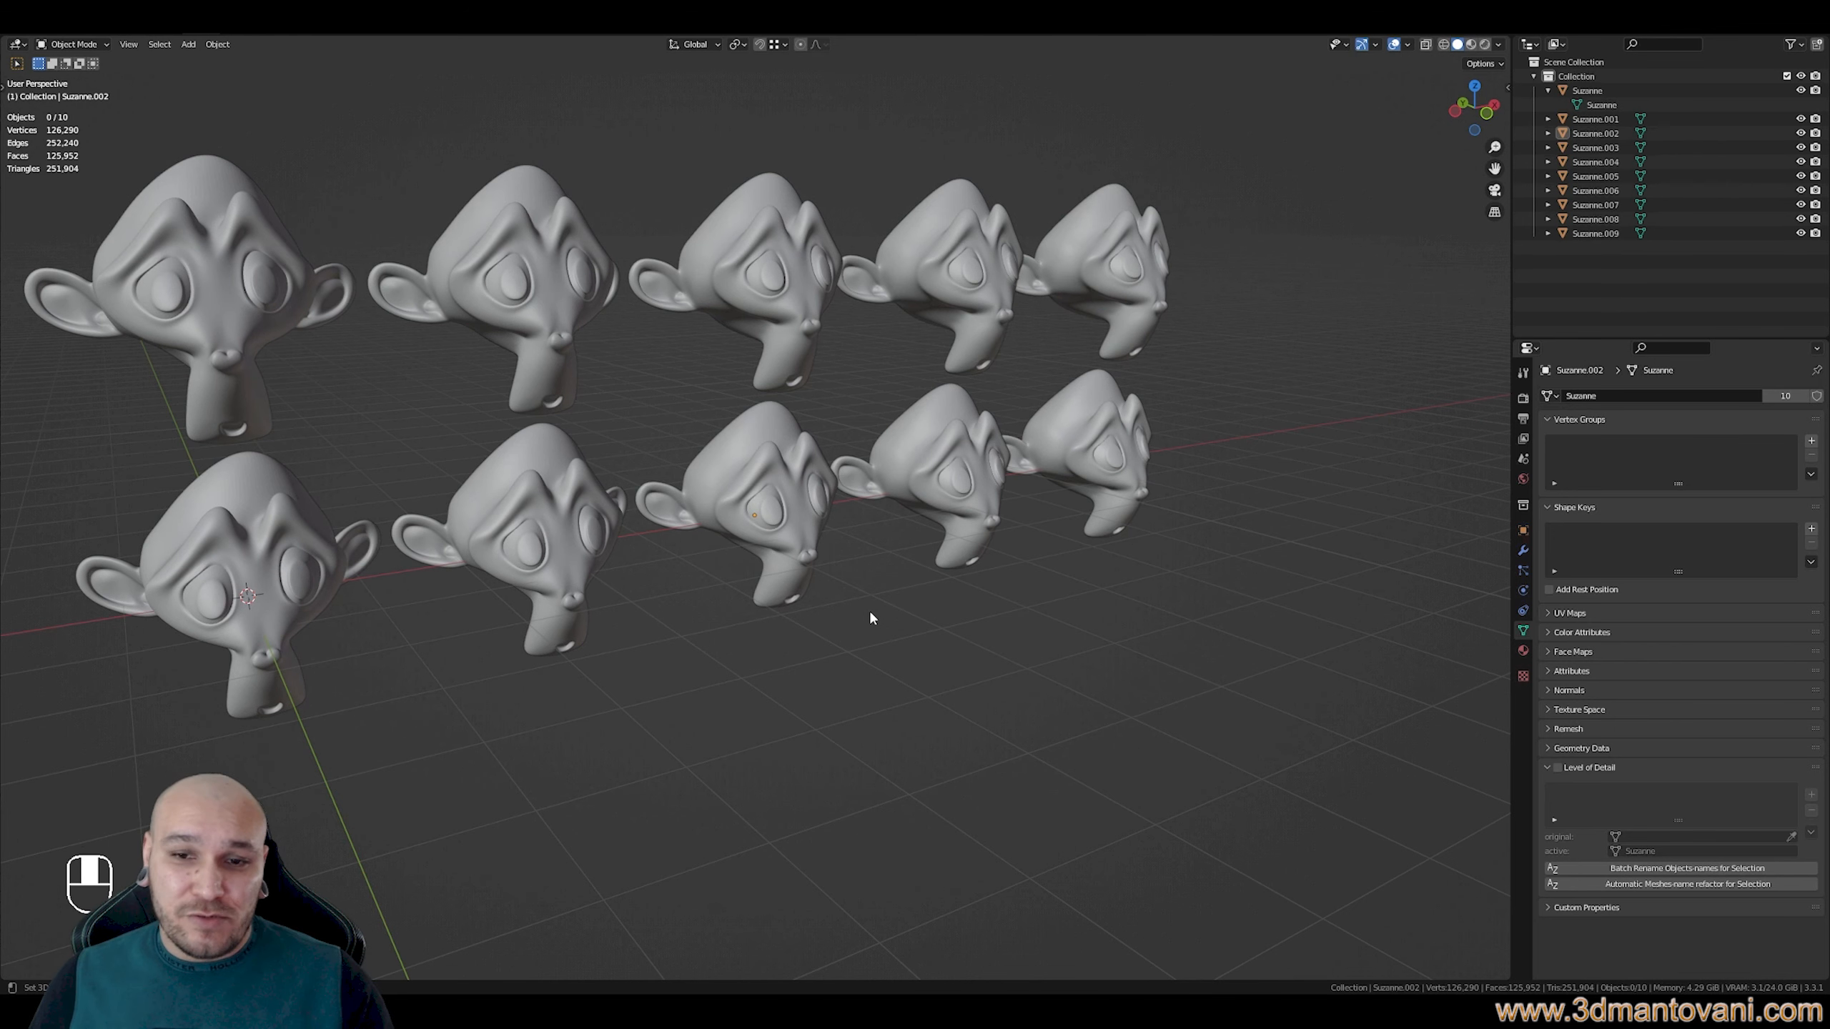
Add a Mirror modifier to the upper row's first monkey and enable mirroring on the X, Y and Z axes
scroll(708, 618, down, 1)
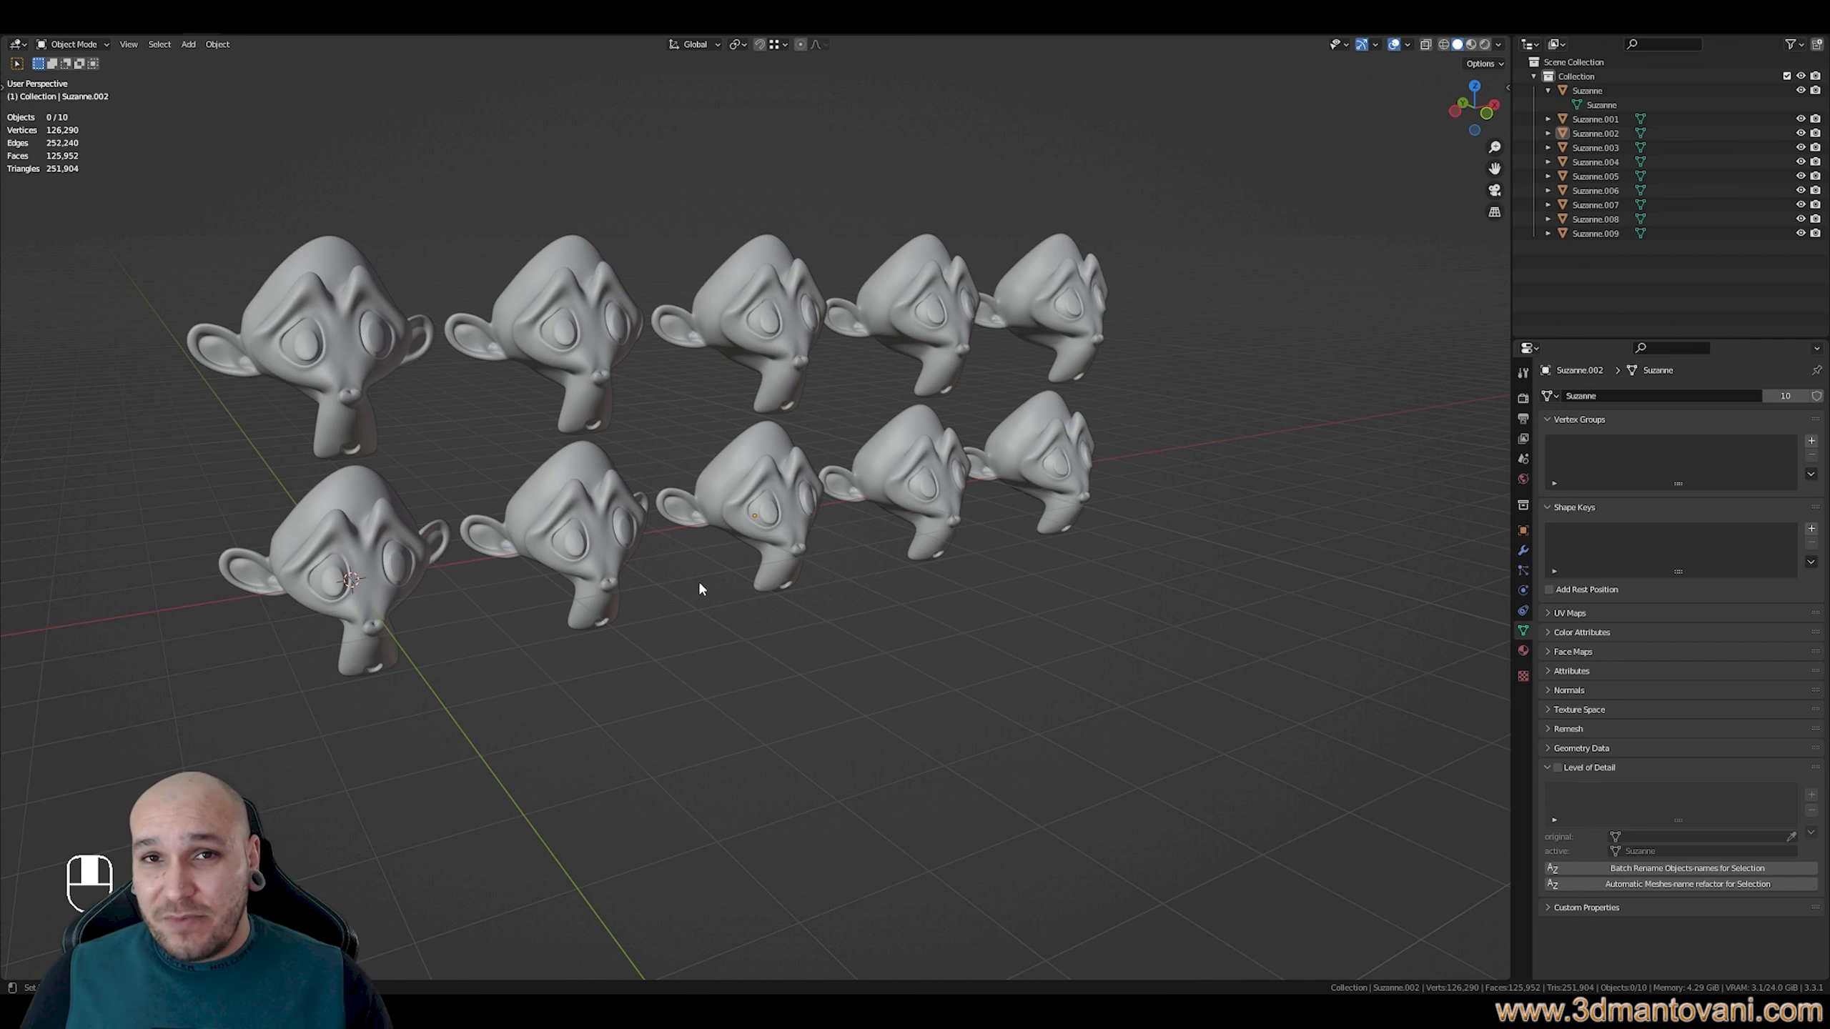
scroll(703, 583, down, 2)
mouse_move(704, 582)
middle_down()
mouse_move(596, 604)
mouse_move(671, 597)
middle_up()
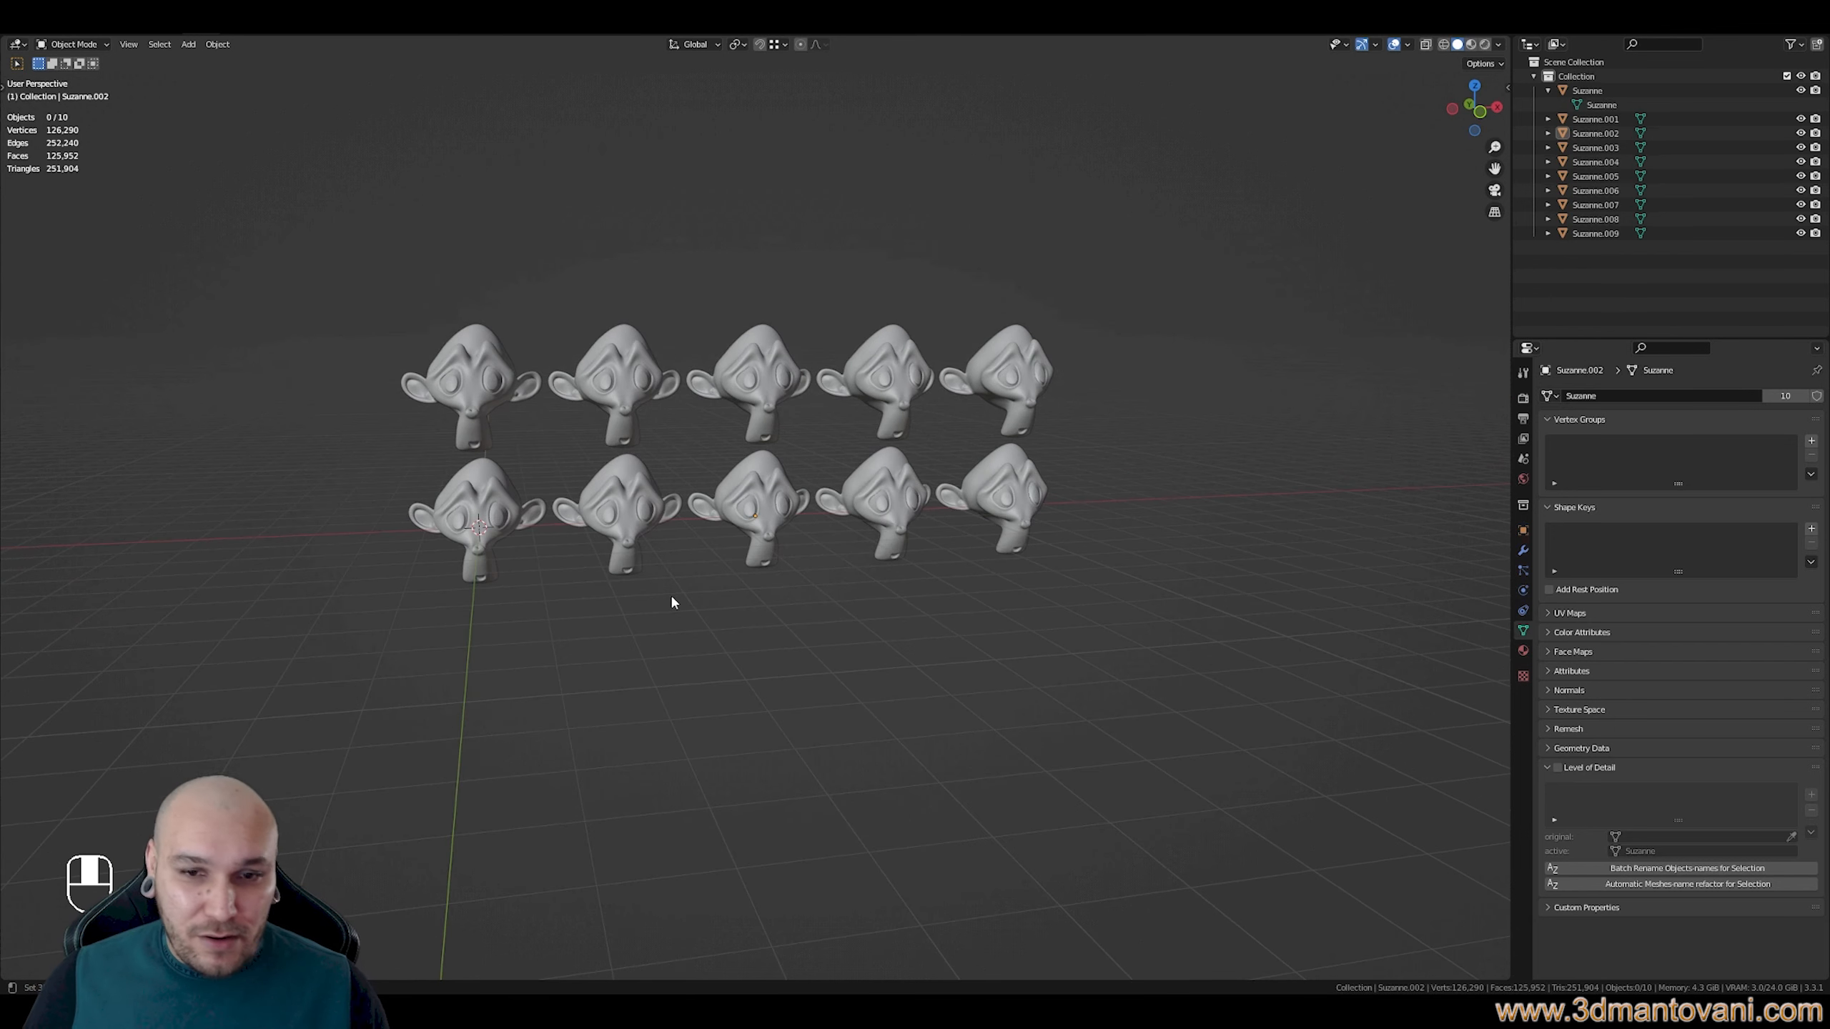
scroll(671, 596, up, 1)
scroll(673, 598, up, 1)
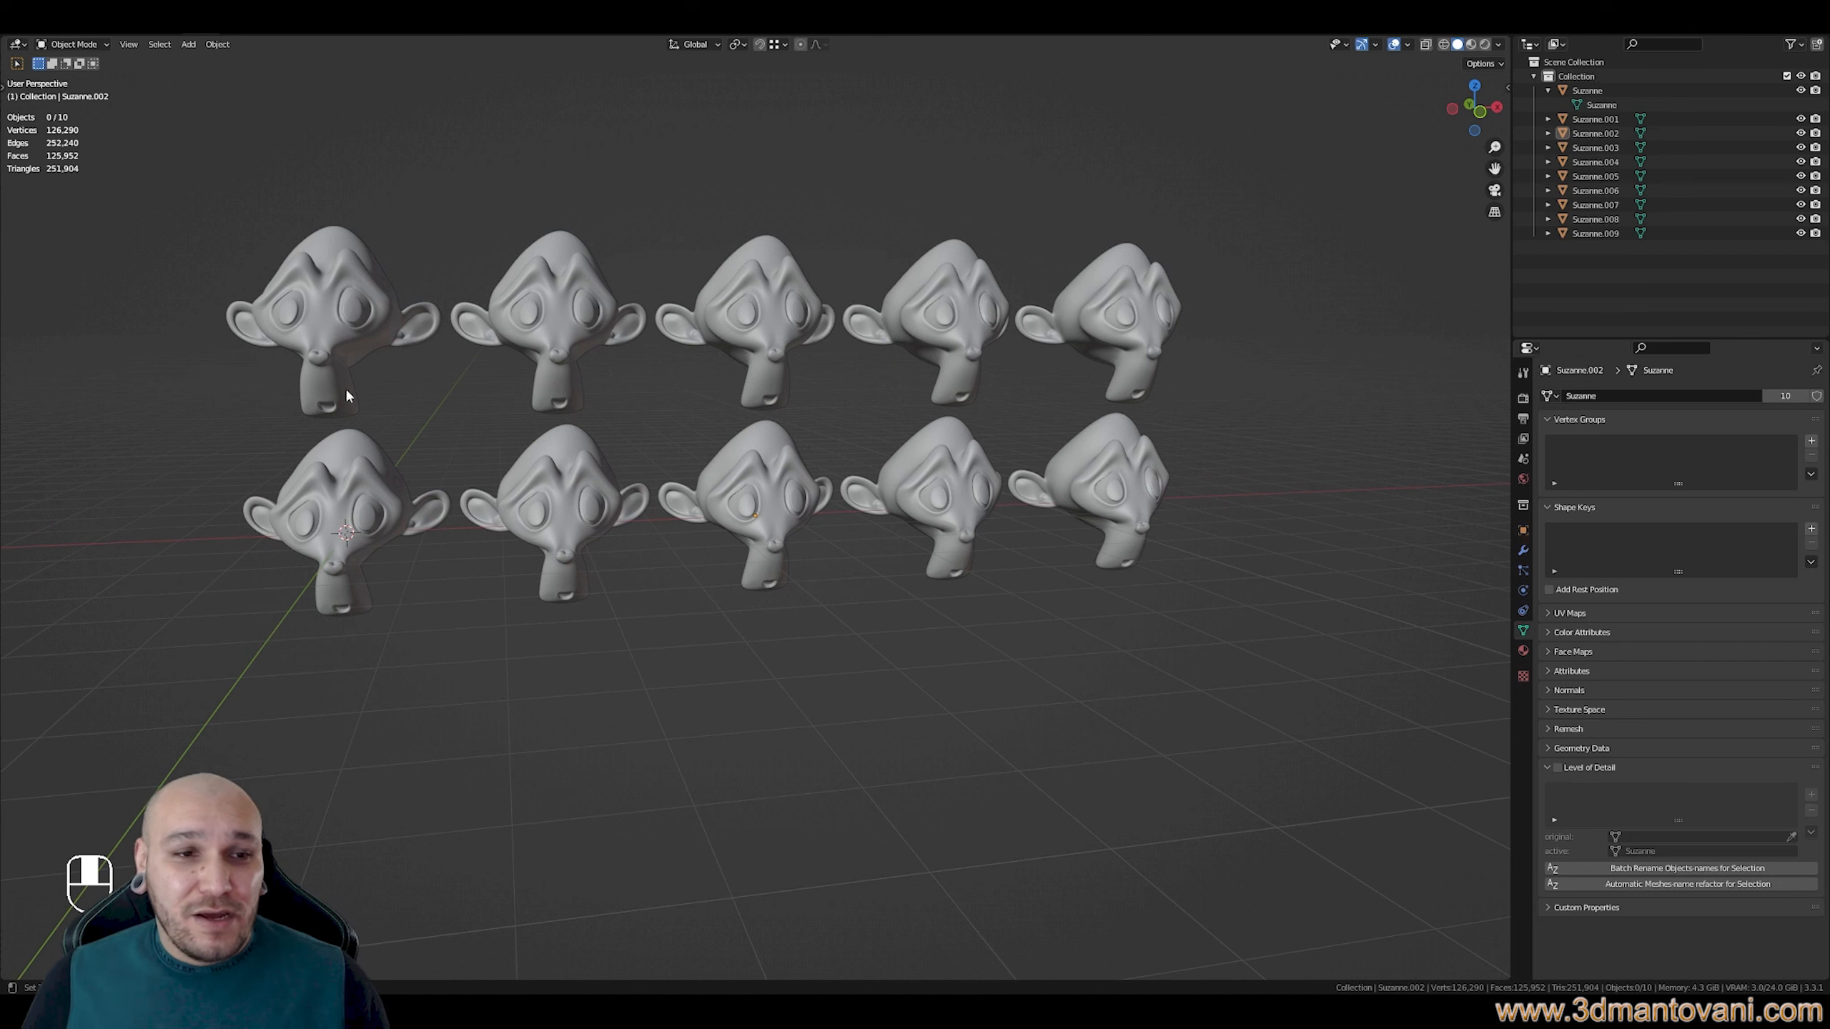
click(337, 331)
middle_drag(512, 532, 564, 561)
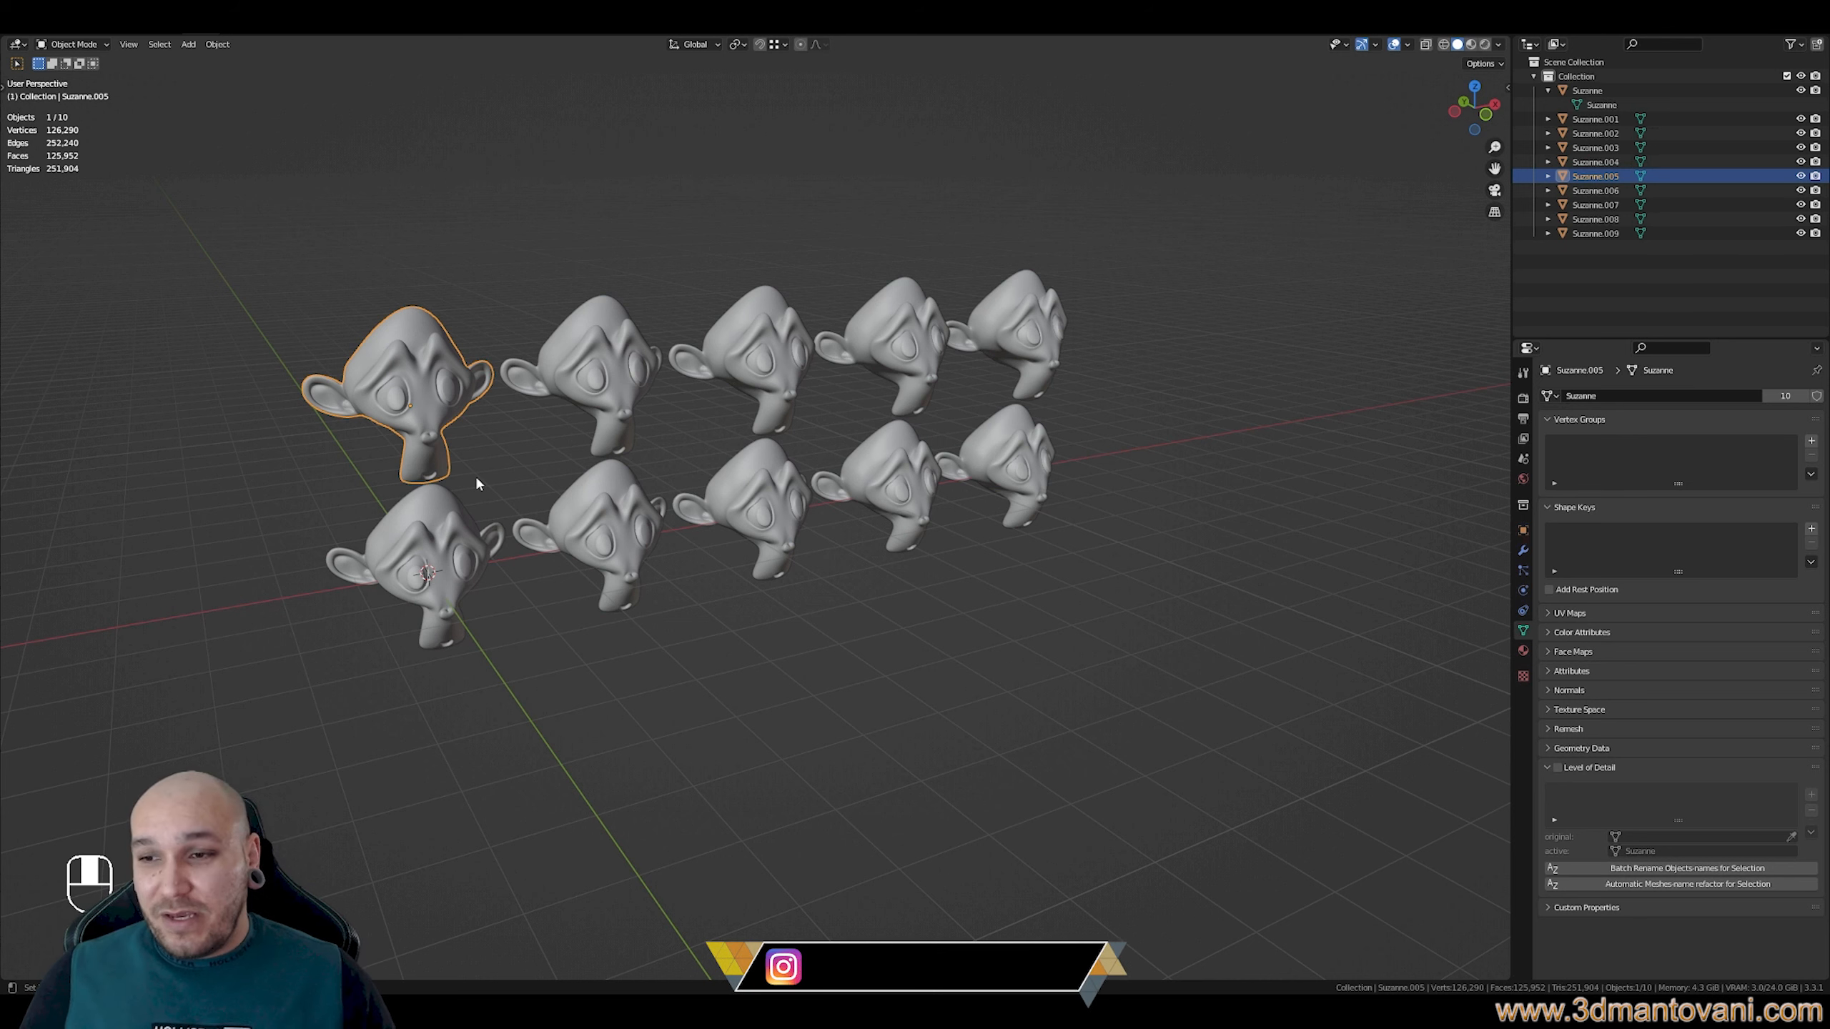
click(1523, 549)
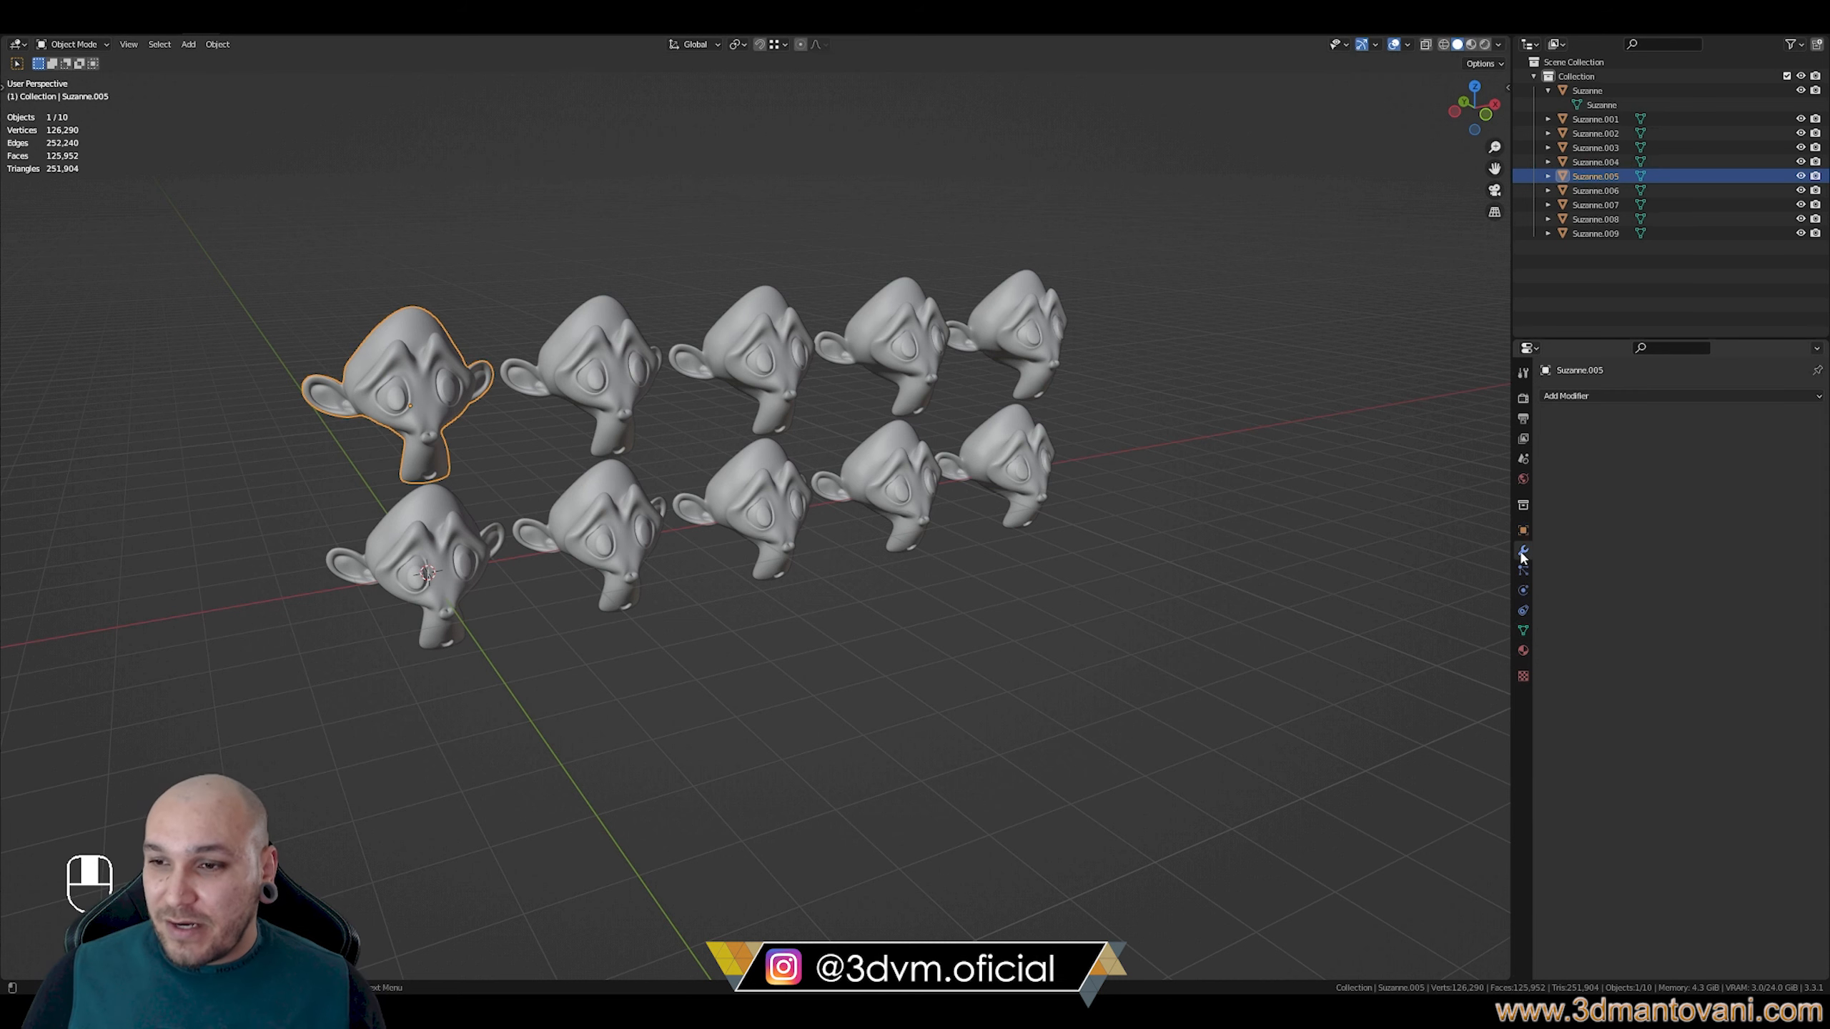
click(1614, 397)
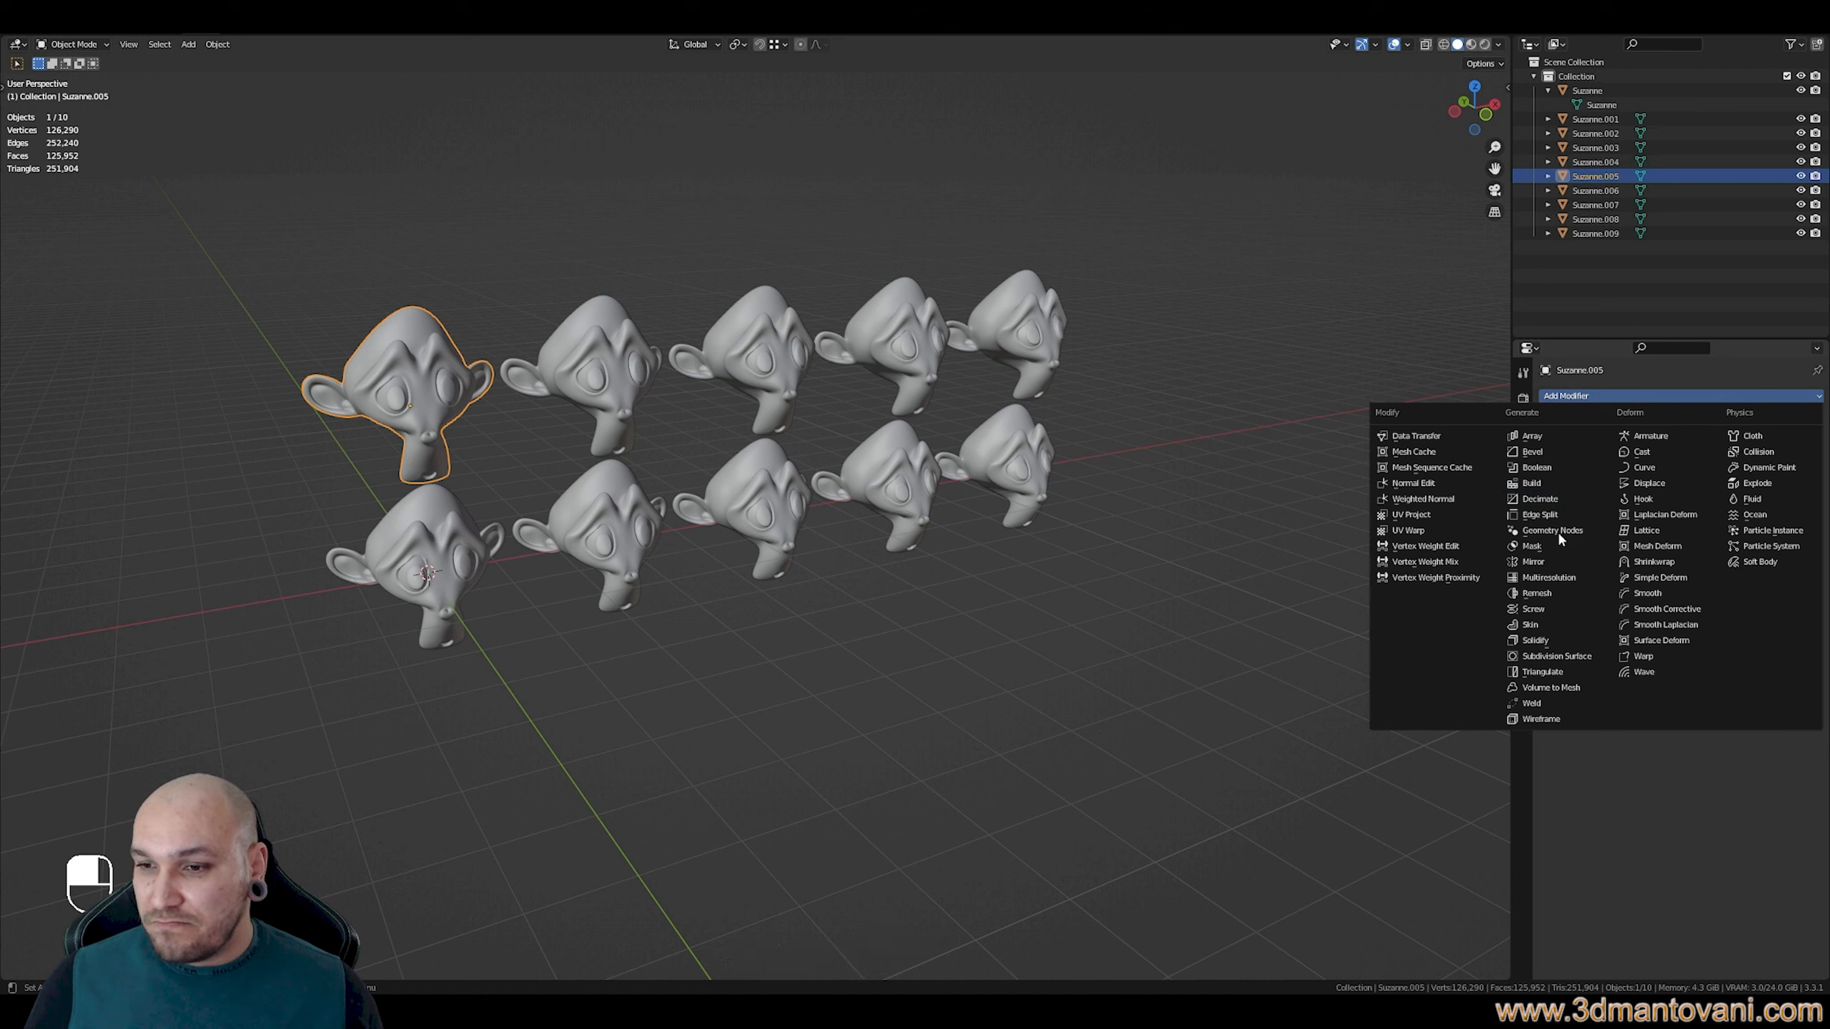
click(1539, 563)
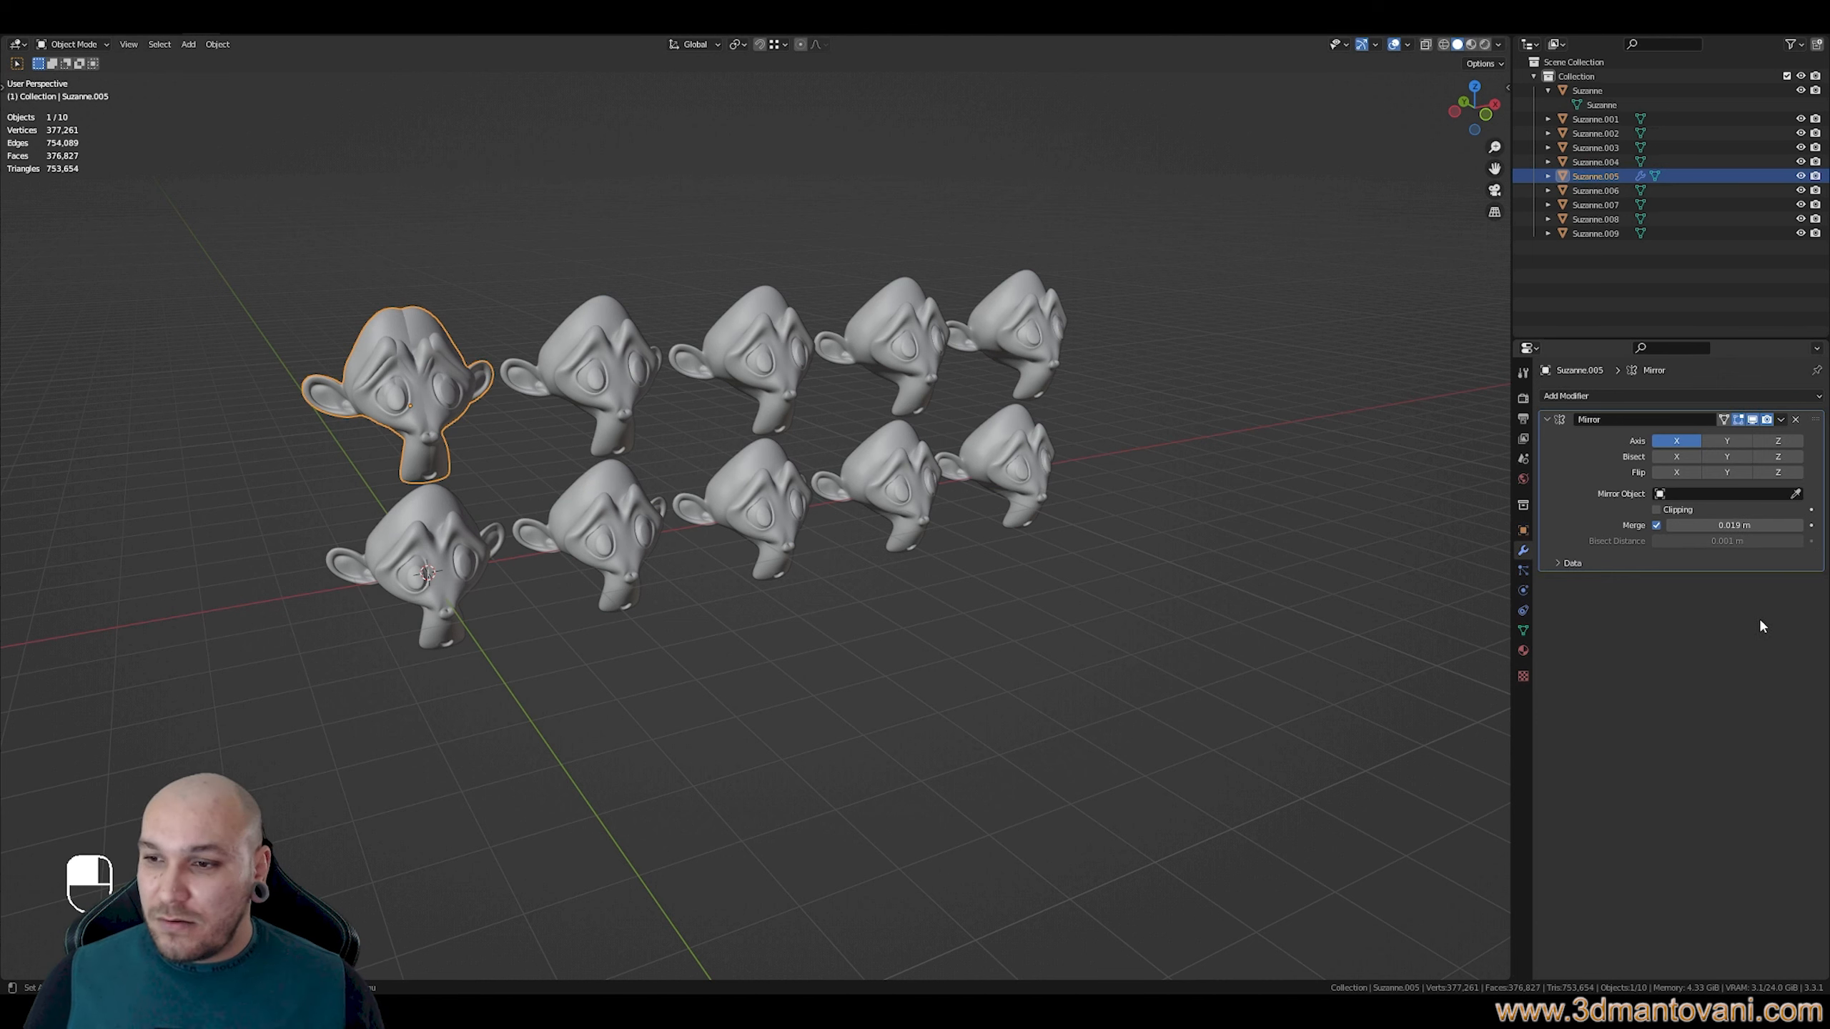
click(1727, 441)
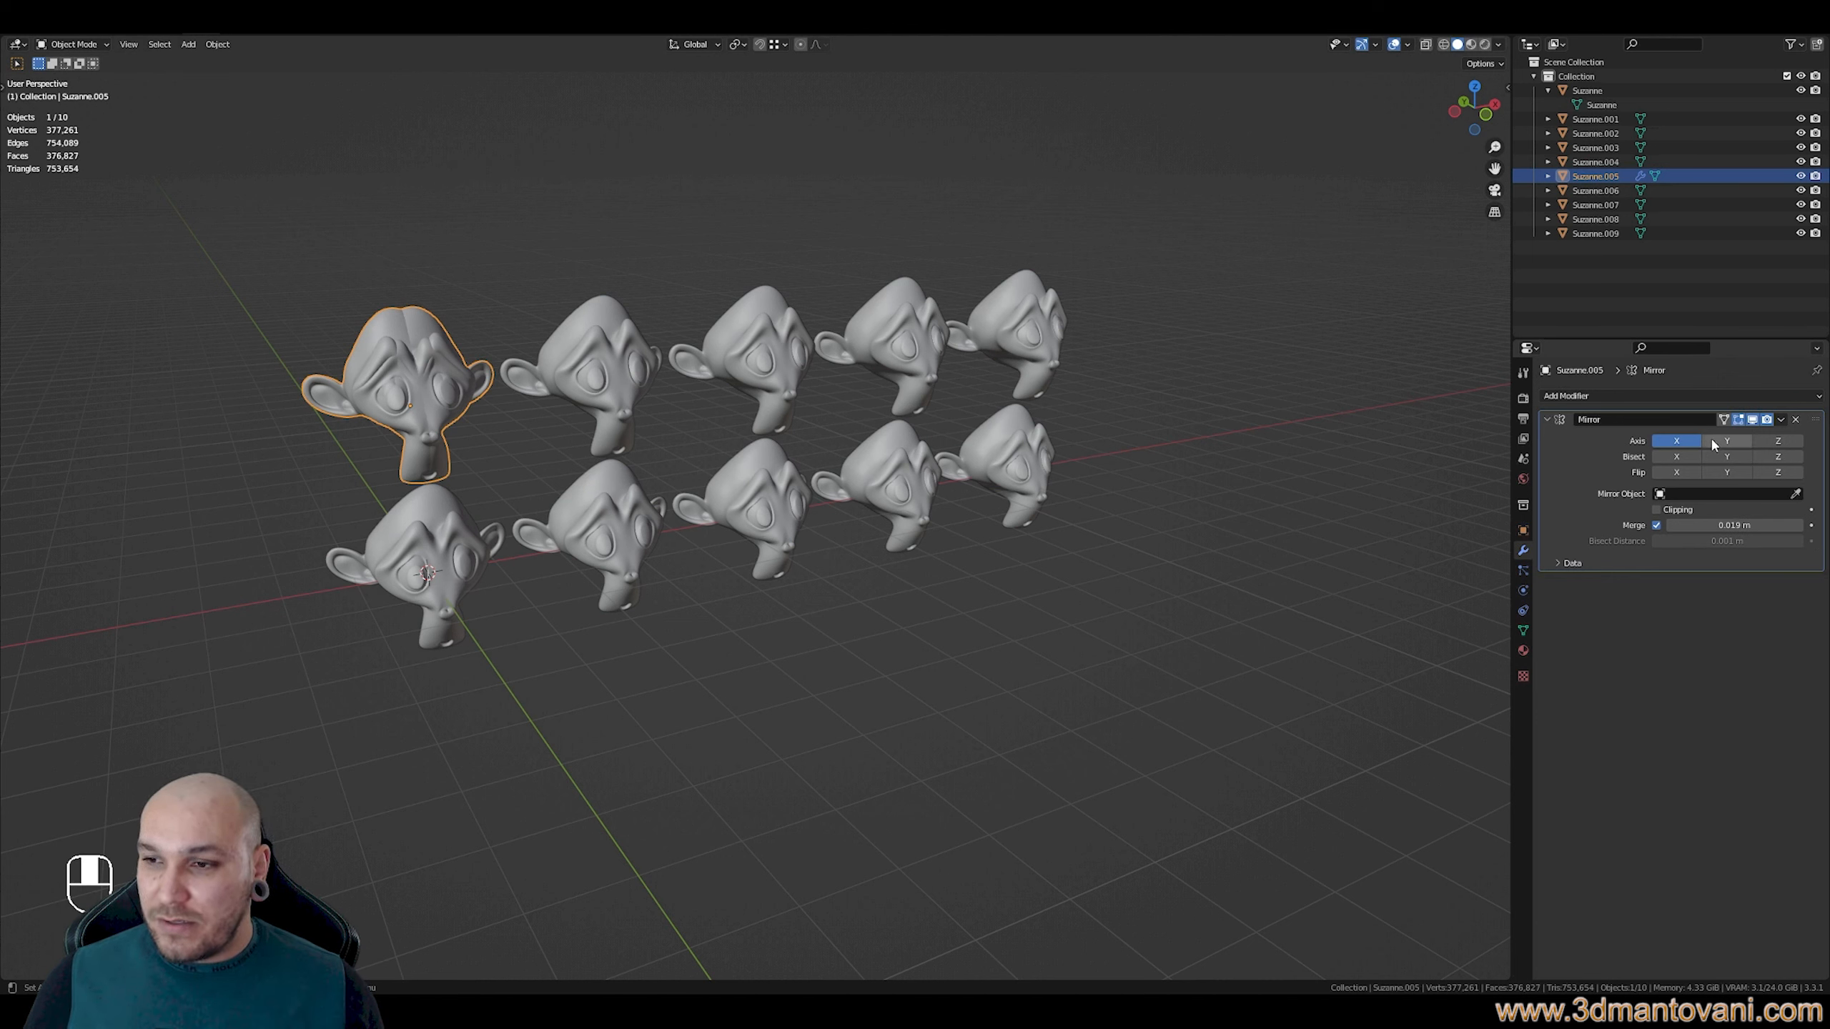
click(1778, 441)
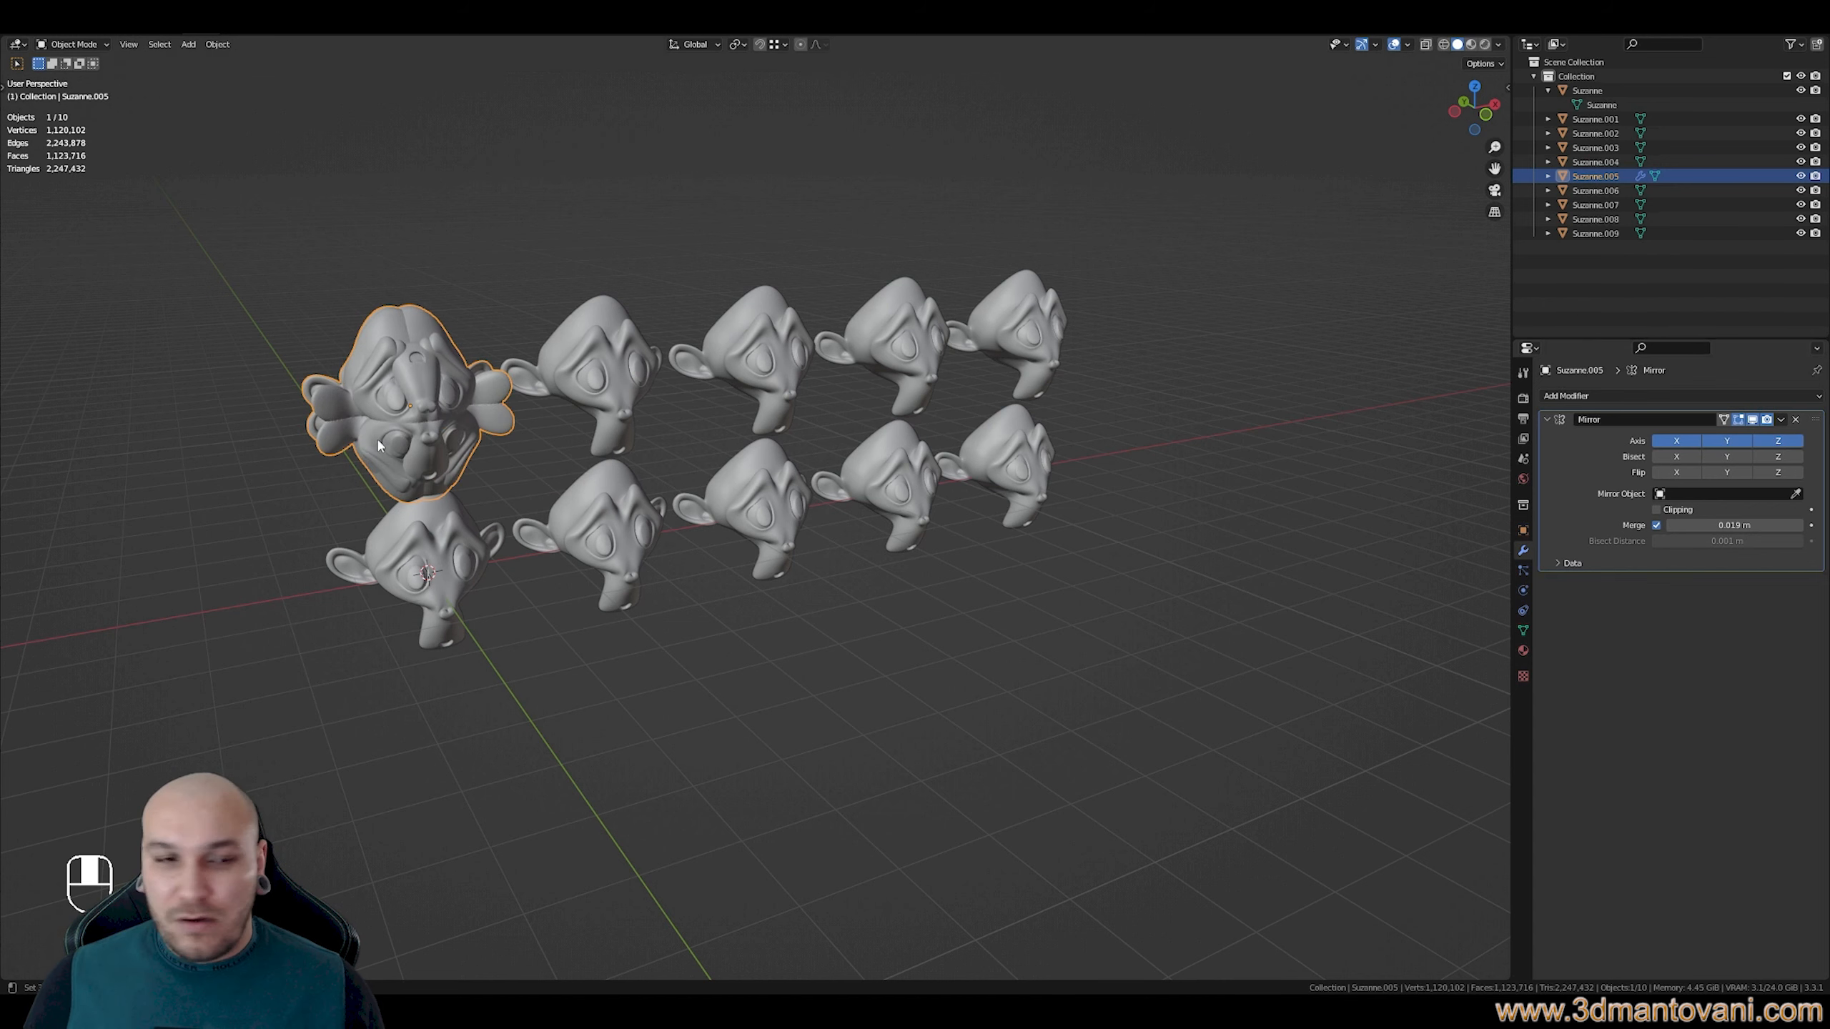
middle_drag(401, 457, 544, 483)
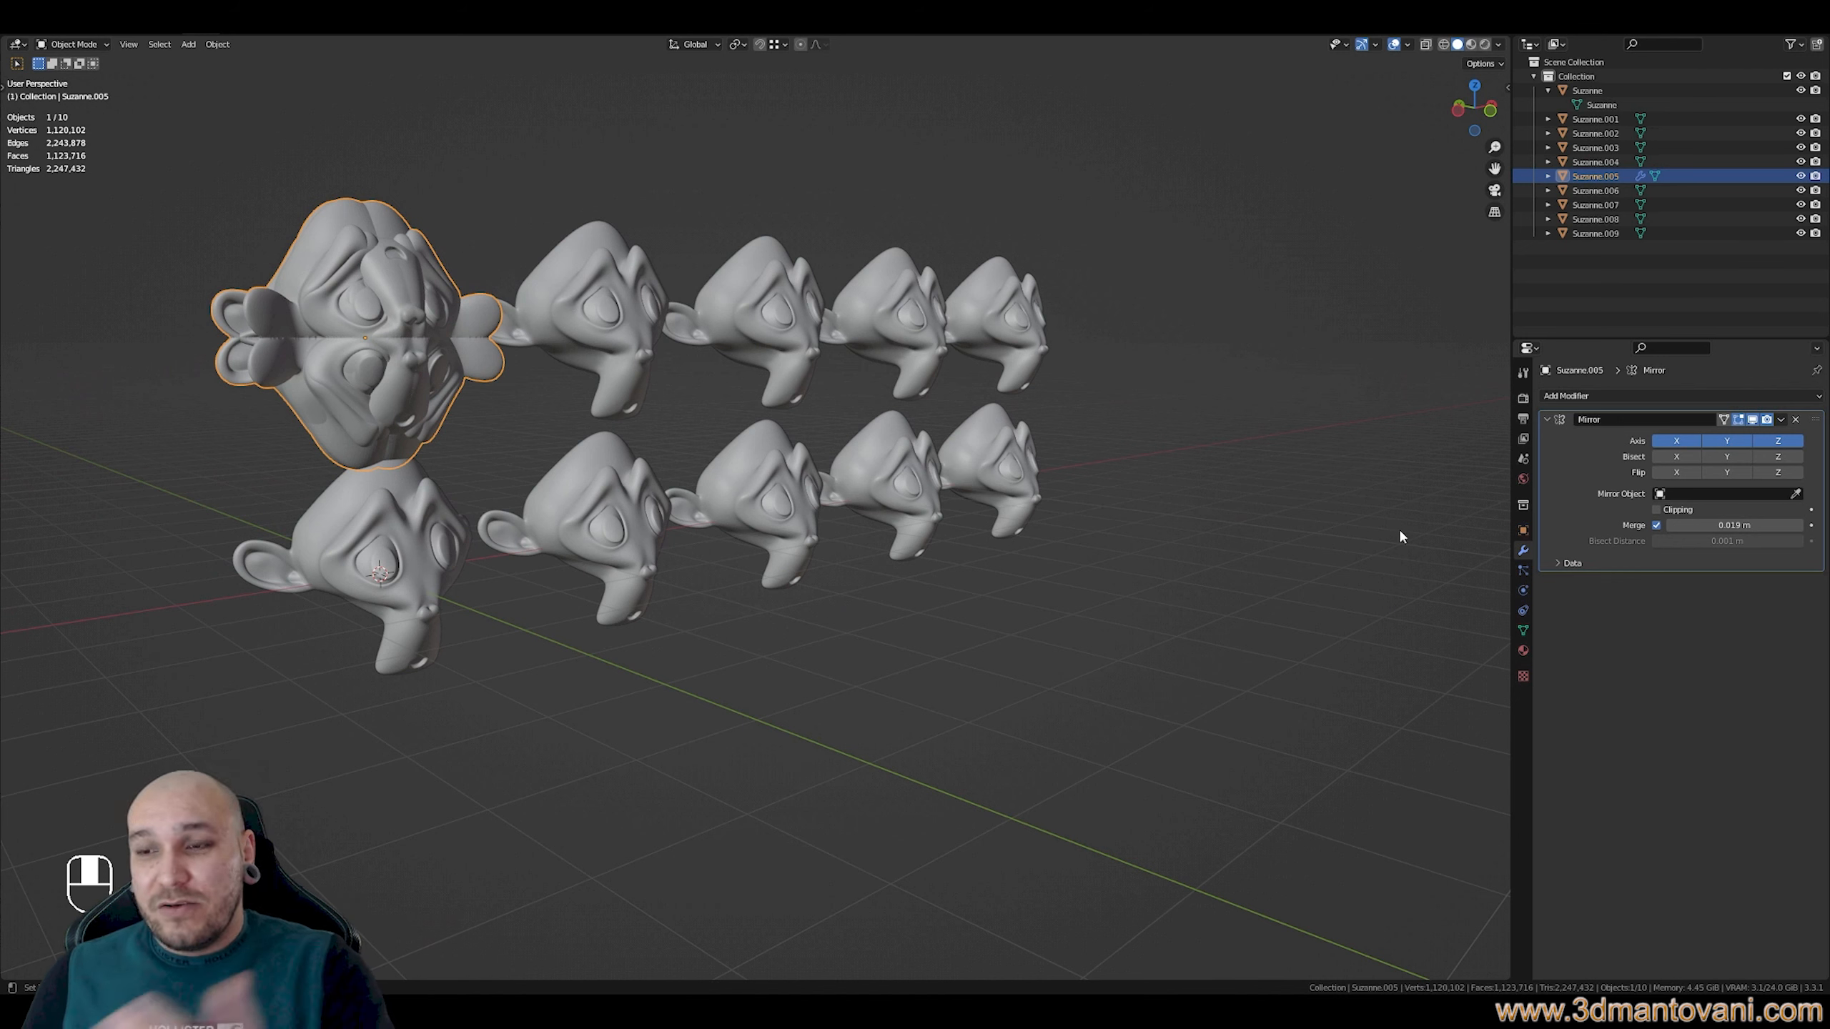
Add a Solidify modifier to the upper row's second monkey
click(631, 297)
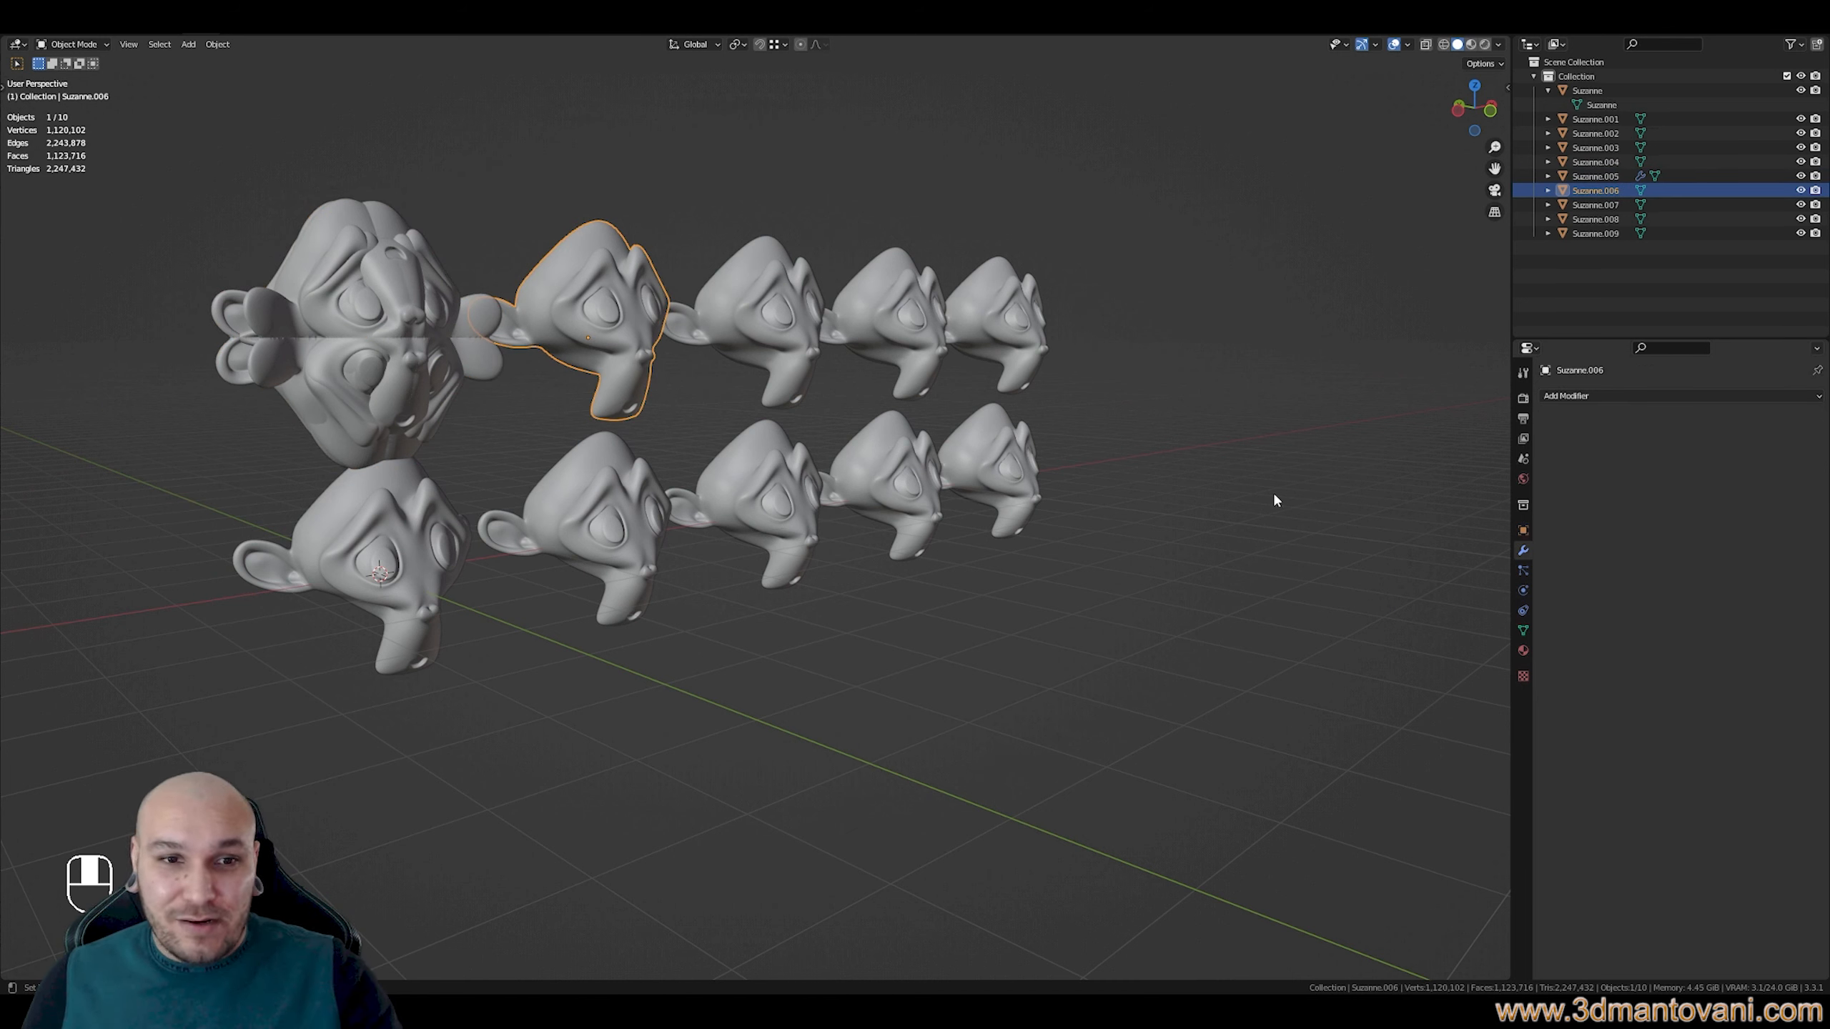
click(1591, 396)
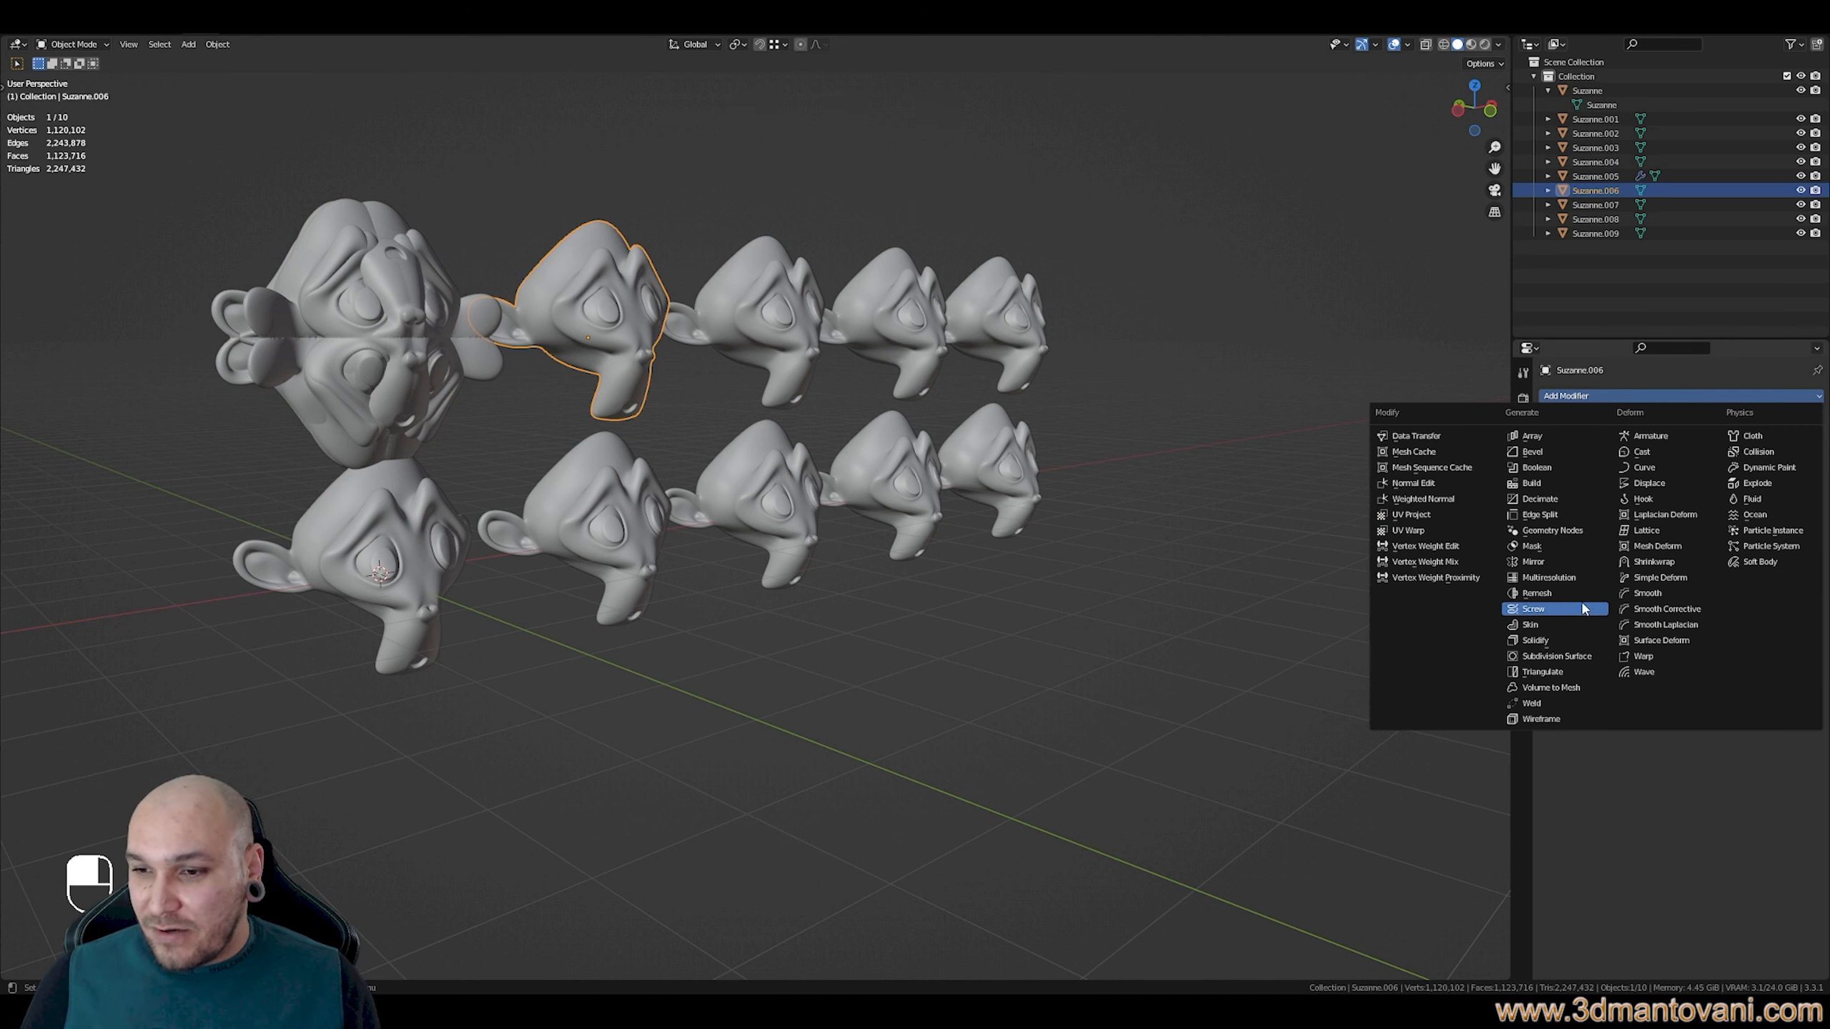
click(1538, 642)
Add a Wireframe modifier to the upper row's third monkey and deselect everything
click(805, 332)
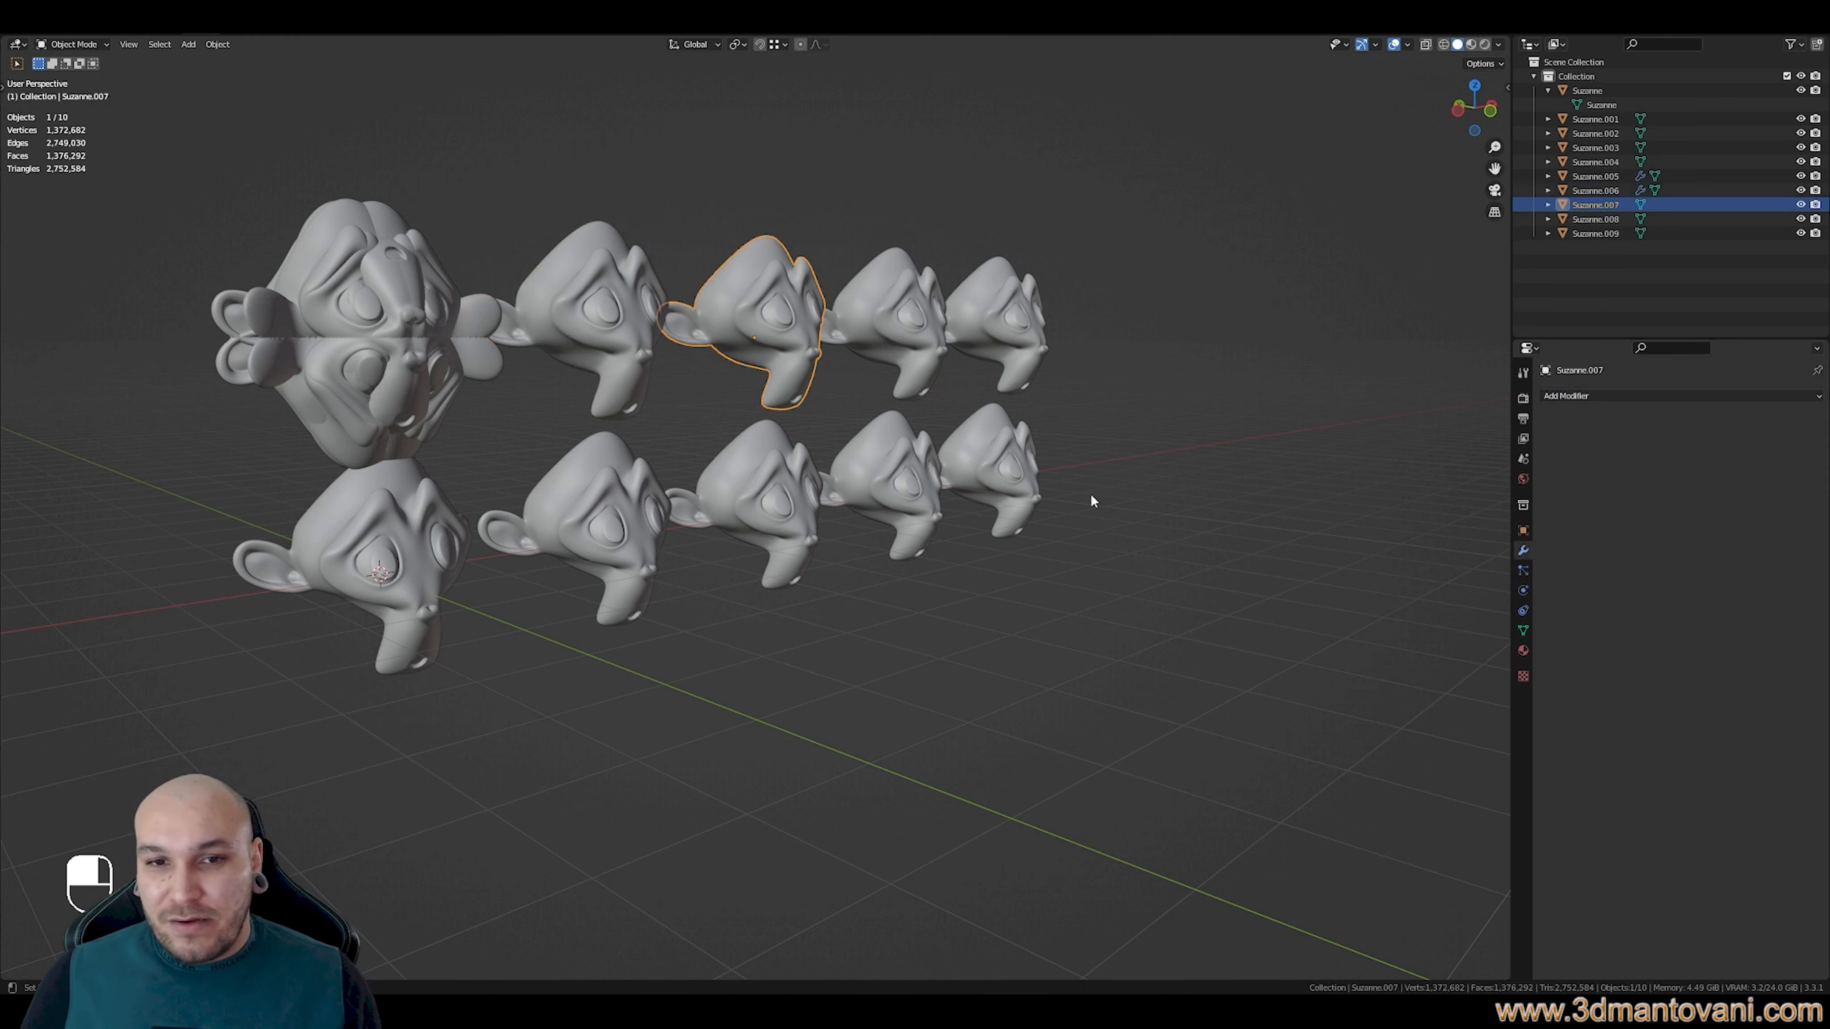
click(1553, 398)
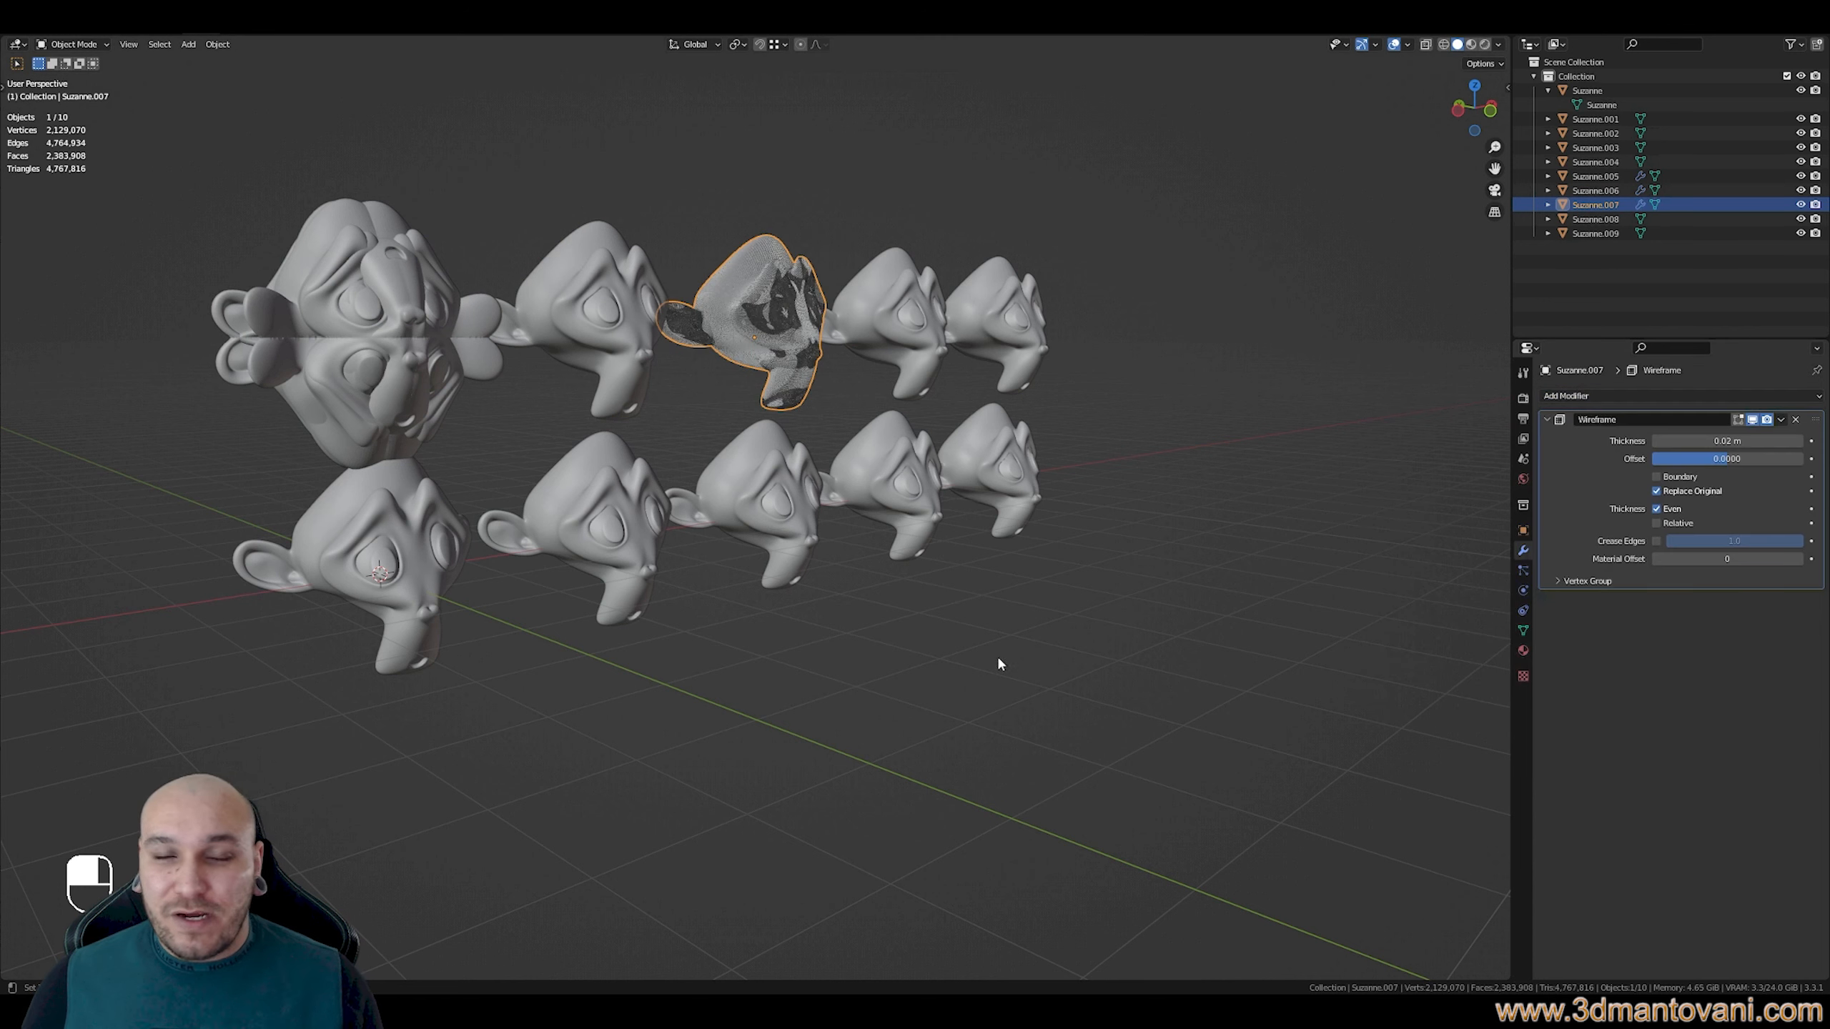
key(alt+a)
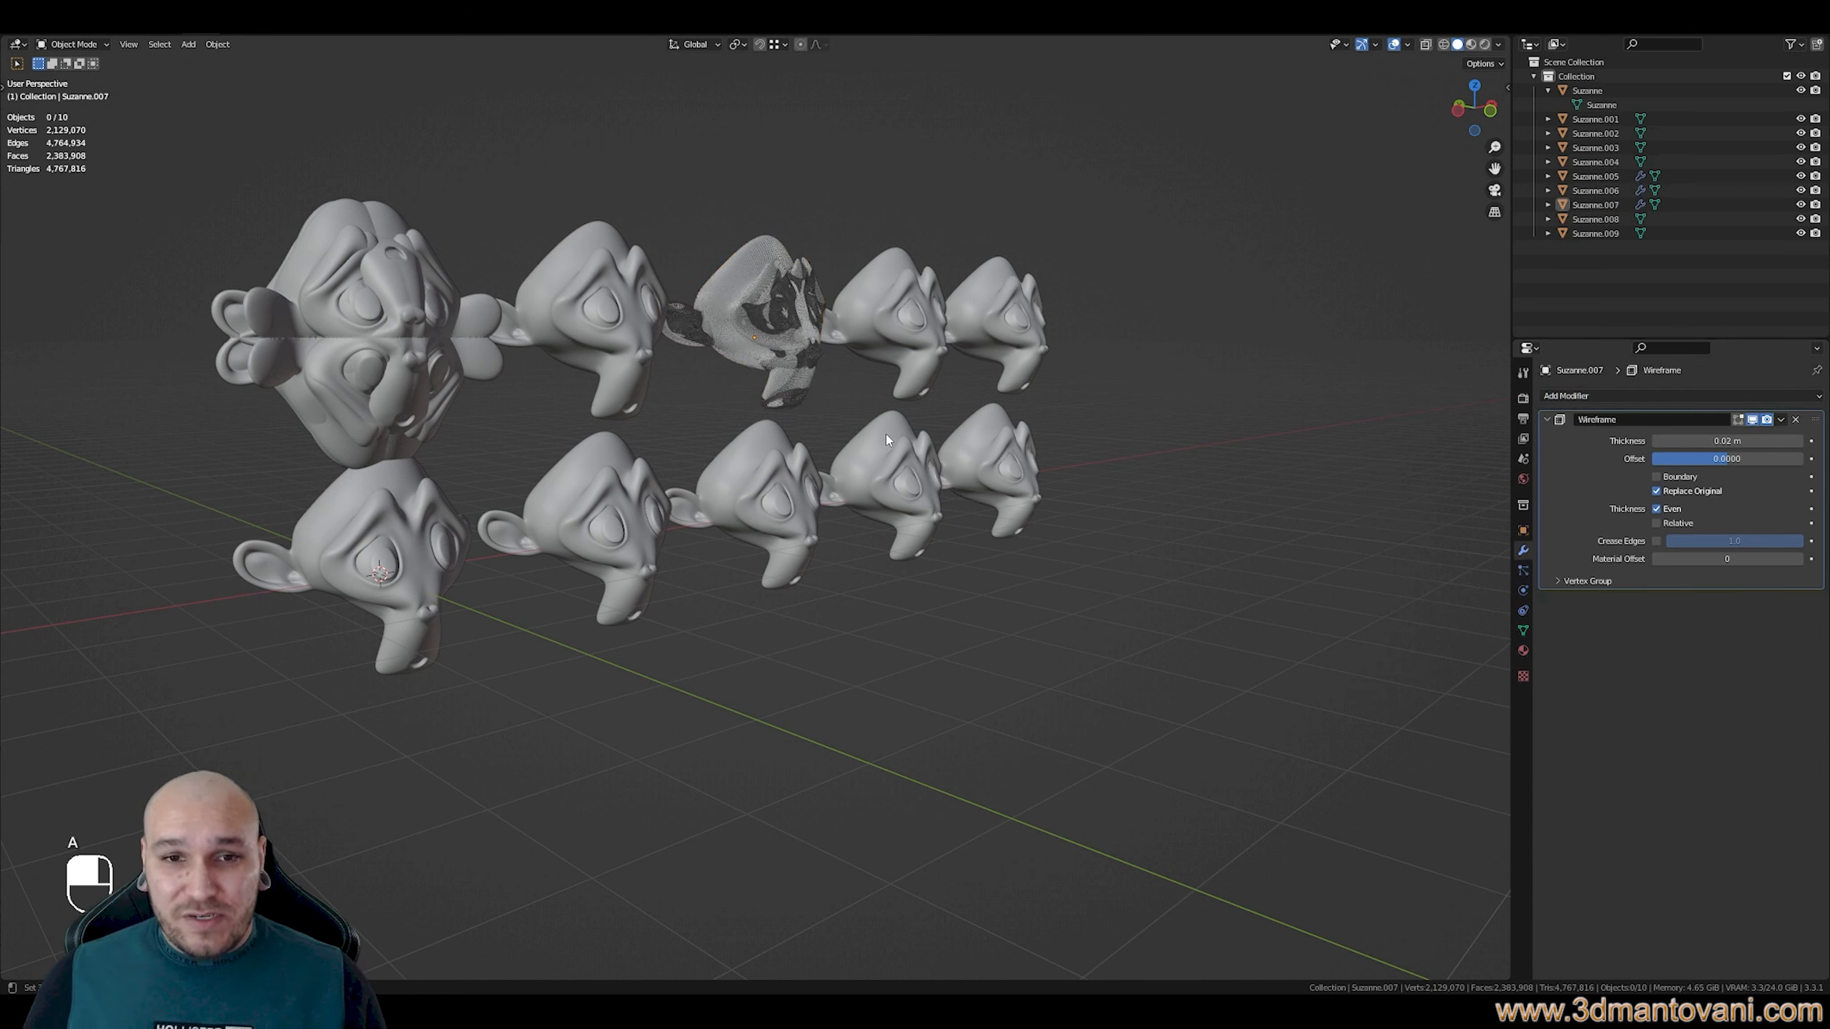
middle_drag(887, 435, 870, 455)
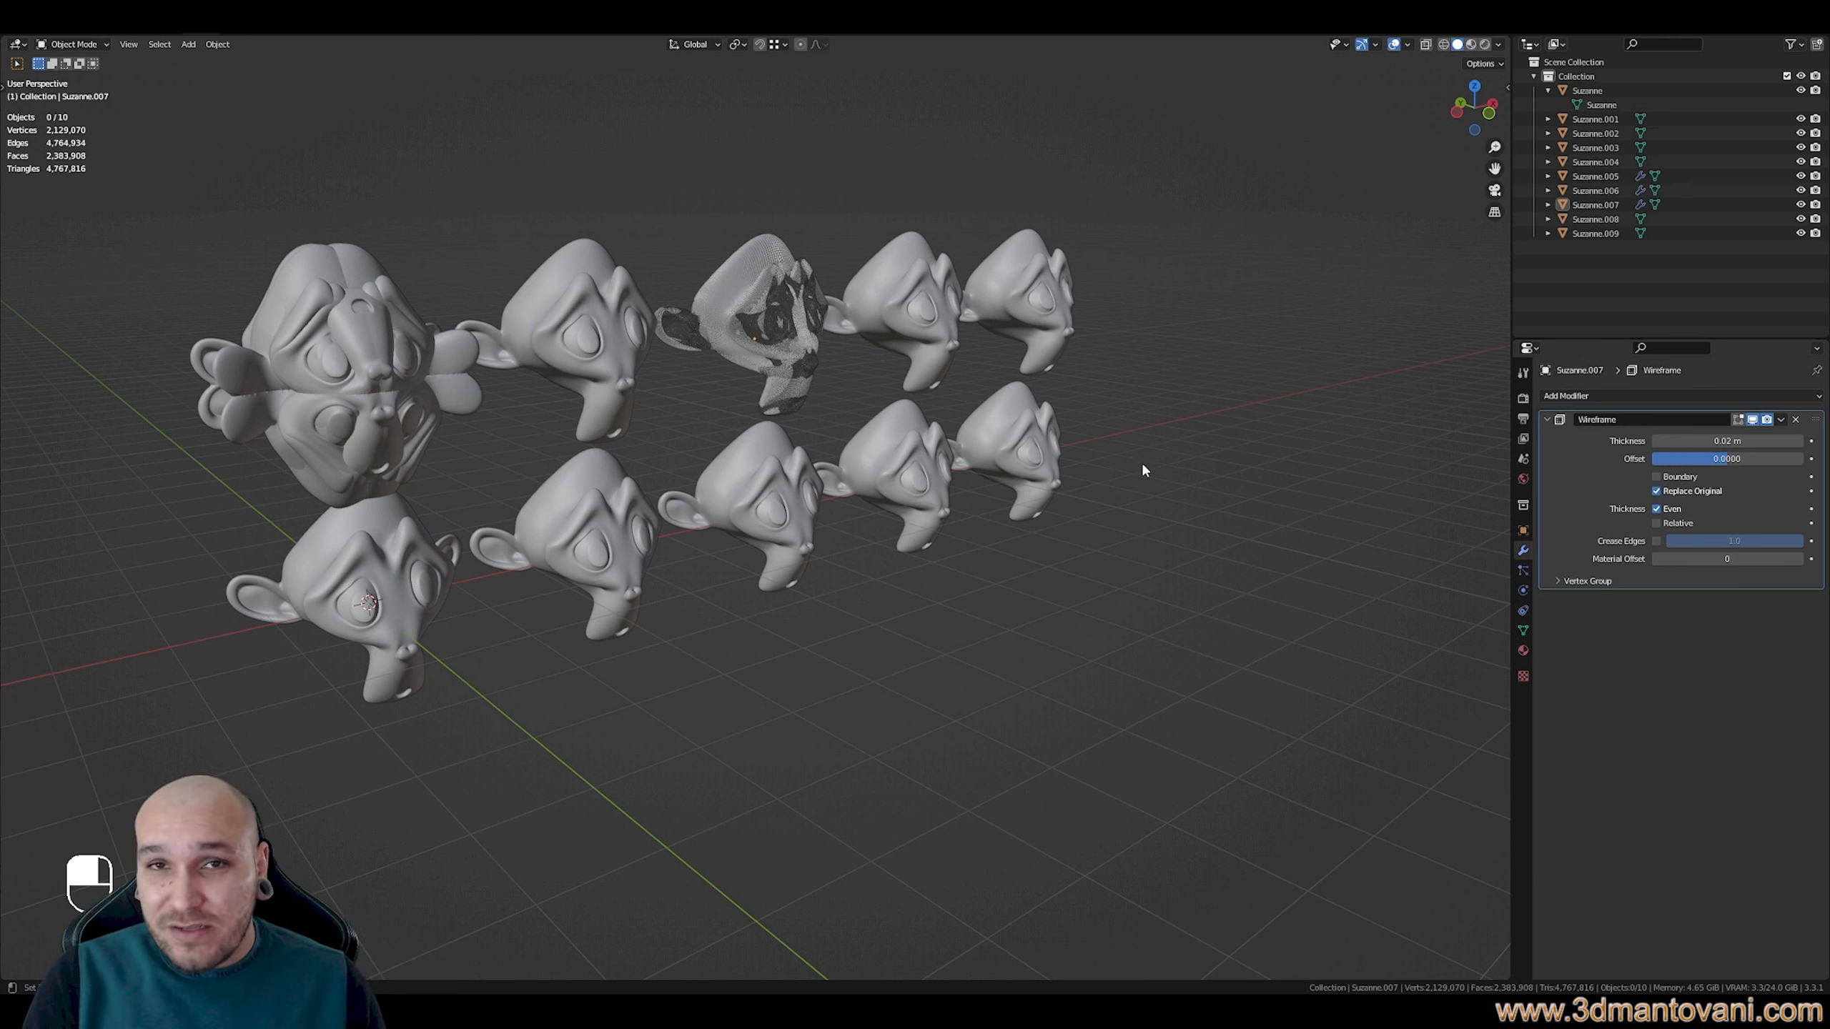
Scale the lower row's second monkey up to about 2.34 times its size in Object Mode
middle_drag(1143, 470, 826, 490)
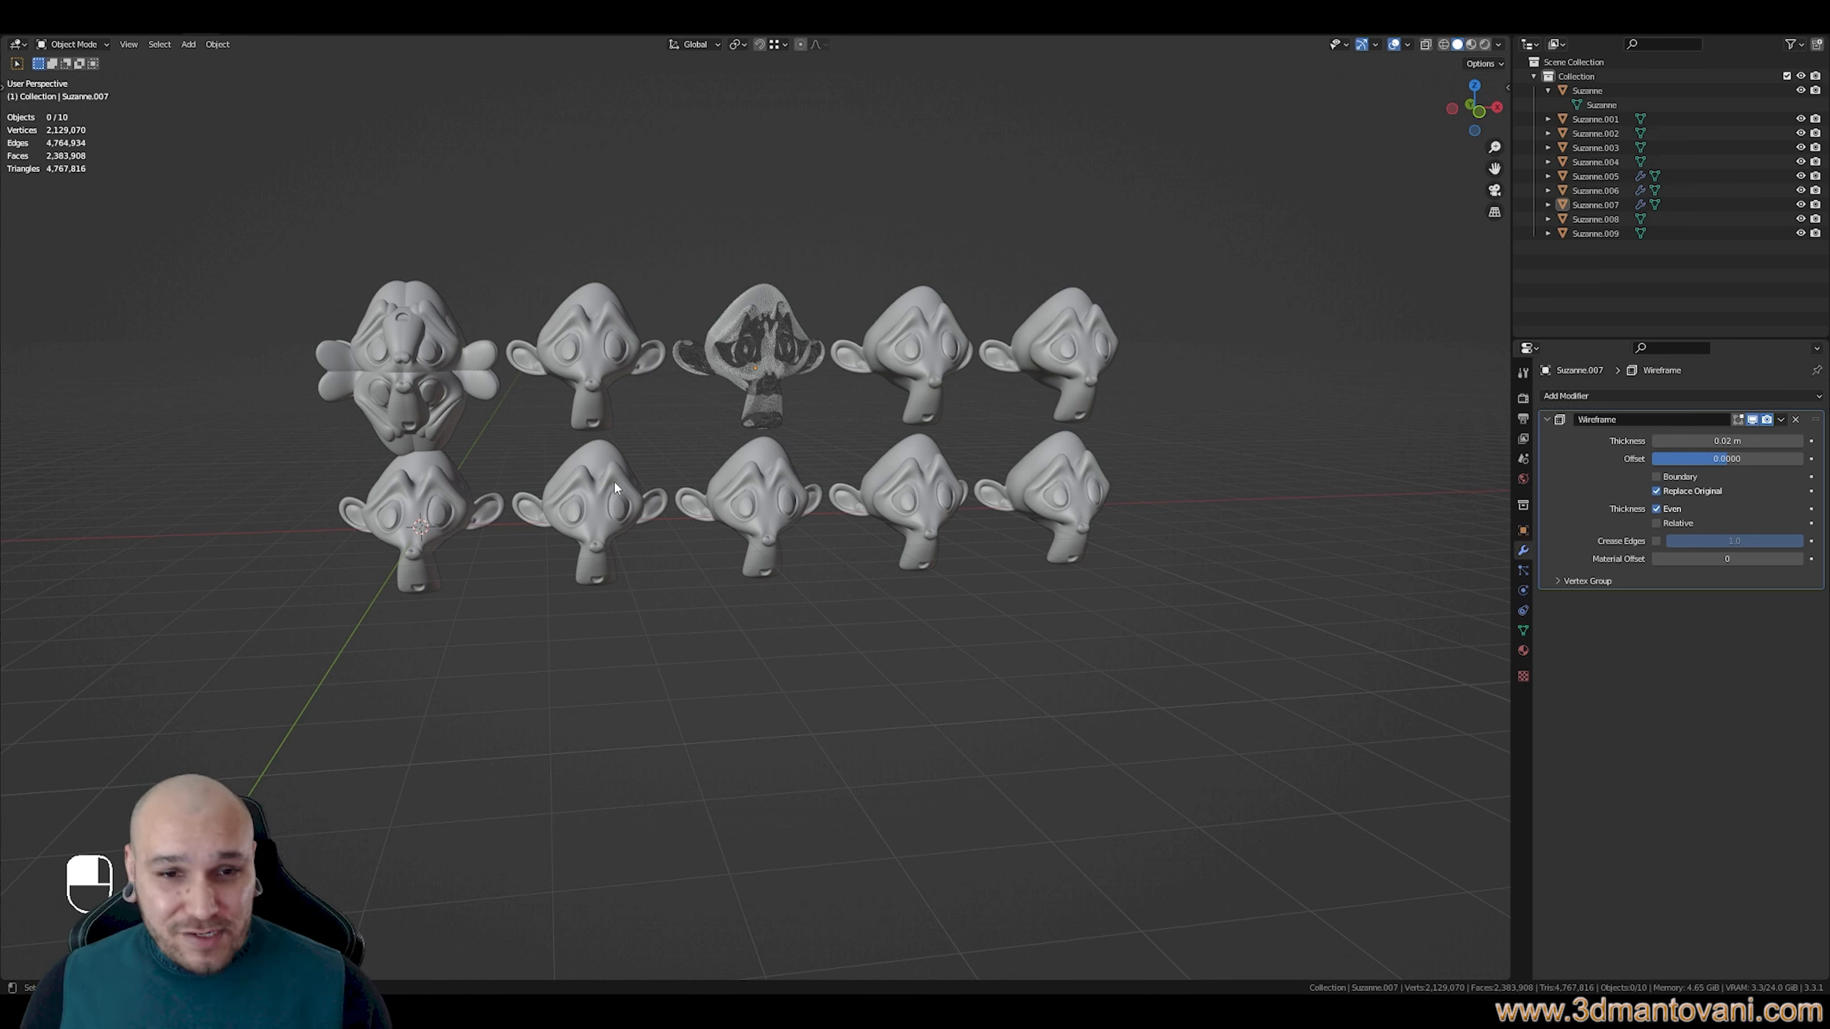
click(656, 522)
key(s)
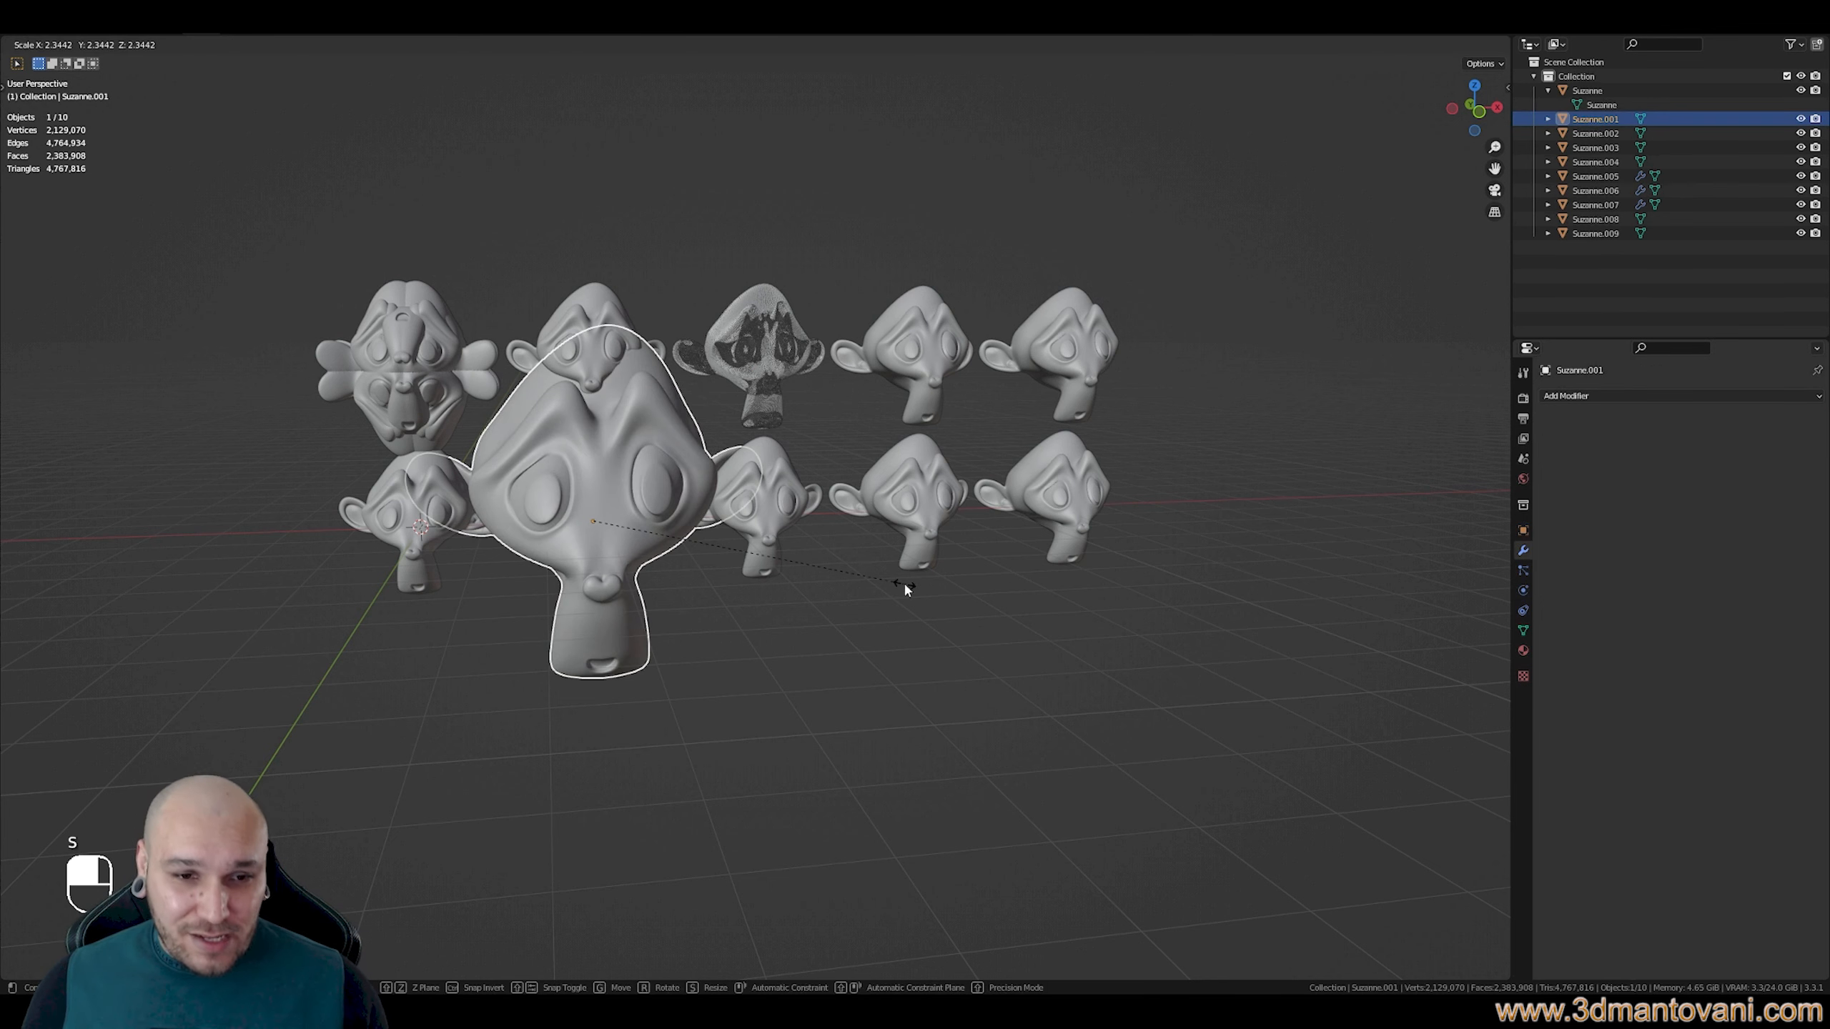
click(903, 585)
Rotate the lower row's third monkey freely in Object Mode
click(756, 505)
key(r)
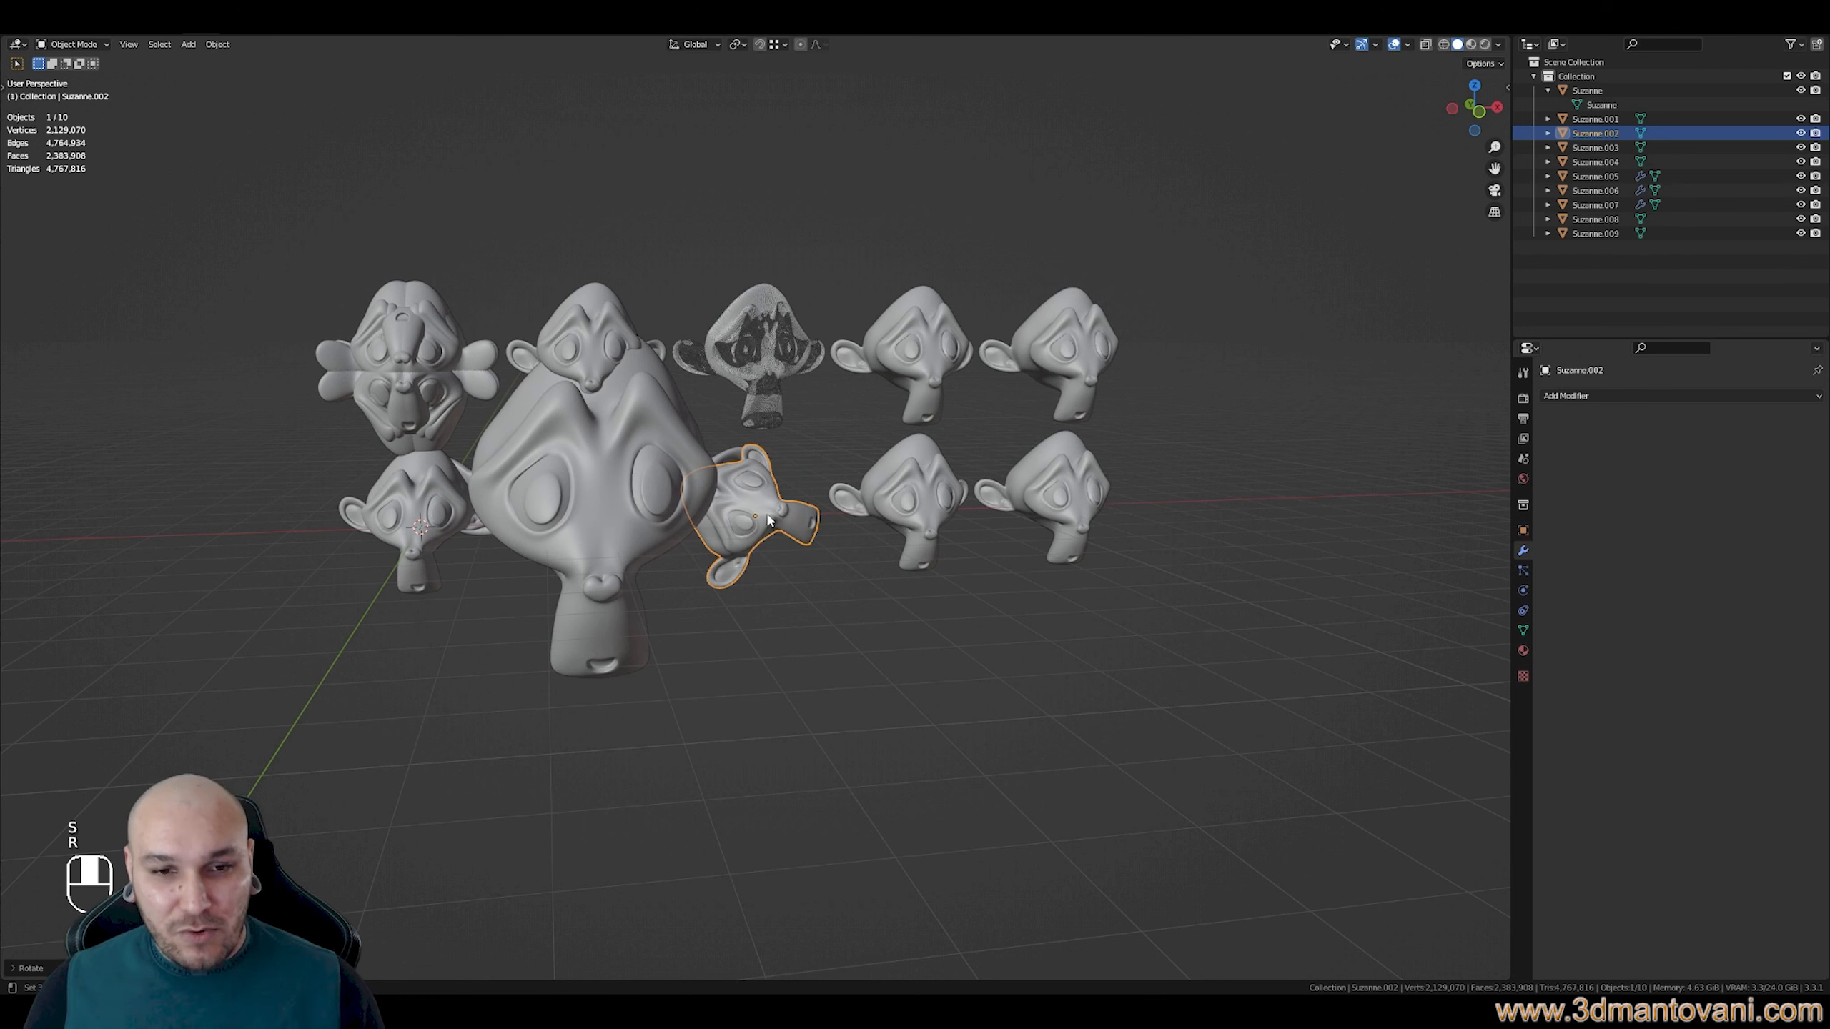
key(x)
click(825, 456)
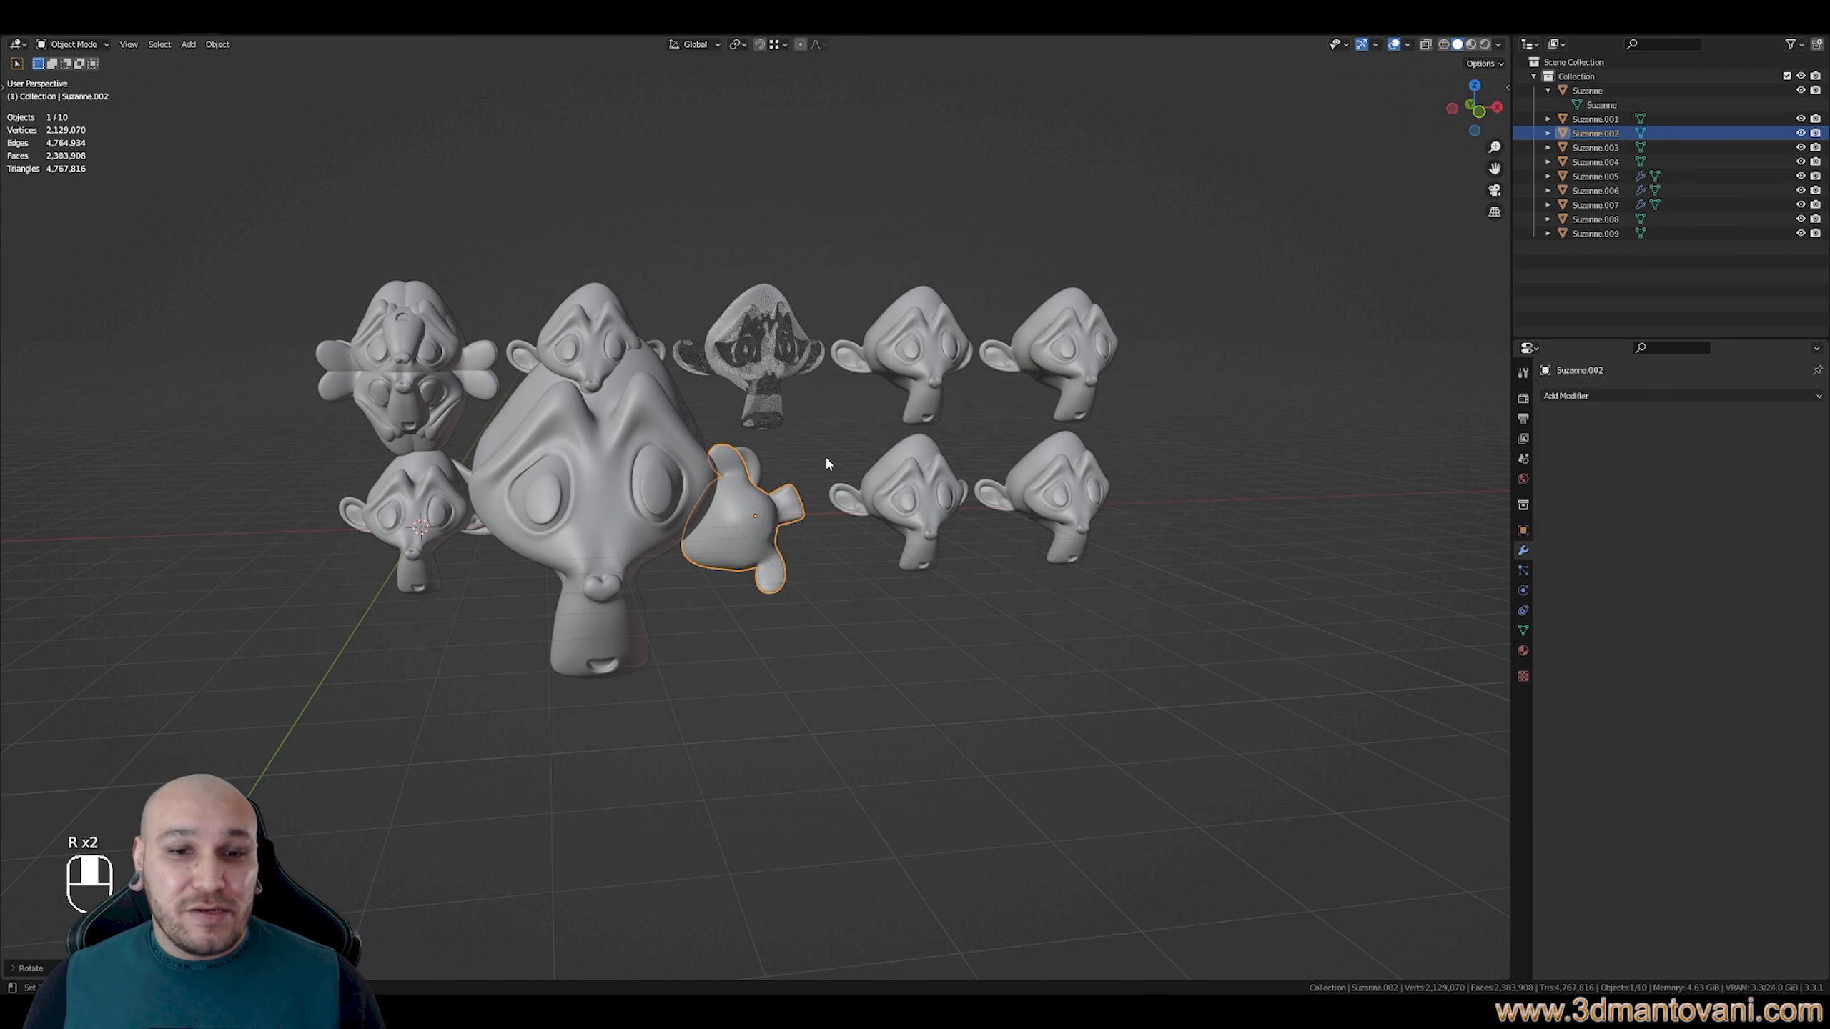
Show the rotated monkey's transform values and set its X, Y and Z rotation to 0
scroll(825, 456, down, 2)
middle_drag(825, 457, 832, 497)
key(n)
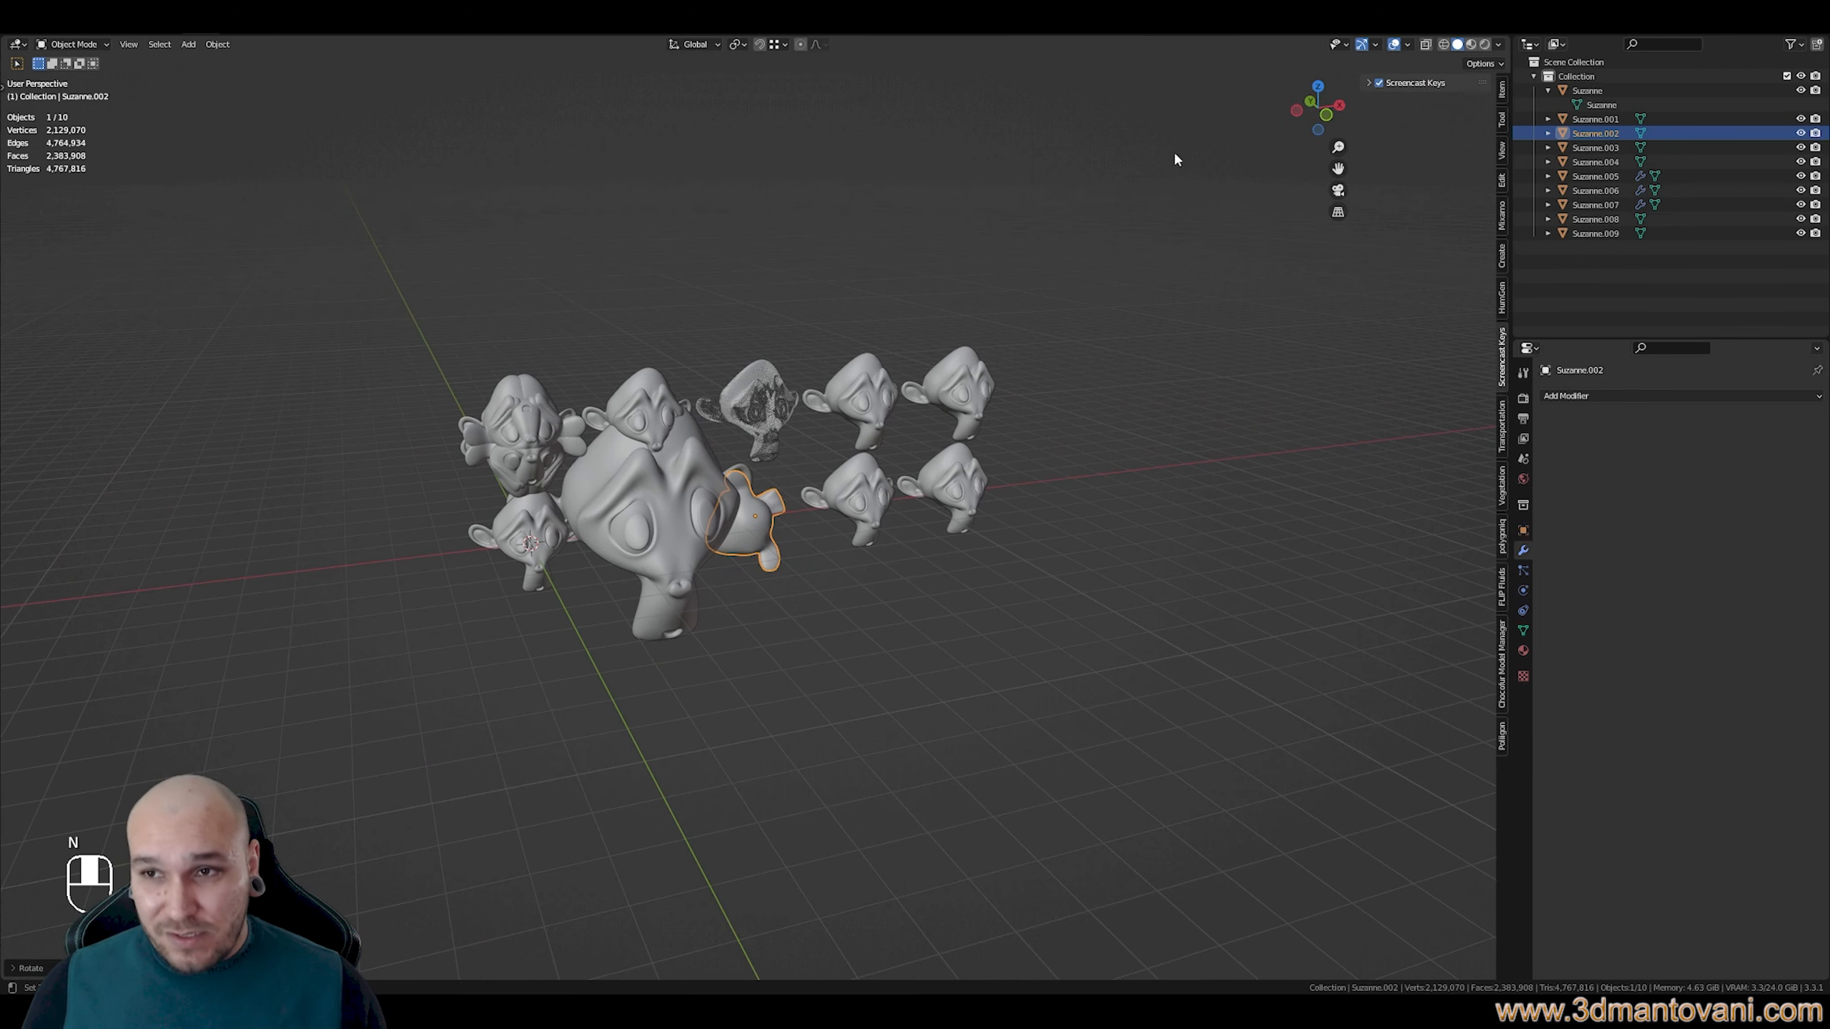
click(1501, 88)
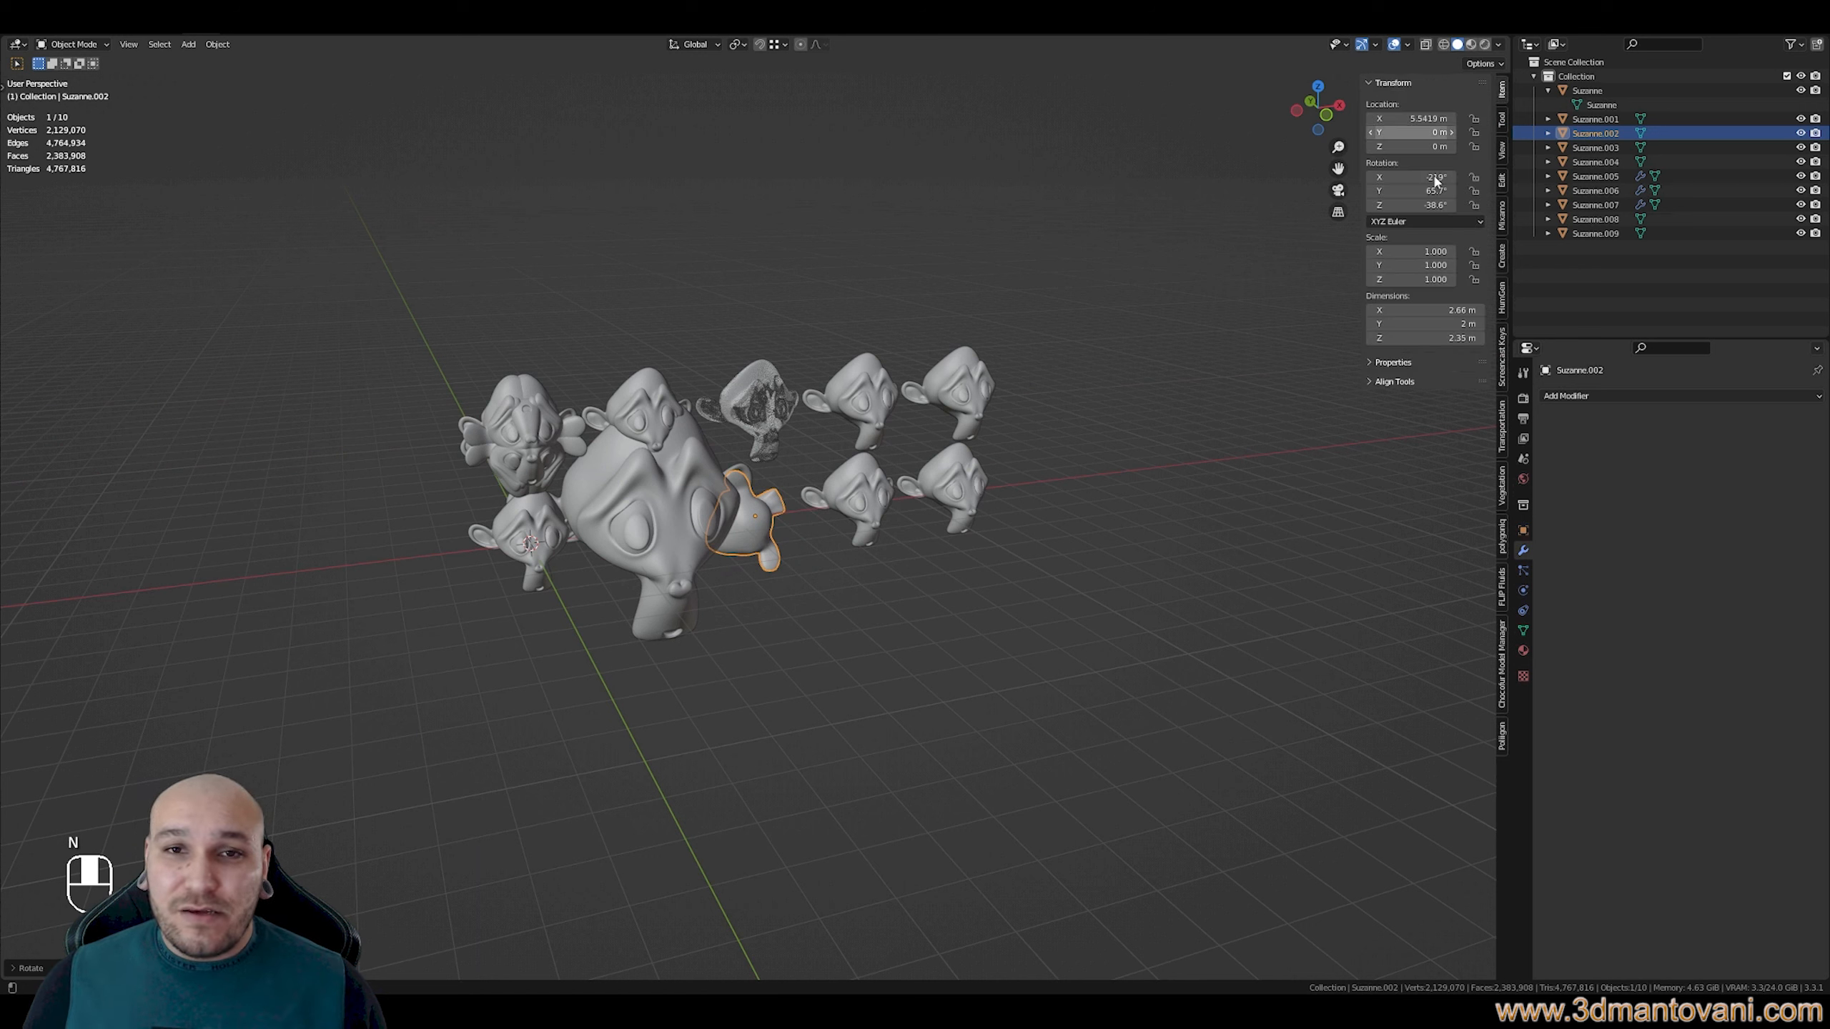
drag(1413, 178, 1412, 205)
text(0)
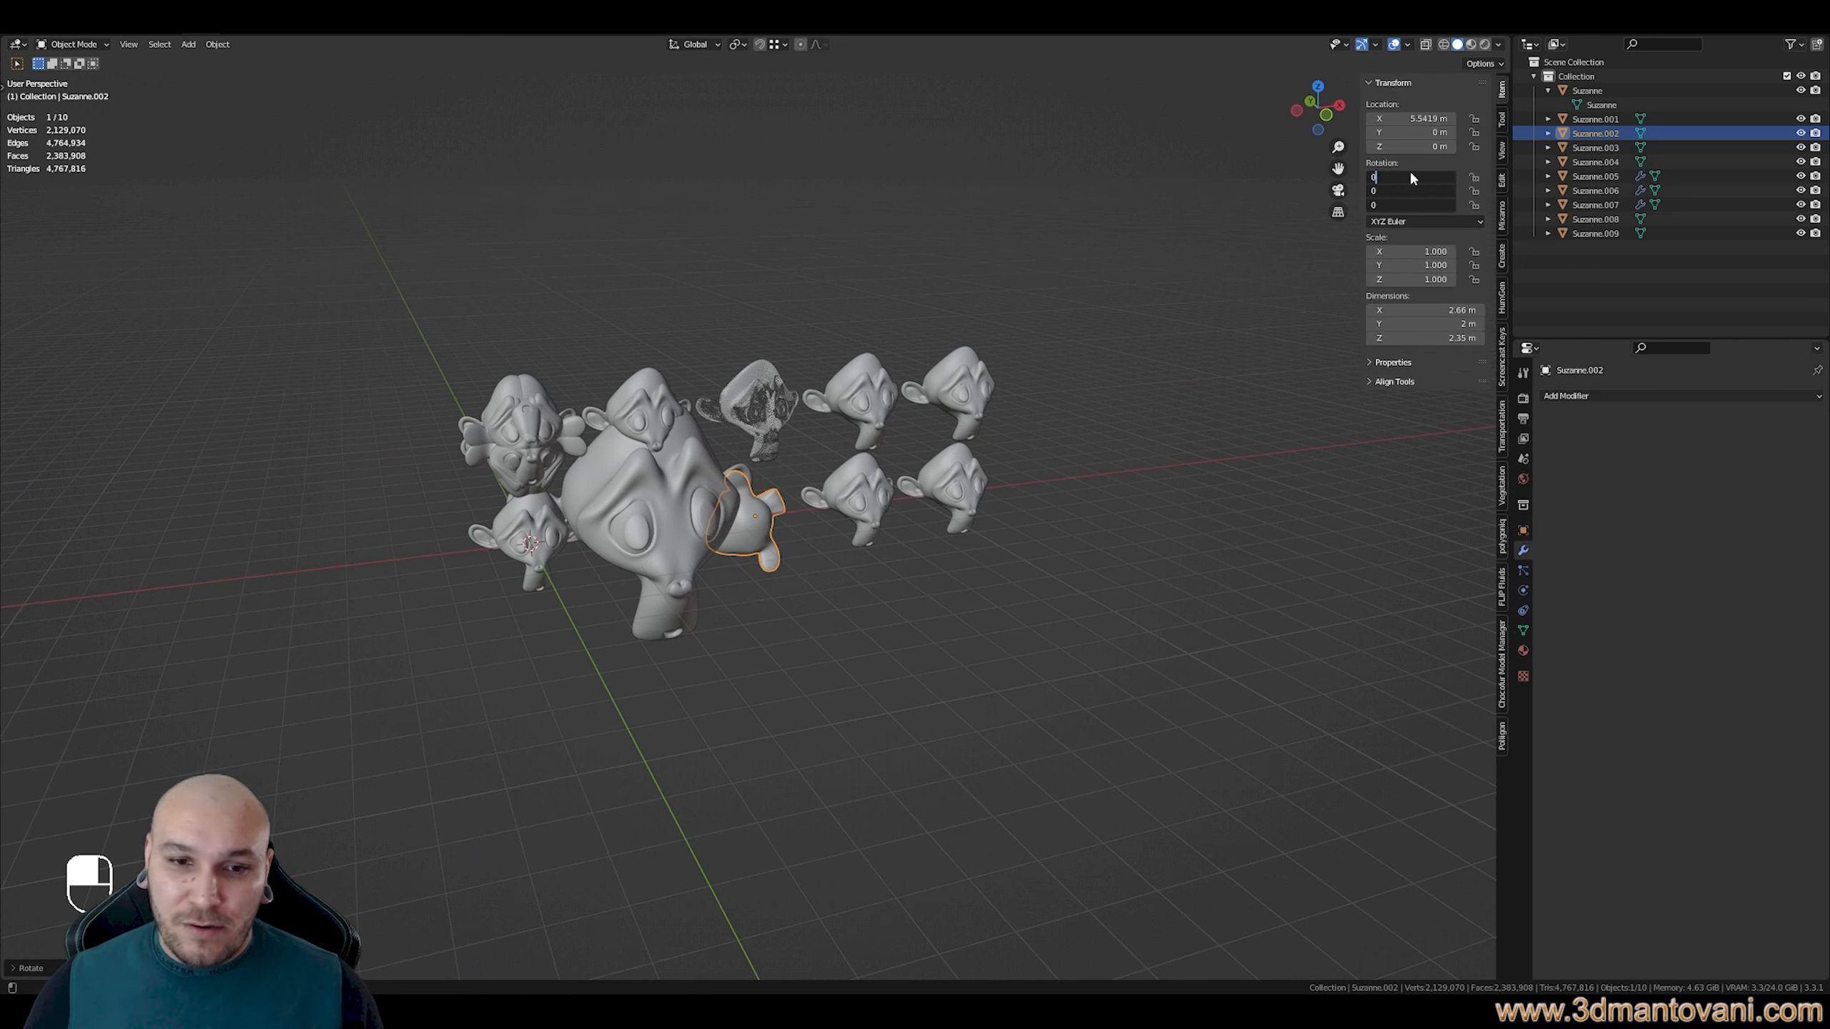
key(Return)
Rotate the entire mesh of the lower row's fourth monkey in Edit Mode with proportional editing off, and return to Object Mode
click(865, 511)
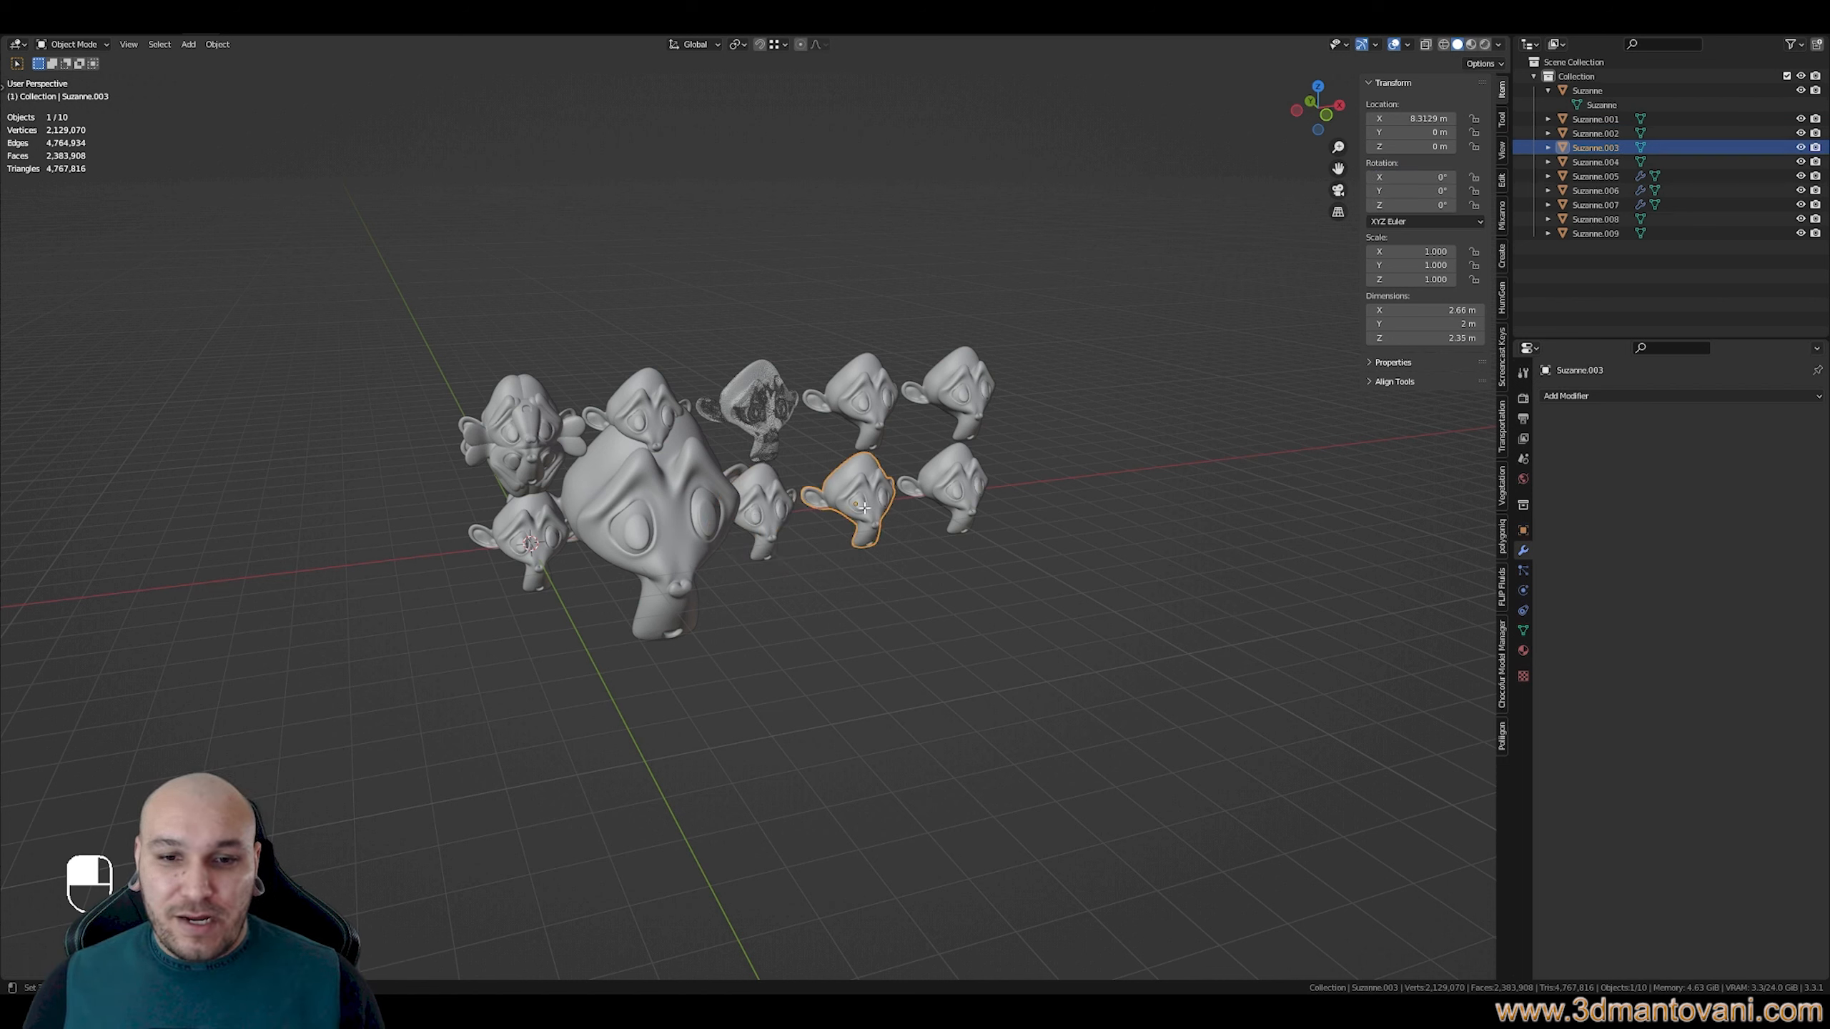
key(Tab)
key(a)
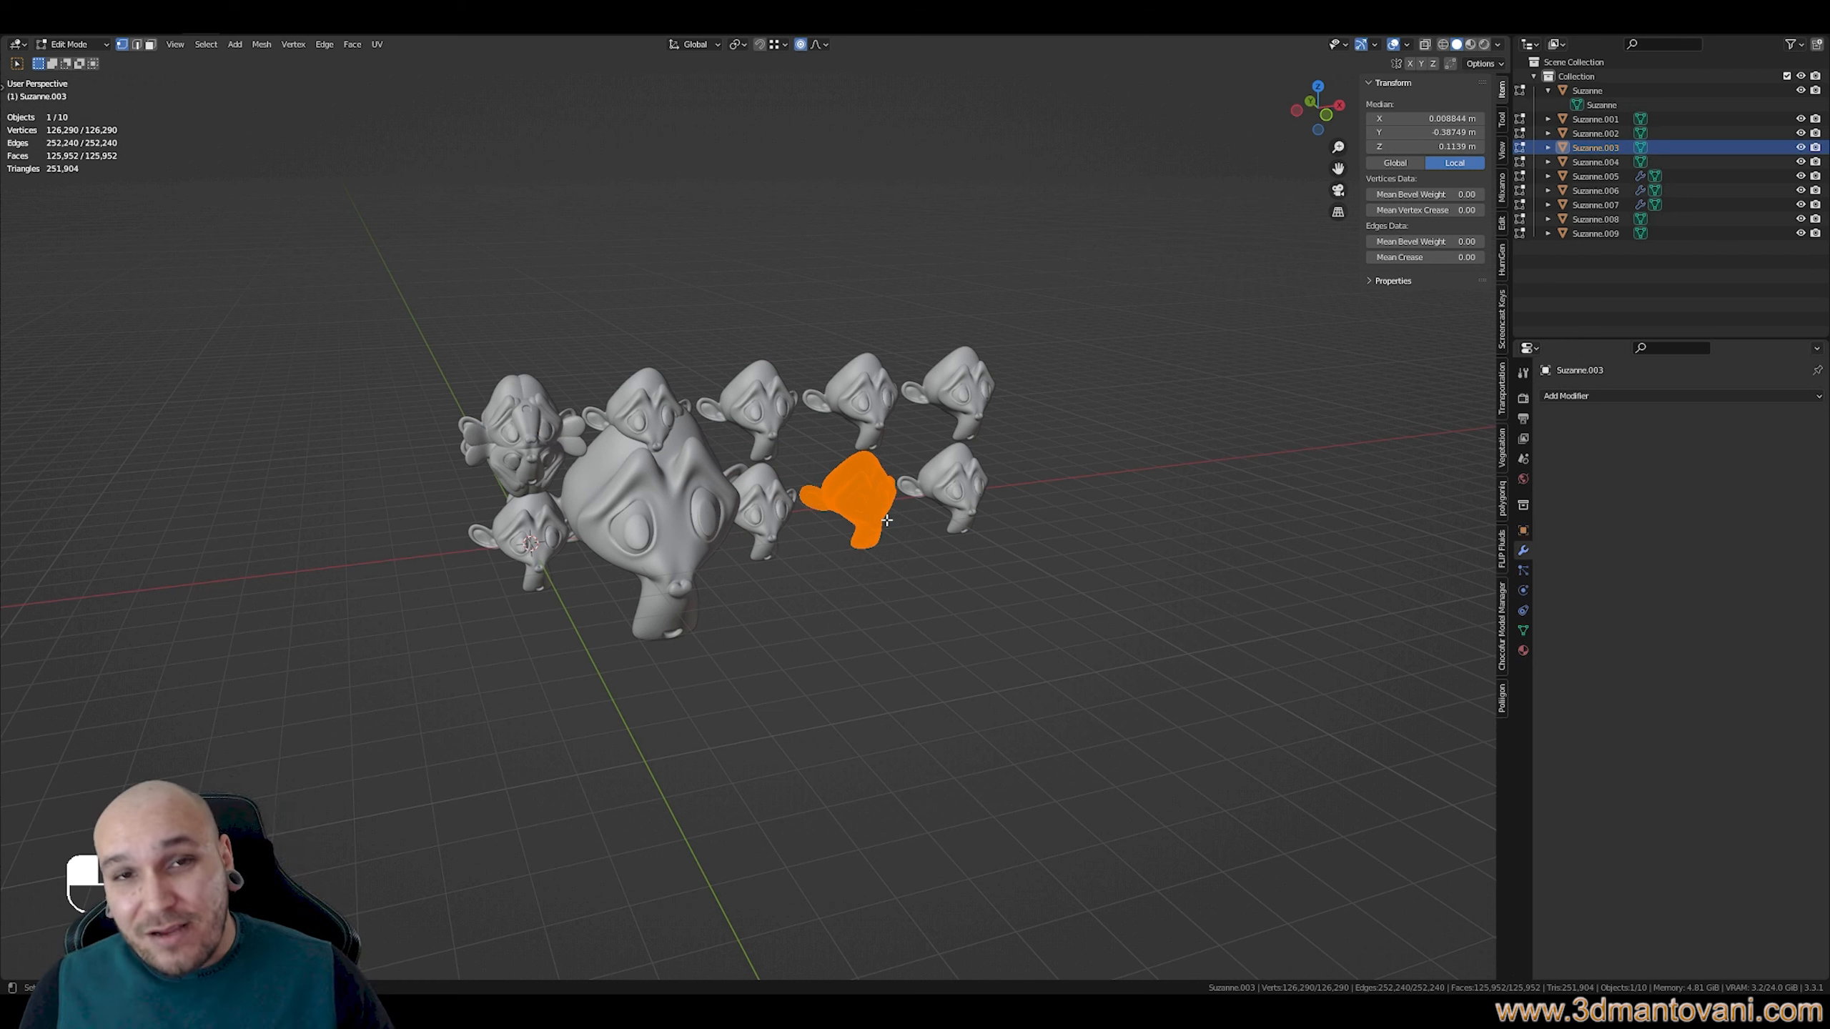
key(r)
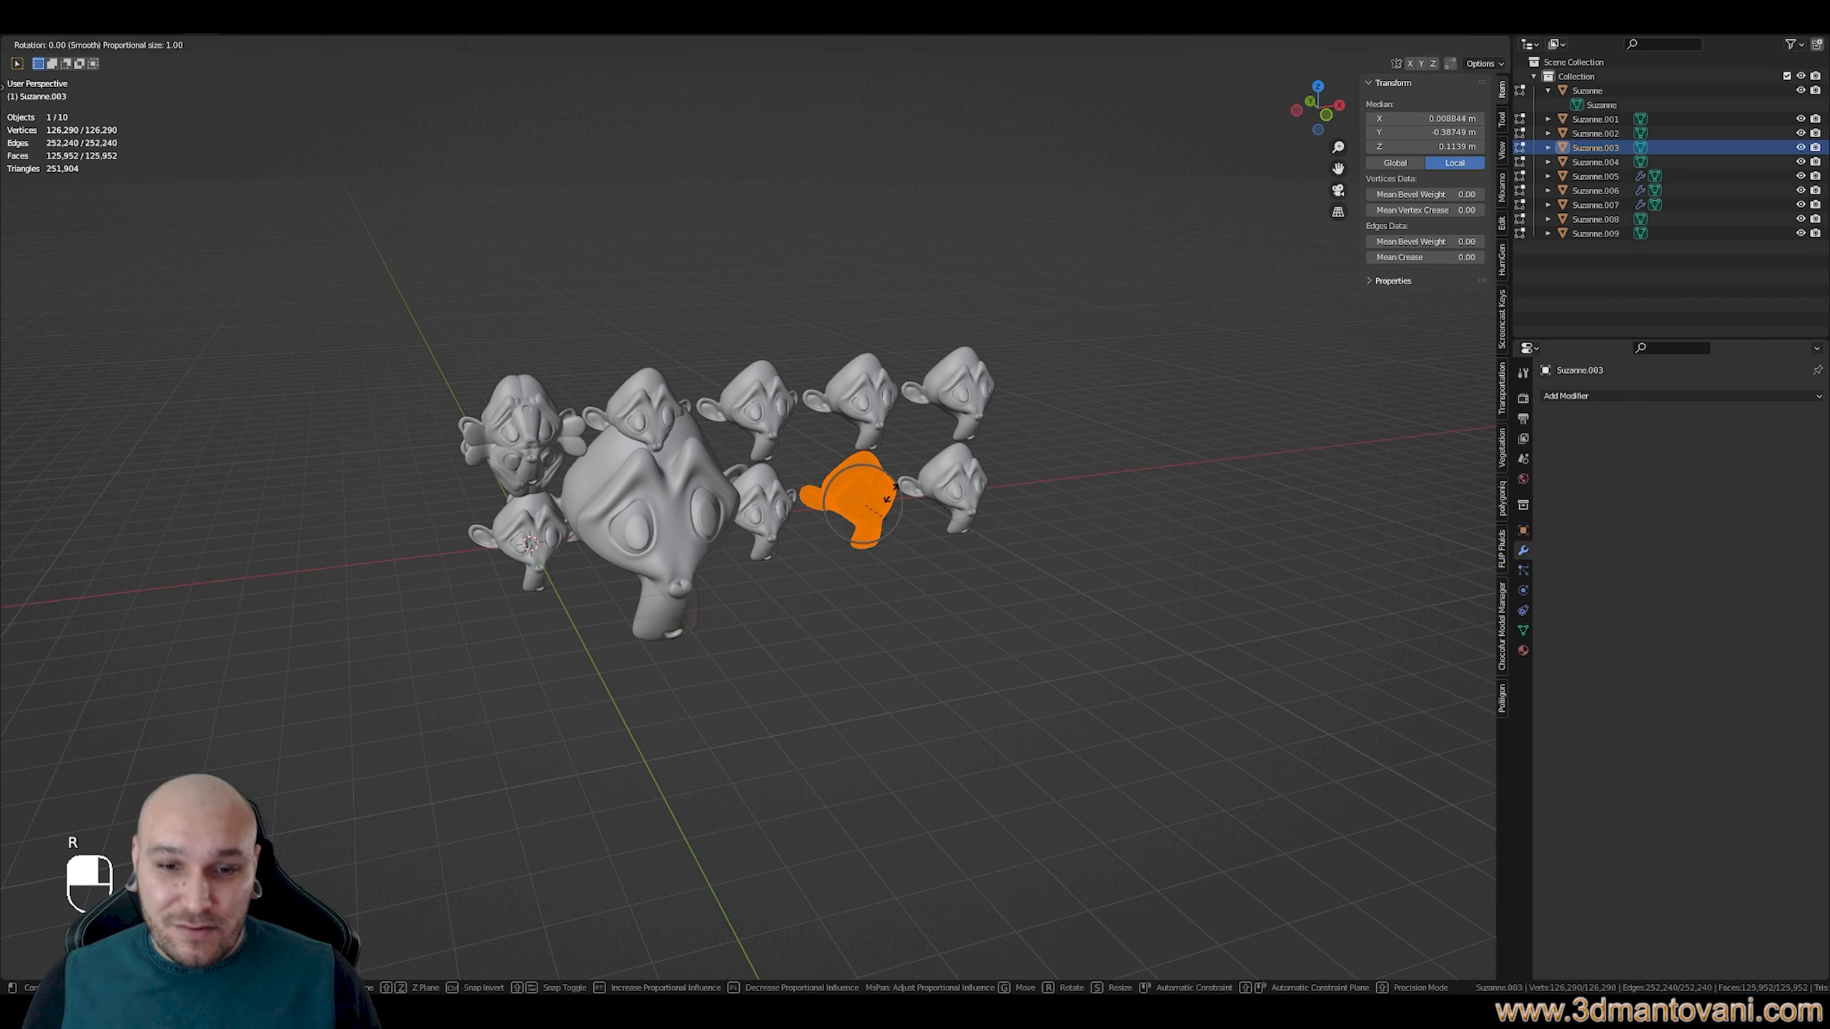
key(o)
click(891, 492)
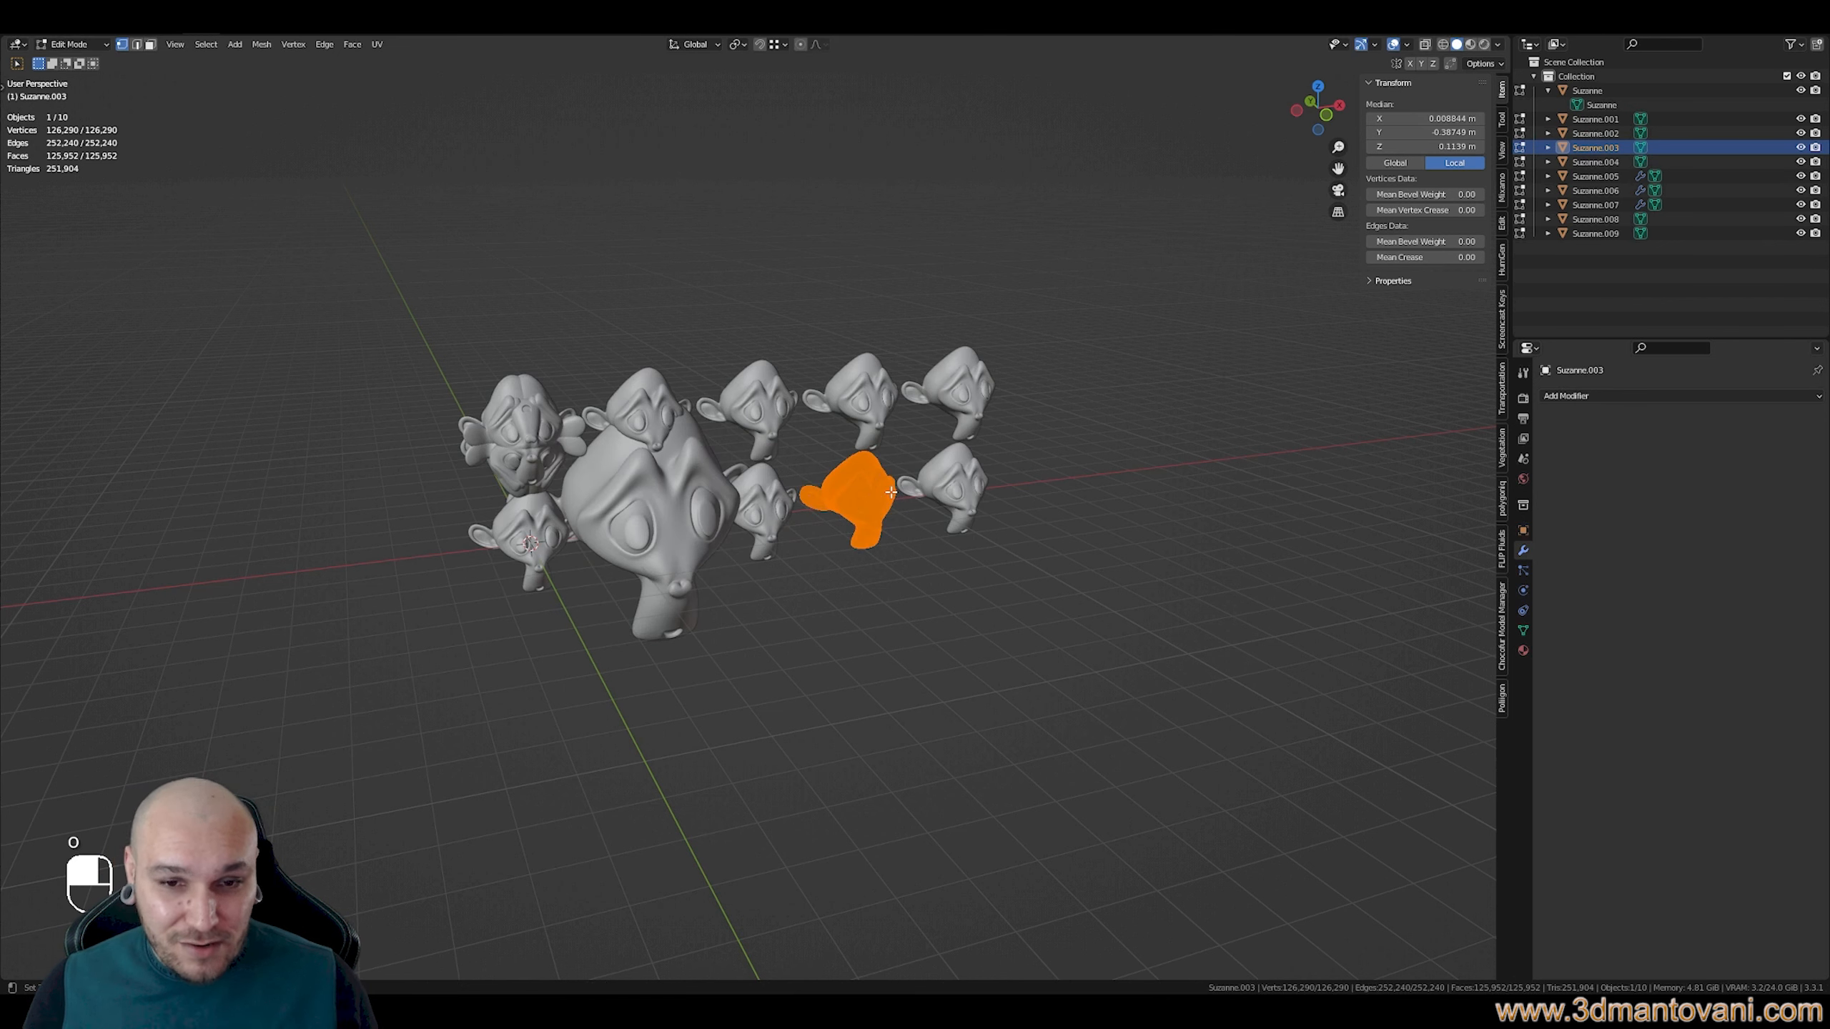
key(r)
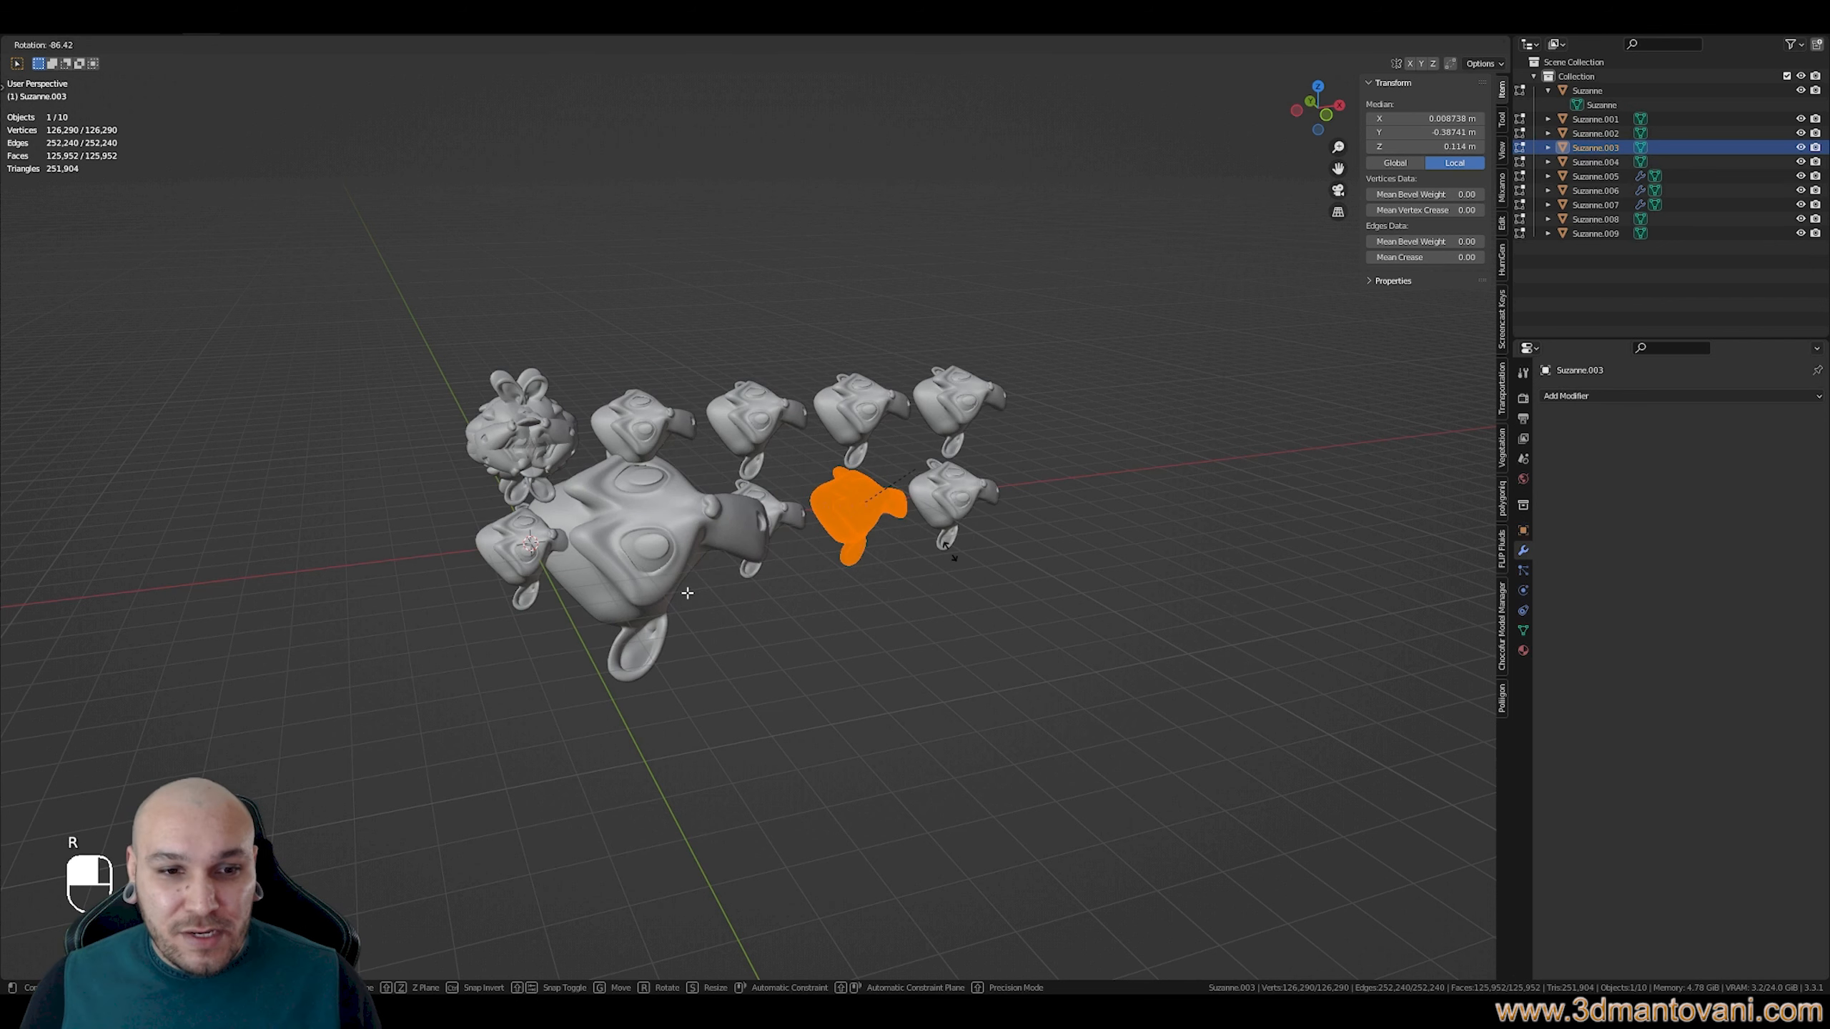
click(518, 475)
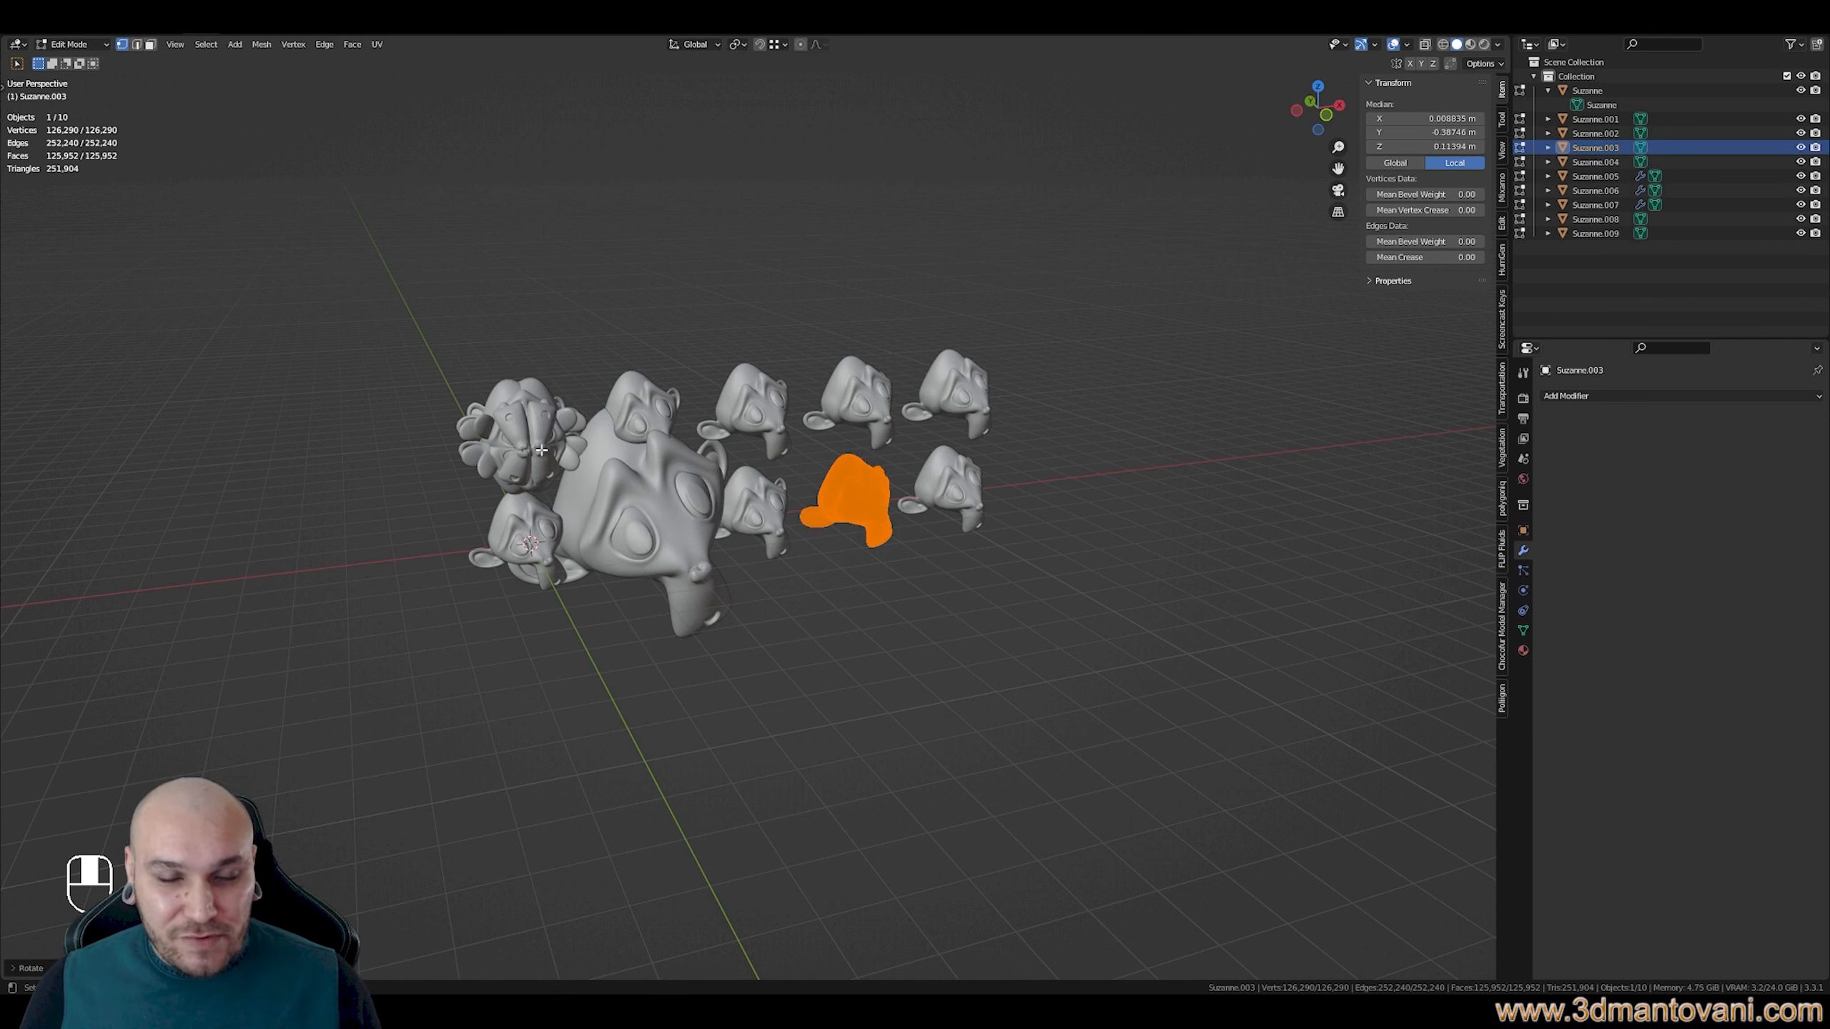
key(Escape)
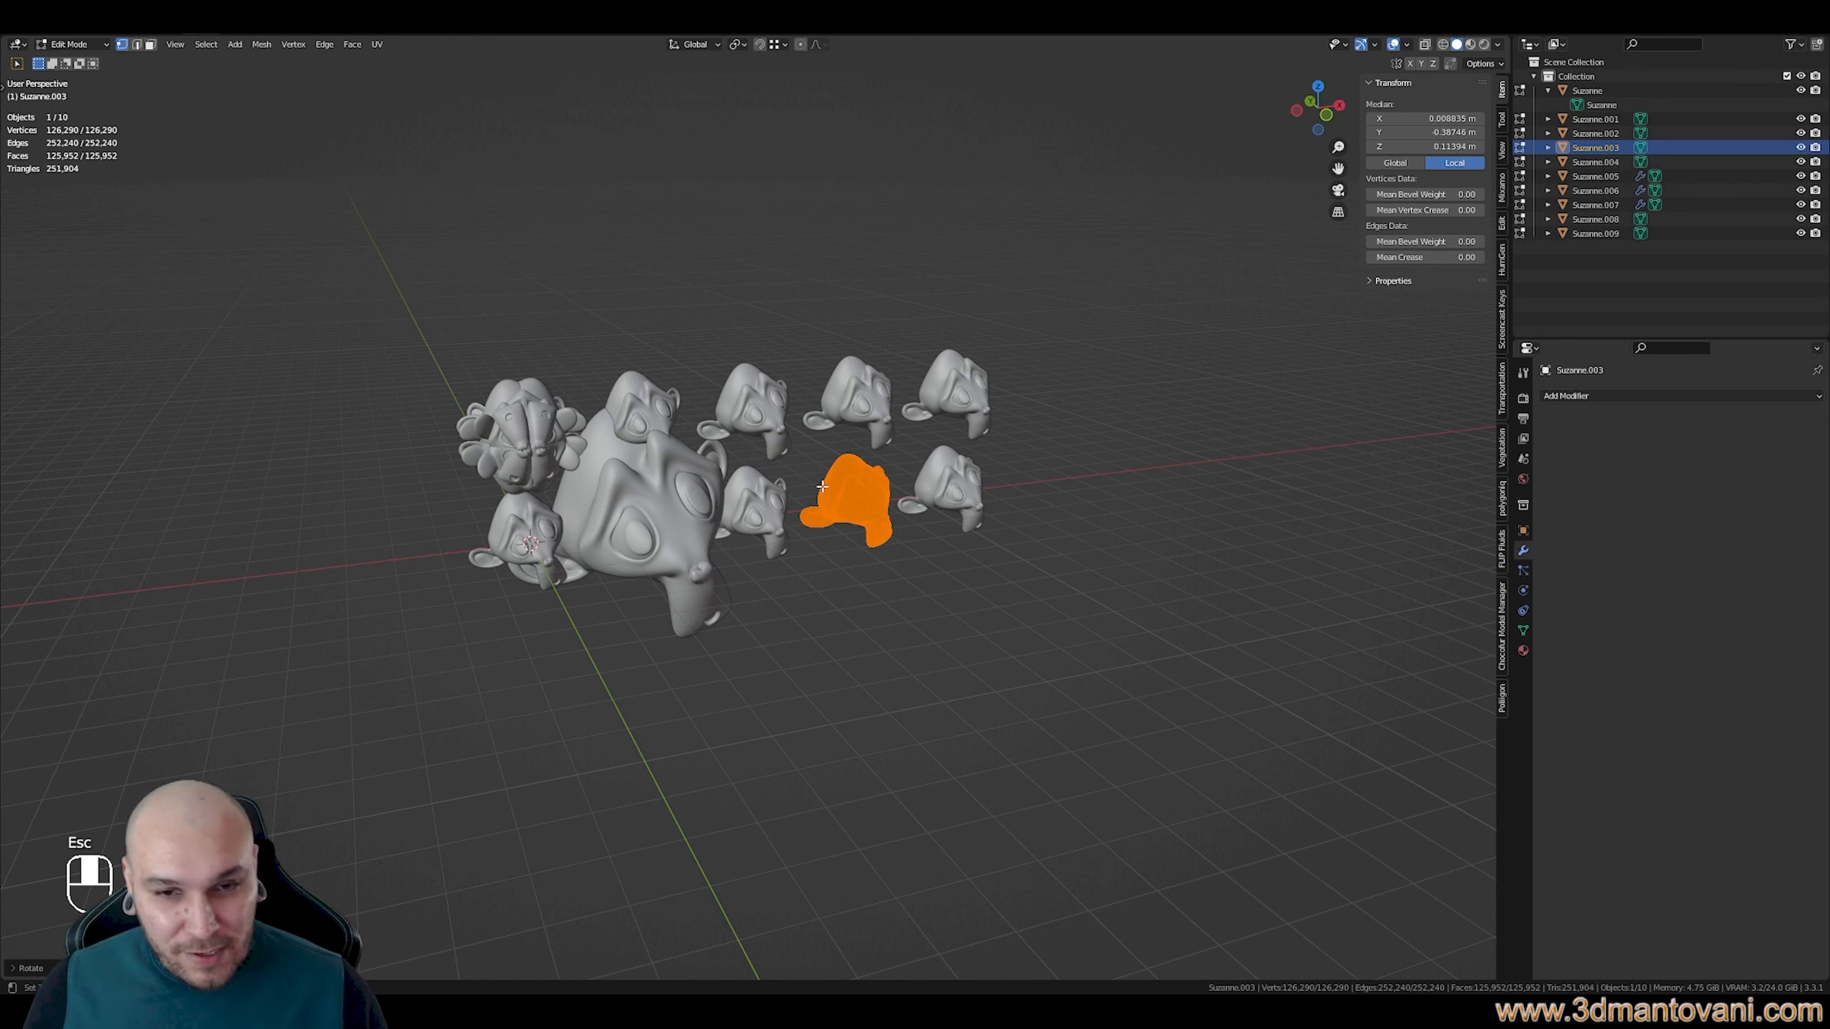
key(Tab)
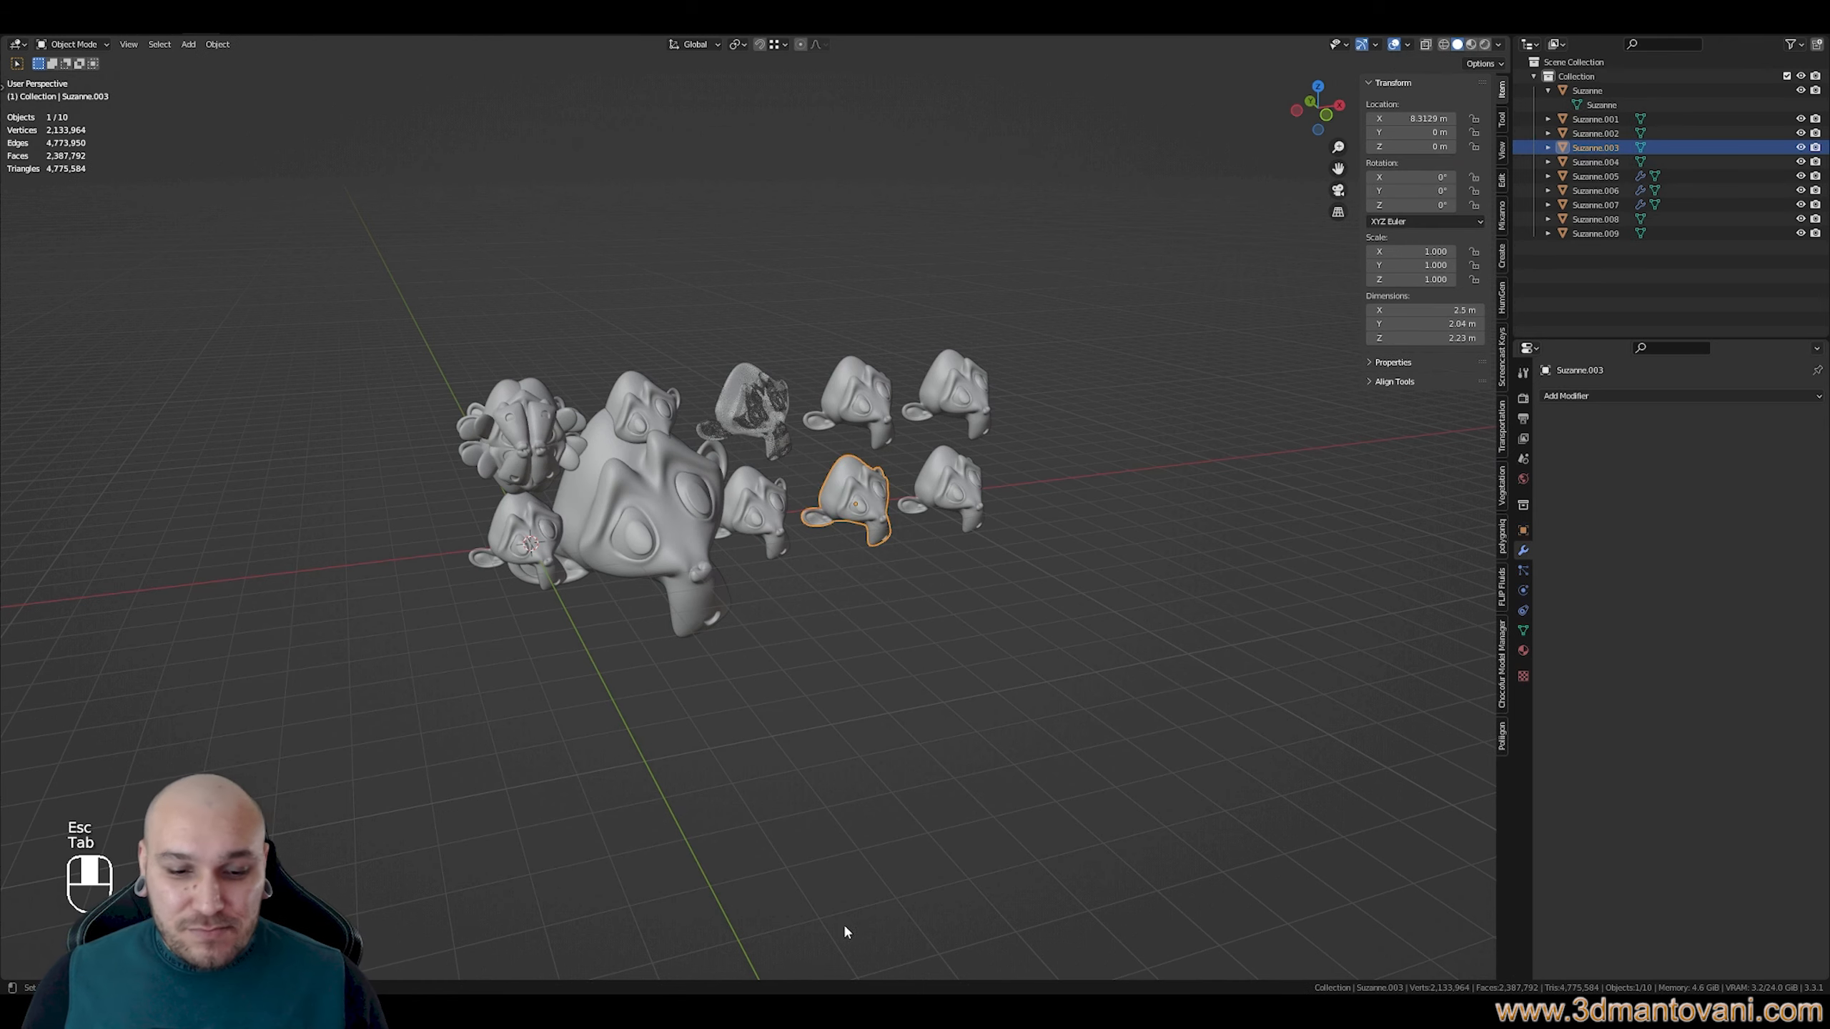